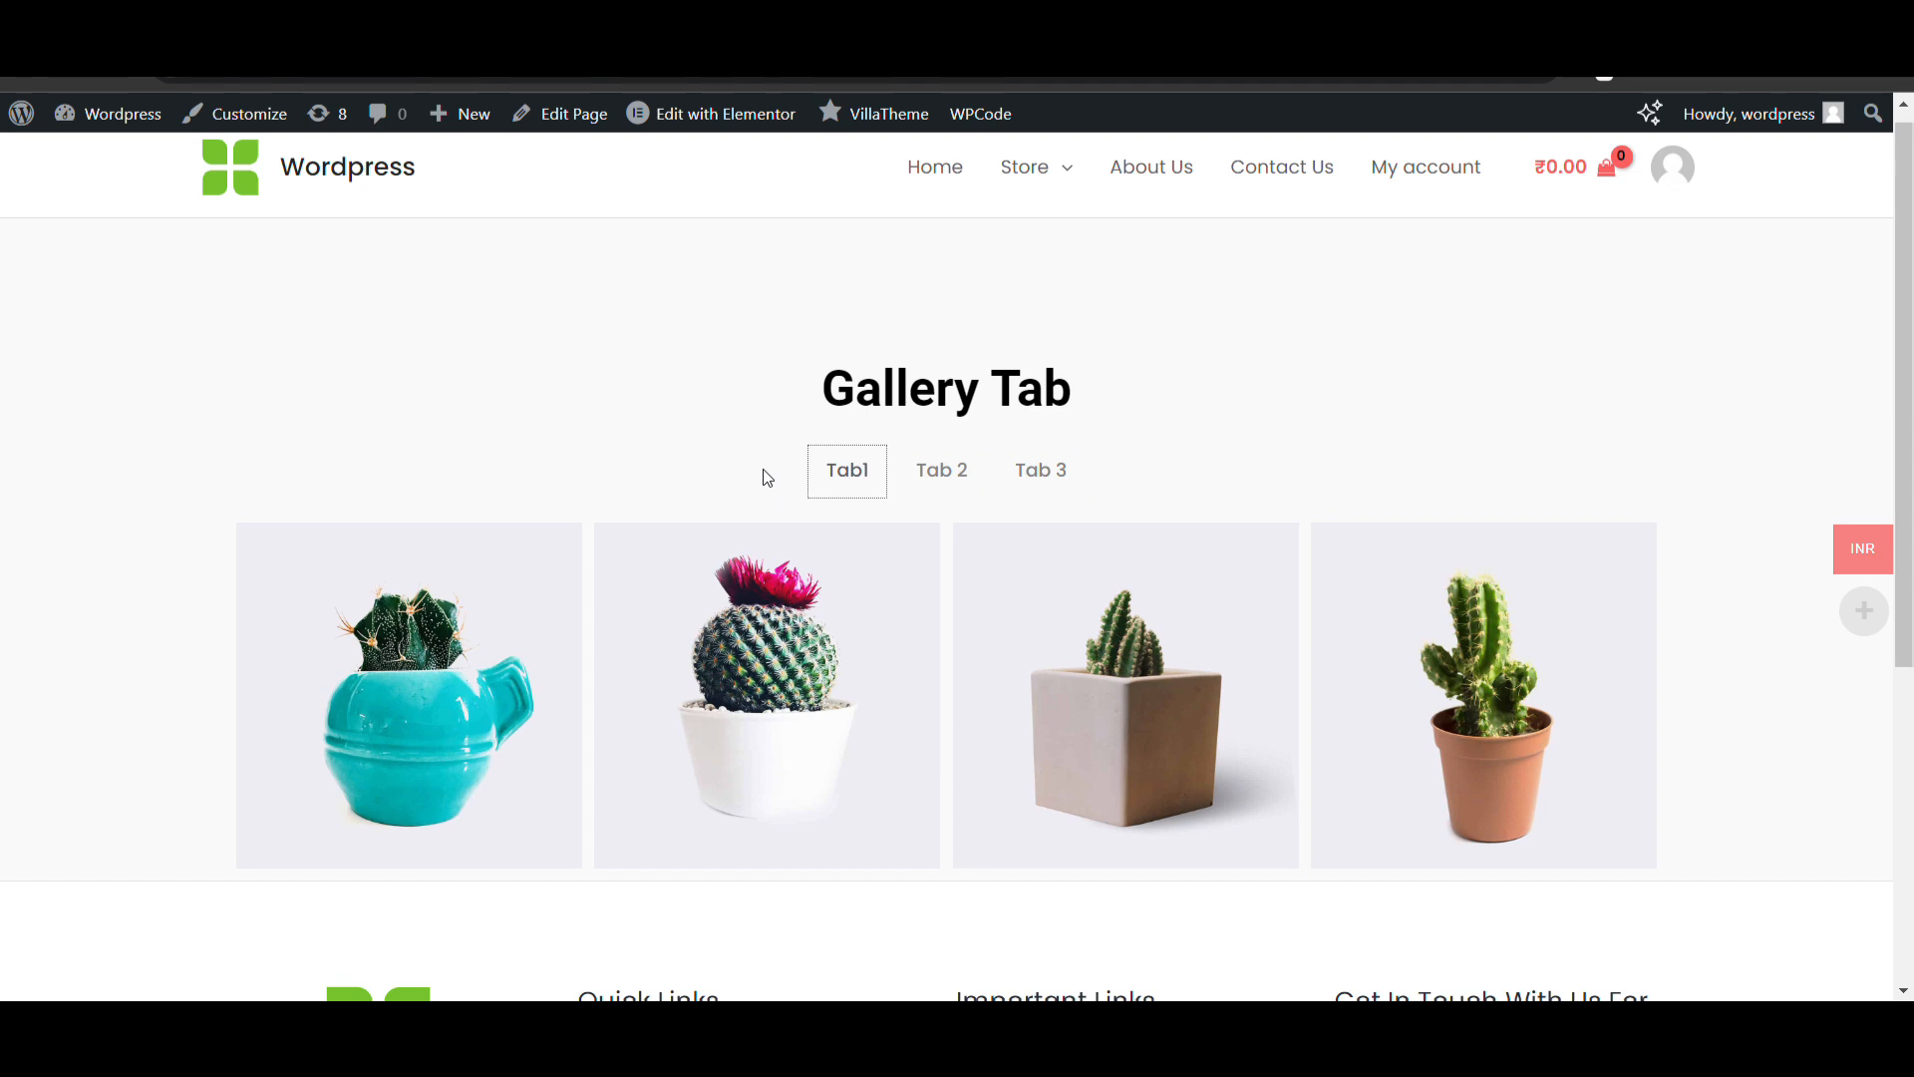
Open the WordPress admin dashboard from the live site
{"action": "left_click", "coordinate": [141, 117]}
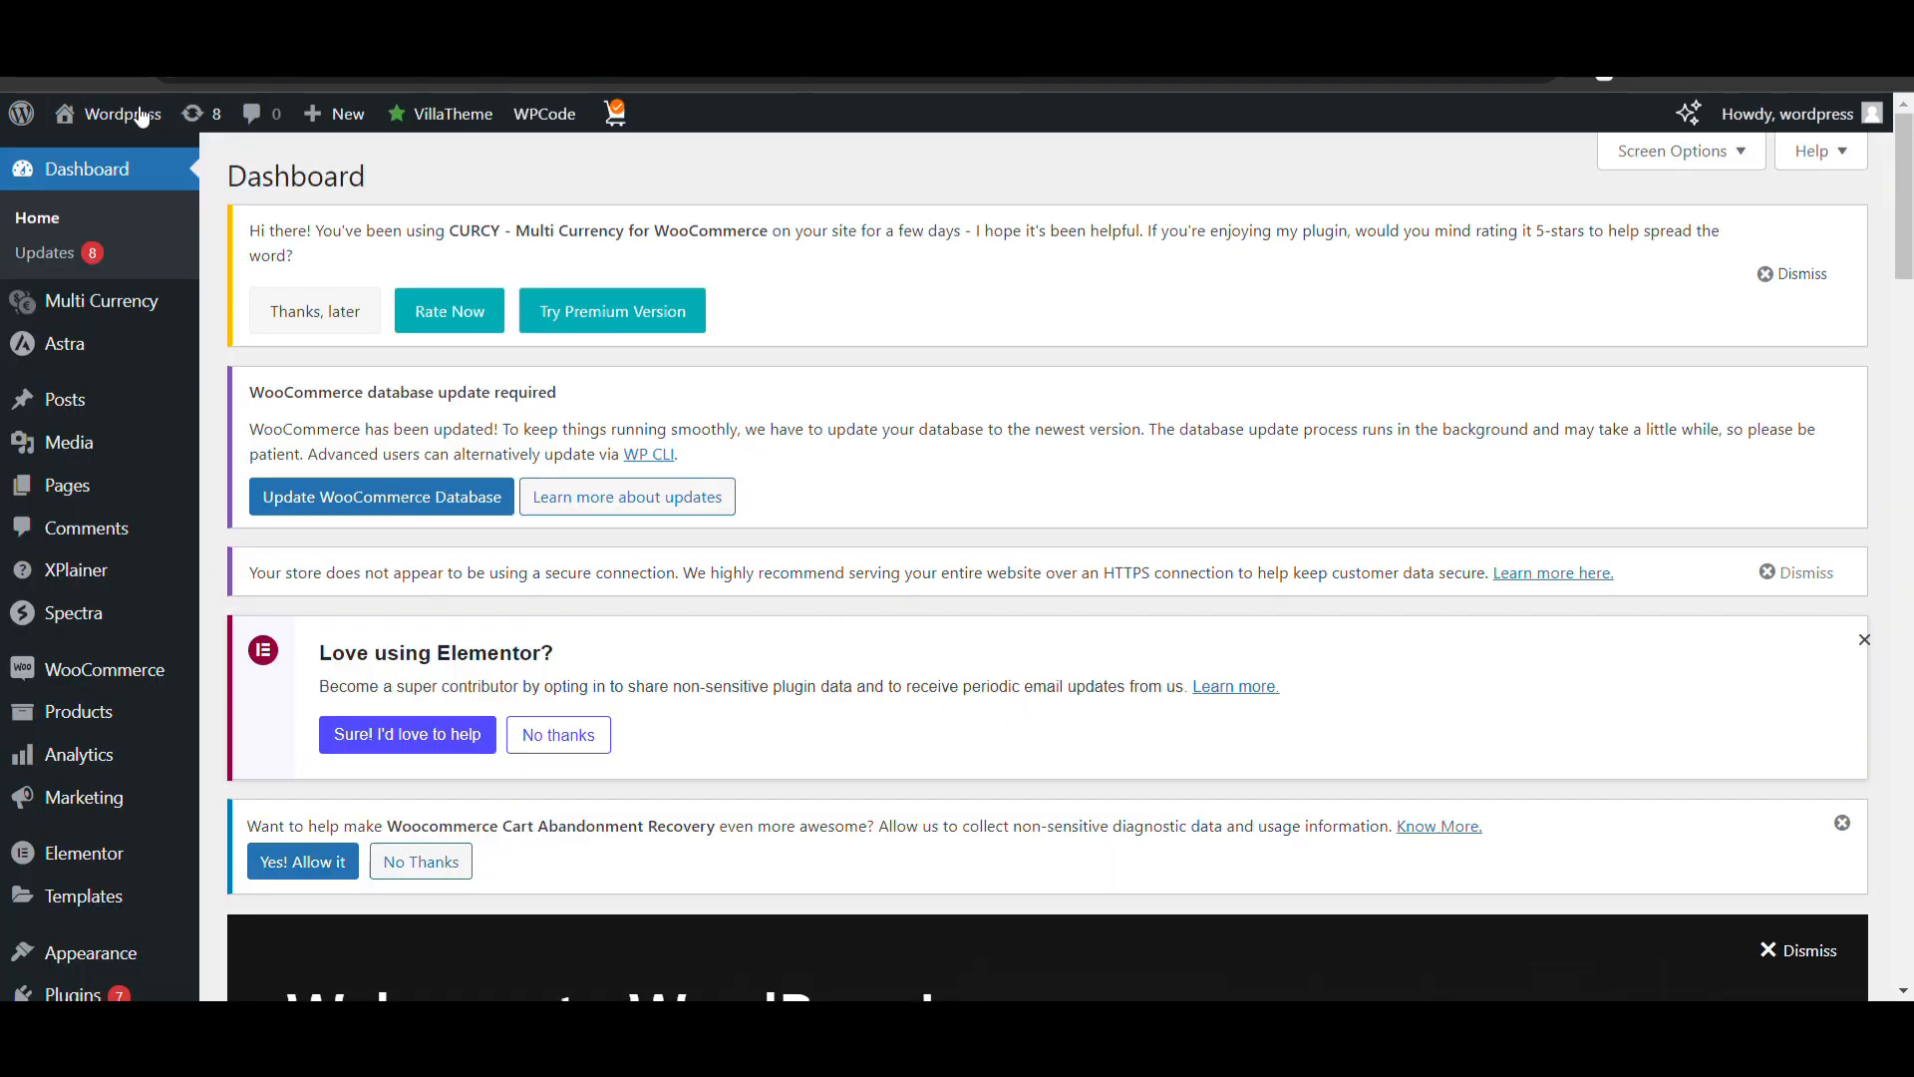
{"action": "mouse_move", "coordinate": [115, 855]}
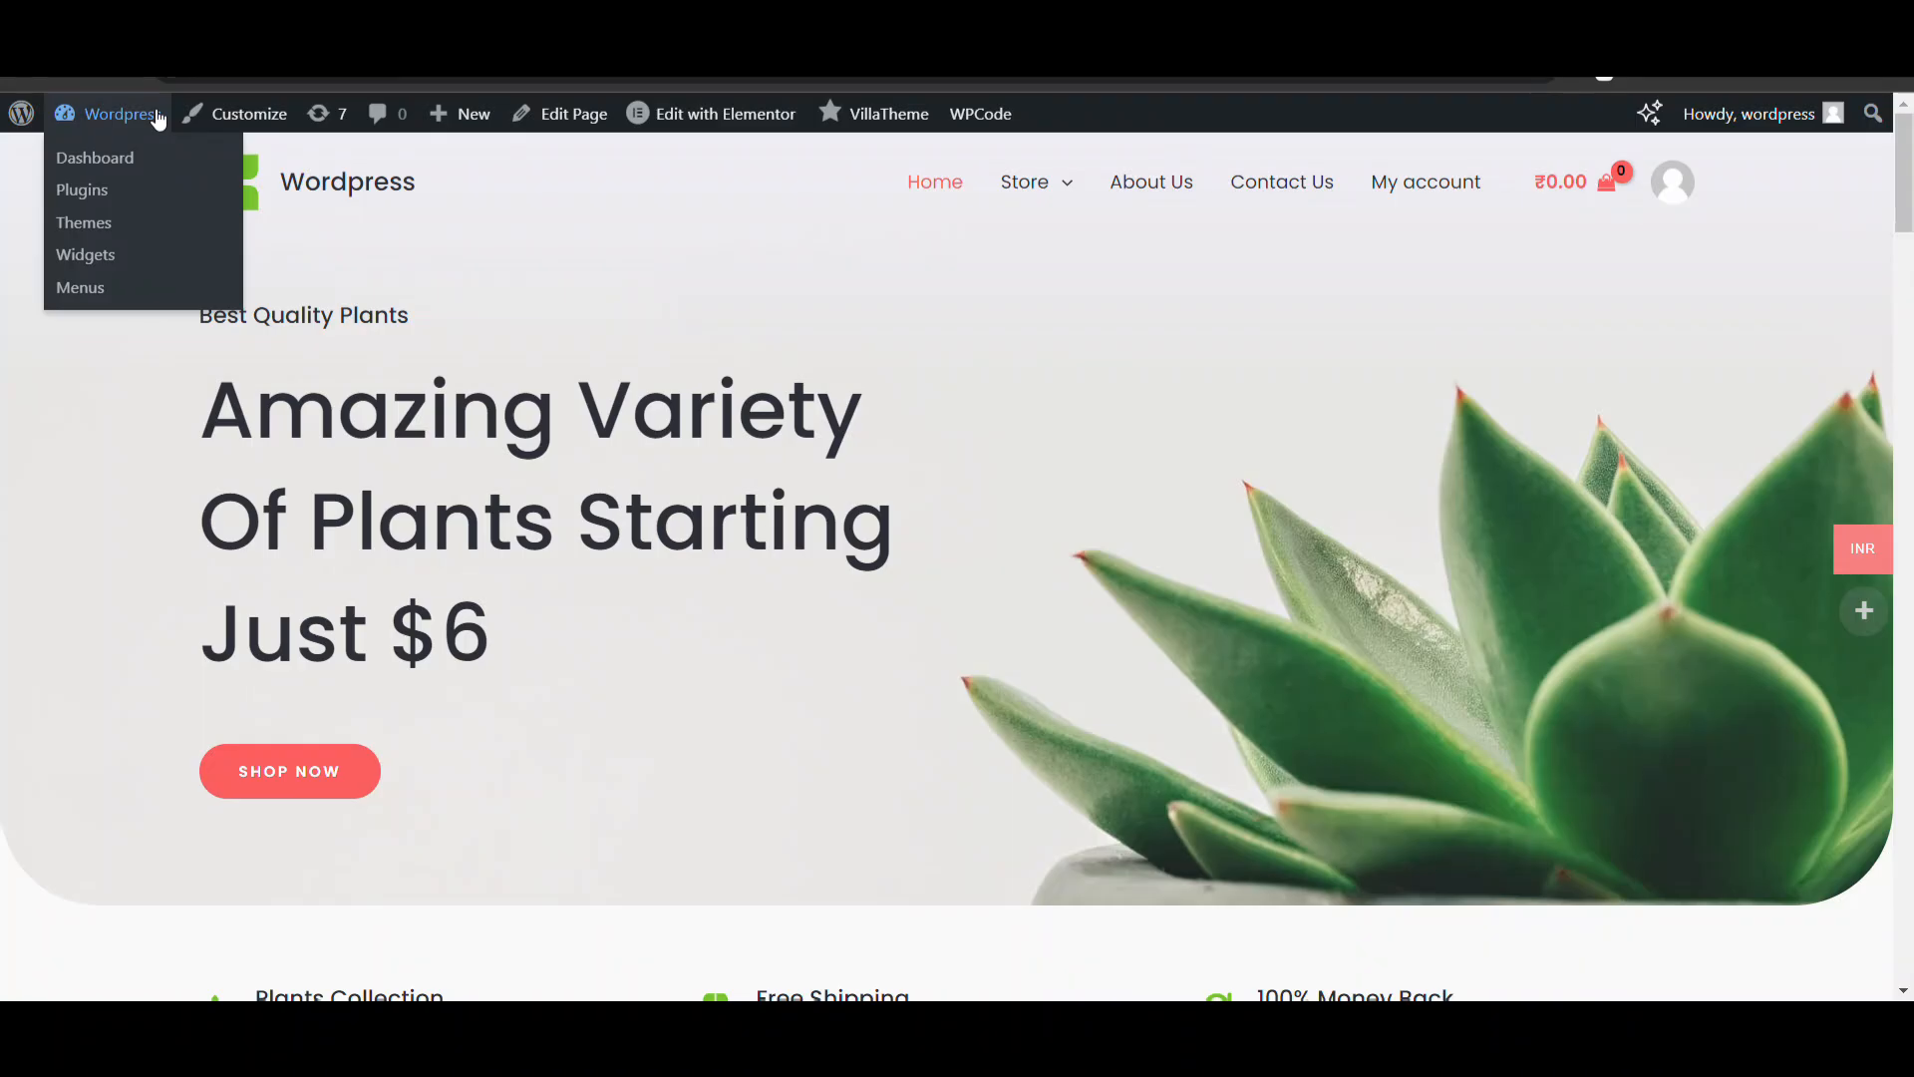
{"action": "left_click", "coordinate": [156, 116]}
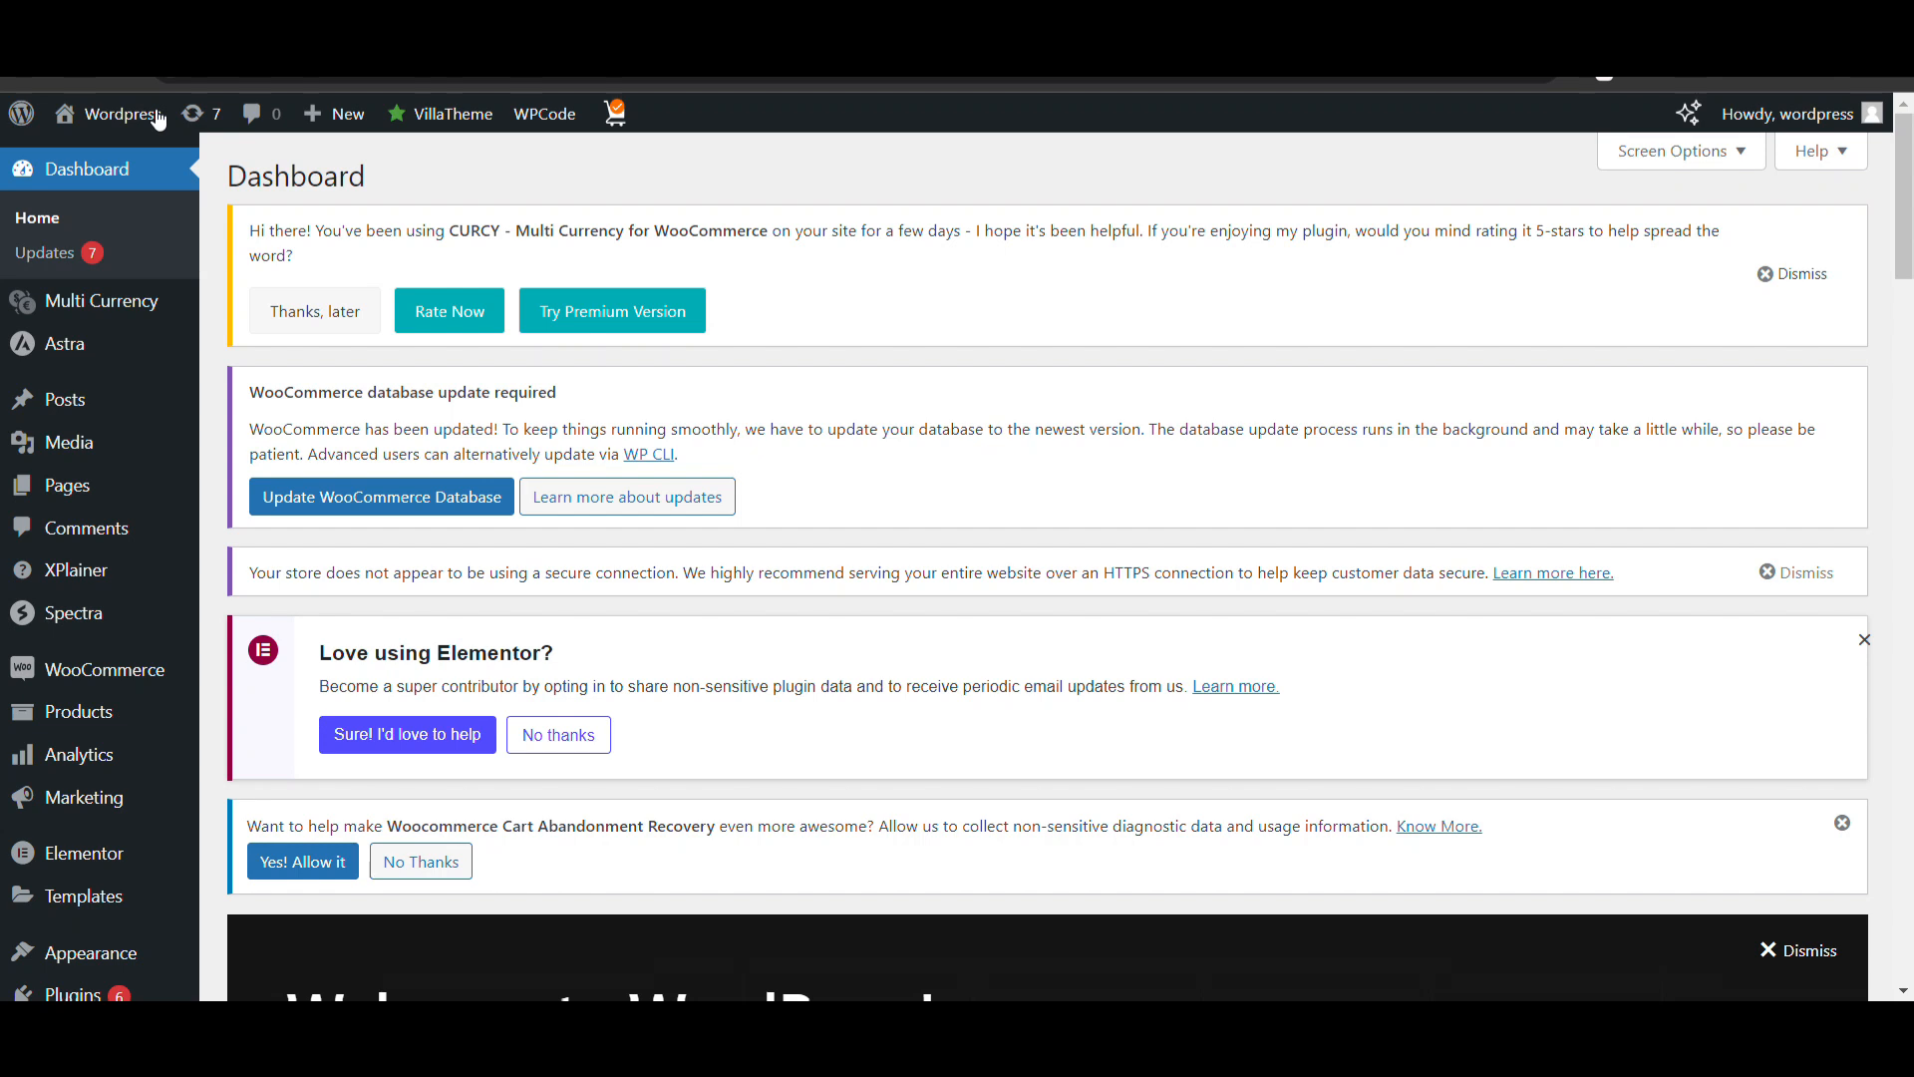
{"action": "scroll", "coordinate": [130, 399], "scroll_direction": "down", "scroll_amount": 2}
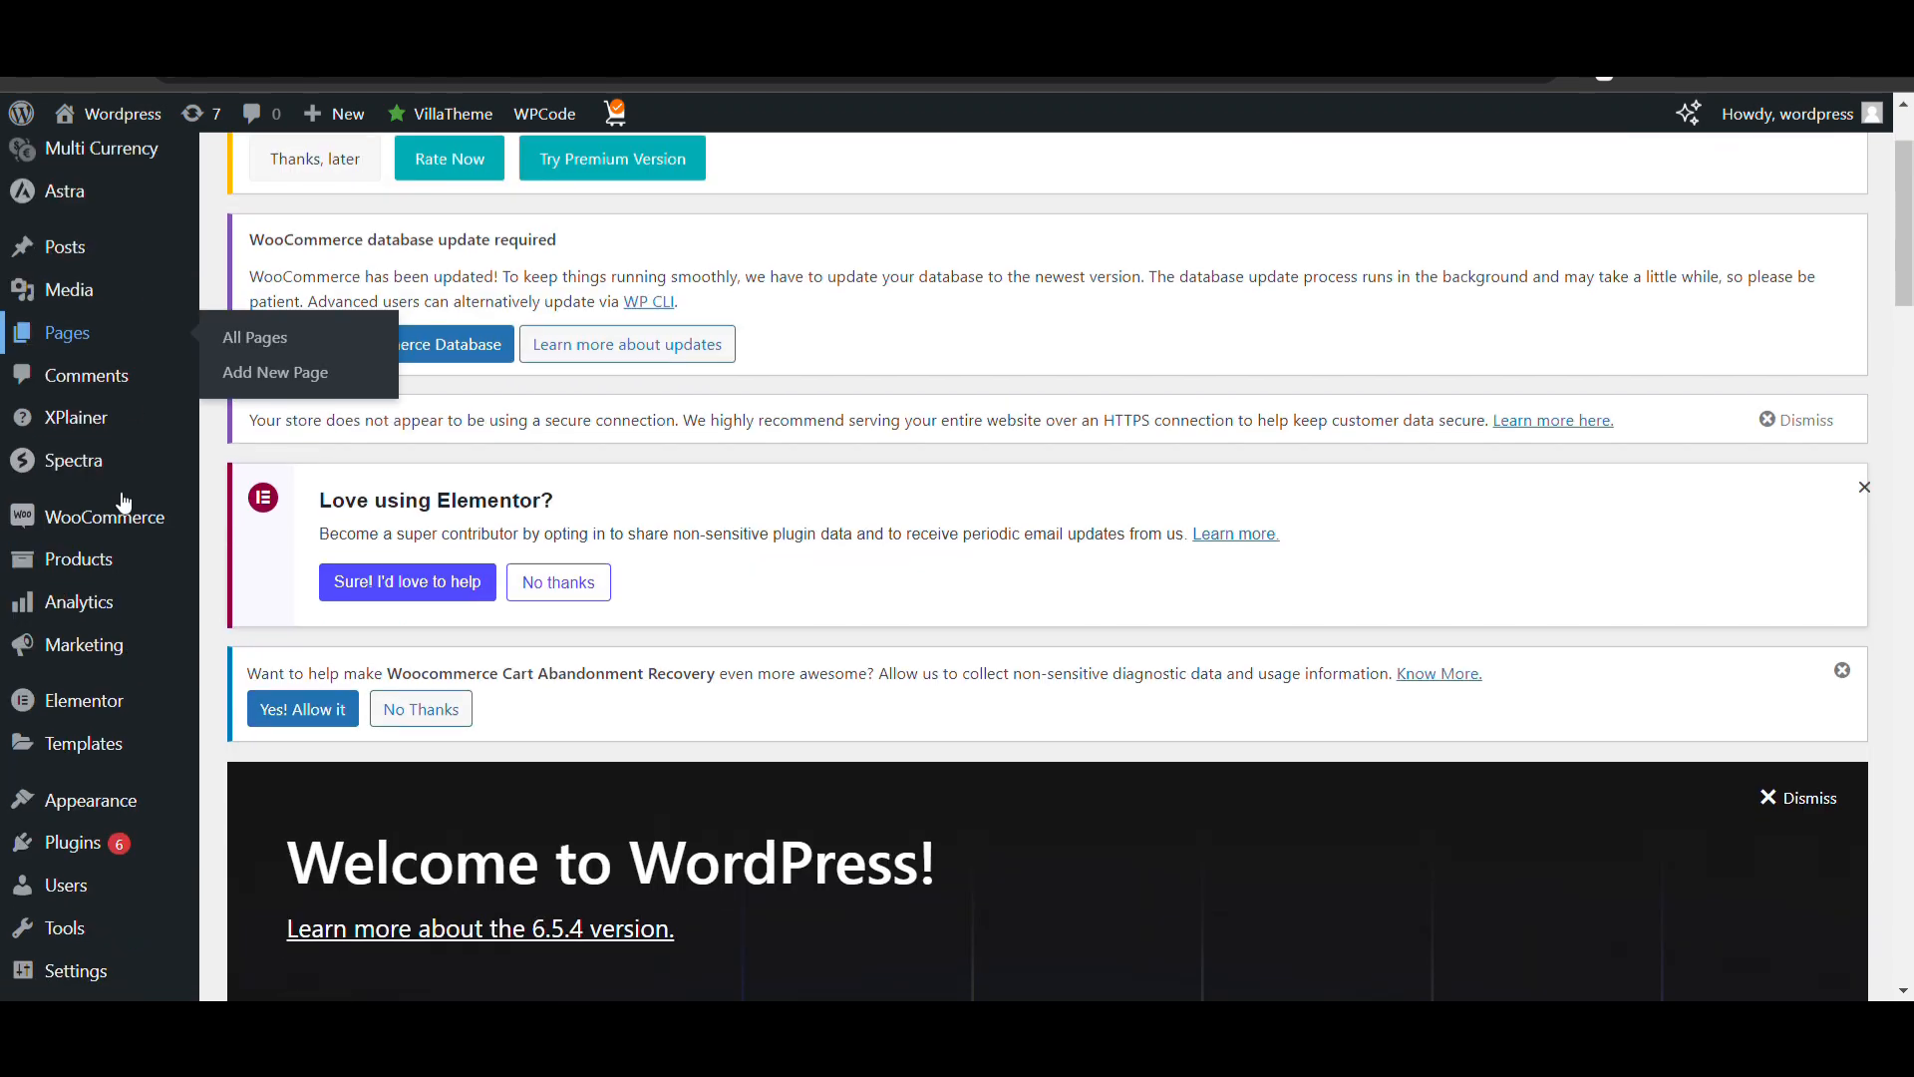
{"action": "mouse_move", "coordinate": [90, 614]}
{"action": "mouse_move", "coordinate": [90, 710]}
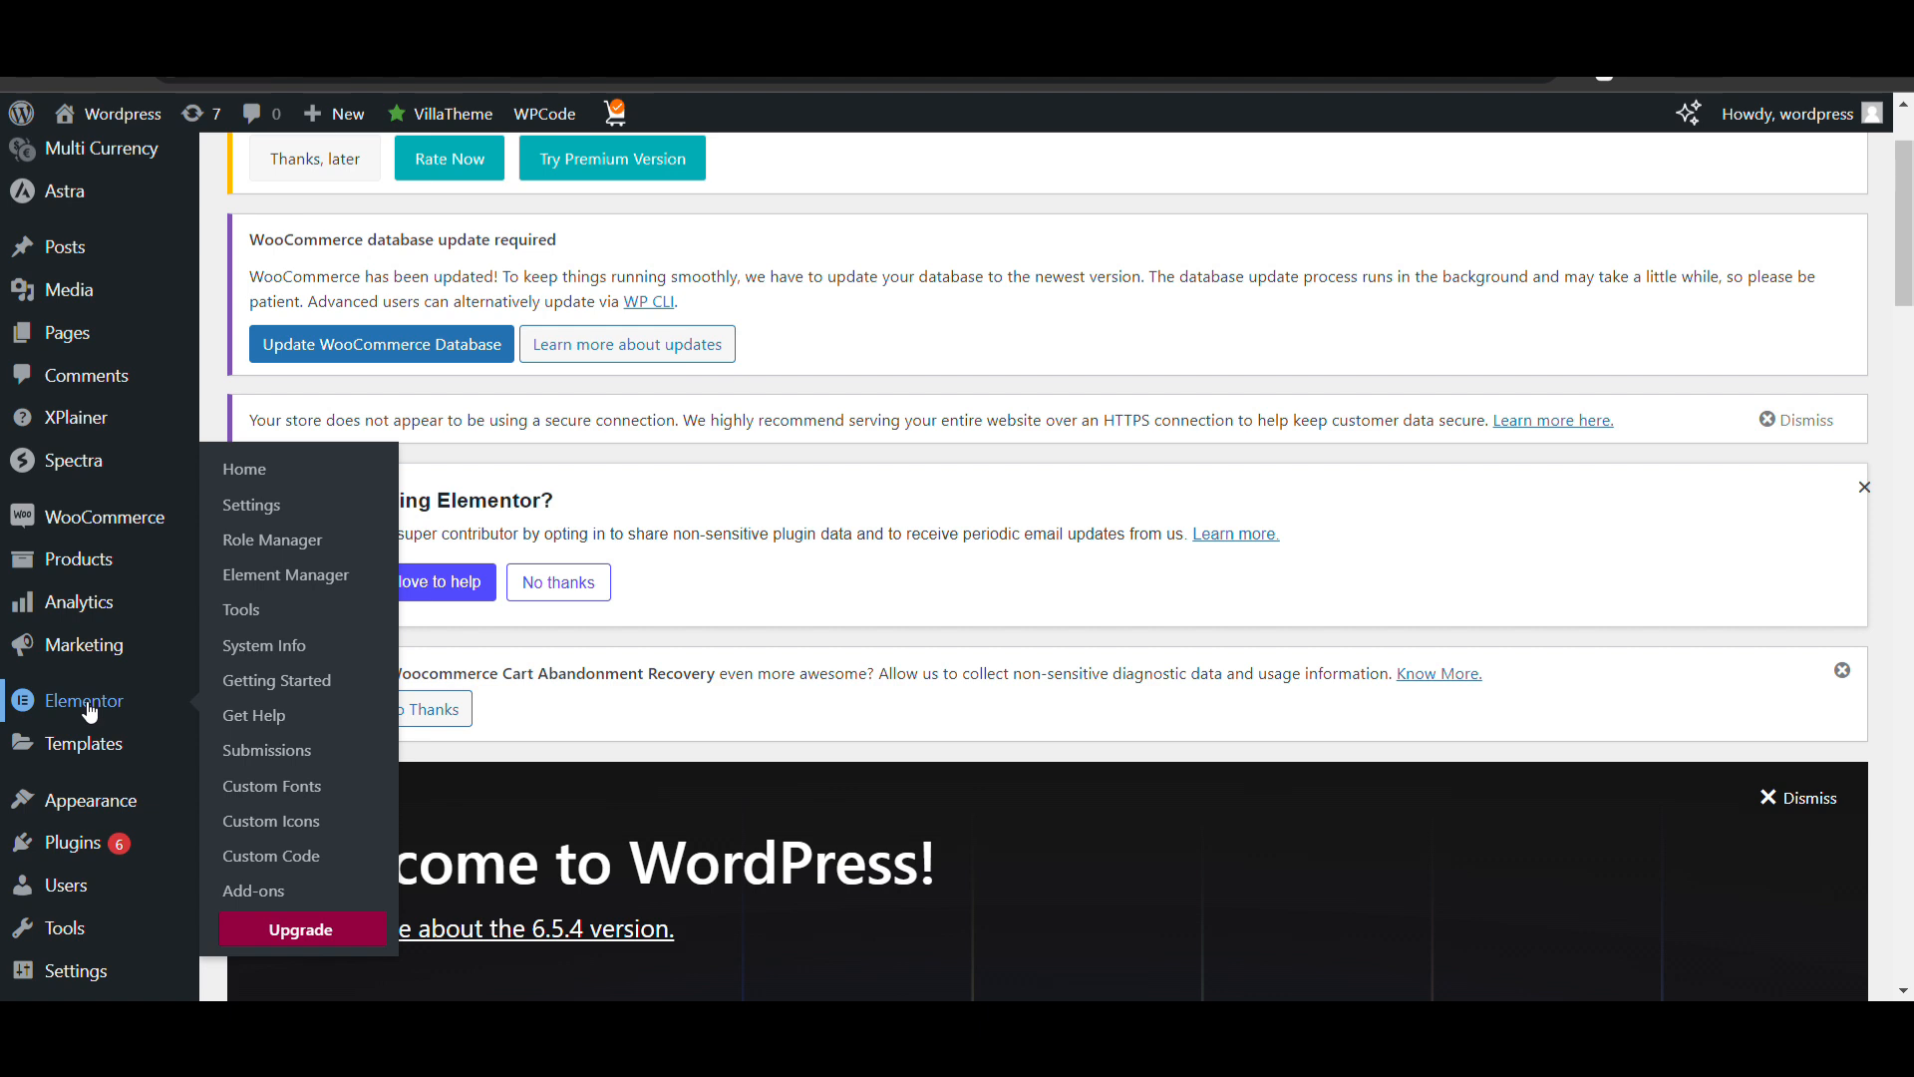
{"action": "scroll", "coordinate": [88, 710], "scroll_direction": "down", "scroll_amount": 1}
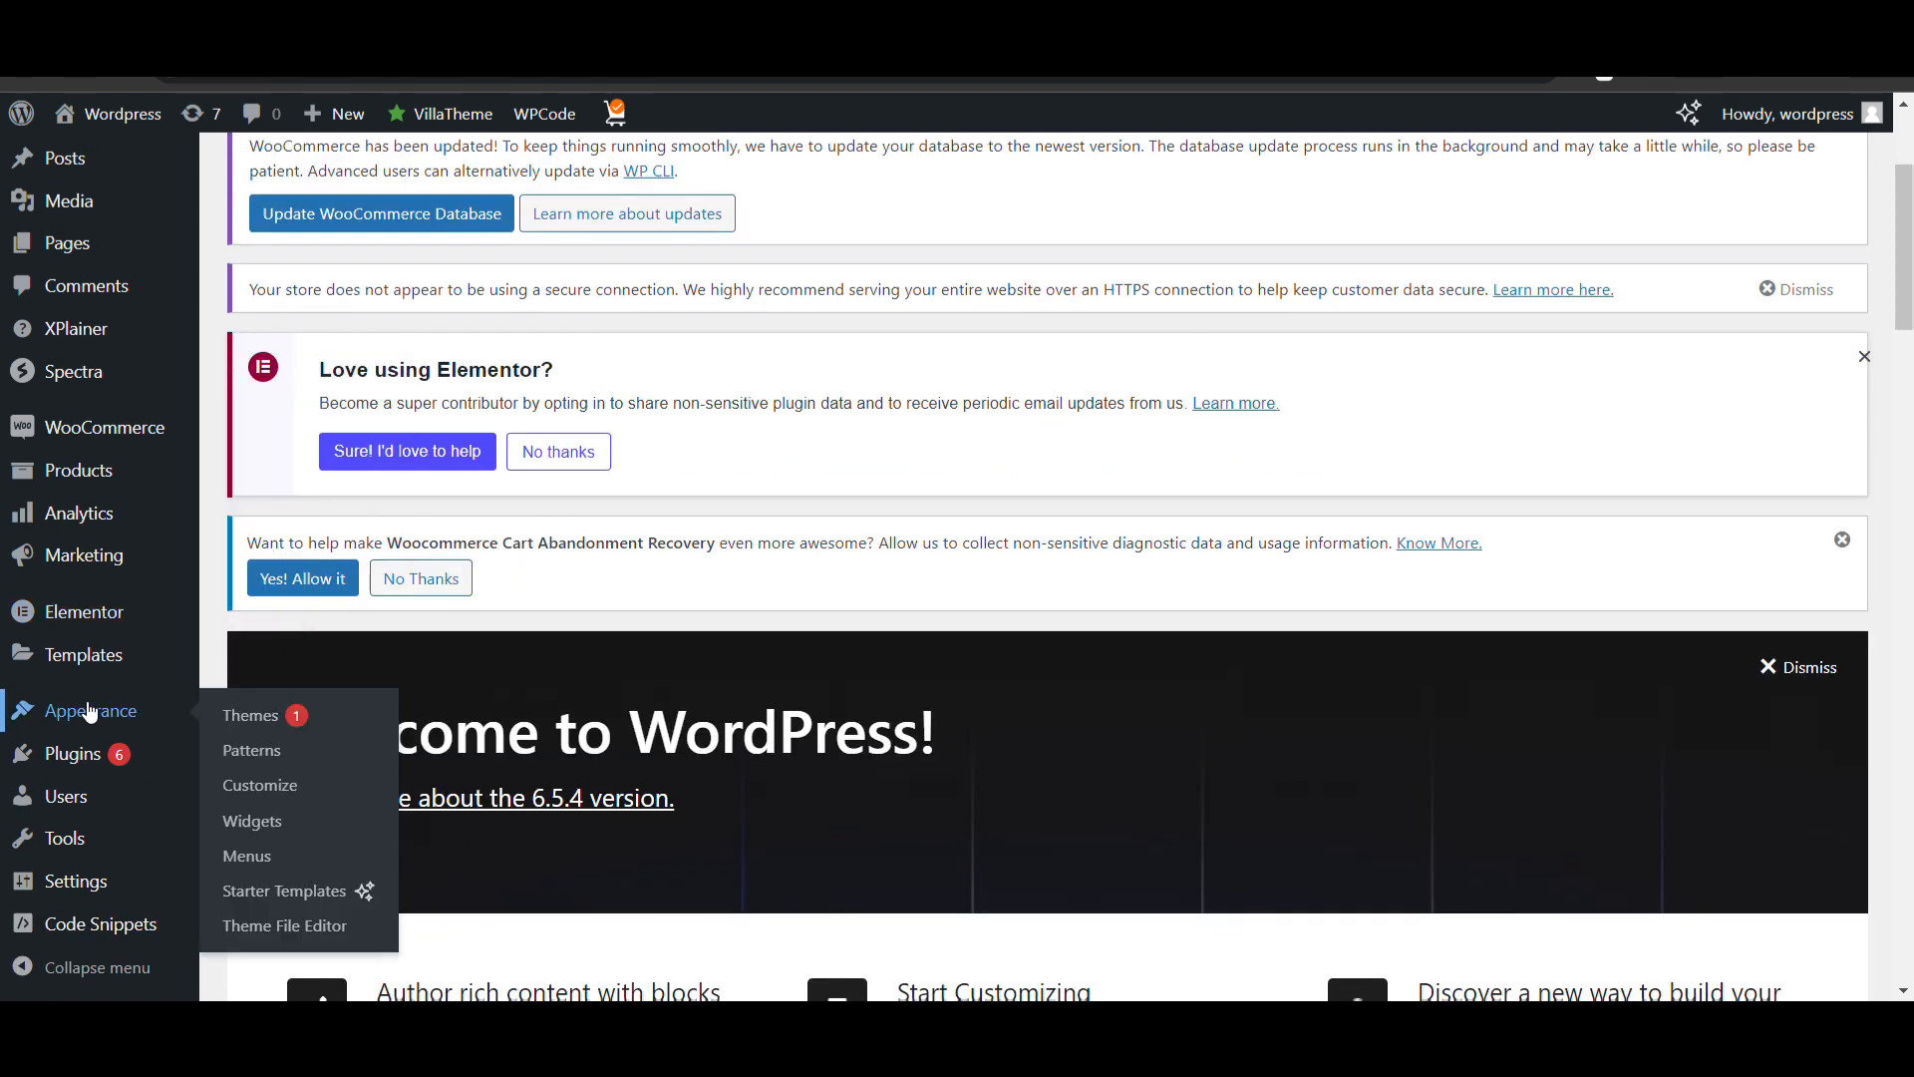
Open the plugin upload form on the page for adding plugins and choose elementor-pro.zip as the file
{"action": "mouse_move", "coordinate": [86, 748]}
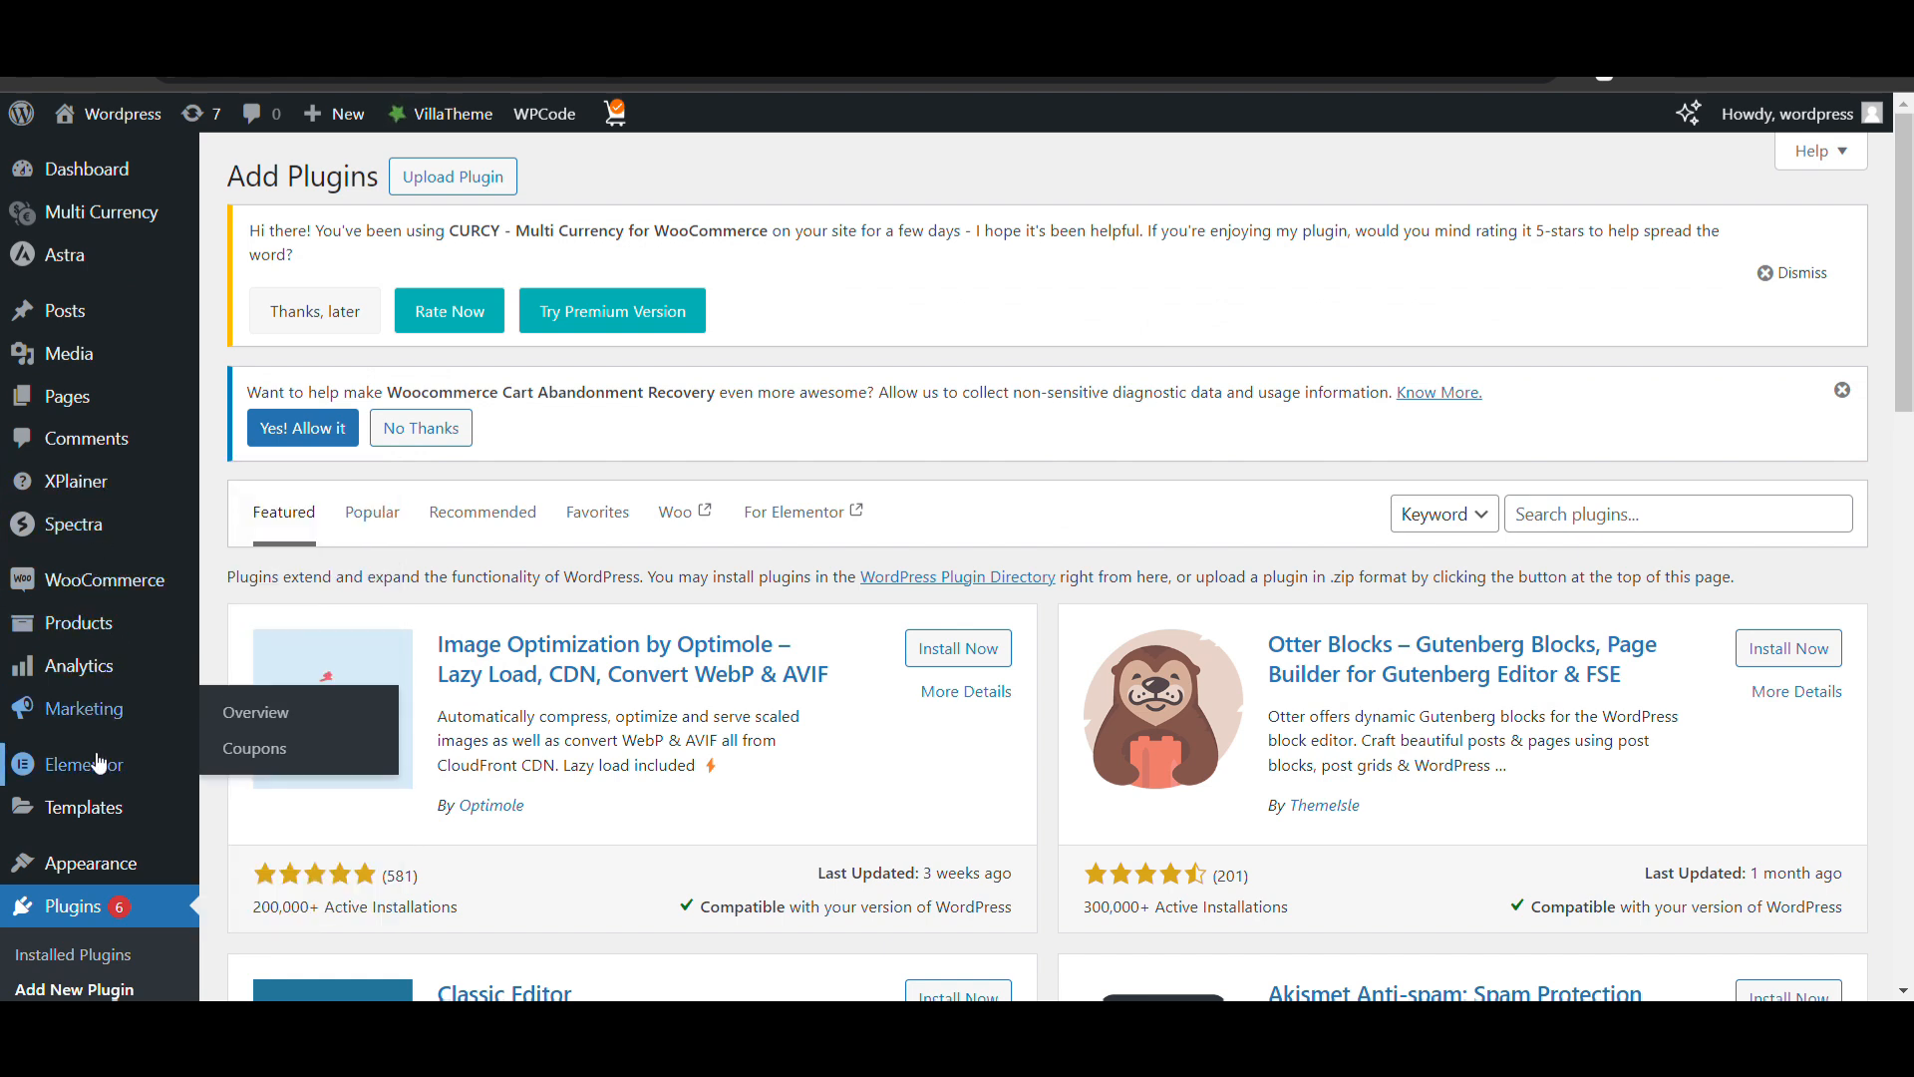
{"action": "left_click", "coordinate": [460, 188]}
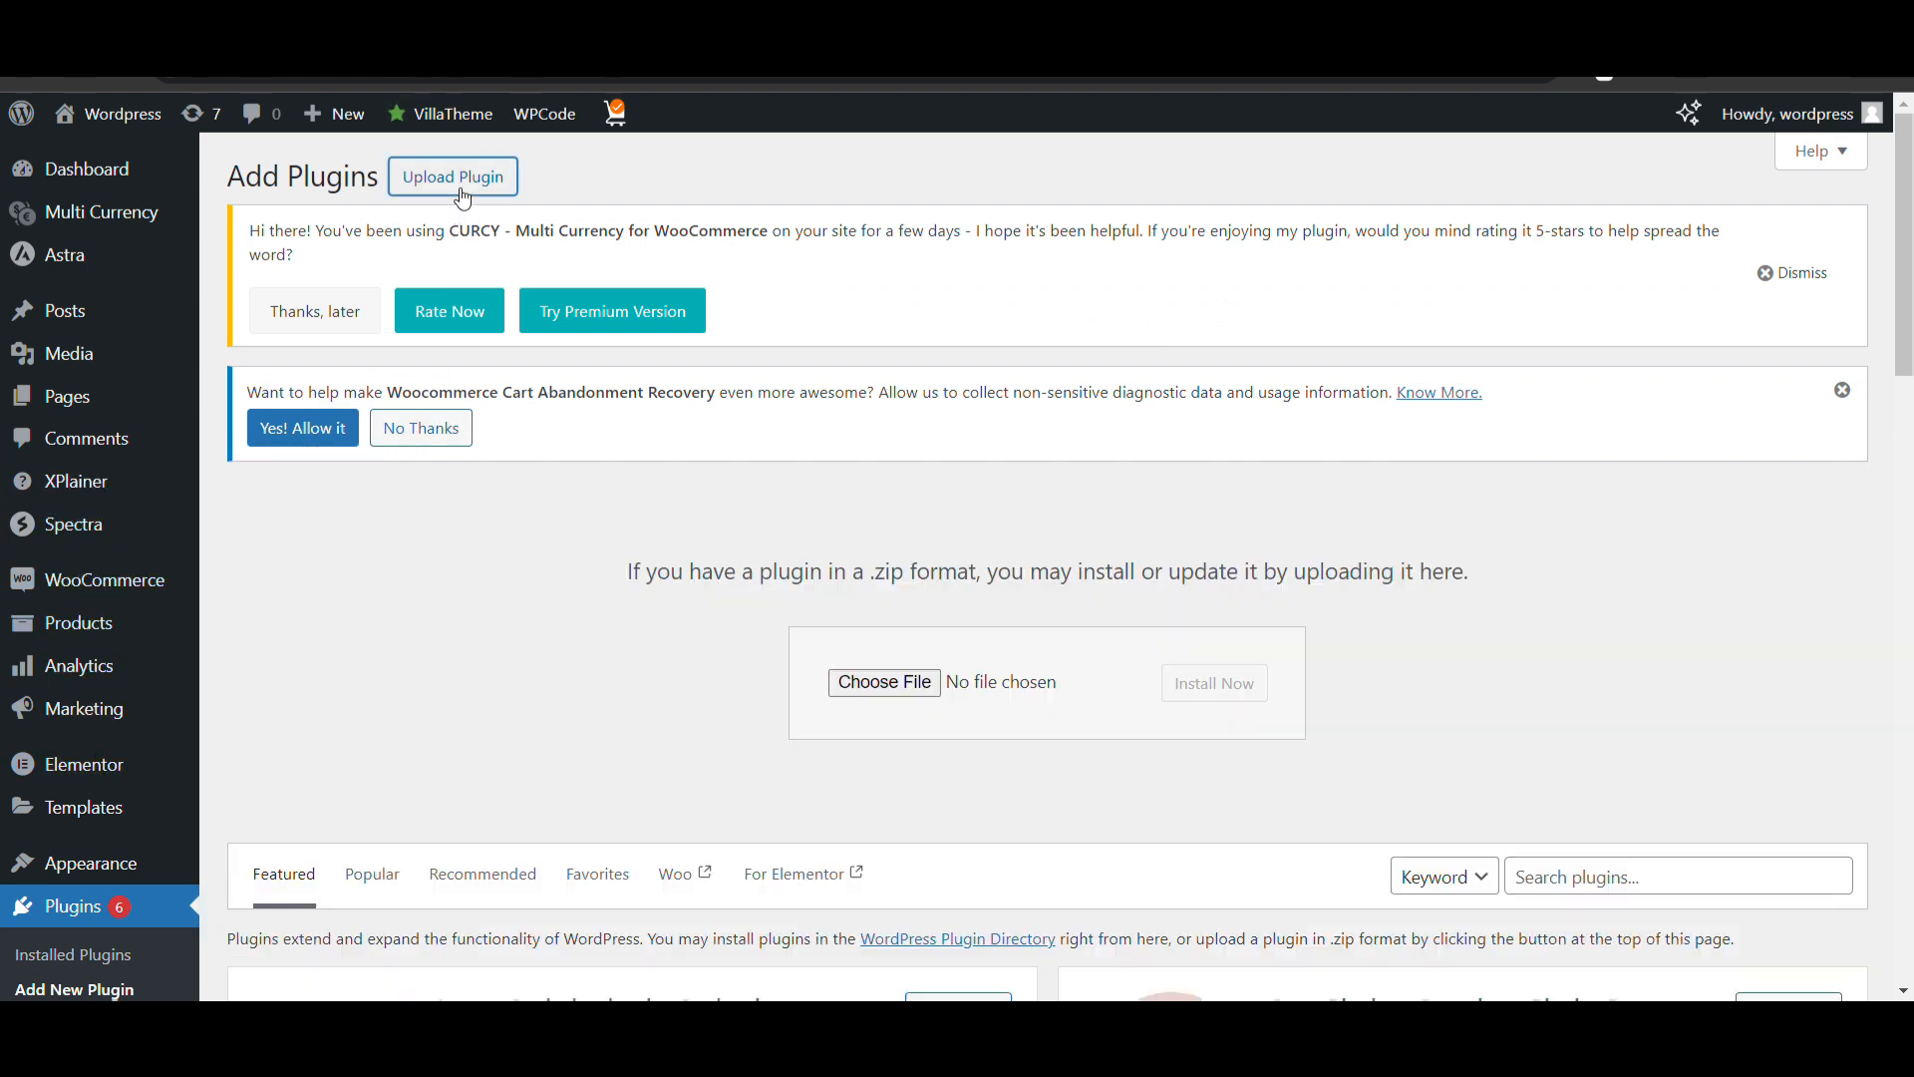
{"action": "left_click", "coordinate": [899, 685]}
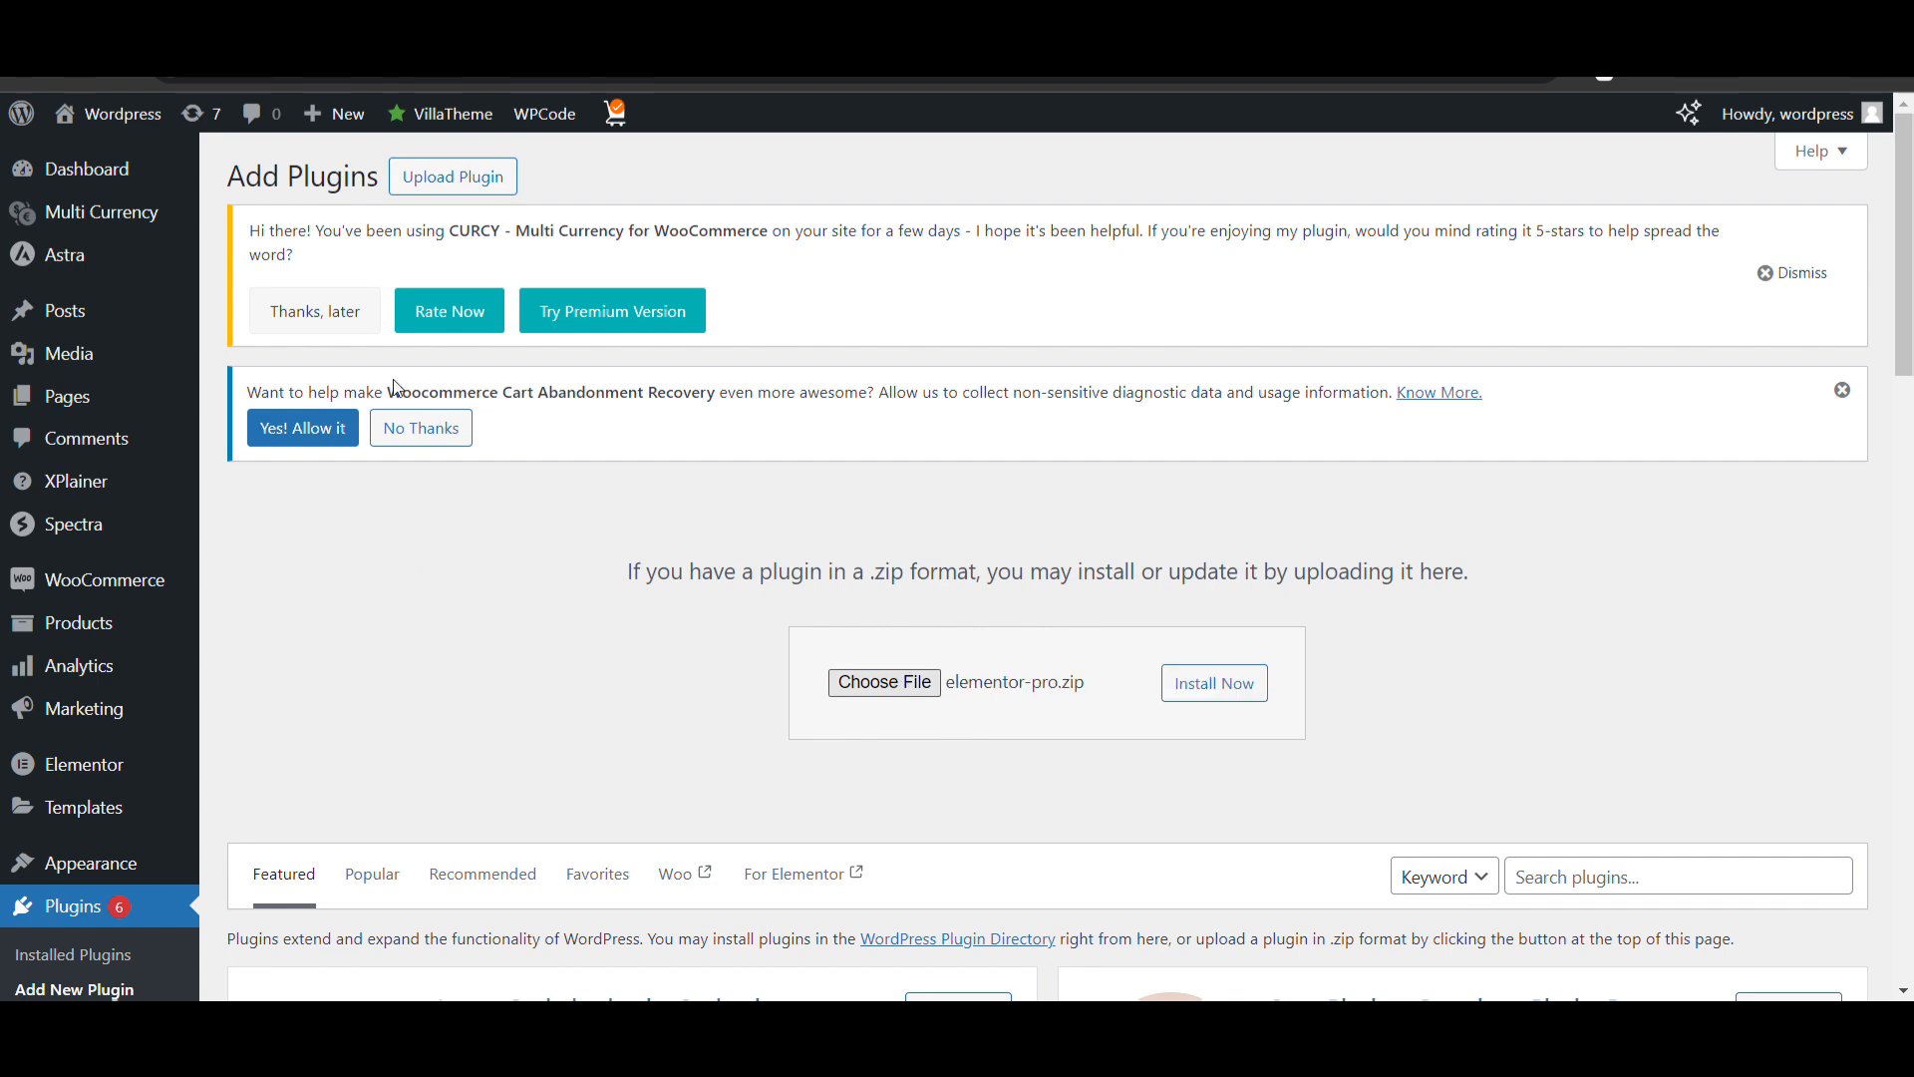
Search the web for "elementor pro" in a new browser tab and look through the Elementor Pro Plans page
{"action": "key", "text": "ctrl+t"}
{"action": "type", "text": "elementor"}
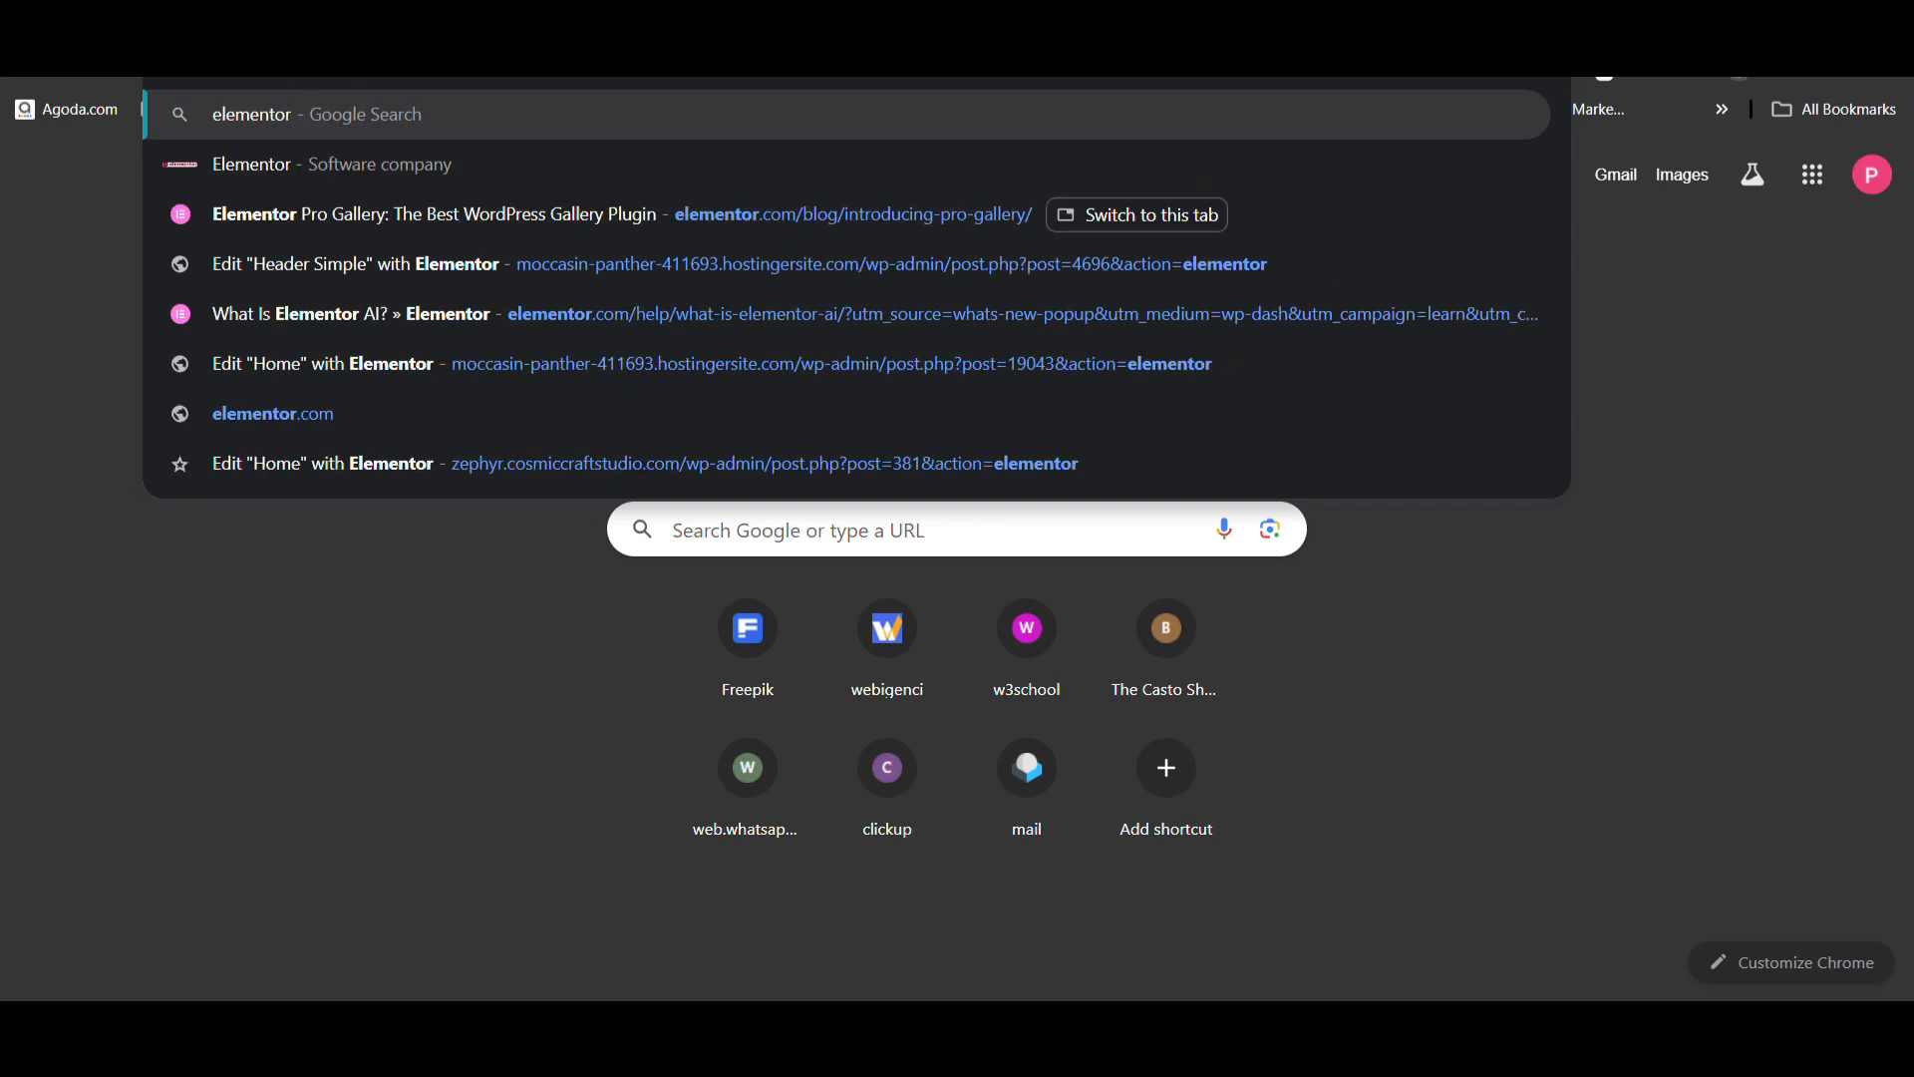
{"action": "type", "text": " pro"}
{"action": "key", "text": "Return"}
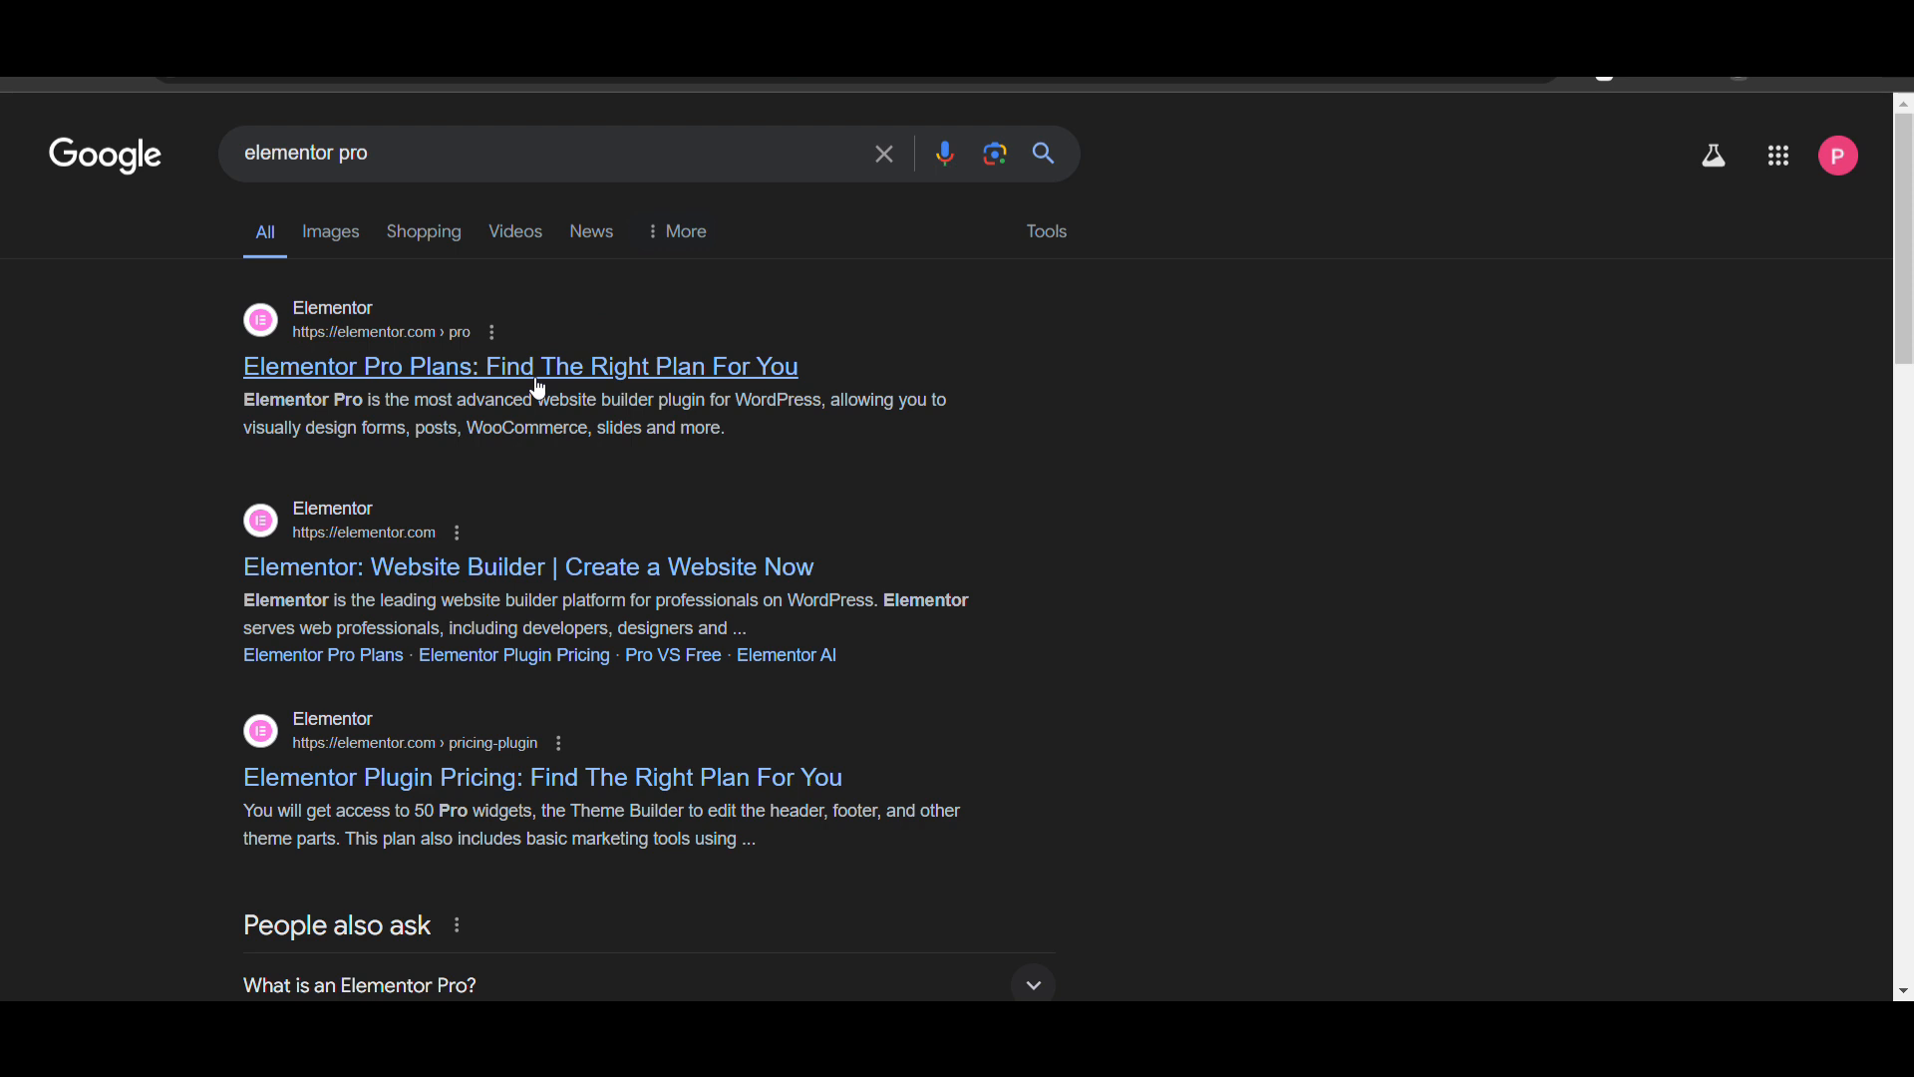
{"action": "left_click", "coordinate": [528, 377]}
{"action": "scroll", "coordinate": [631, 475], "scroll_direction": "down", "scroll_amount": 3}
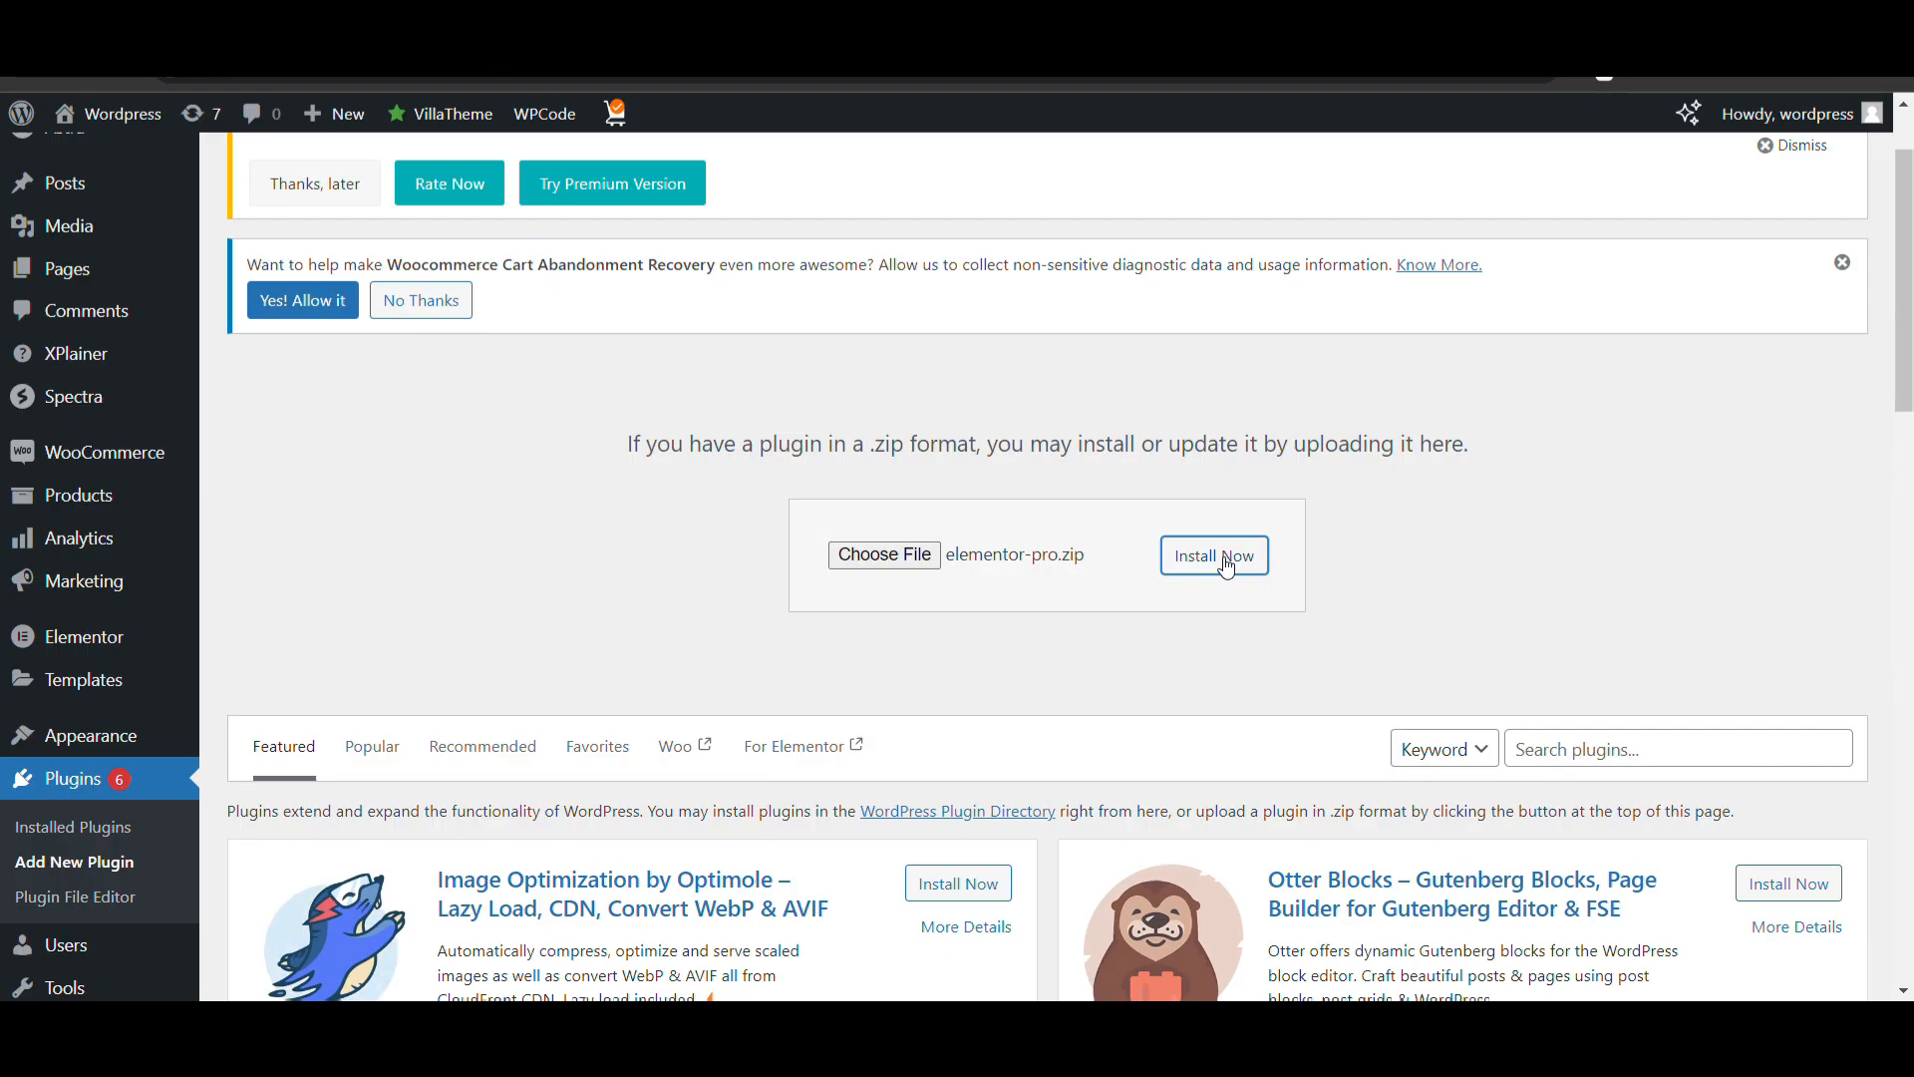
Return to WordPress, install the plugin from elementor-pro.zip and activate it
{"action": "left_click", "coordinate": [1222, 558]}
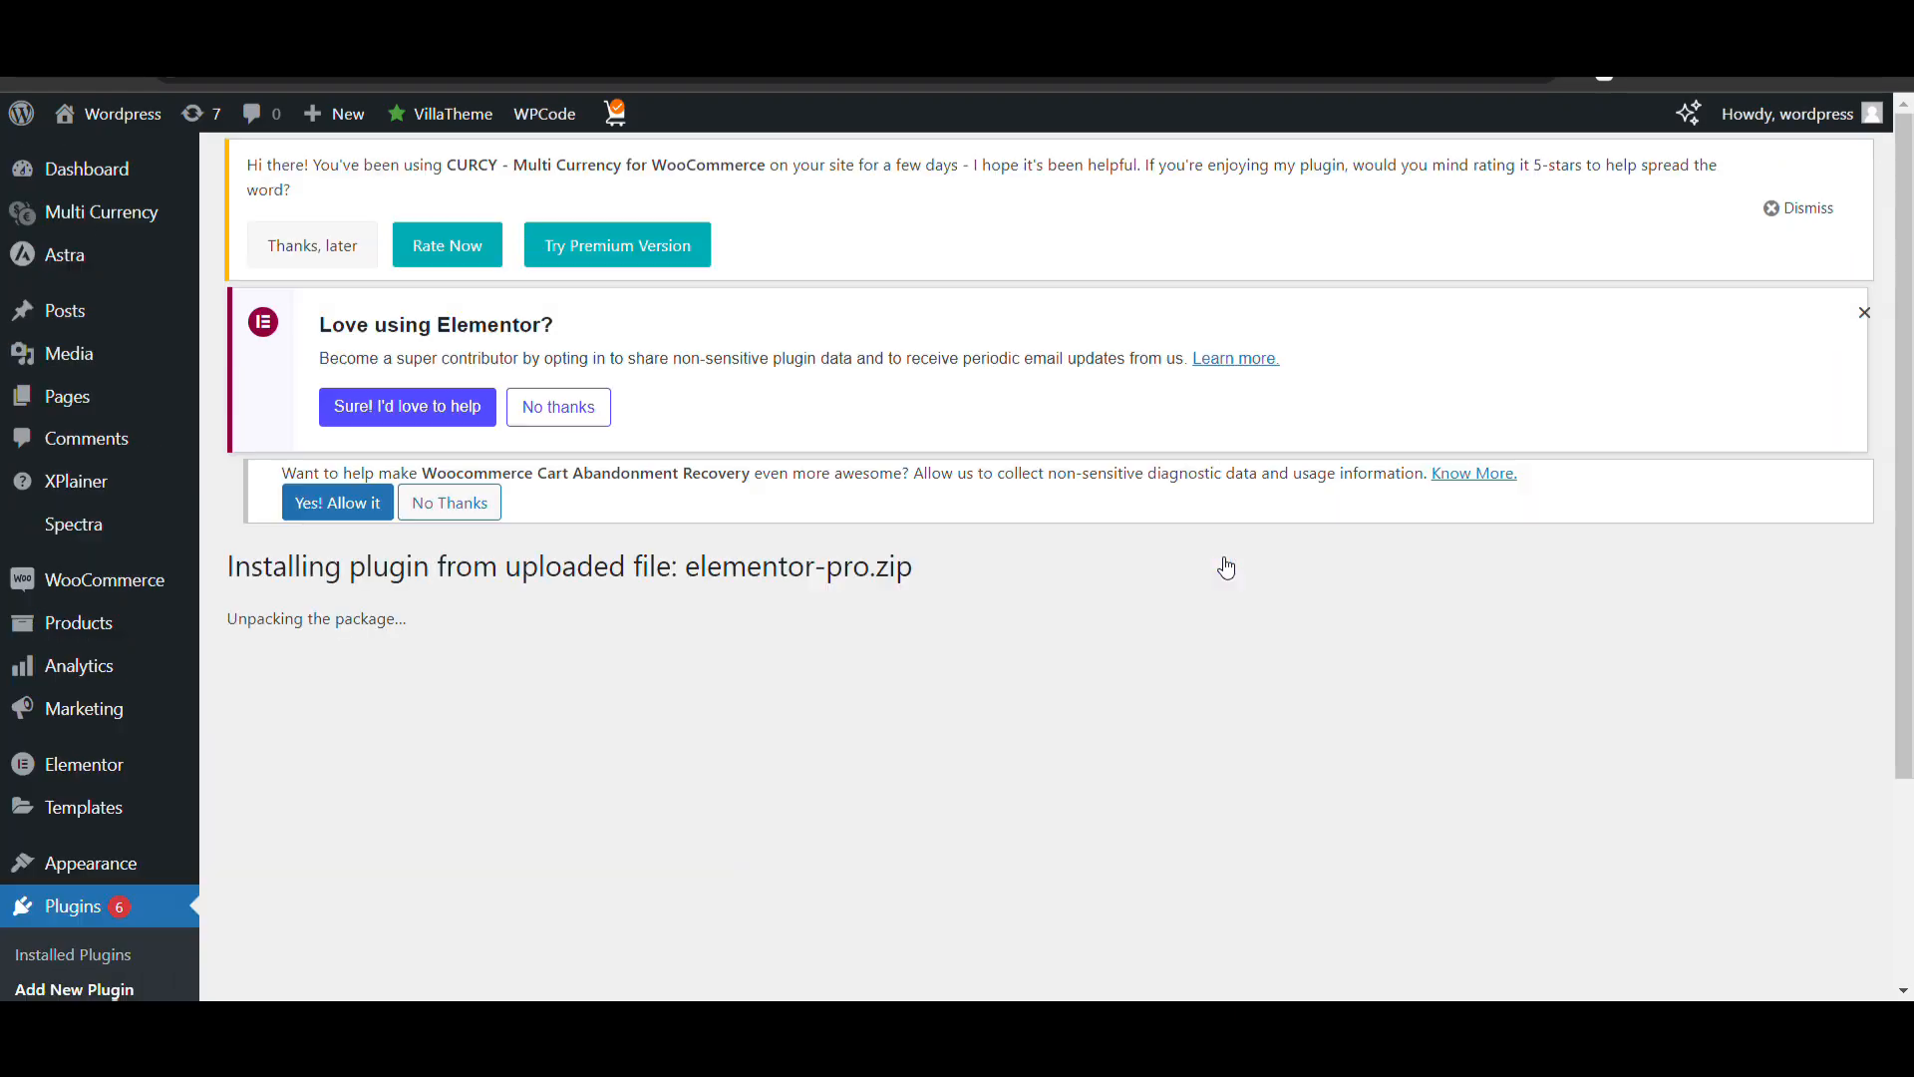
{"action": "left_click", "coordinate": [306, 753]}
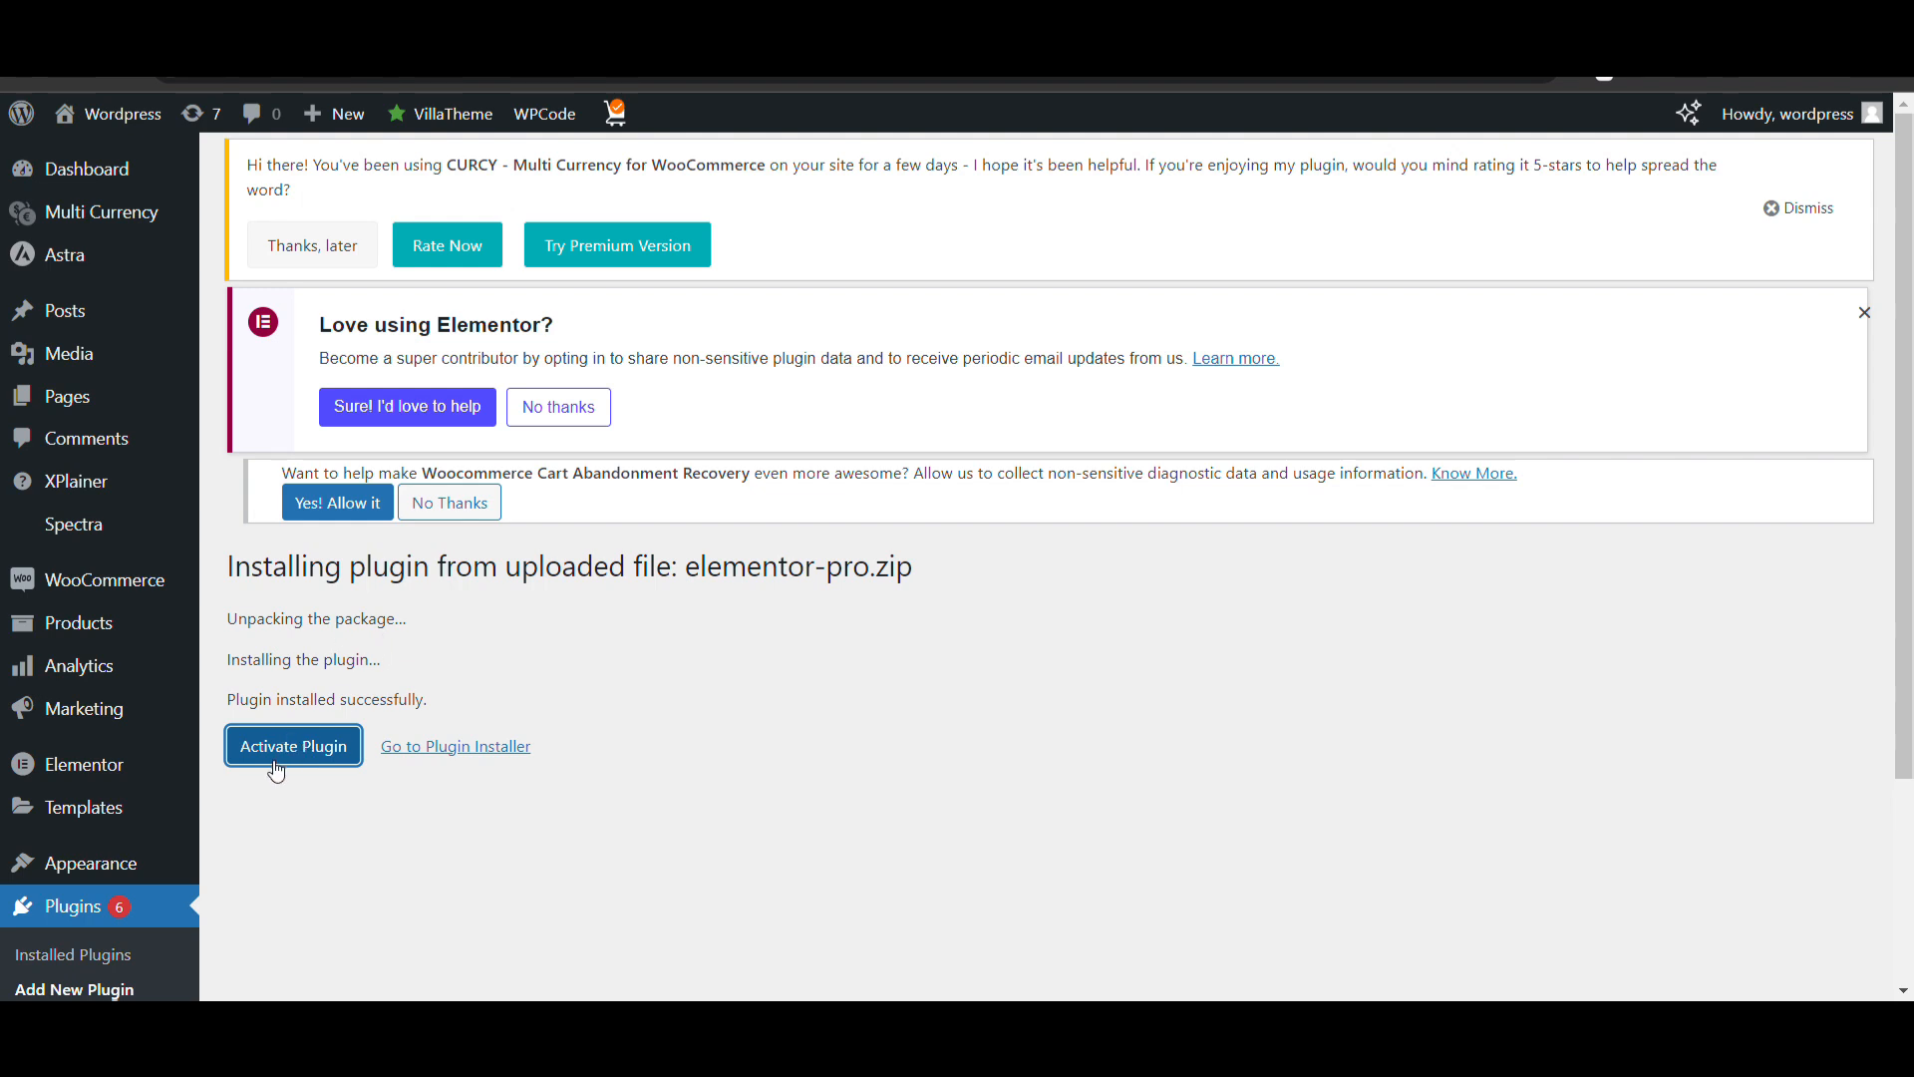
{"action": "scroll", "coordinate": [279, 763], "scroll_direction": "down", "scroll_amount": 8}
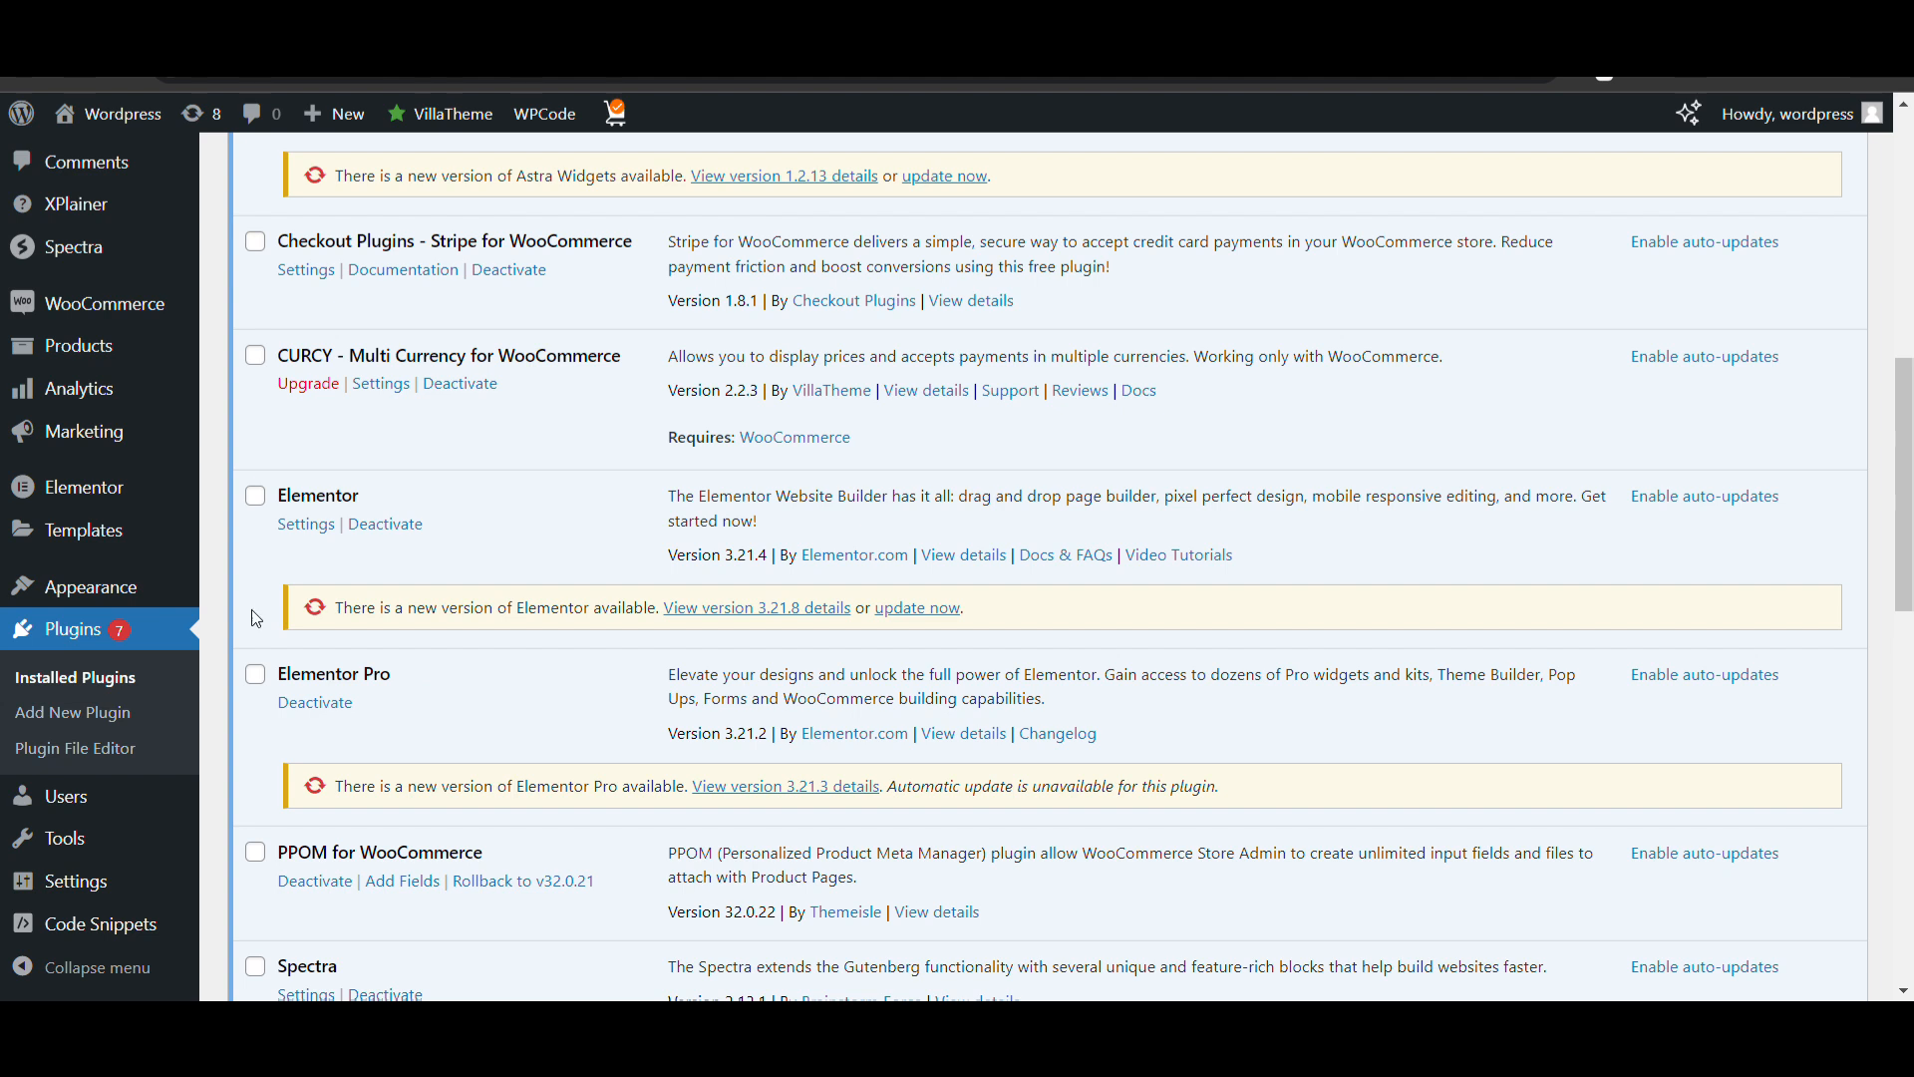
{"action": "scroll", "coordinate": [90, 598], "scroll_direction": "up", "scroll_amount": 2}
Create a new page titled "Gallery" and publish it
{"action": "mouse_move", "coordinate": [95, 309]}
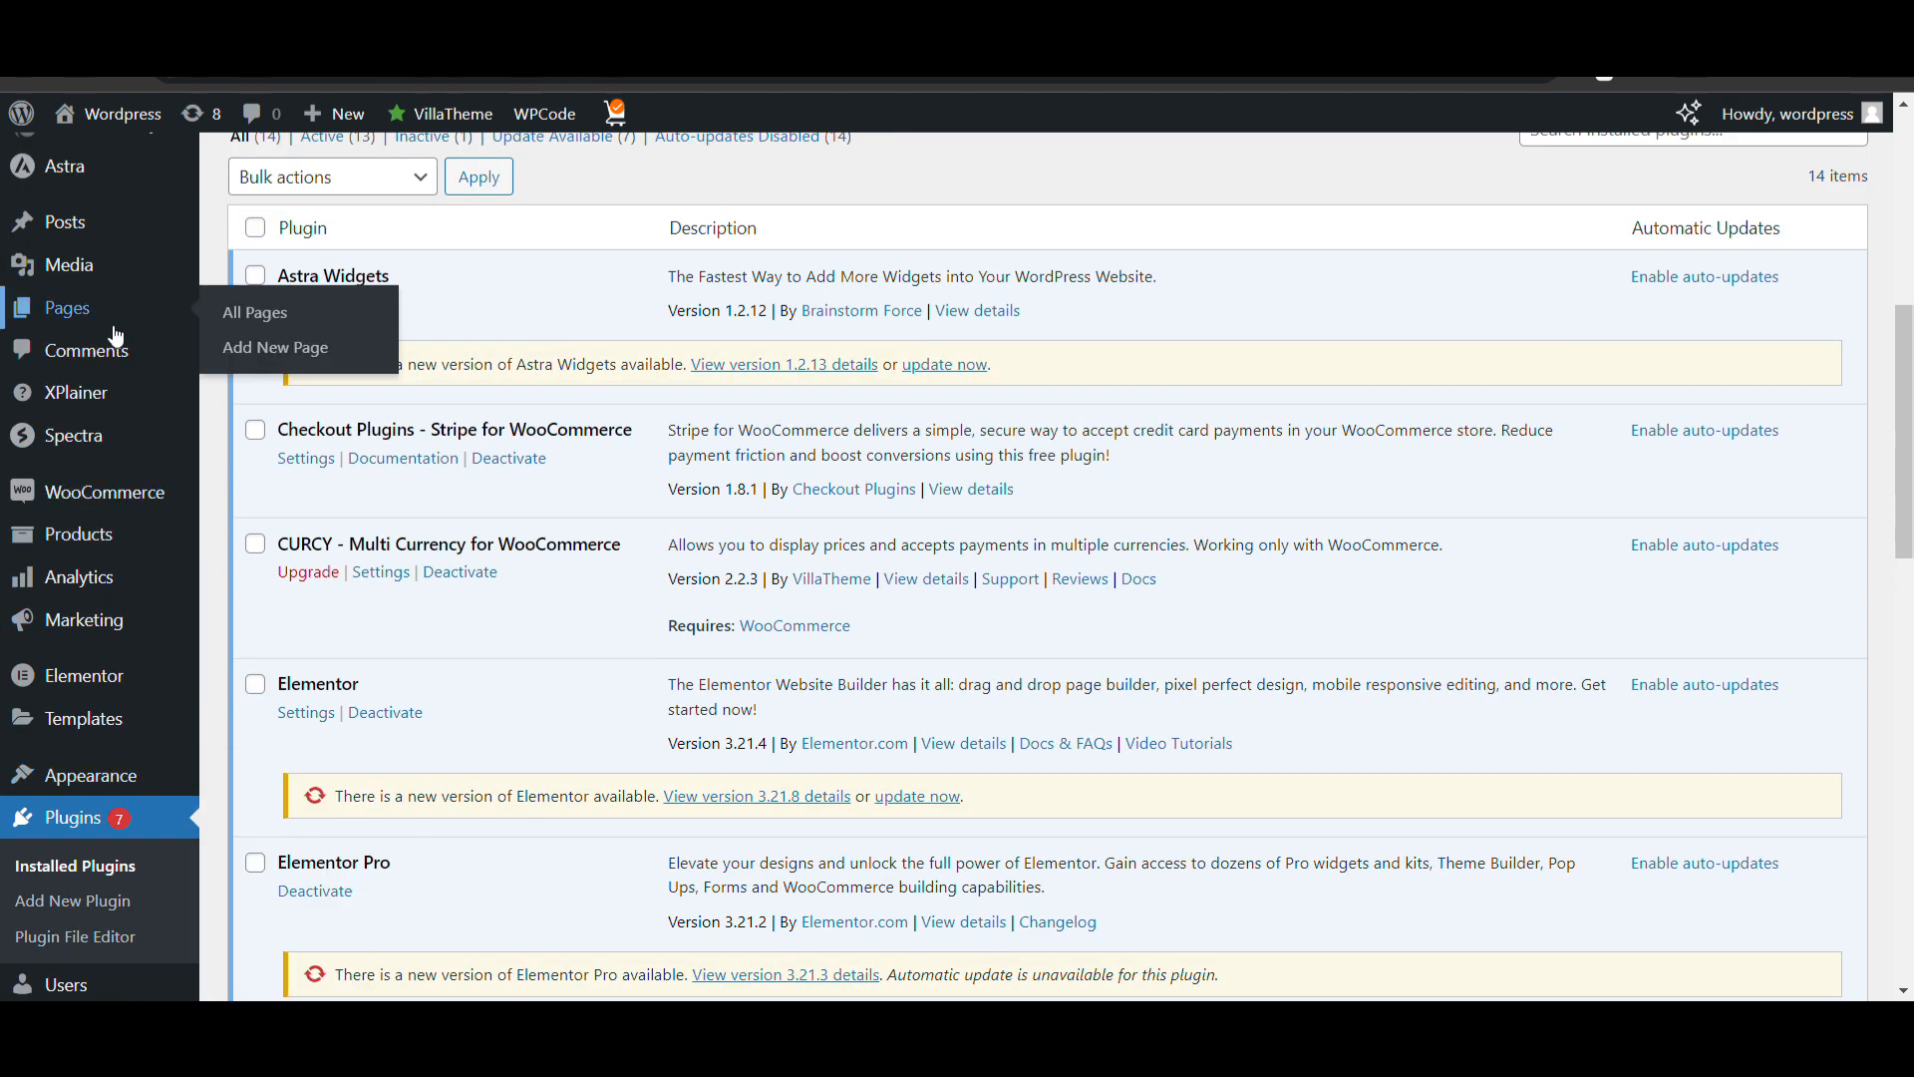
{"action": "left_click", "coordinate": [300, 341]}
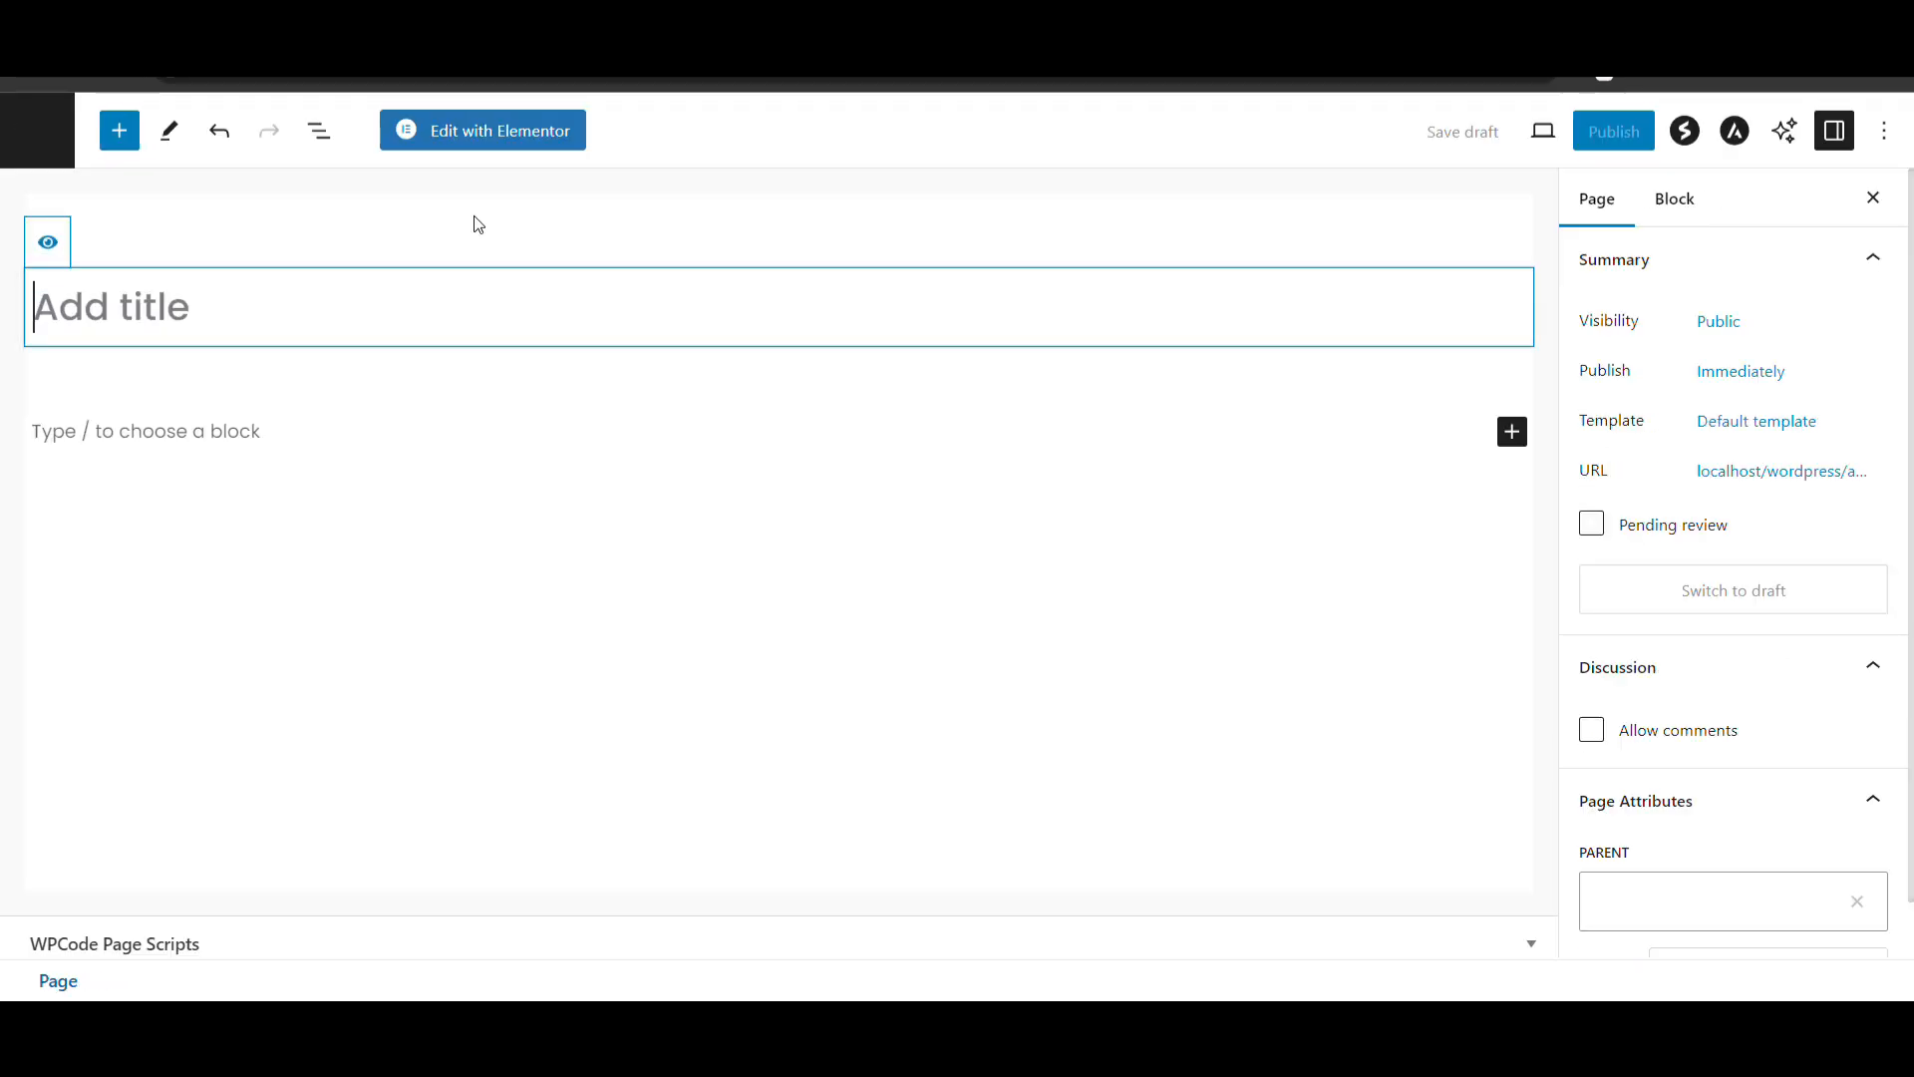
{"action": "type", "text": "Gallery"}
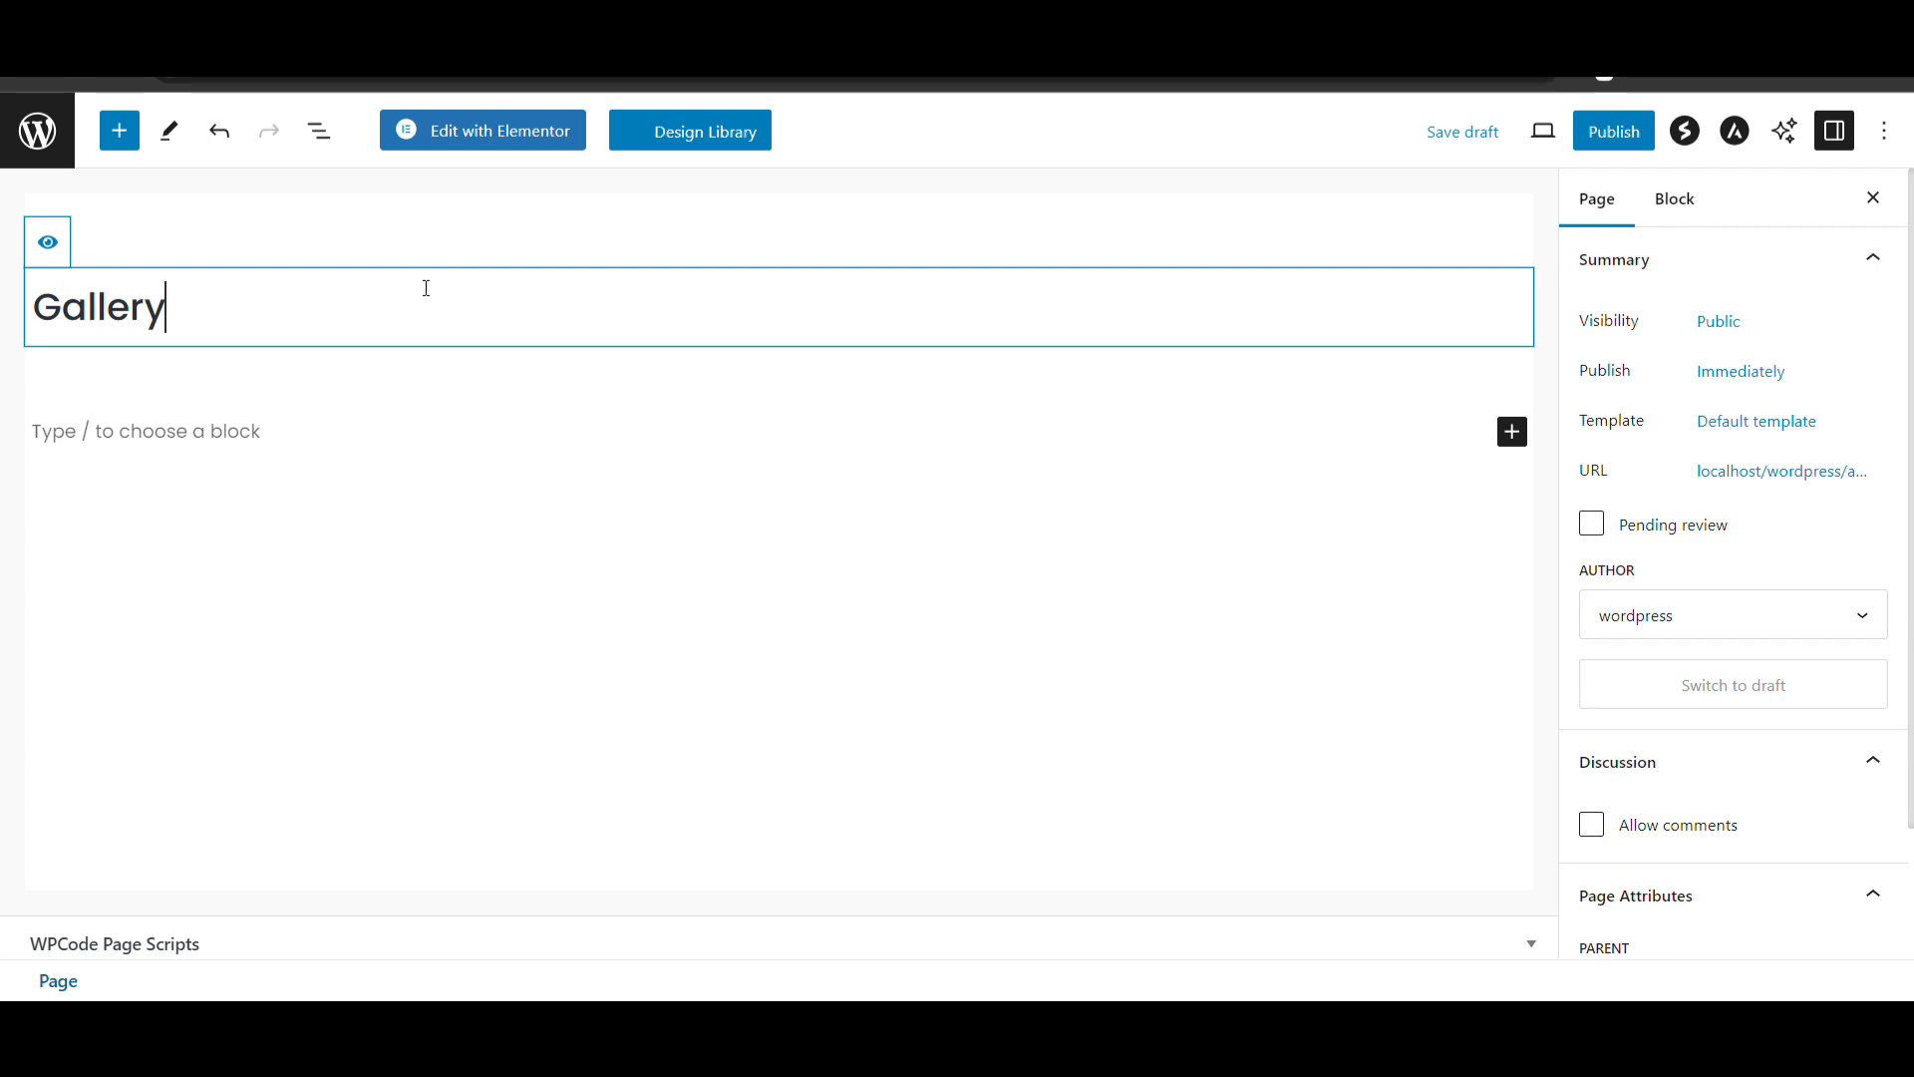
{"action": "left_click", "coordinate": [1604, 137]}
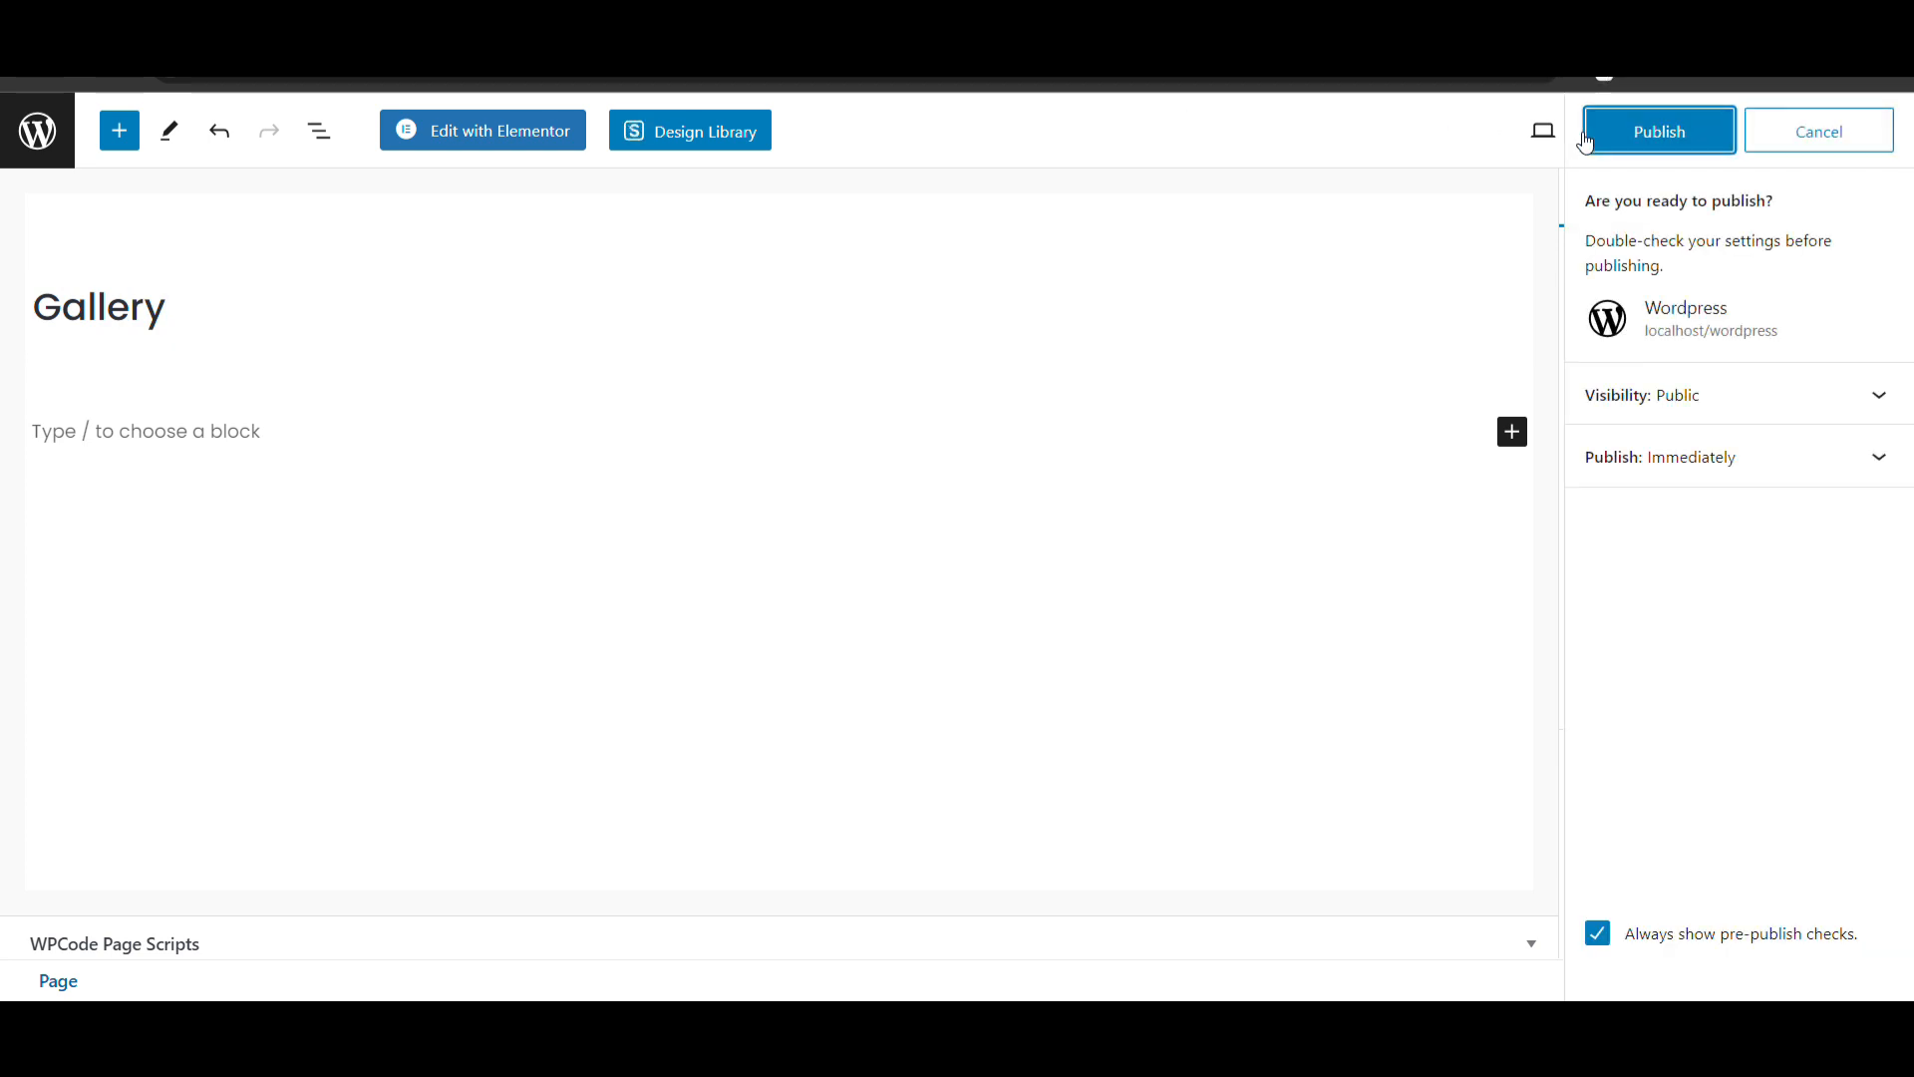
{"action": "left_click", "coordinate": [1598, 149]}
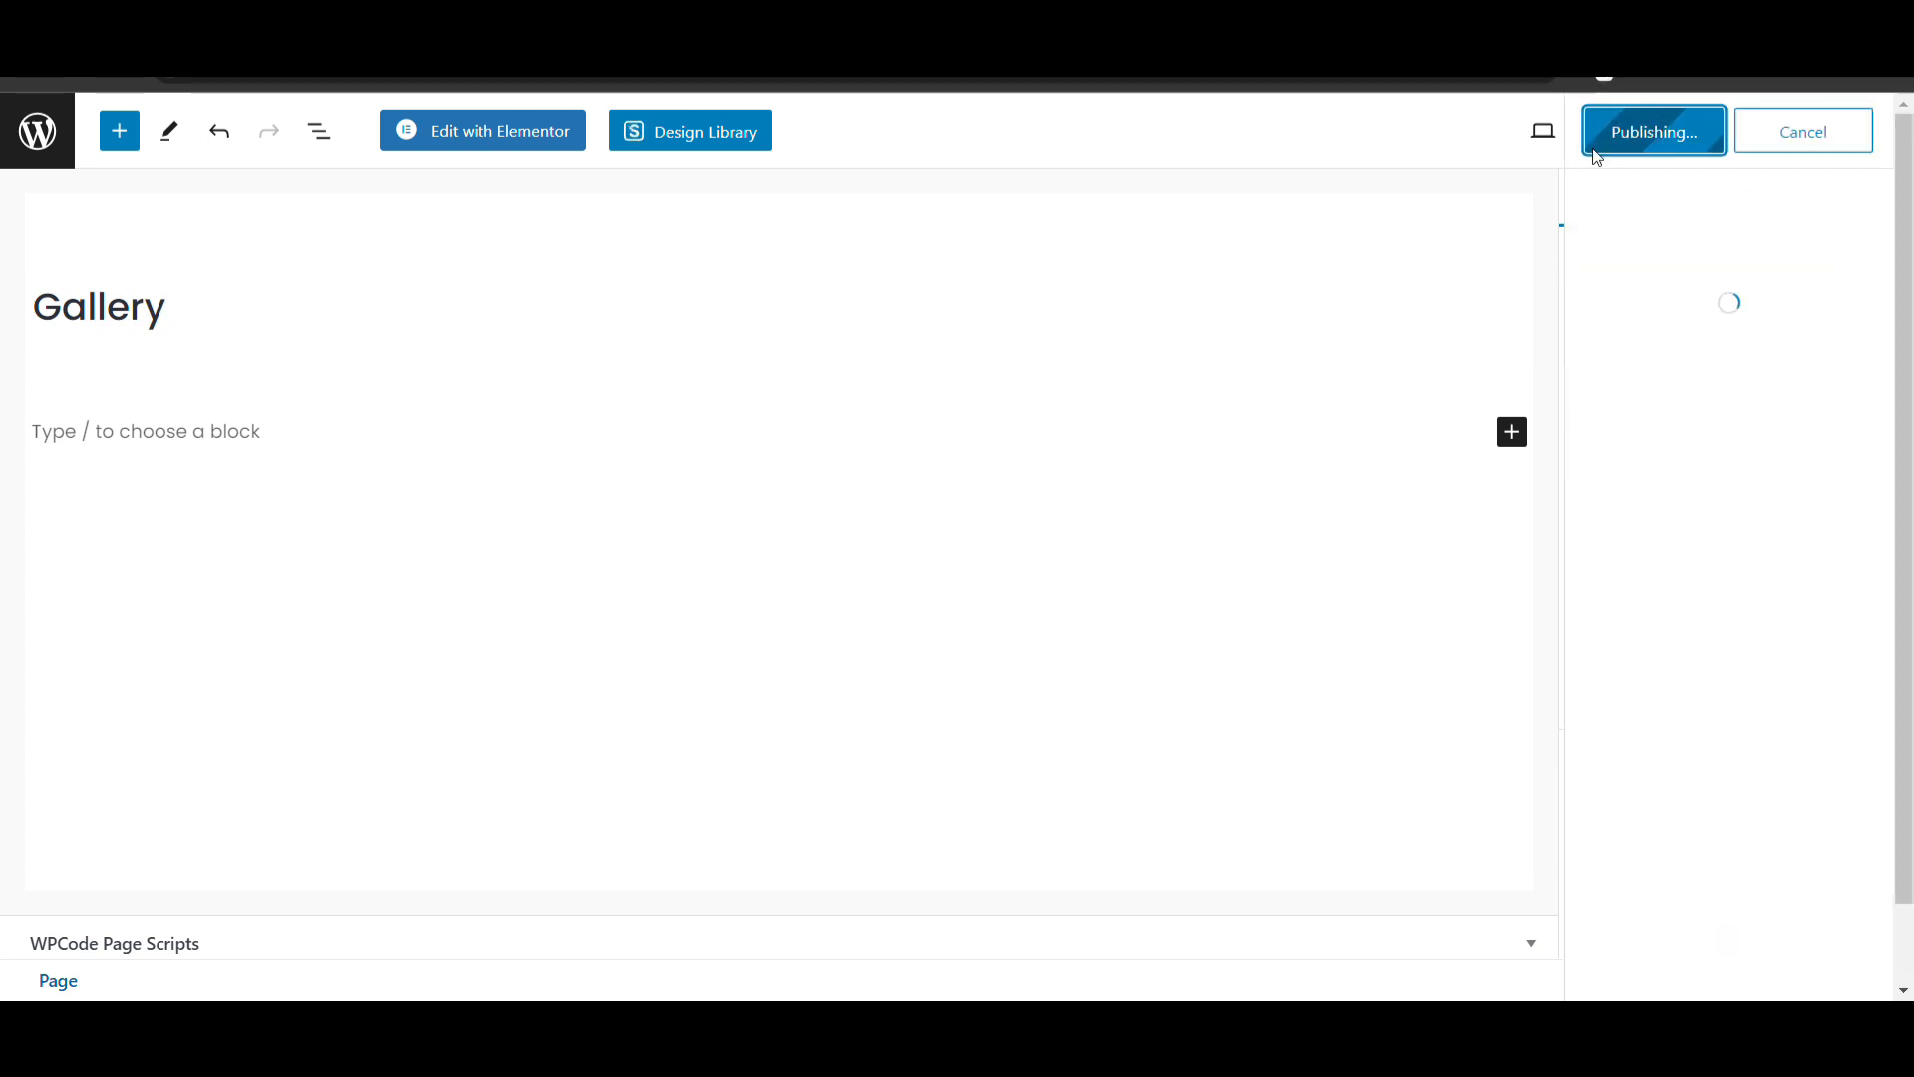
Open the Gallery page in Elementor, add the Gallery widget to it and dismiss the Elementor AI offer
{"action": "left_click", "coordinate": [533, 131]}
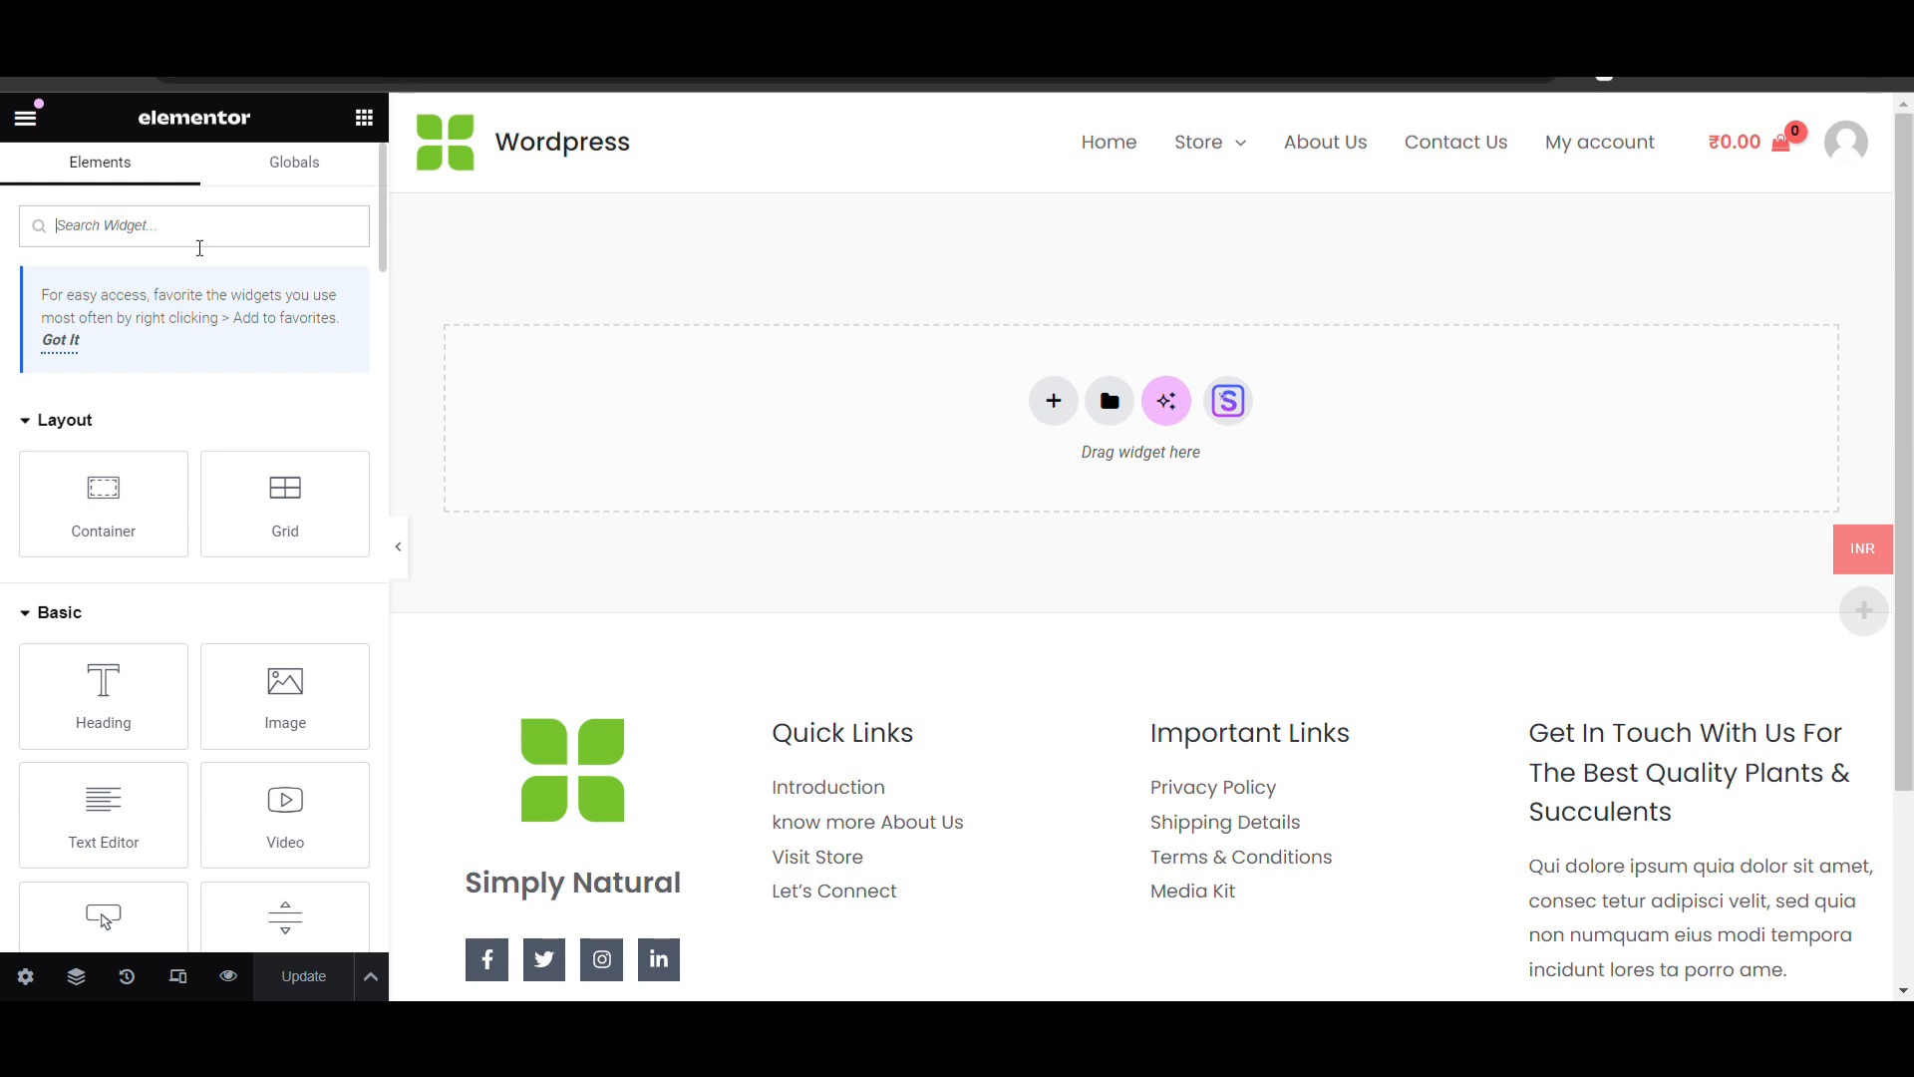
{"action": "type", "text": "gall"}
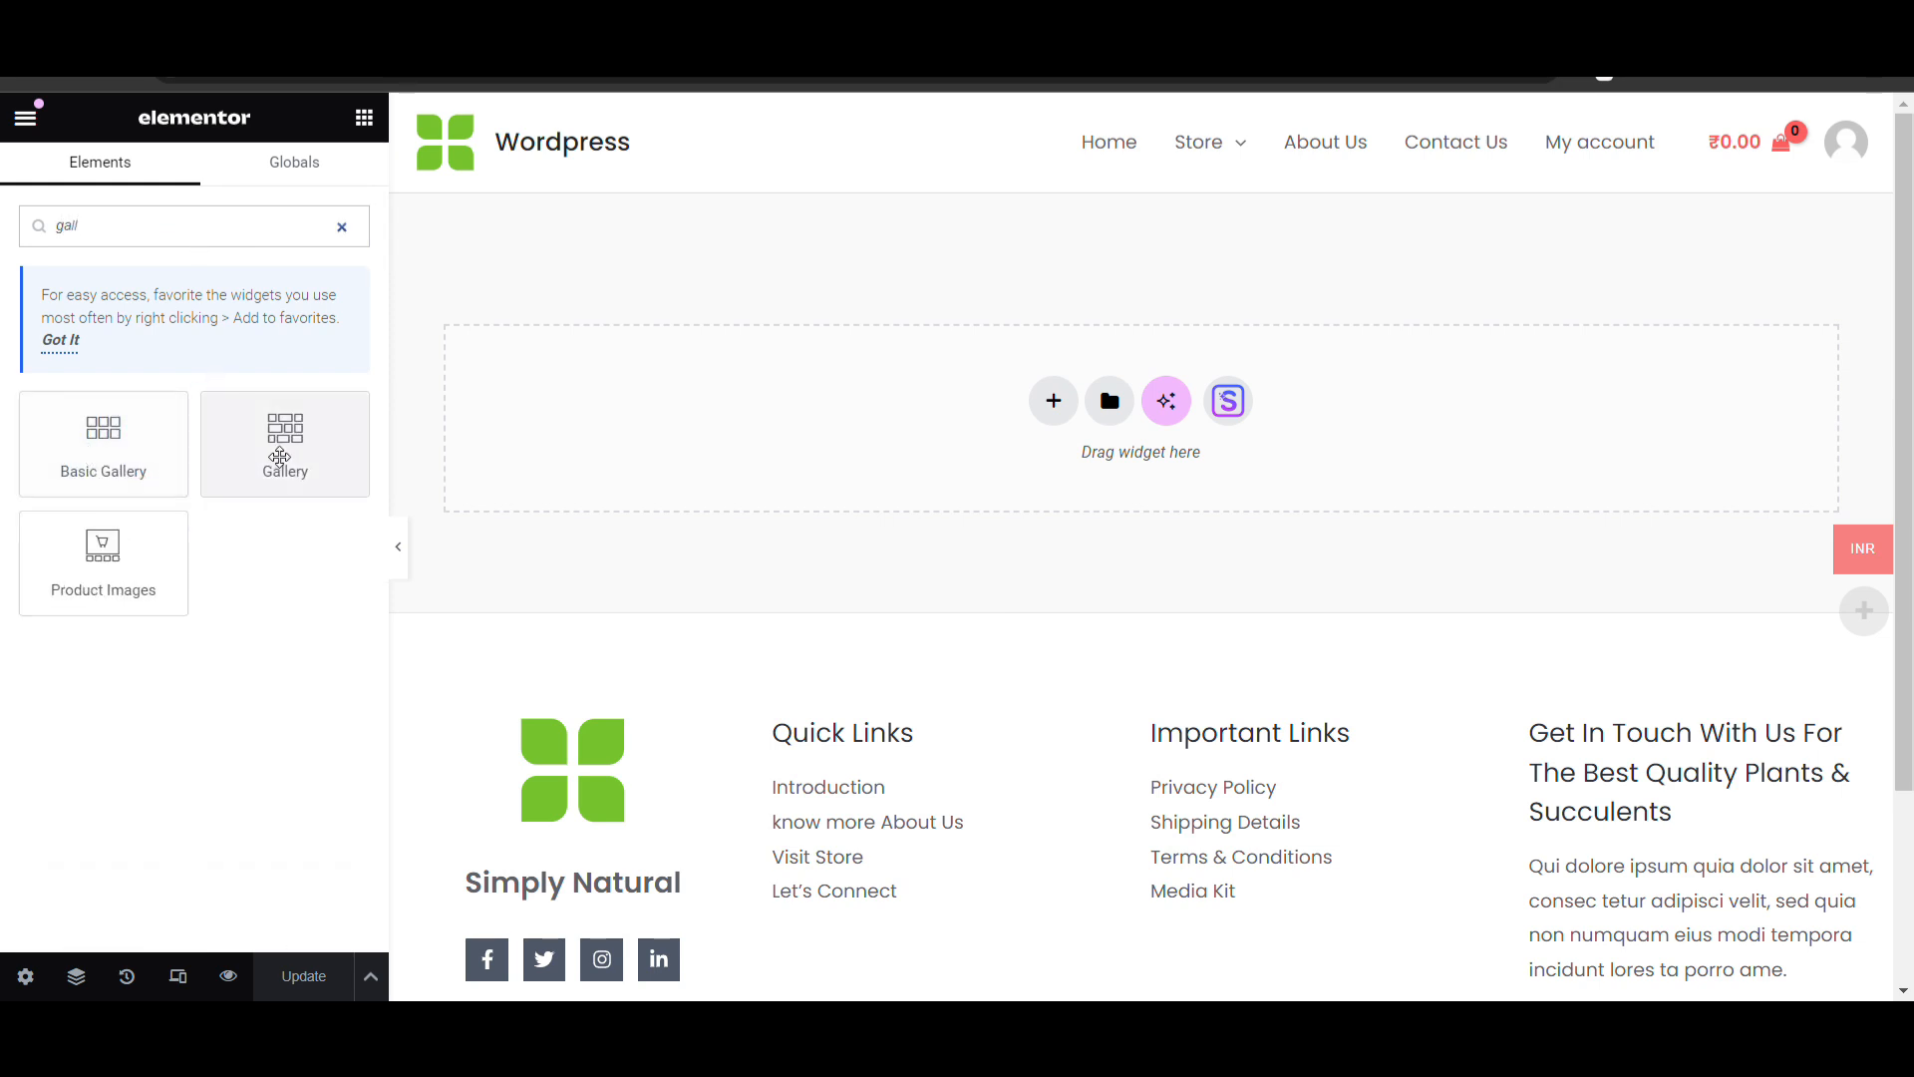
{"action": "left_click_drag", "start_coordinate": [299, 448], "coordinate": [850, 380]}
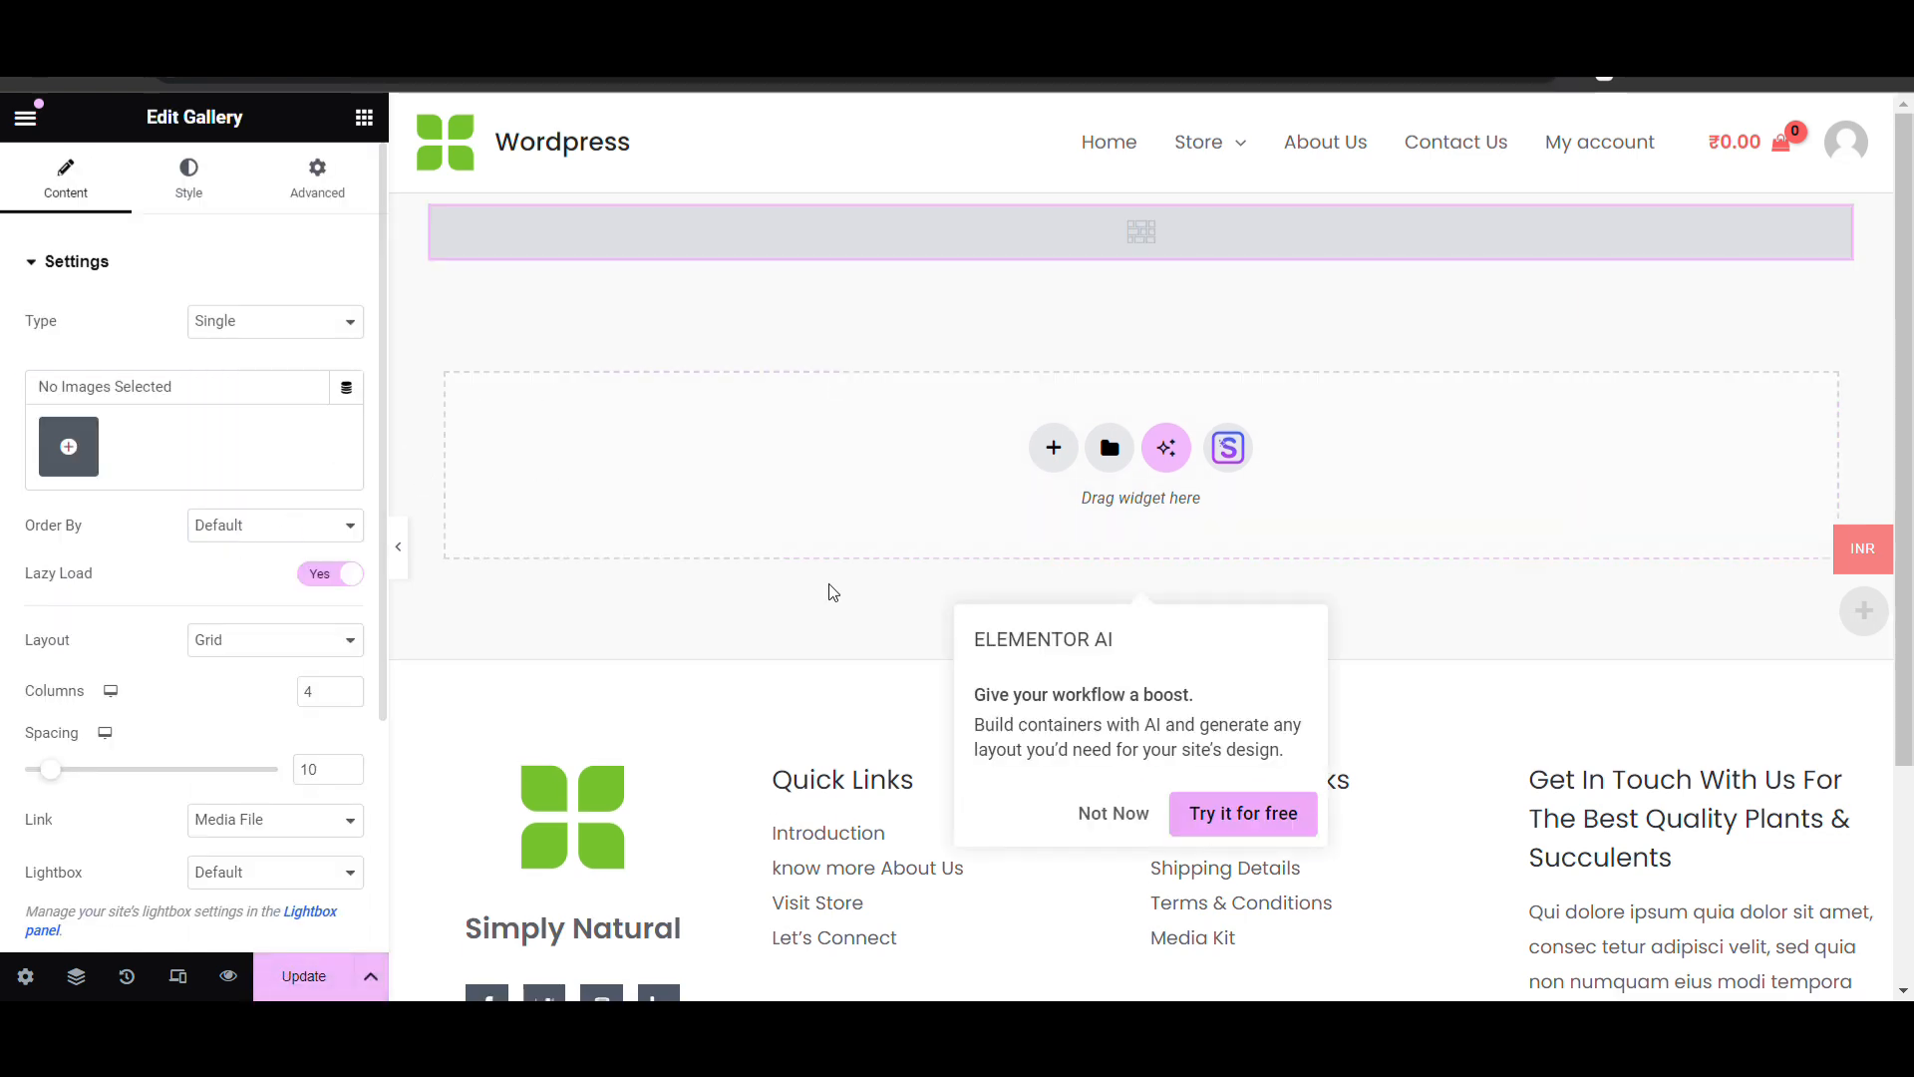
{"action": "scroll", "coordinate": [833, 592], "scroll_direction": "down", "scroll_amount": 1}
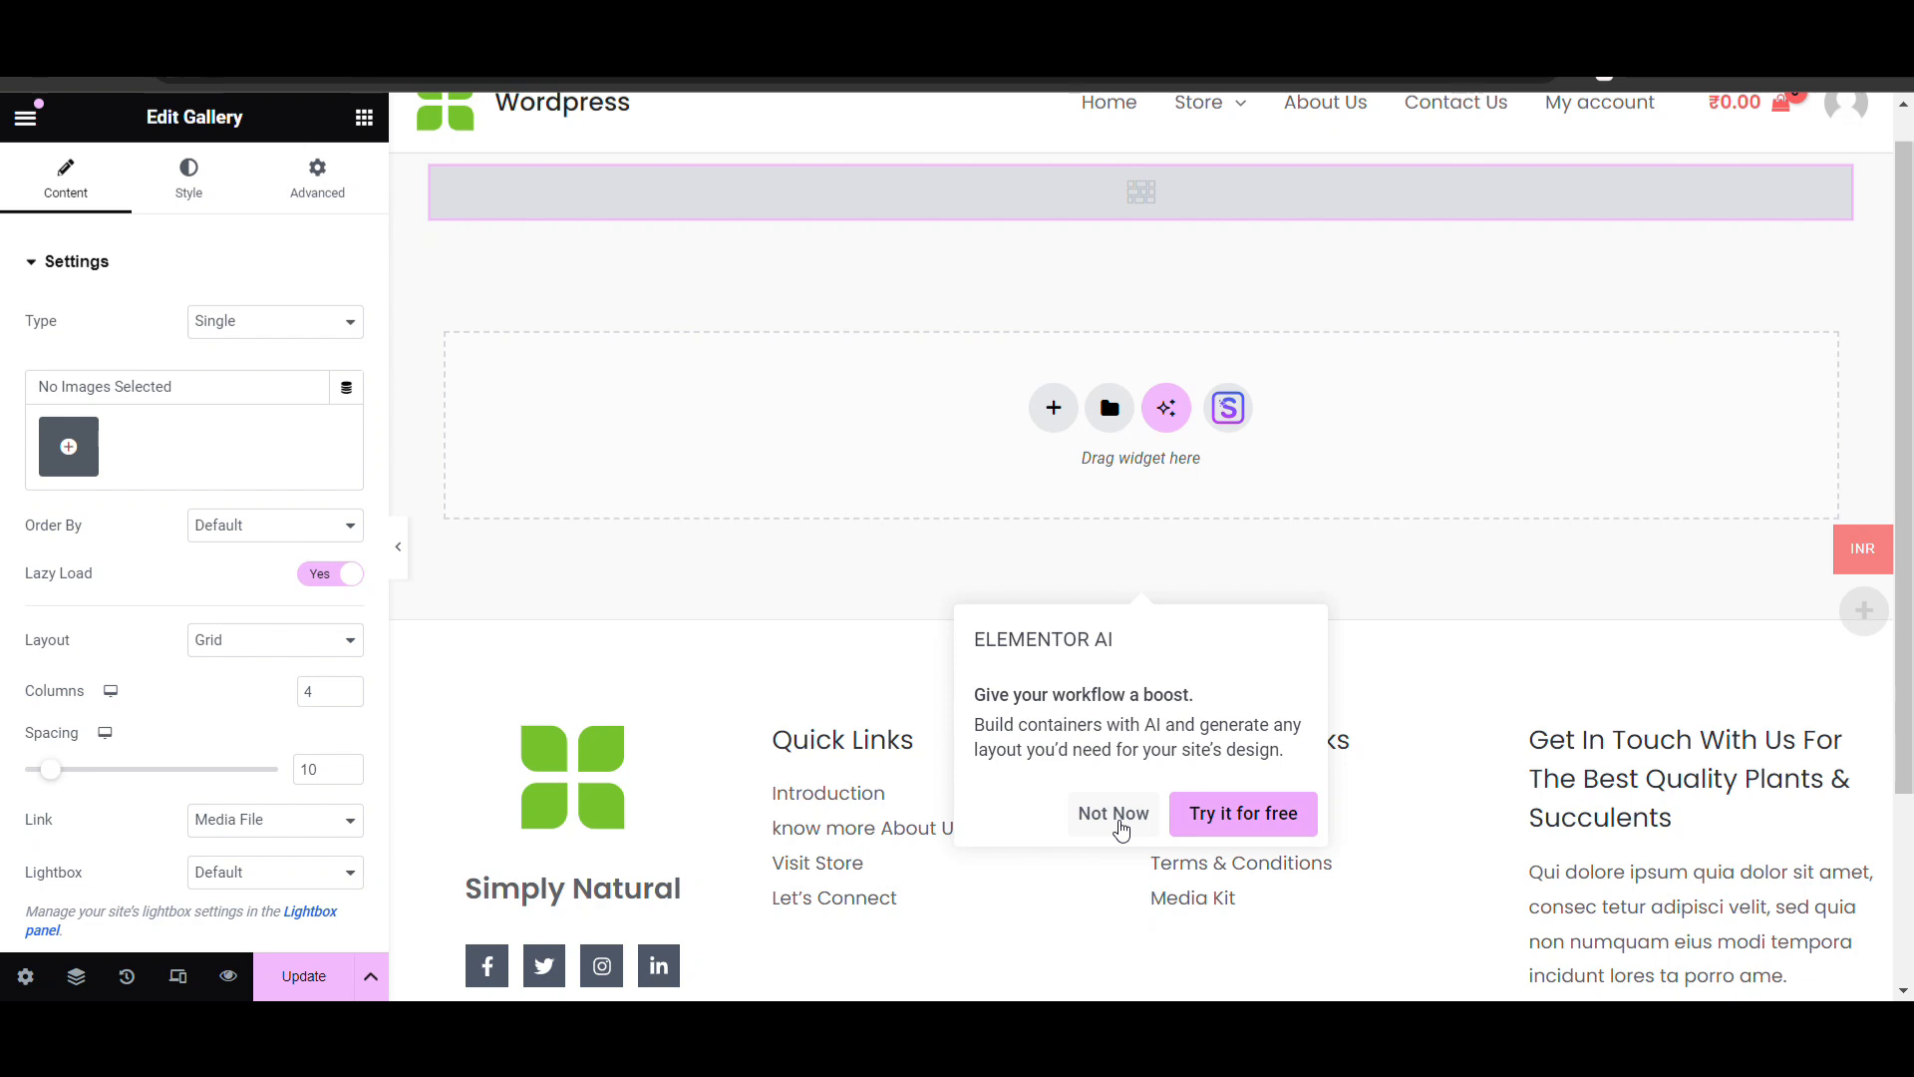
{"action": "left_click", "coordinate": [1114, 814]}
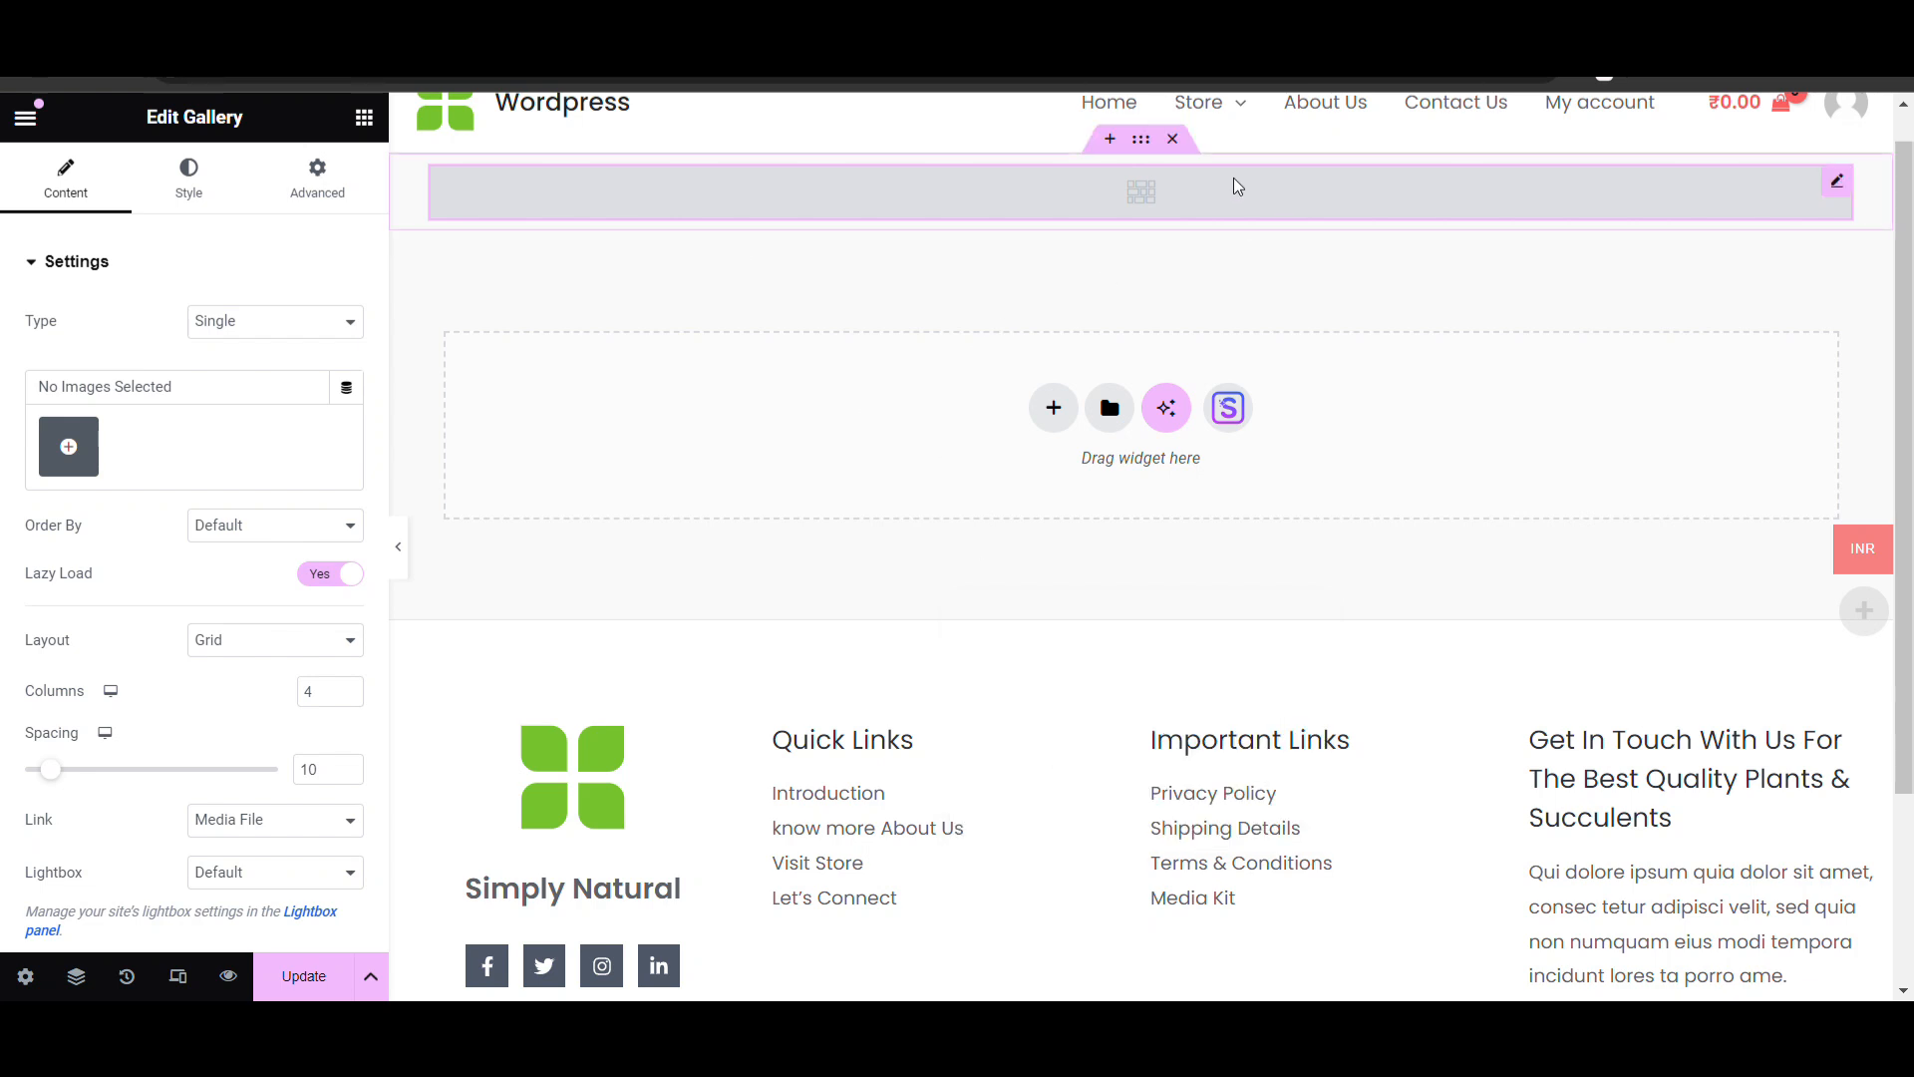
Look over the Gallery widget's overlay options, return to its settings and set the gallery type to Multiple
{"action": "scroll", "coordinate": [269, 515], "scroll_direction": "down", "scroll_amount": 3}
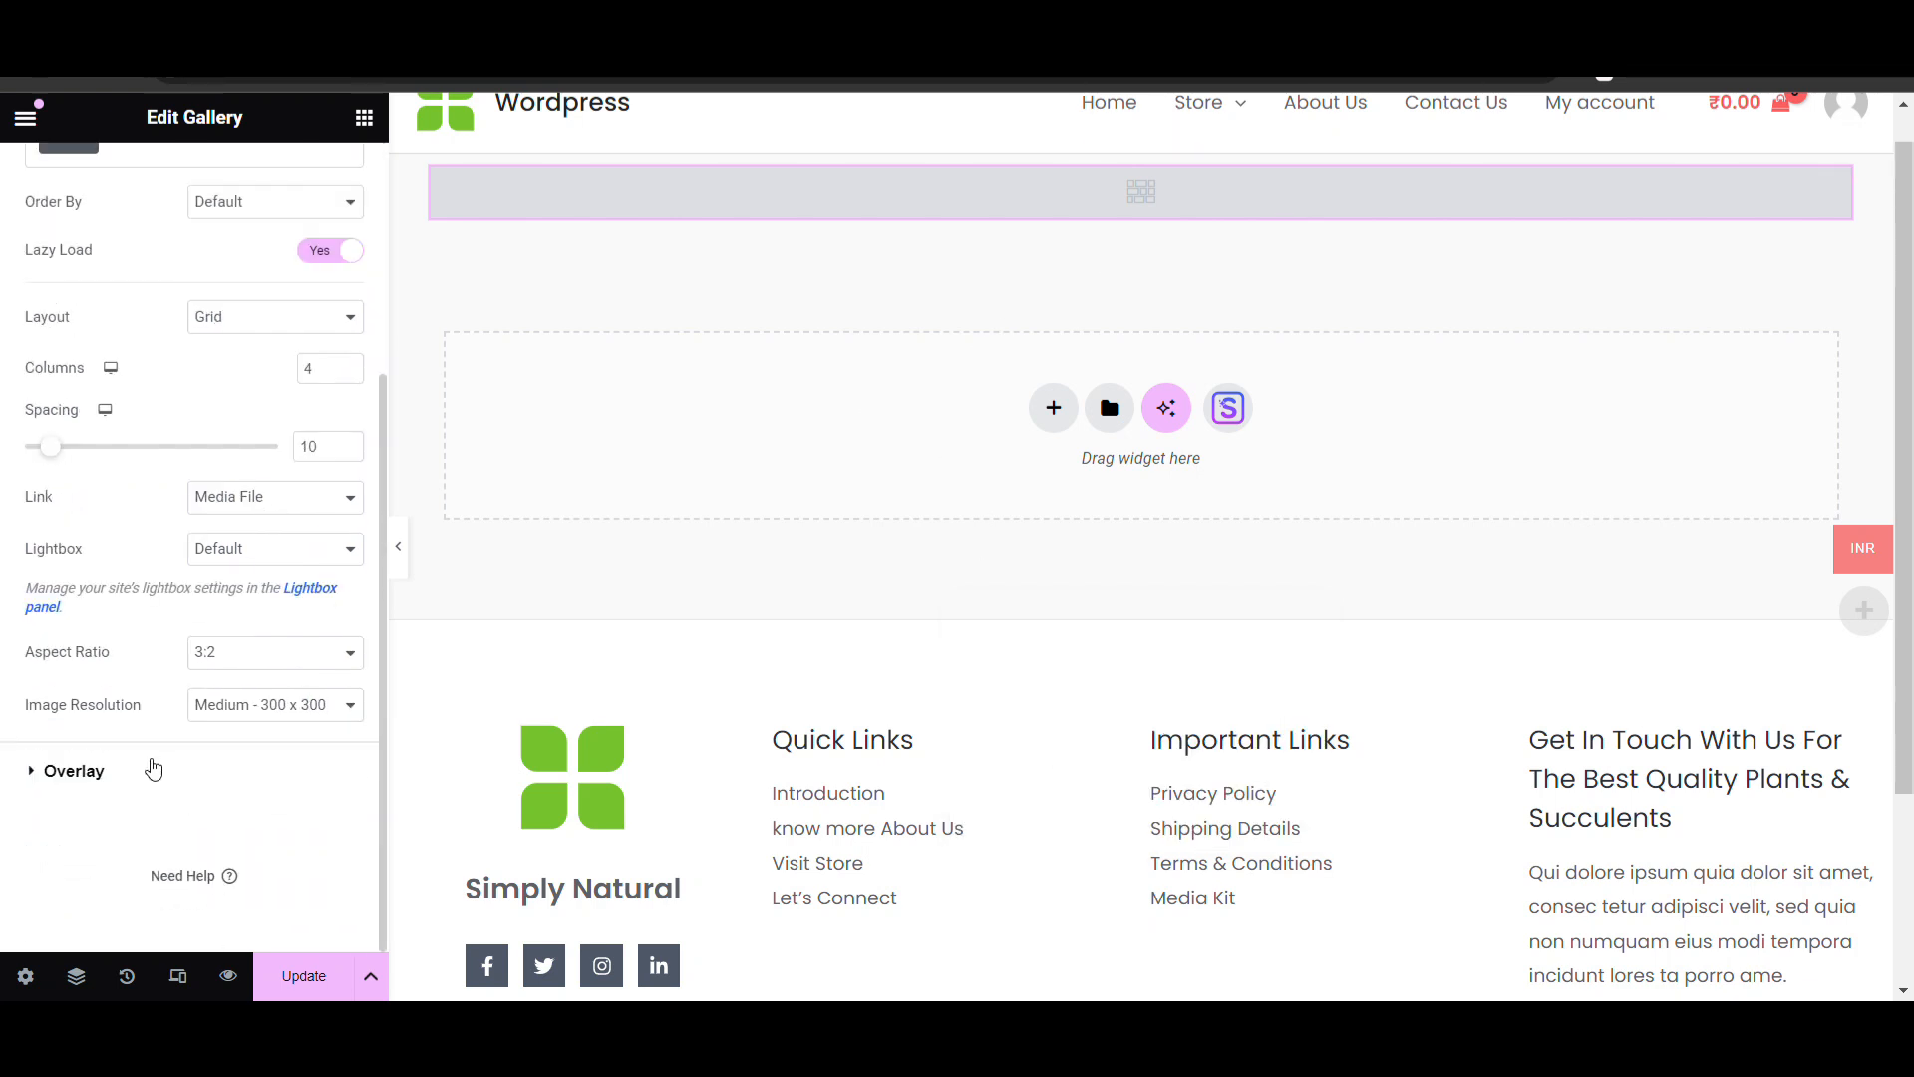
{"action": "left_click", "coordinate": [152, 770]}
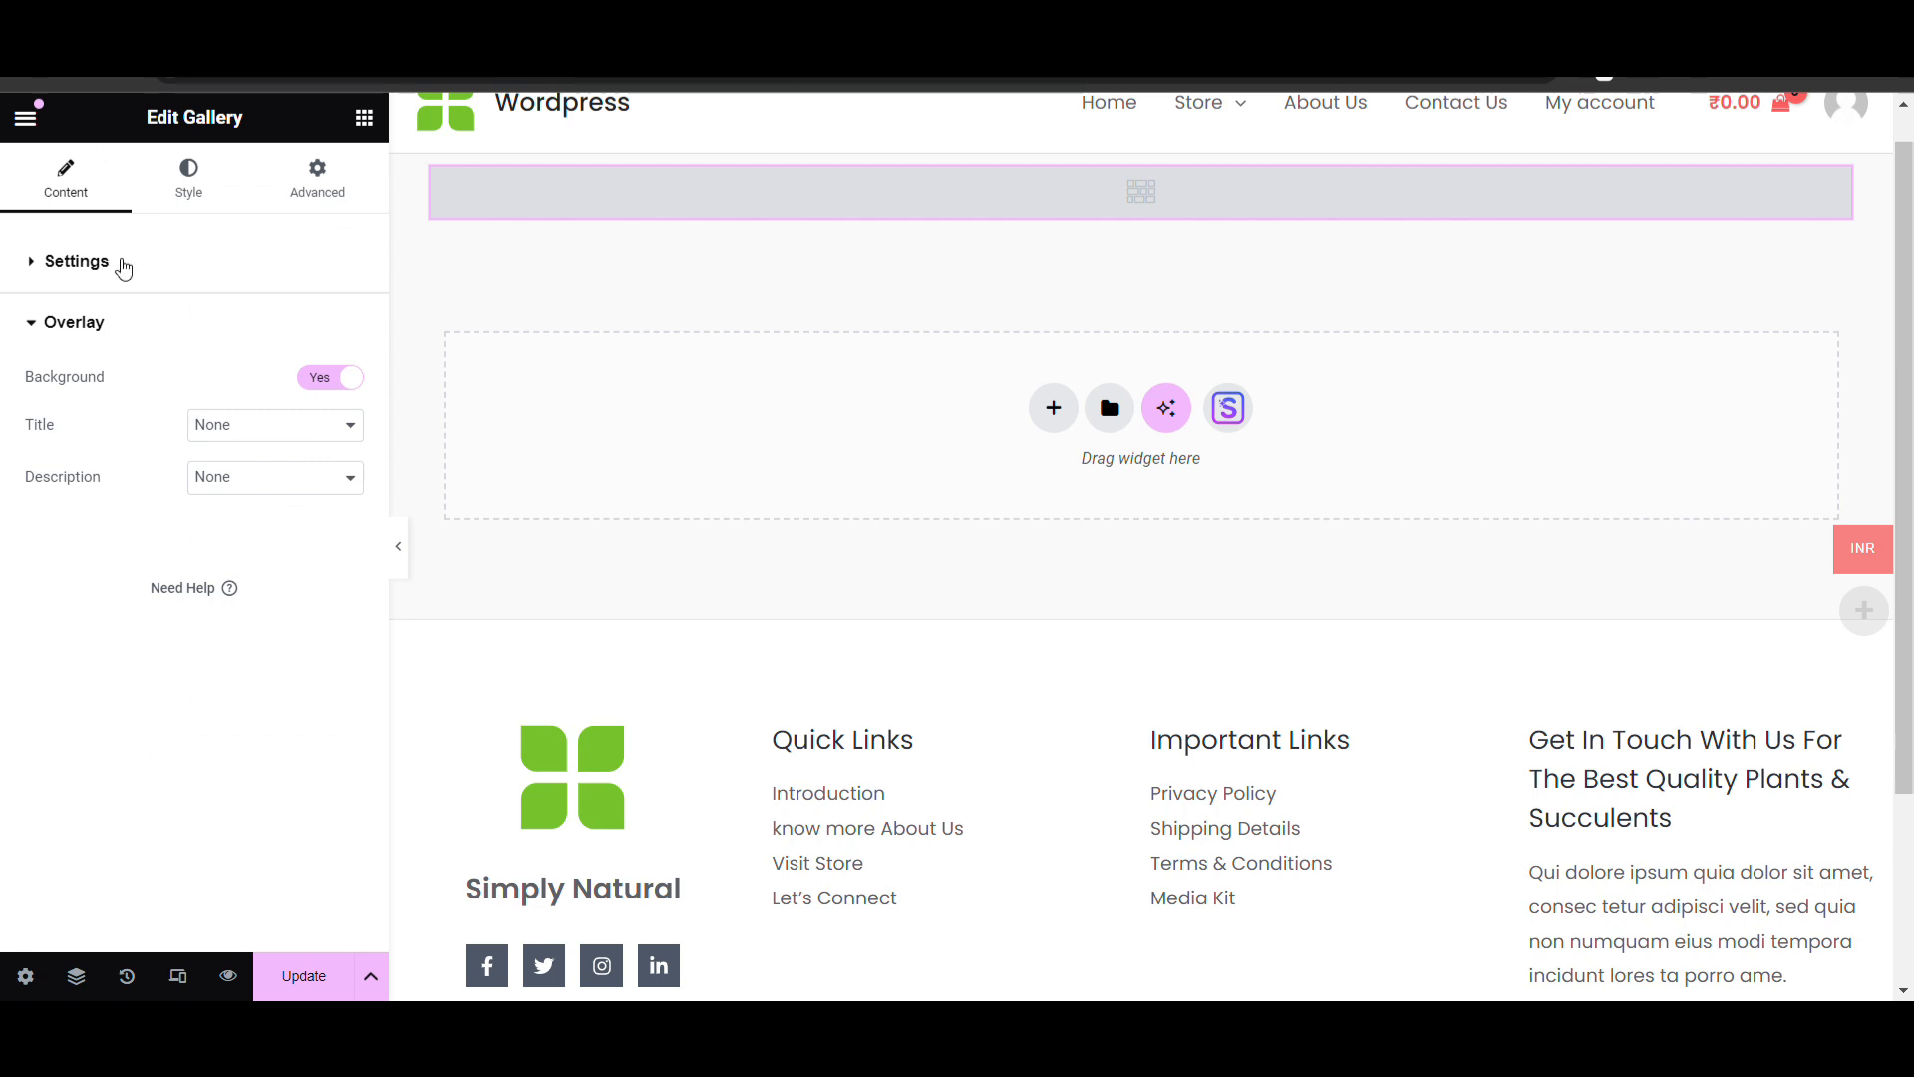
{"action": "left_click", "coordinate": [117, 262]}
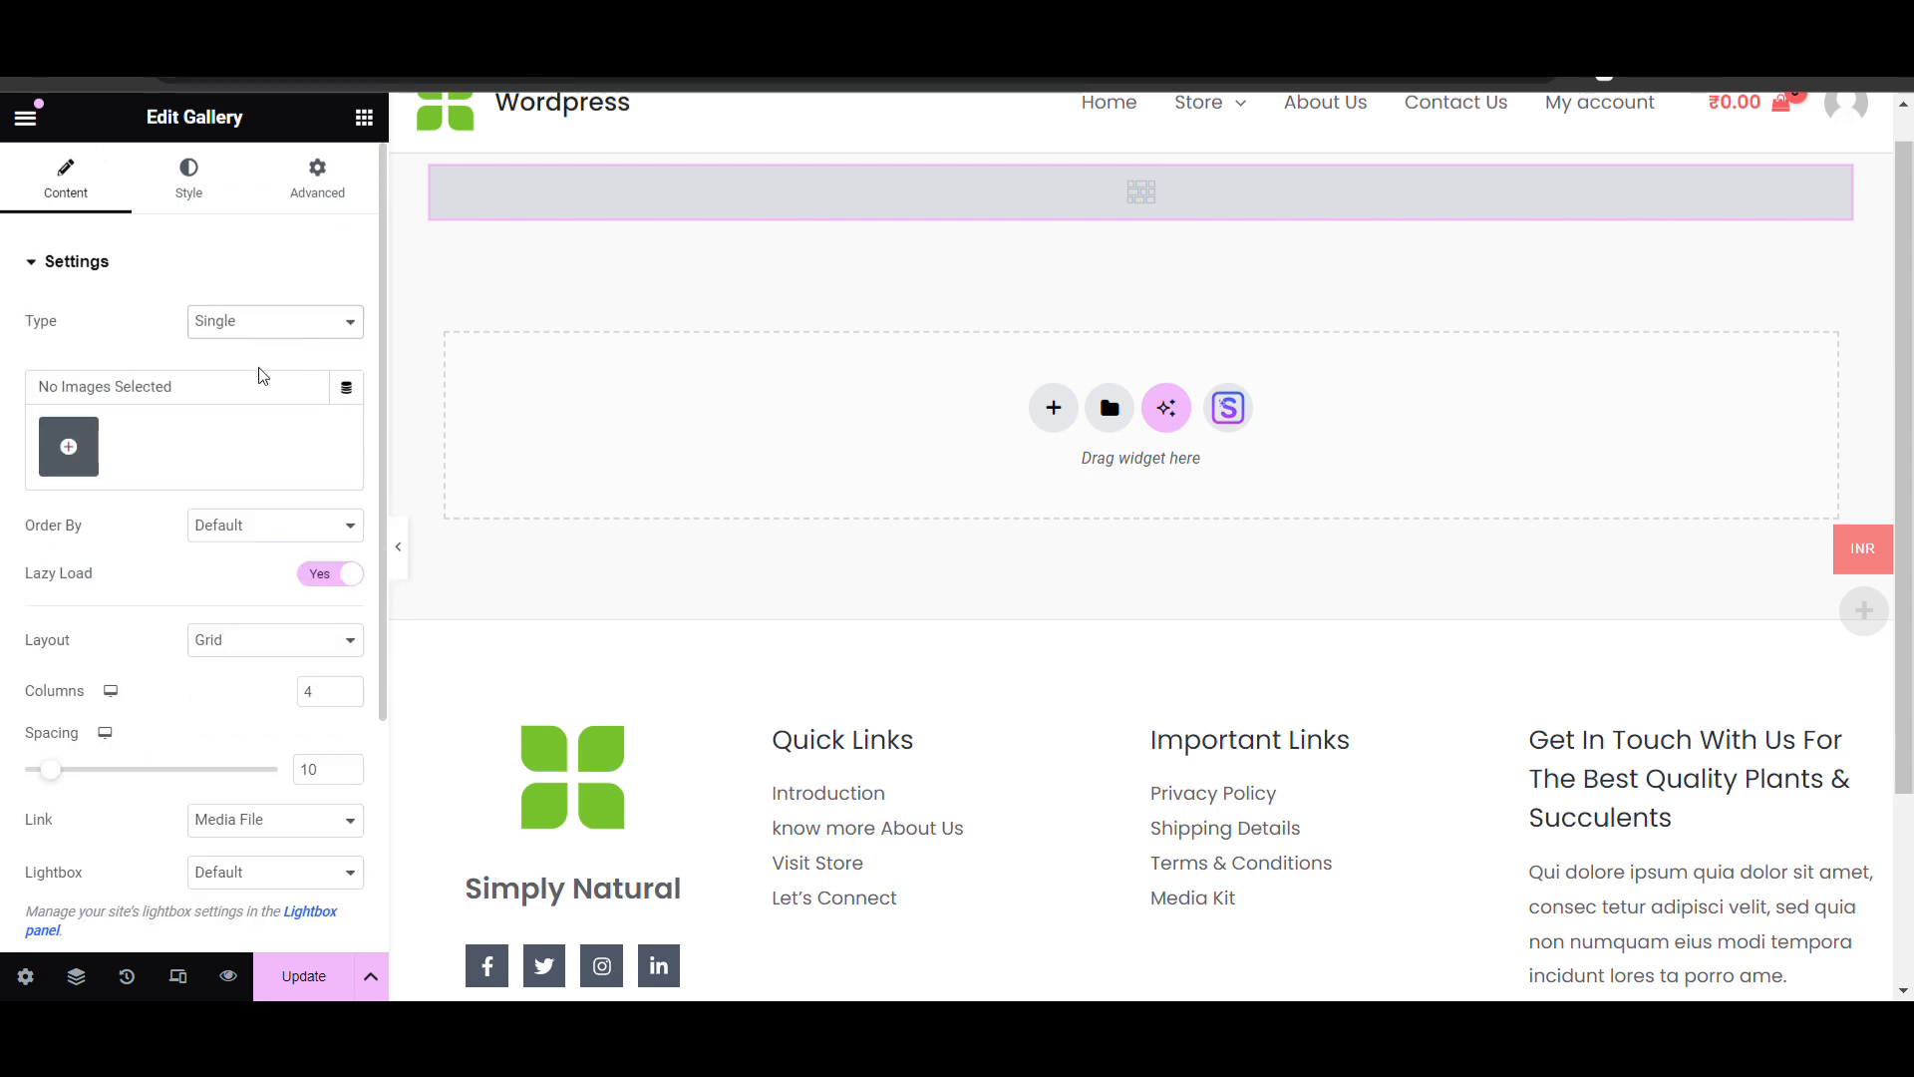
{"action": "left_click", "coordinate": [262, 376]}
{"action": "left_click", "coordinate": [134, 429]}
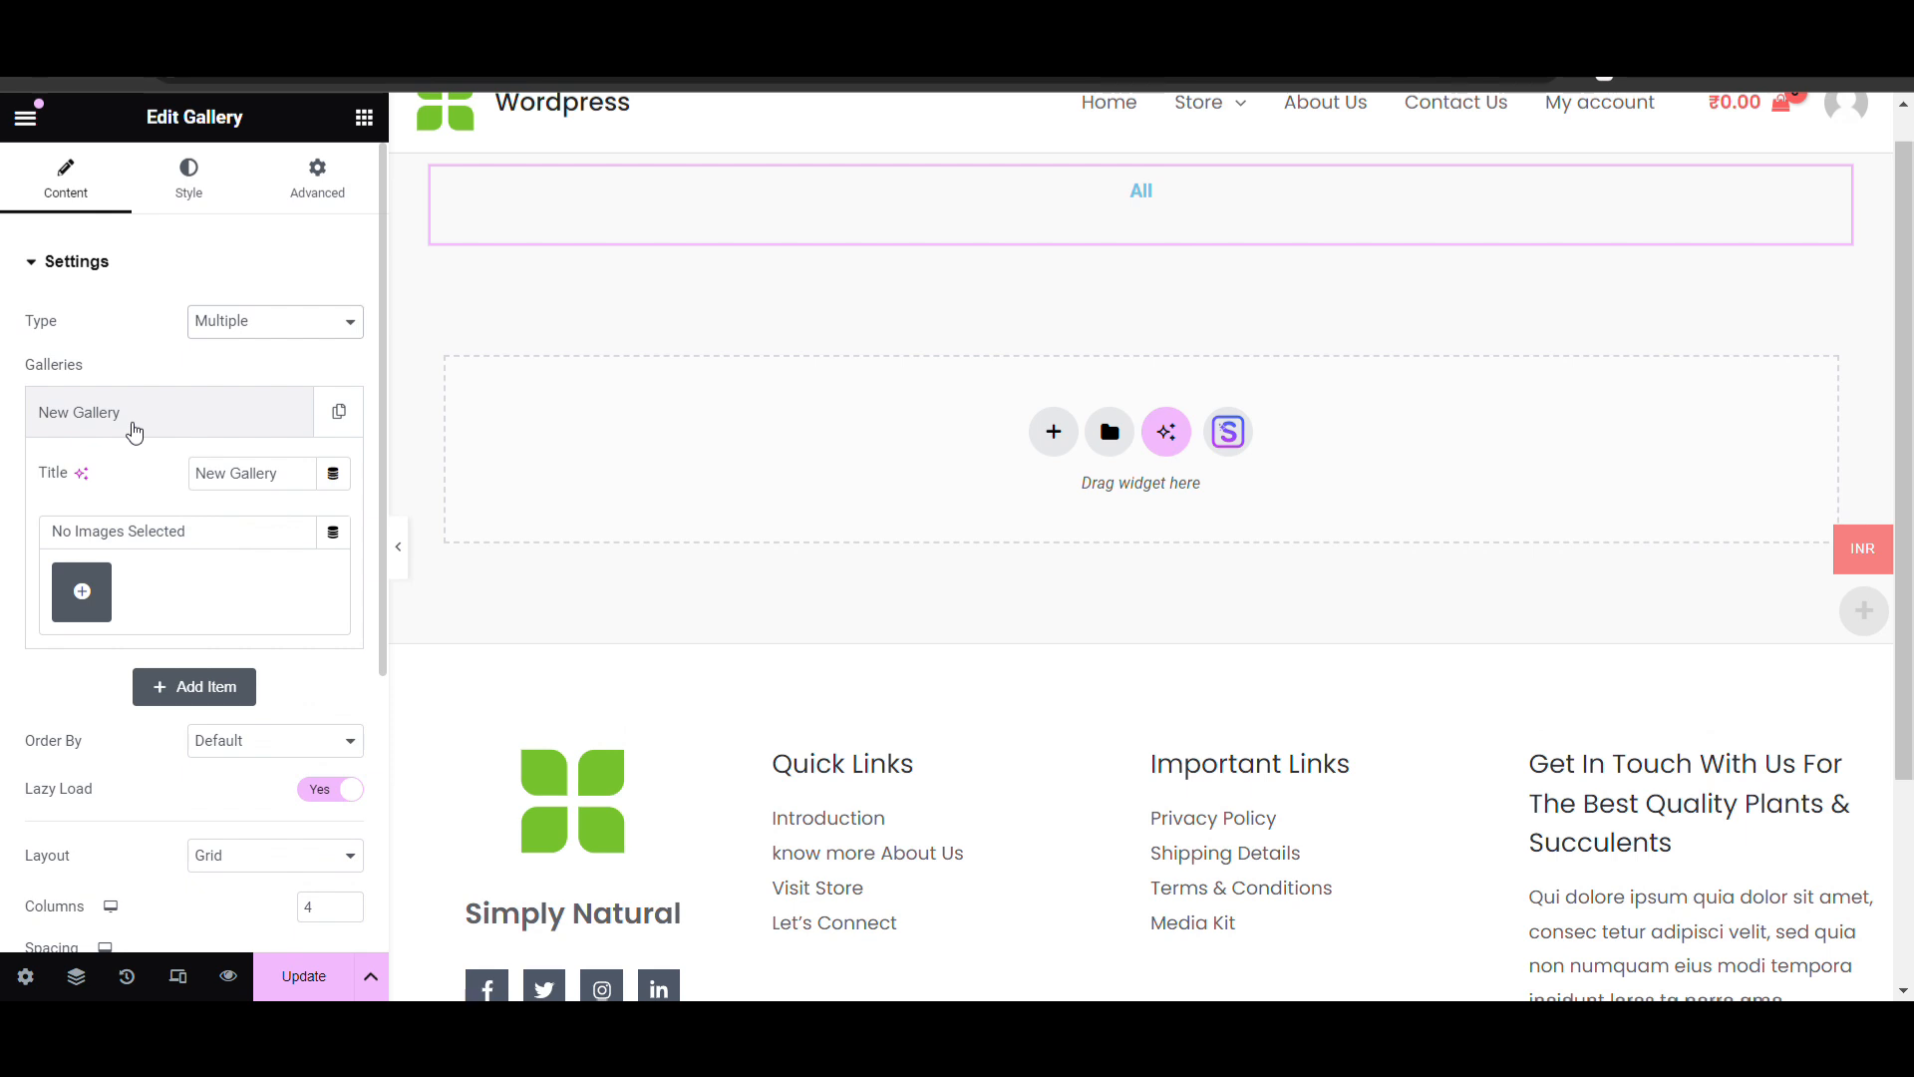
Add a second gallery item to the widget and set the first item's title to "Tab1"
{"action": "left_click", "coordinate": [135, 431]}
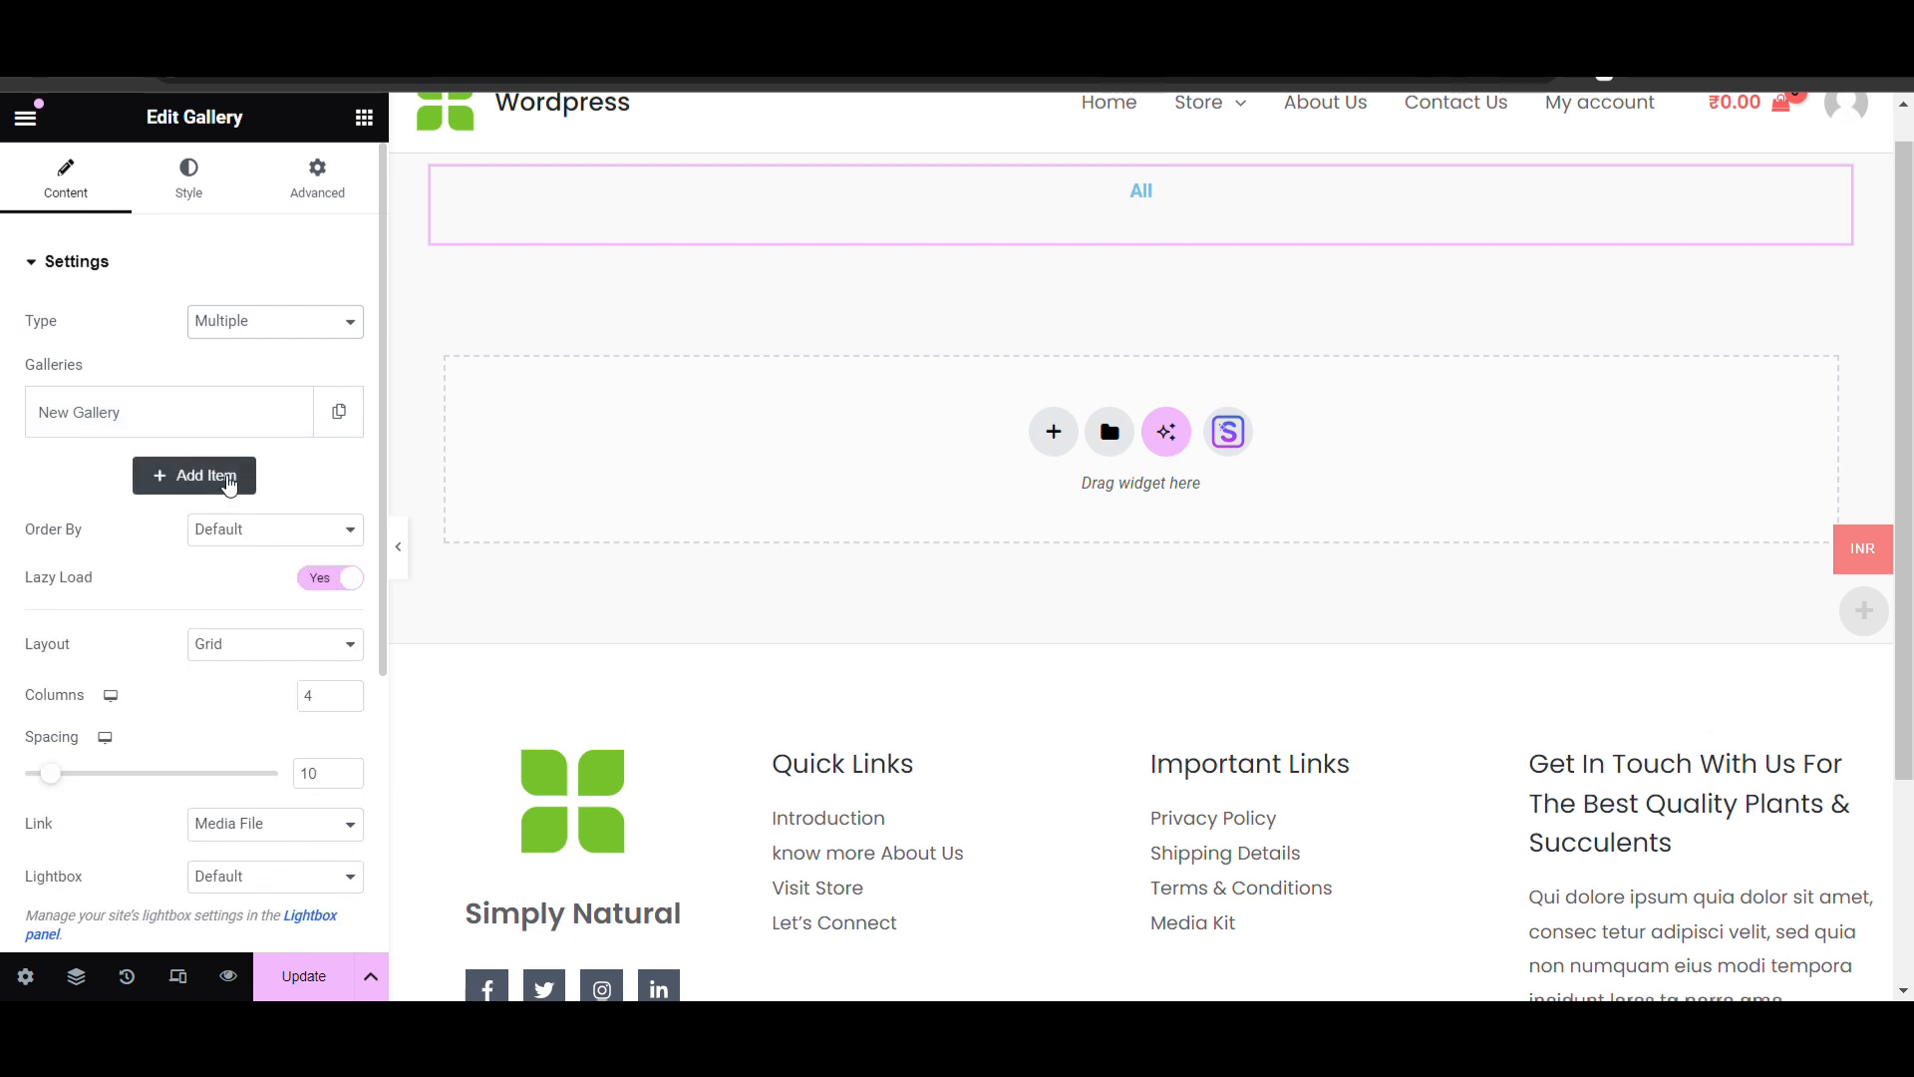
{"action": "left_click", "coordinate": [199, 474]}
{"action": "left_click", "coordinate": [148, 430]}
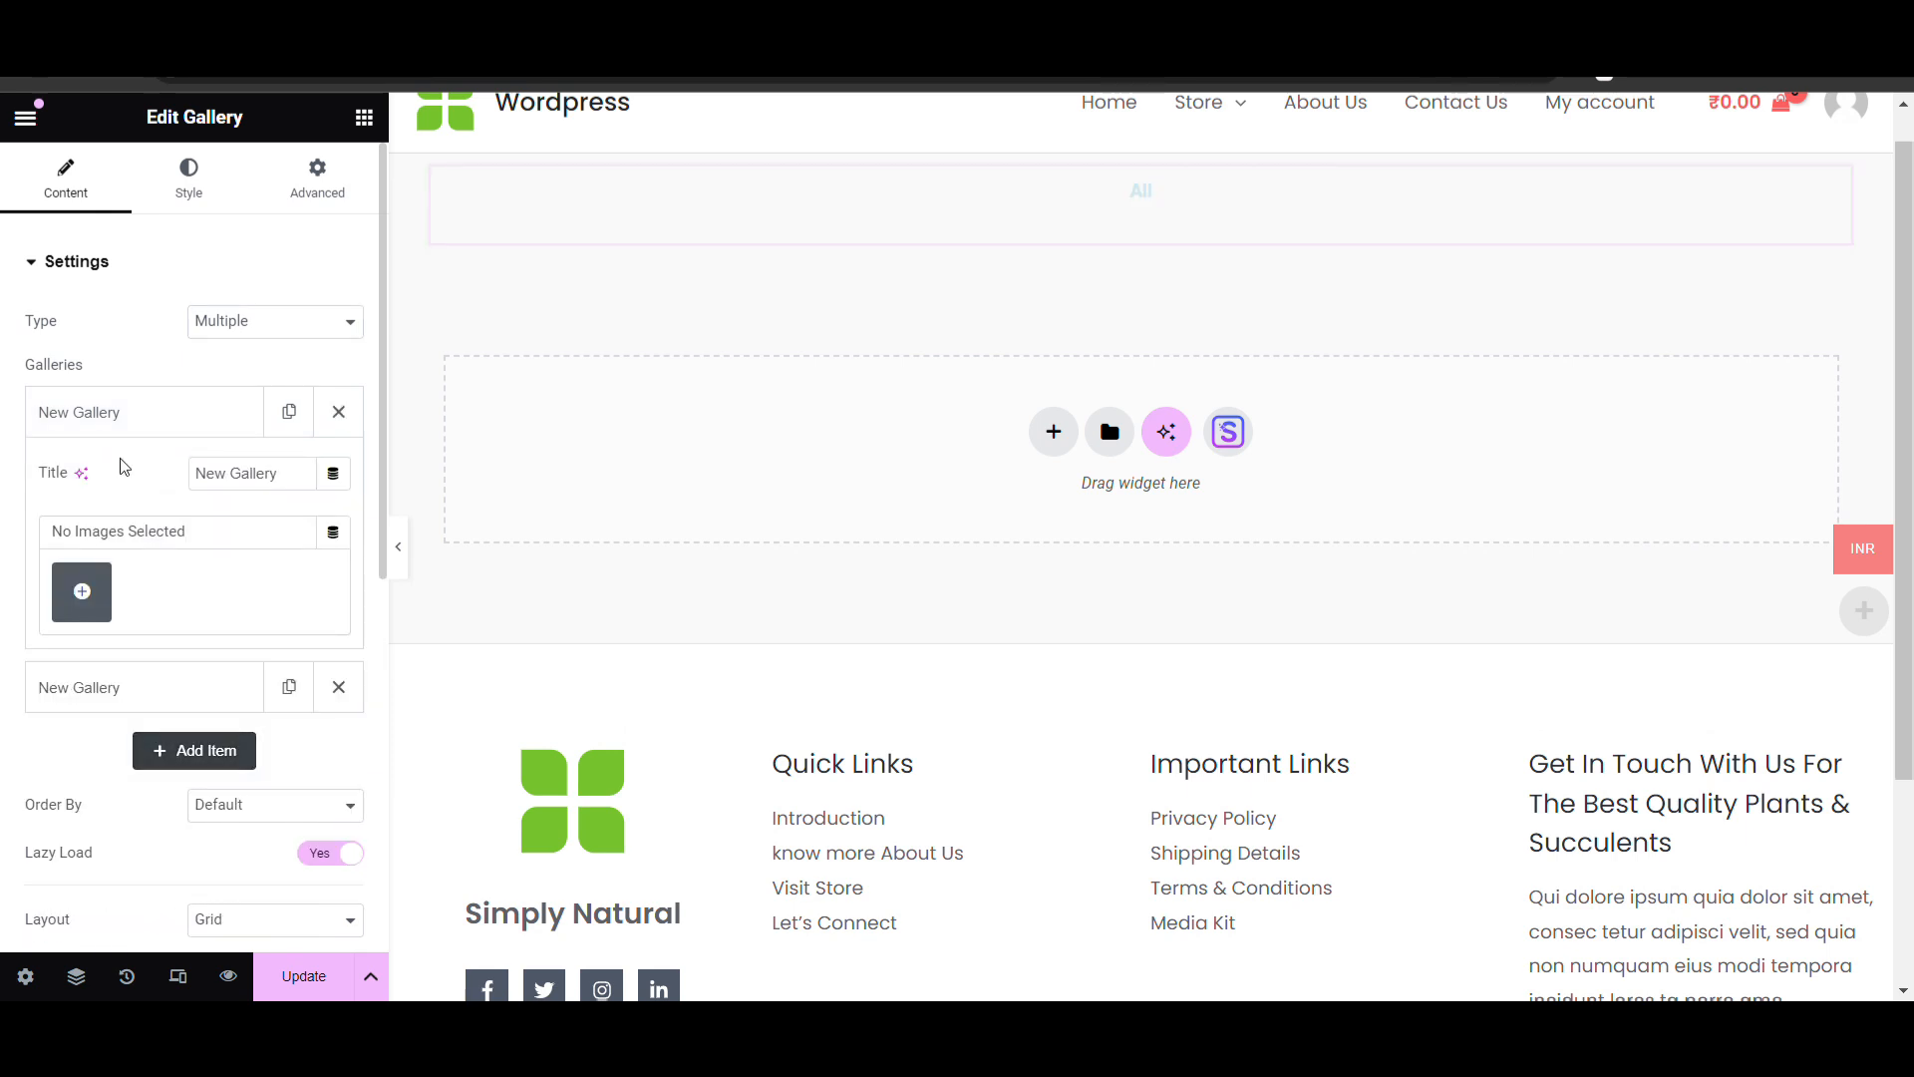
{"action": "left_click", "coordinate": [248, 477]}
{"action": "key", "text": "ctrl+a"}
{"action": "key", "text": "BackSpace"}
{"action": "type", "text": "T"}
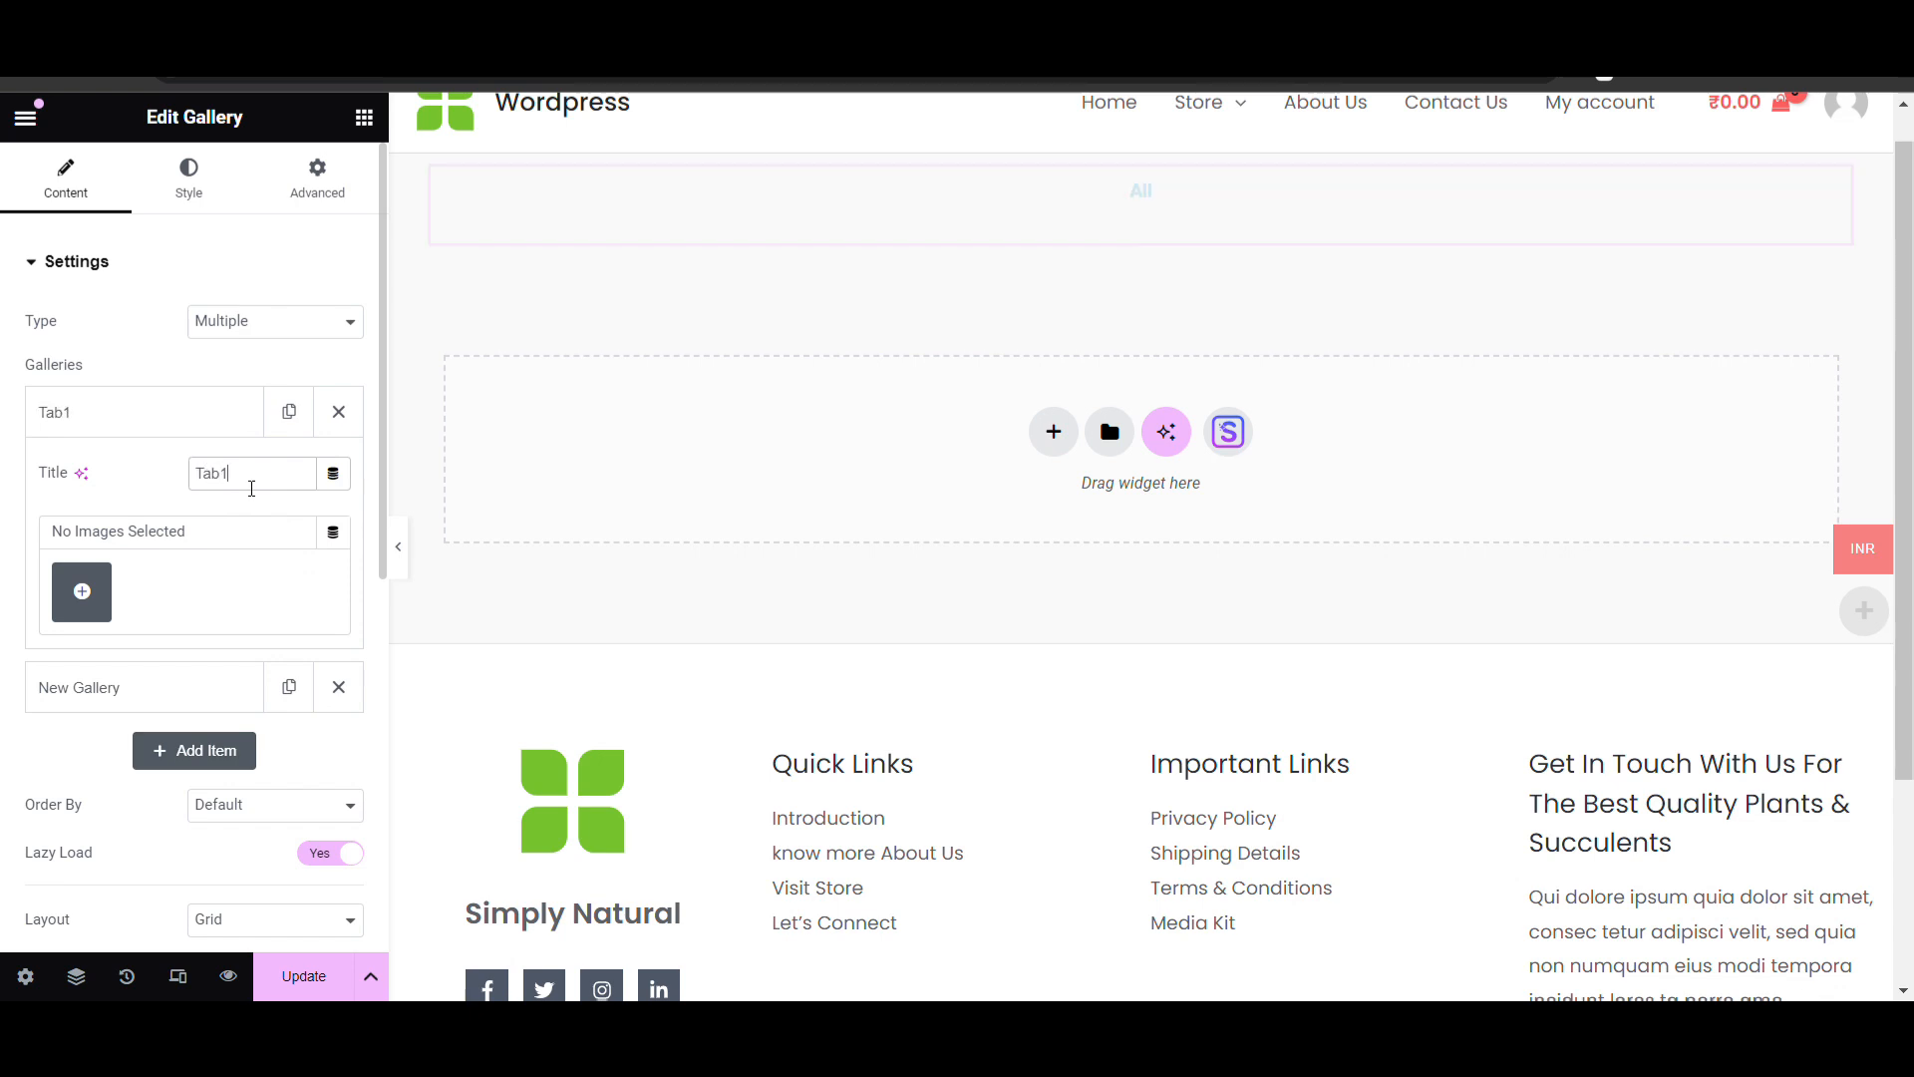
Add the four potted cactus images from the media library to the Tab1 gallery and collapse its item
{"action": "left_click", "coordinate": [84, 591]}
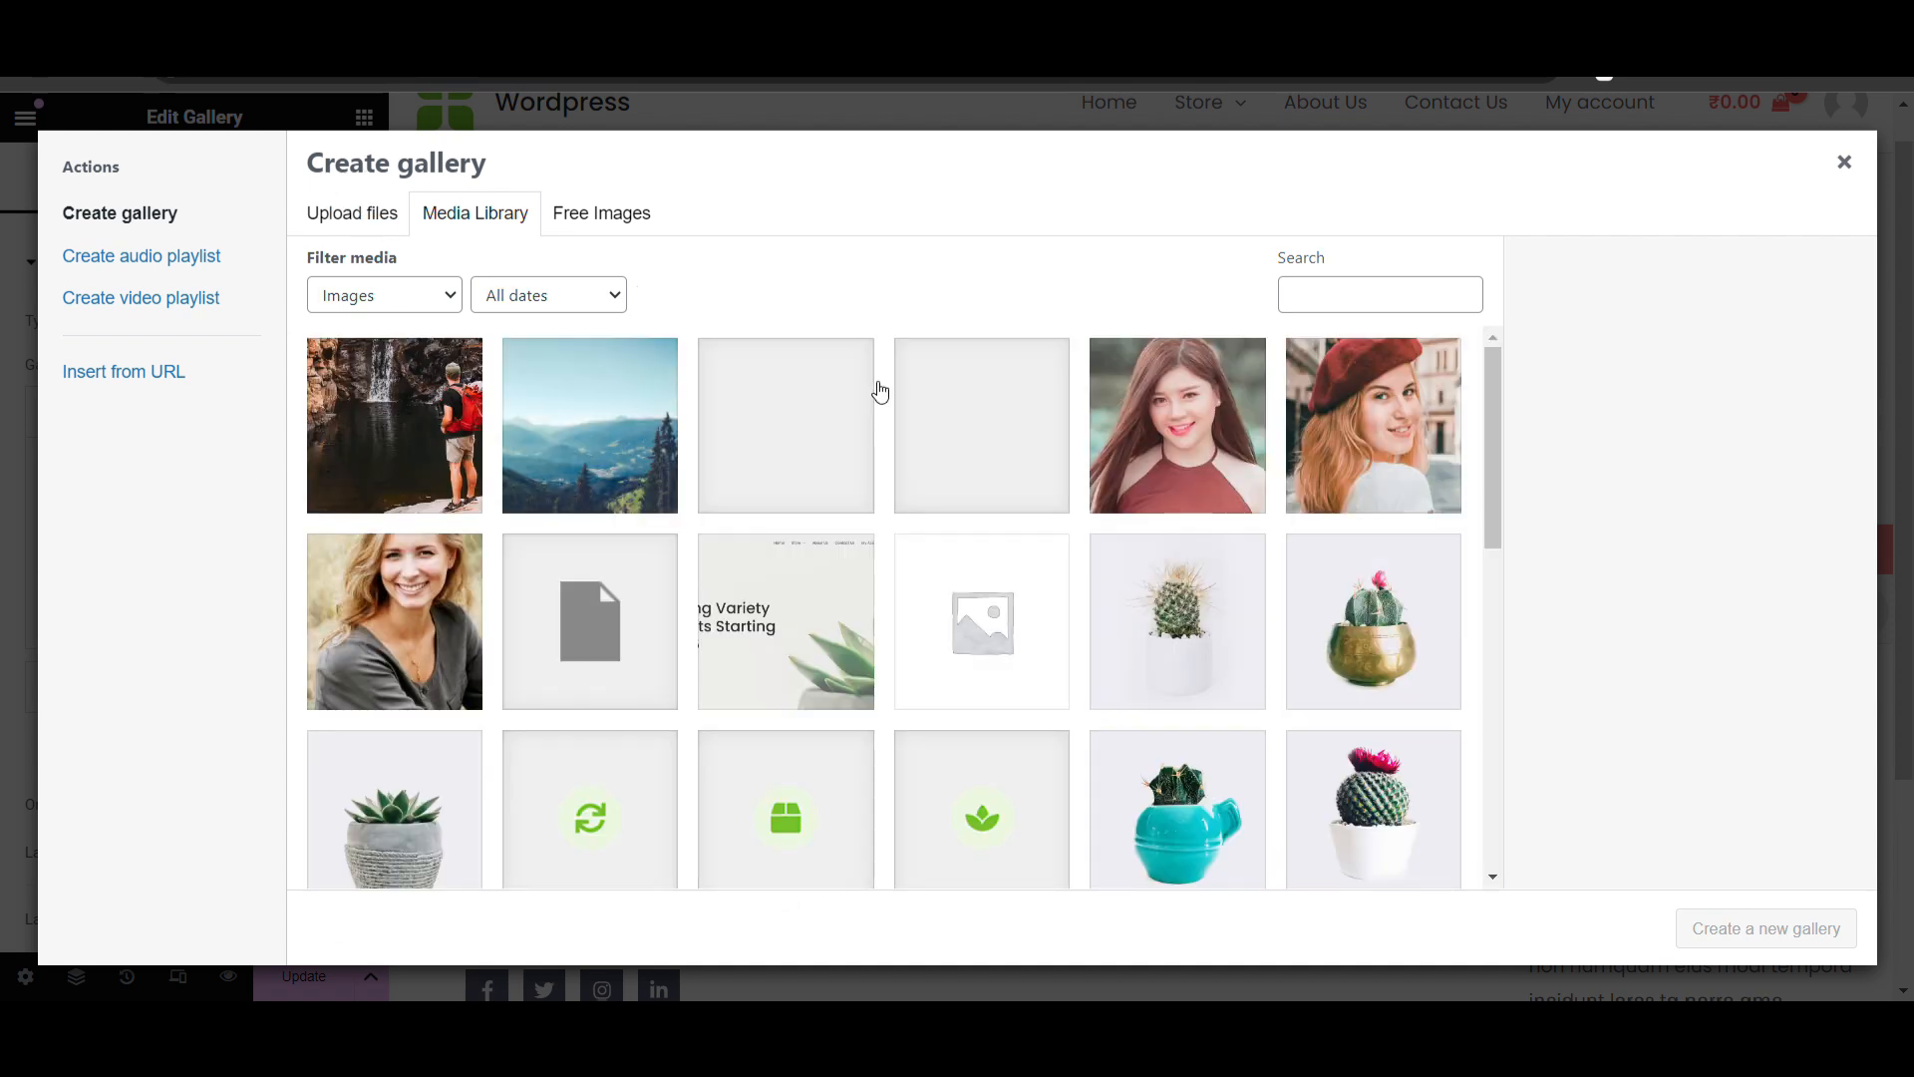
{"action": "scroll", "coordinate": [1053, 542], "scroll_direction": "down", "scroll_amount": 3}
{"action": "left_click", "coordinate": [1226, 505]}
{"action": "left_click", "coordinate": [545, 701], "text": "shift"}
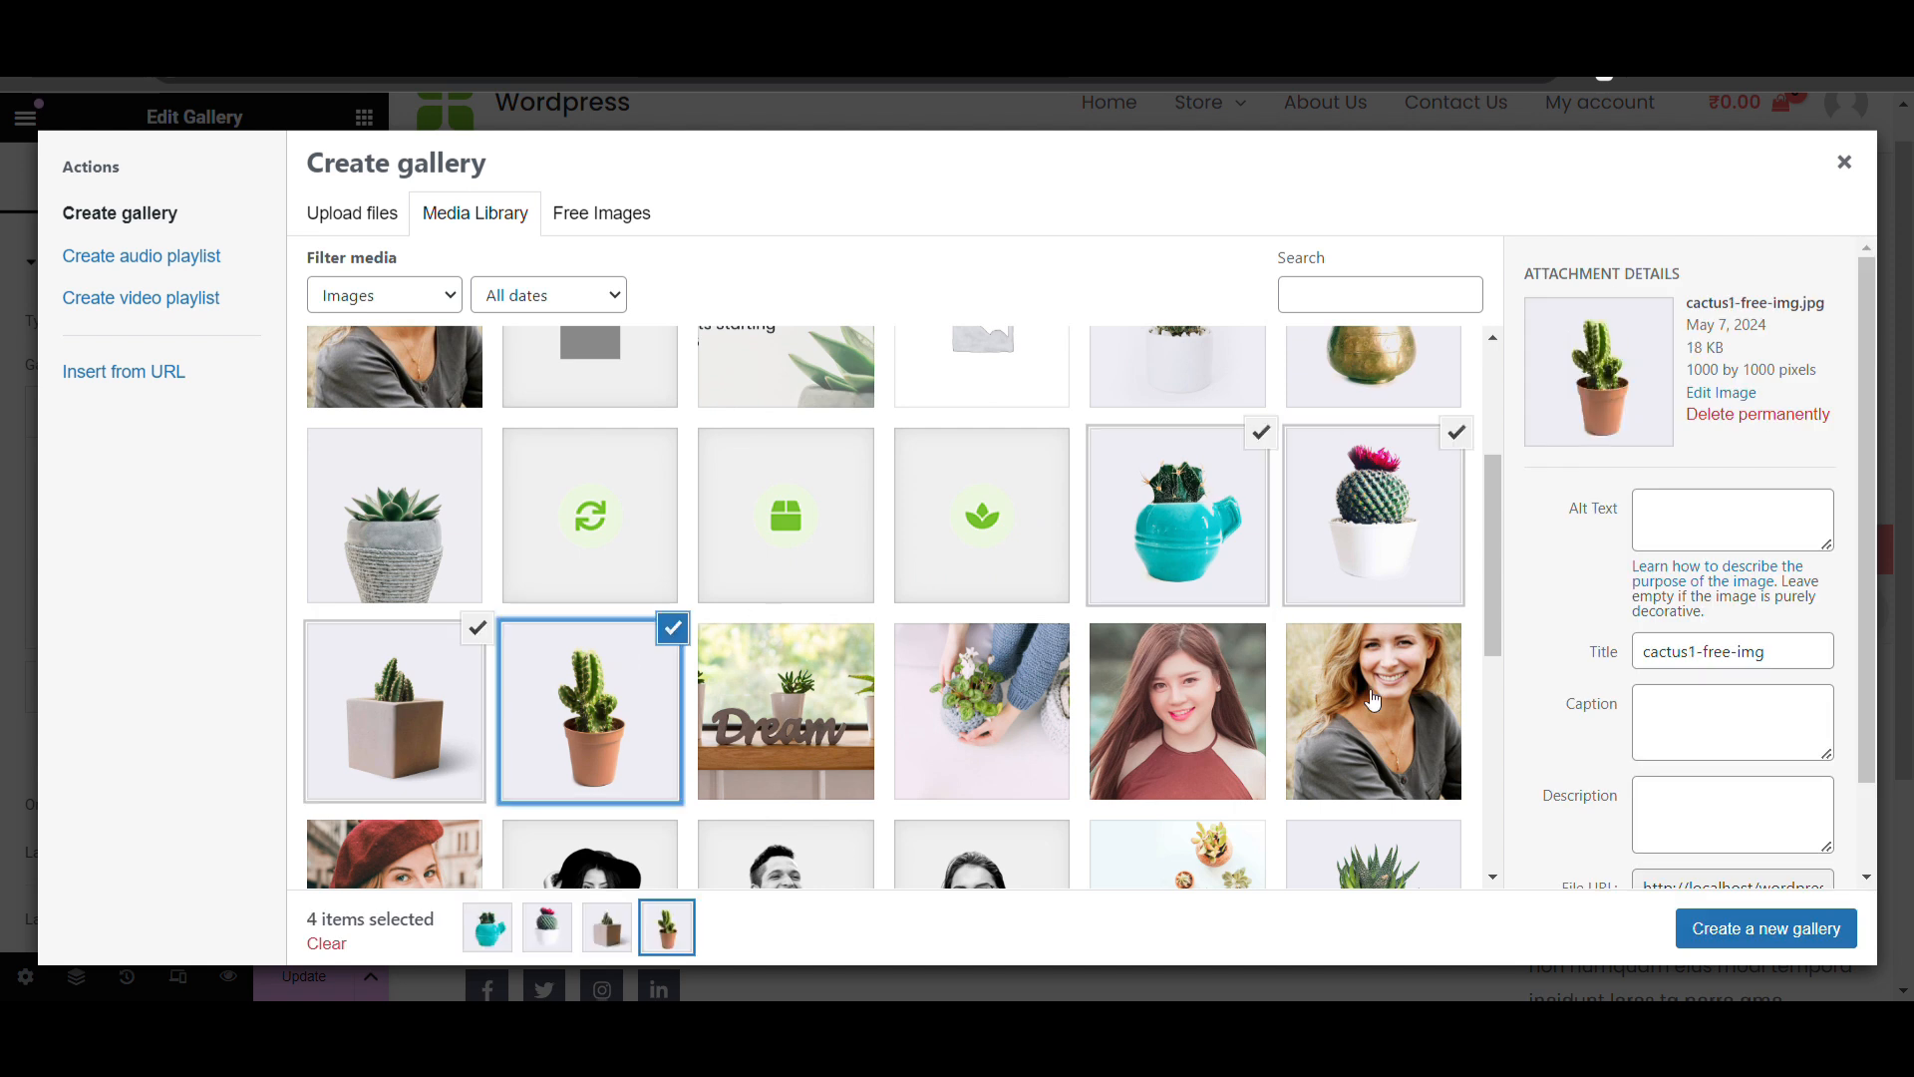
{"action": "left_click", "coordinate": [1765, 928]}
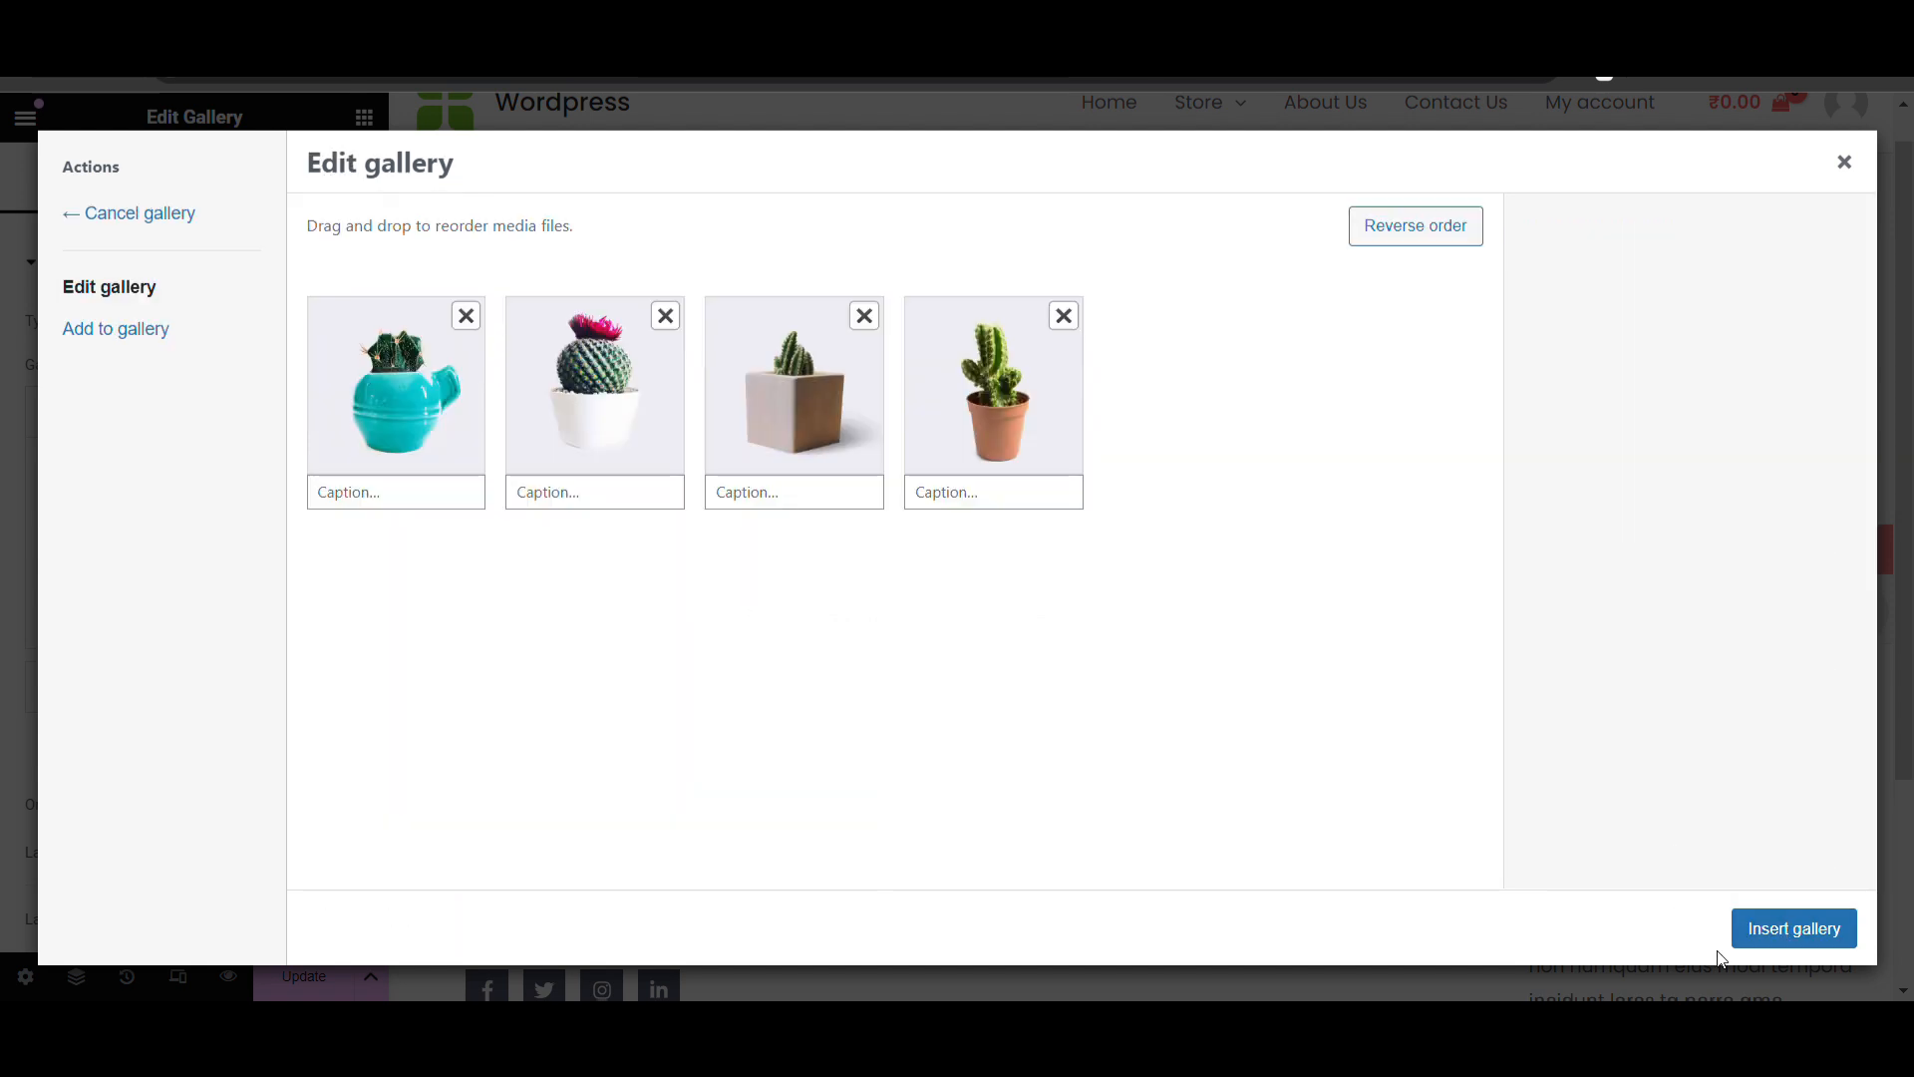
{"action": "left_click", "coordinate": [1775, 928]}
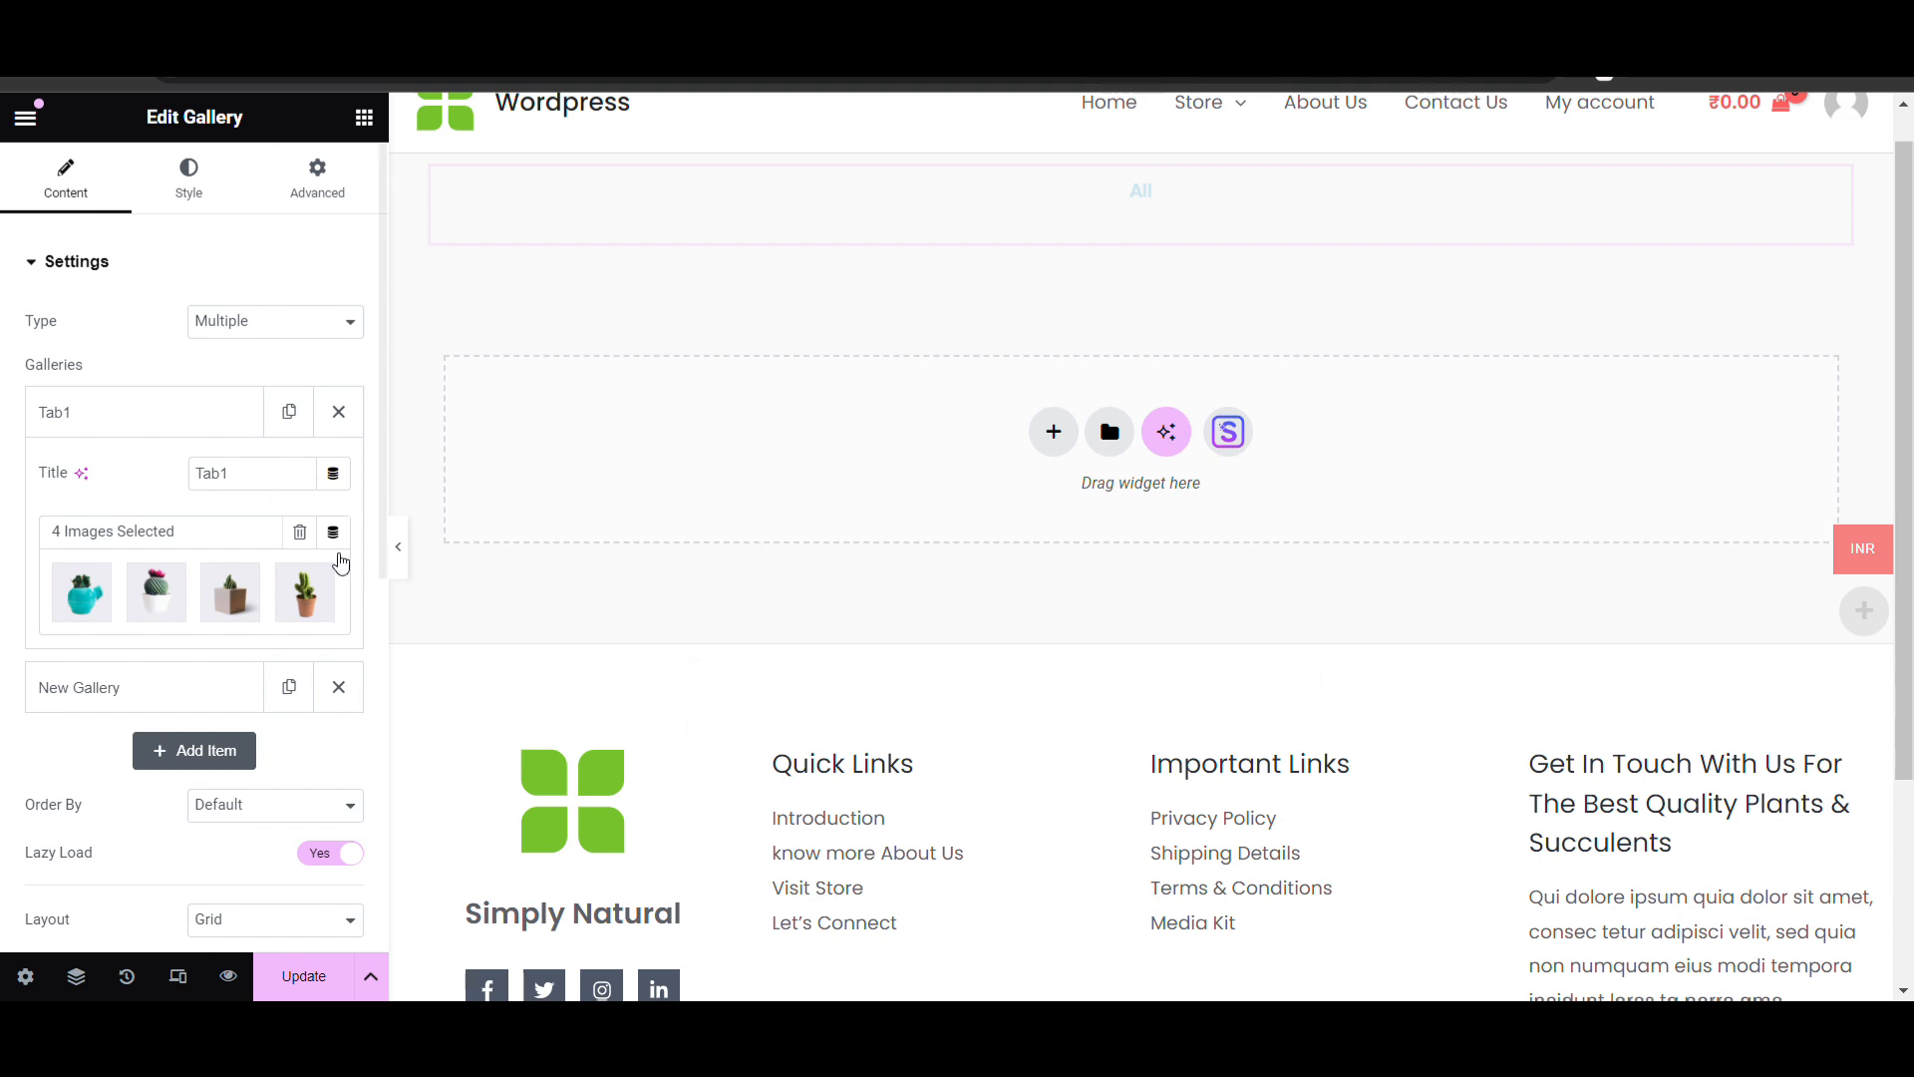
{"action": "left_click", "coordinate": [166, 415]}
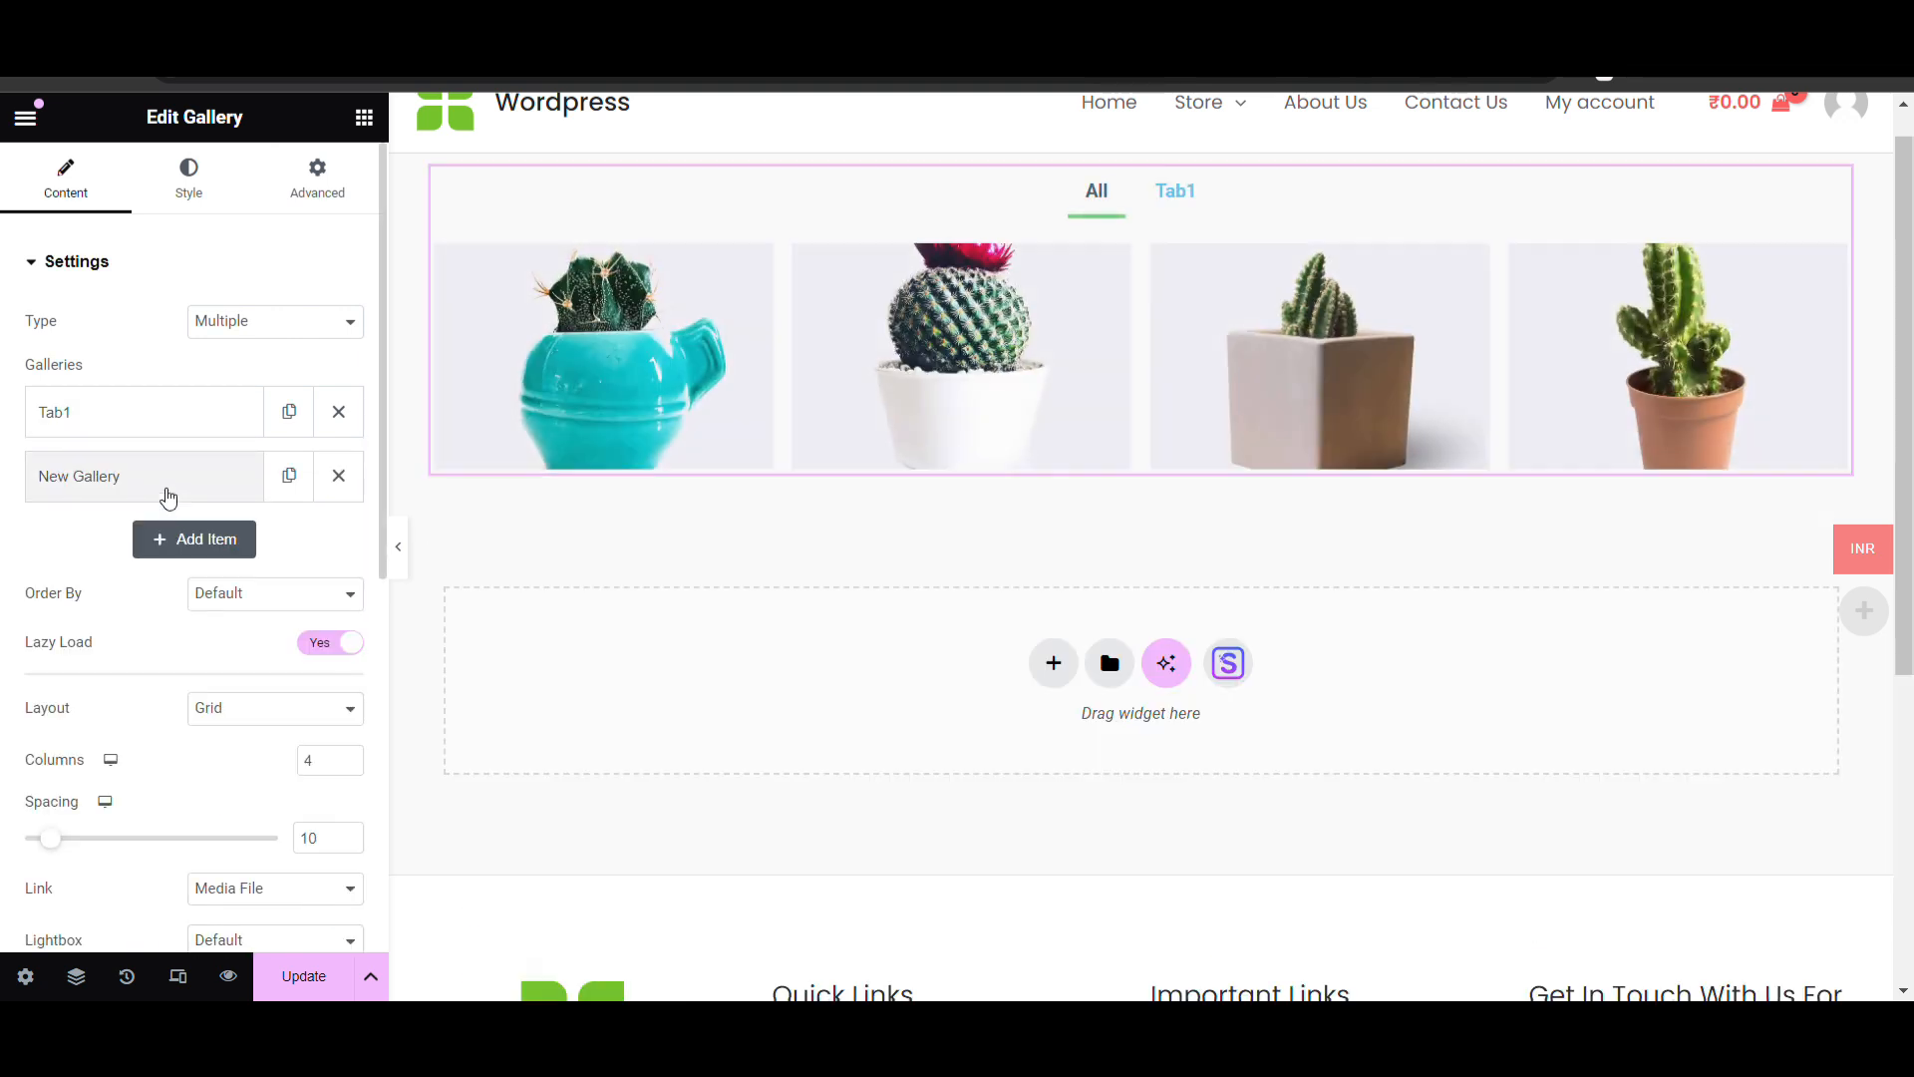
Set the second gallery item's title to "Tab 2"
{"action": "left_click", "coordinate": [165, 491]}
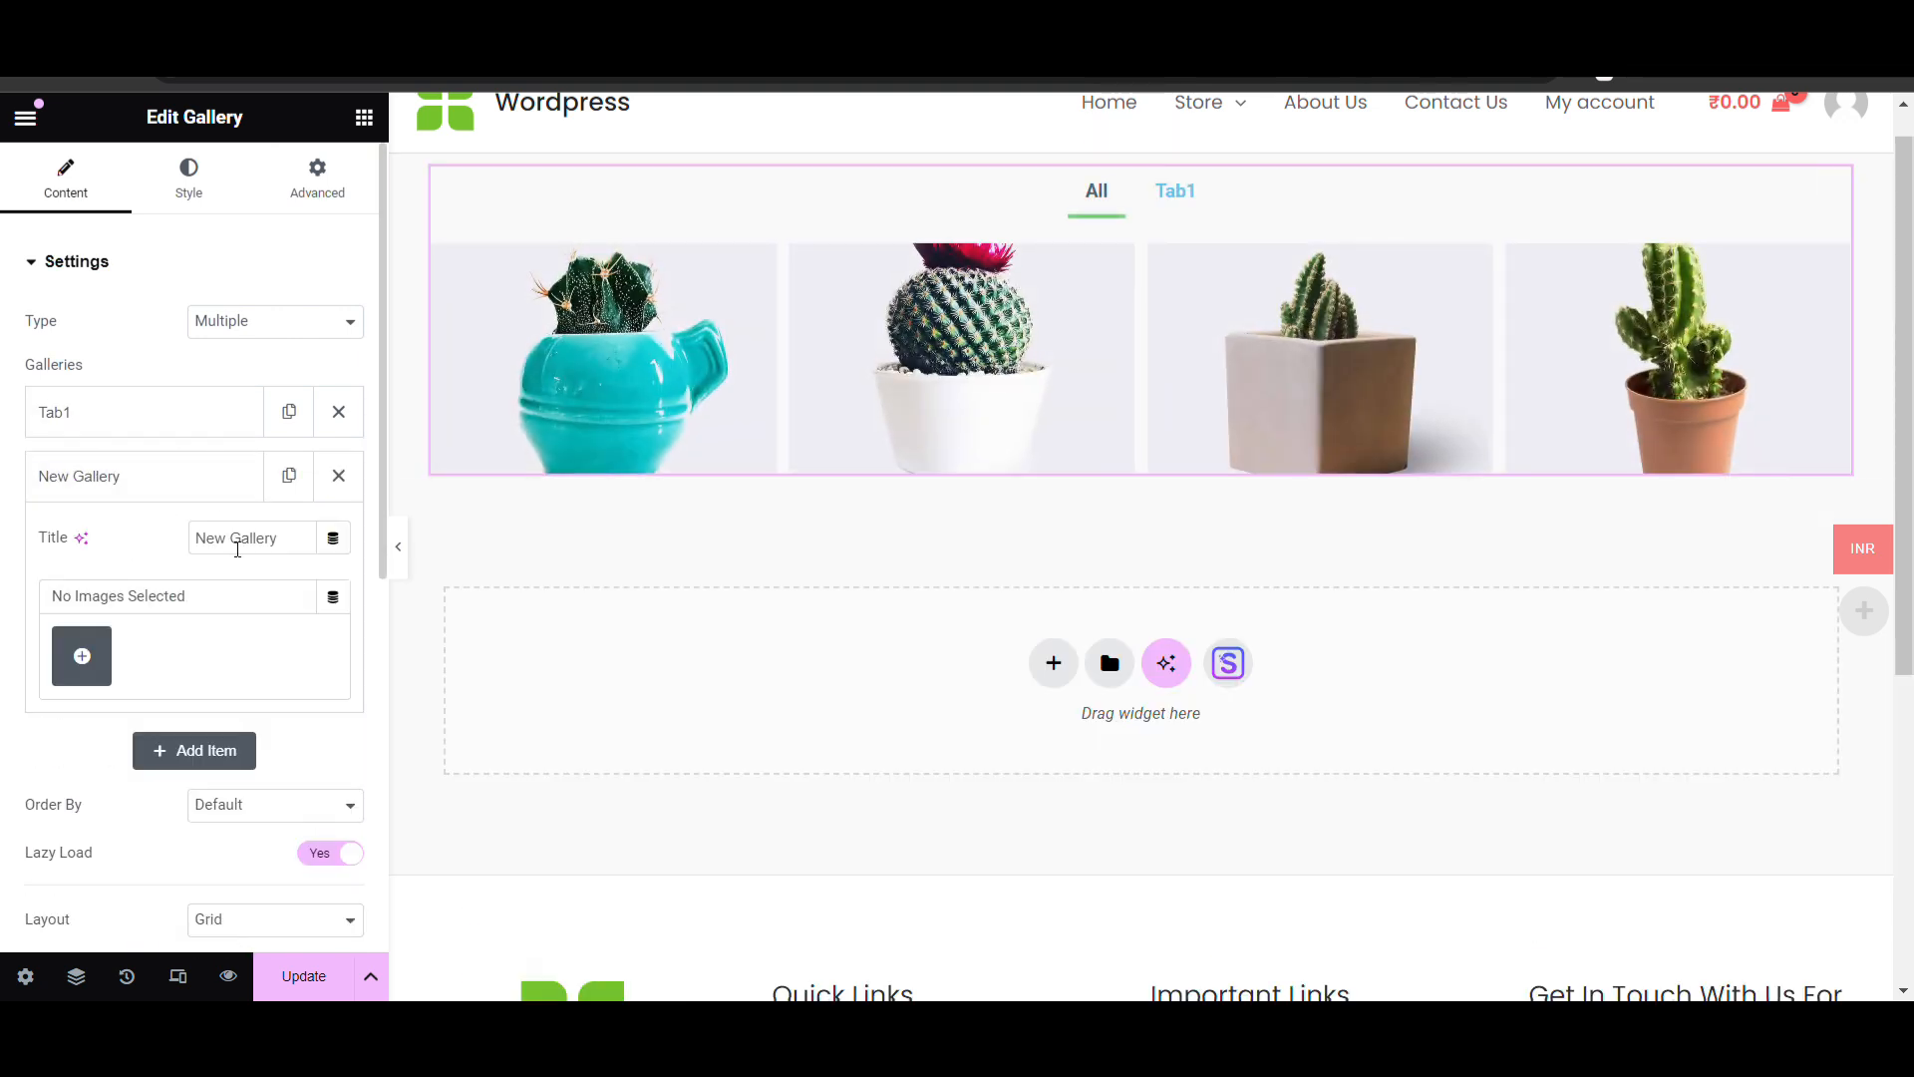
{"action": "scroll", "coordinate": [329, 848], "scroll_direction": "down", "scroll_amount": 3}
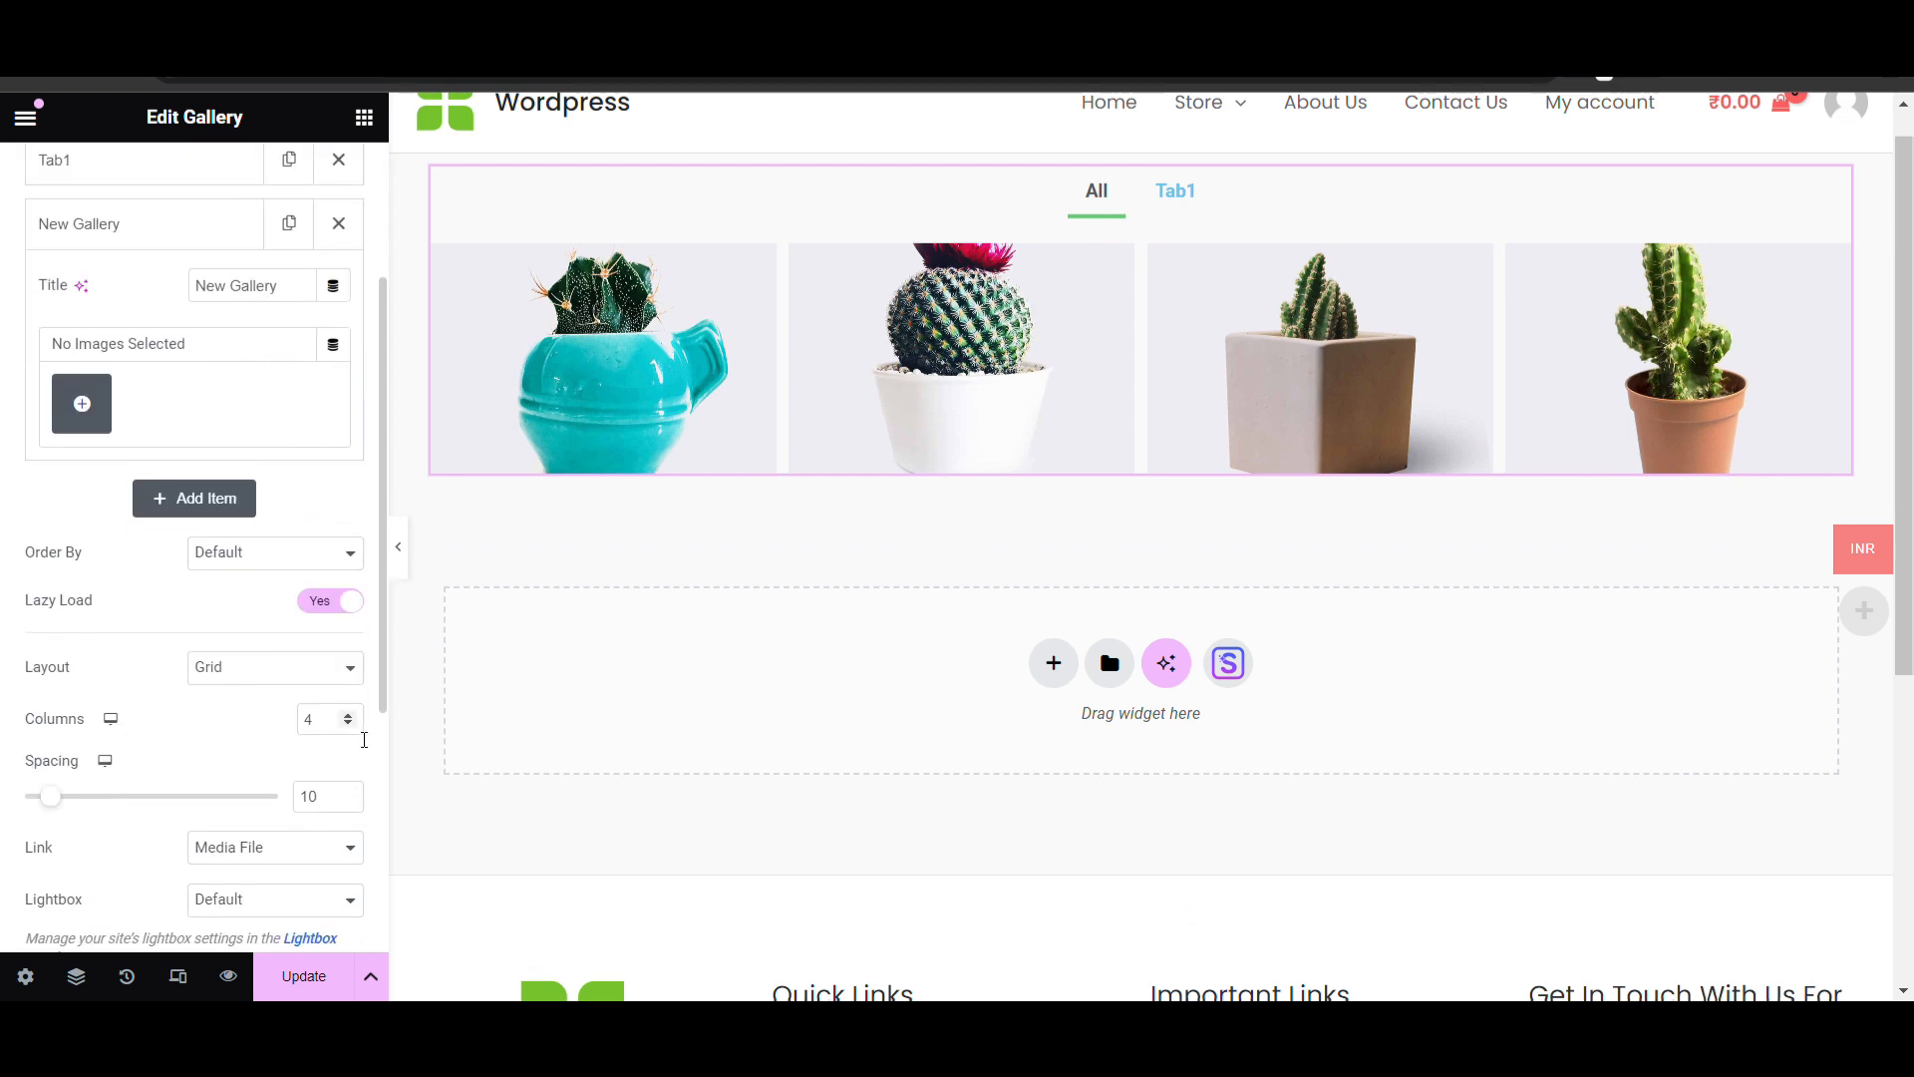
{"action": "triple_click", "coordinate": [261, 294]}
{"action": "key", "text": "BackSpace"}
{"action": "type", "text": "Tab2"}
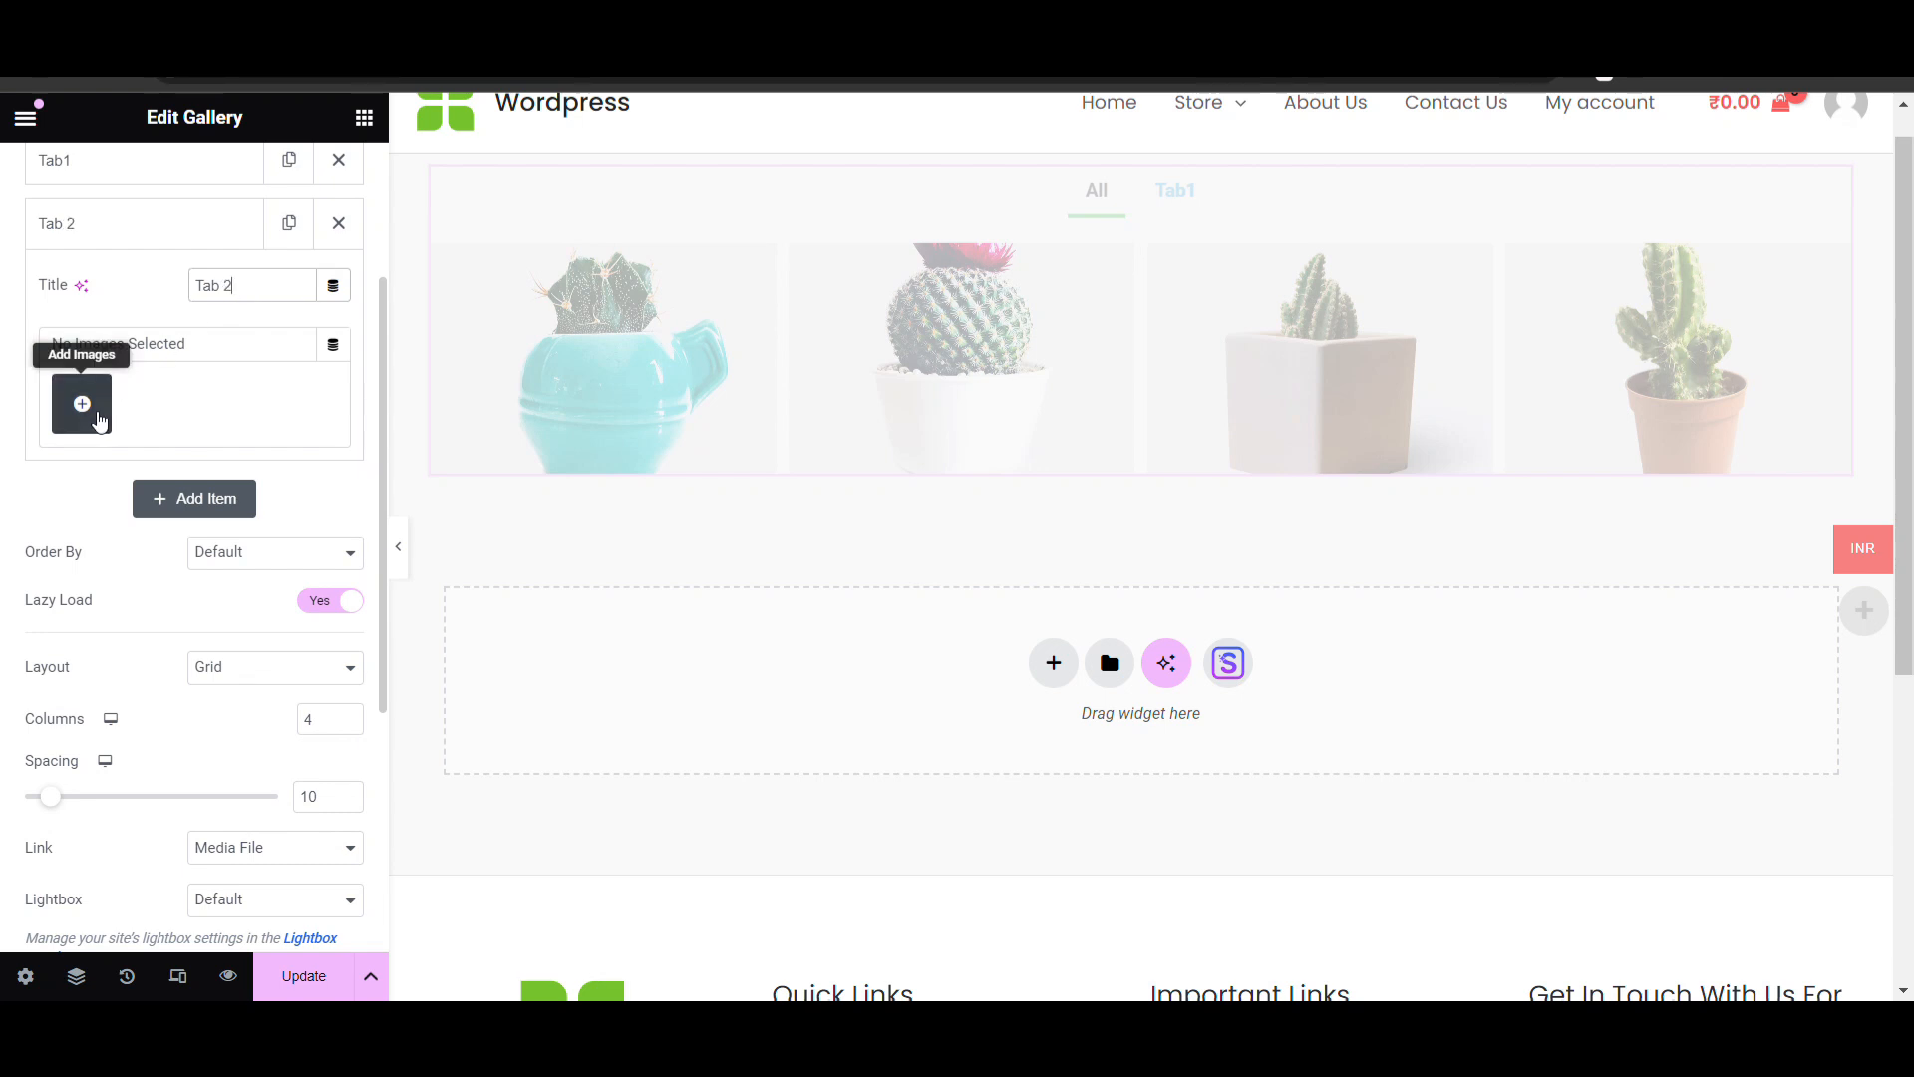
Fill the Tab 2 gallery with four consecutive potted plant images from the media library
{"action": "left_click", "coordinate": [86, 408]}
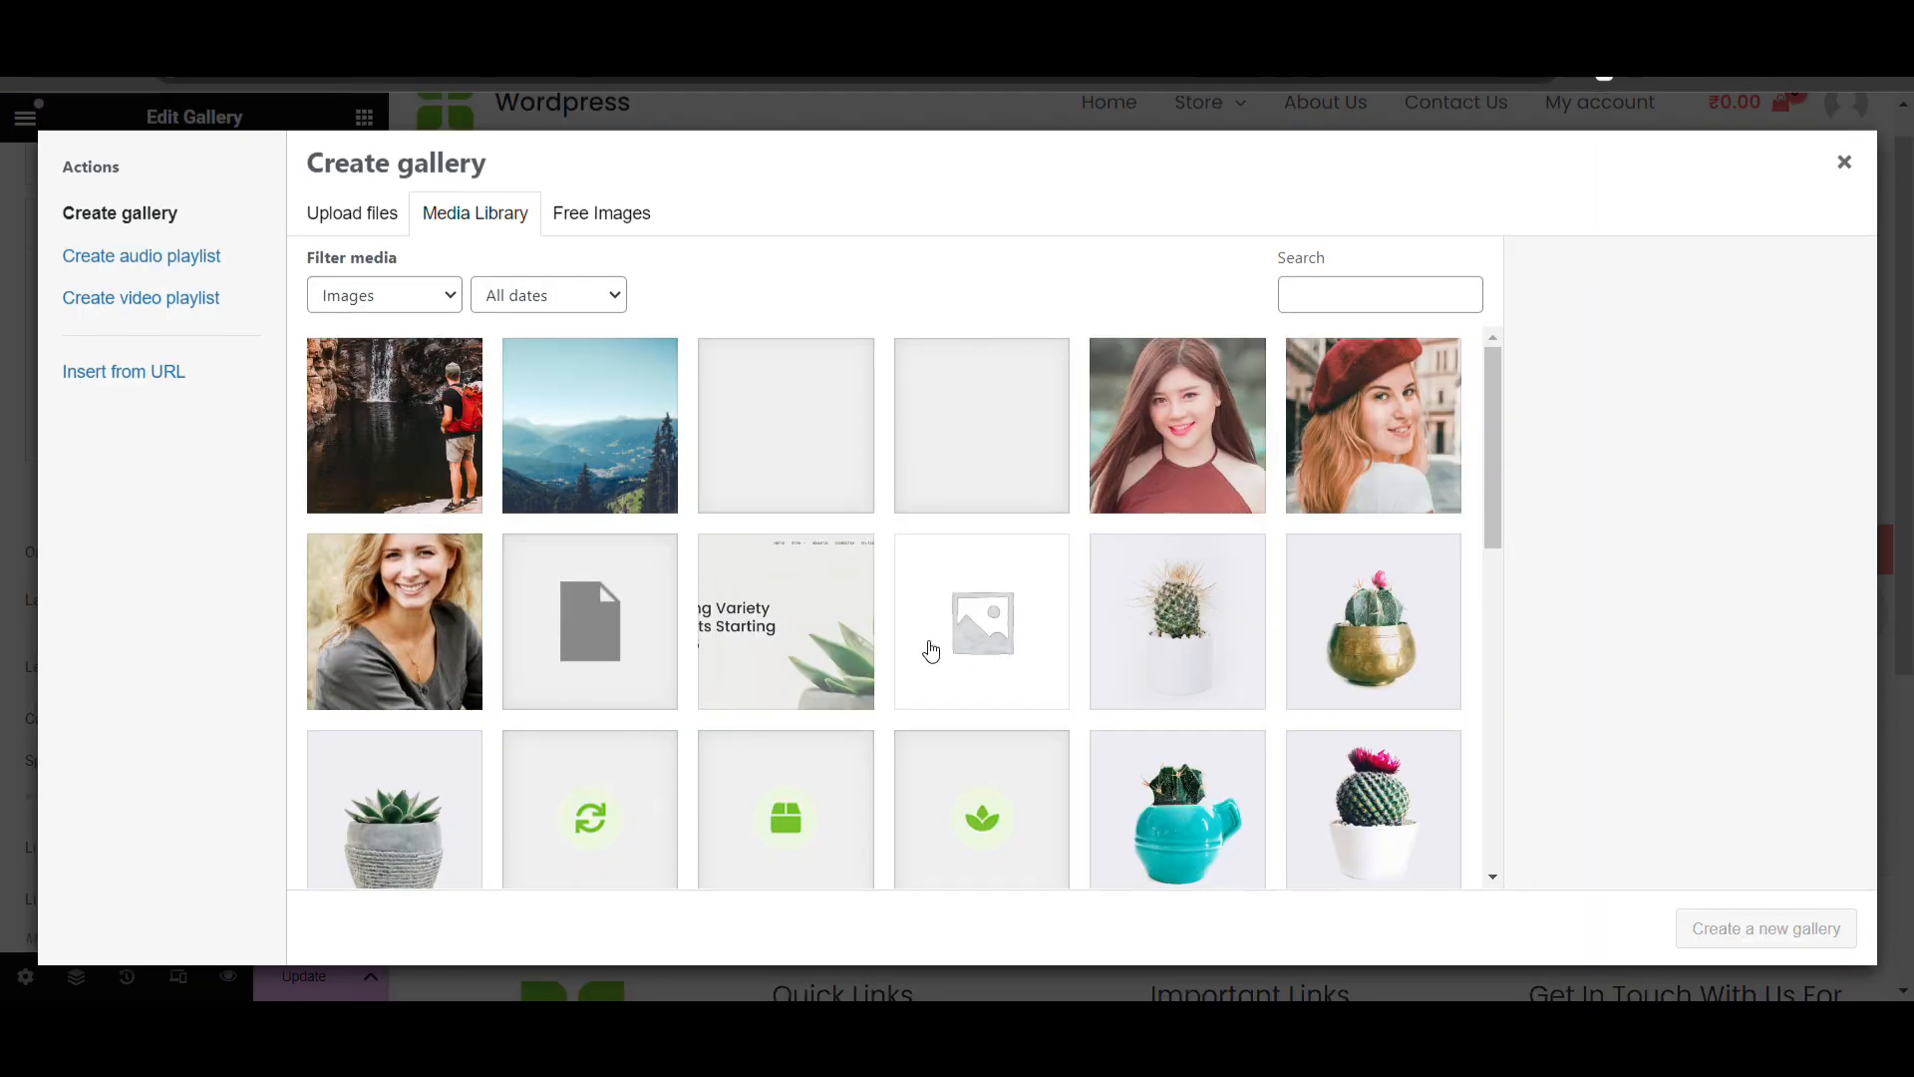
{"action": "scroll", "coordinate": [927, 649], "scroll_direction": "down", "scroll_amount": 5}
{"action": "left_click", "coordinate": [350, 718]}
{"action": "left_click", "coordinate": [935, 685], "text": "shift"}
{"action": "left_click", "coordinate": [1844, 928]}
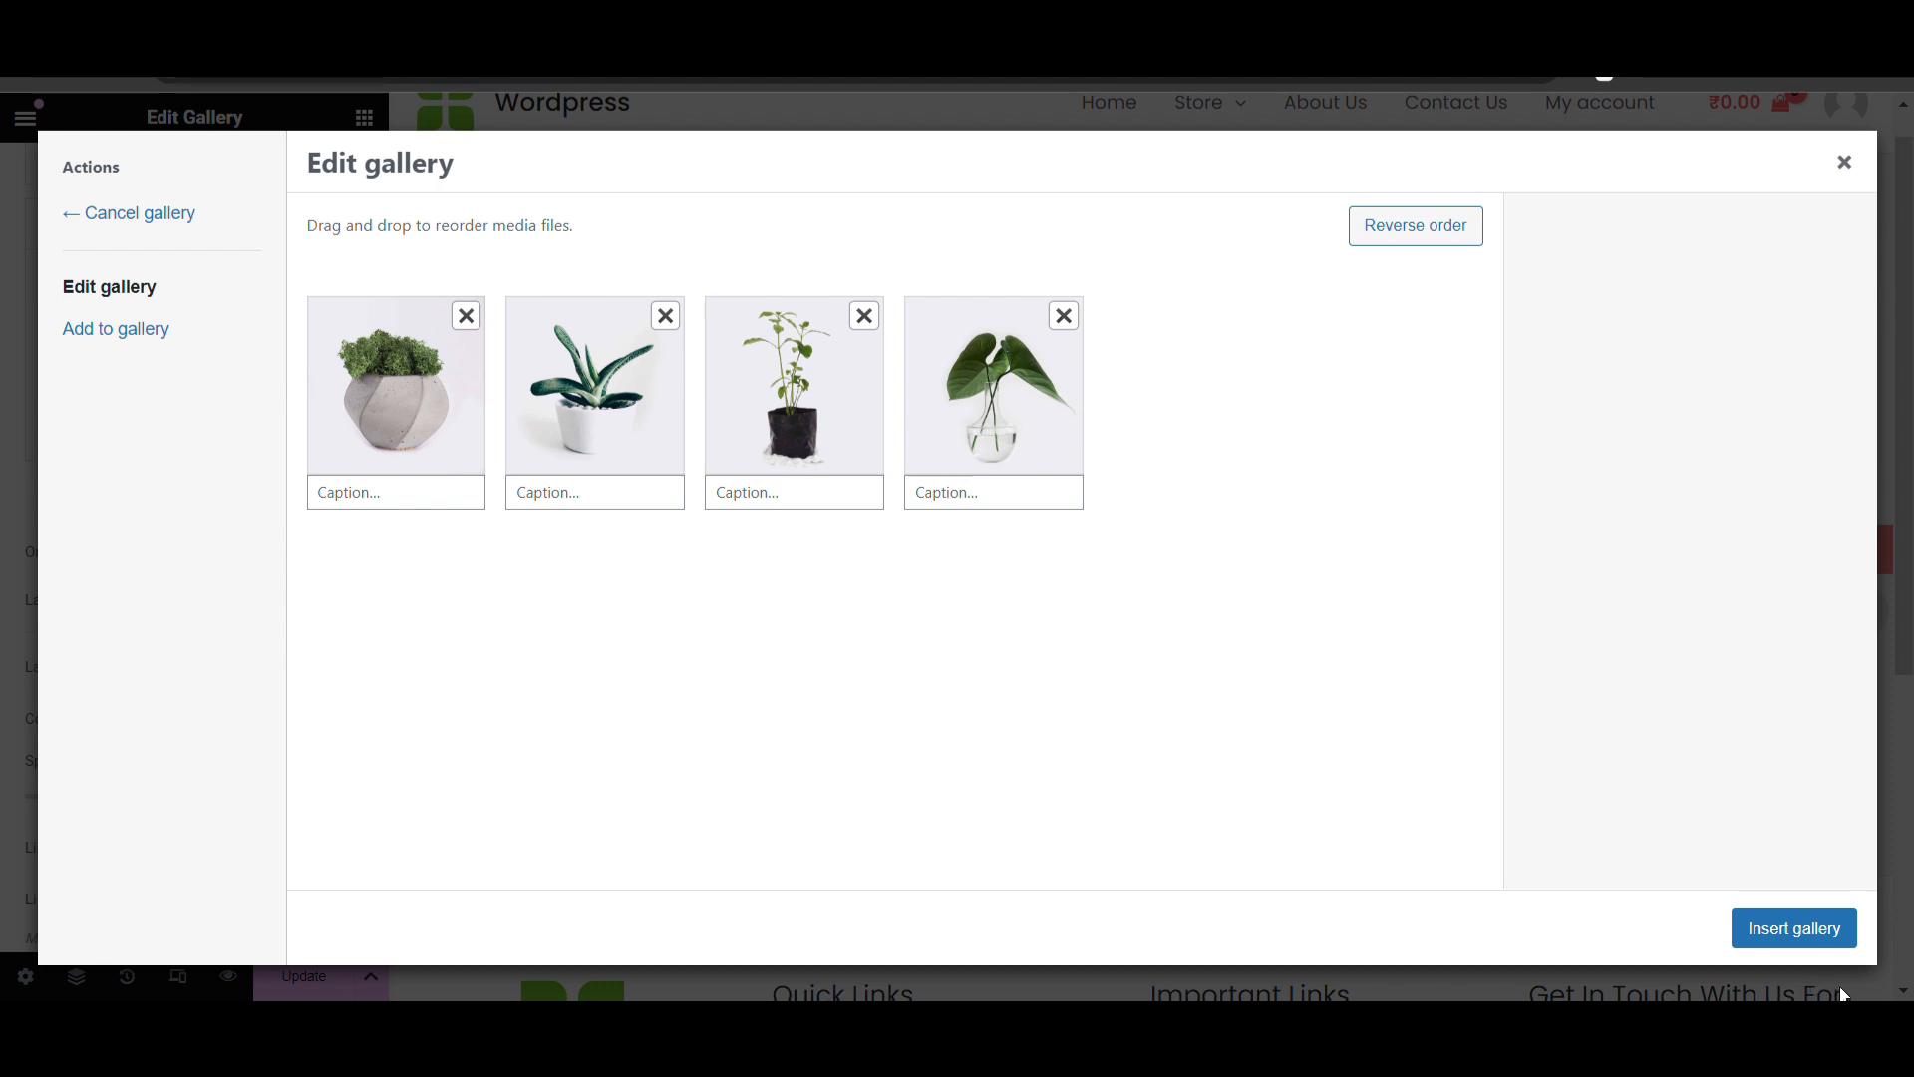
{"action": "left_click", "coordinate": [1829, 937]}
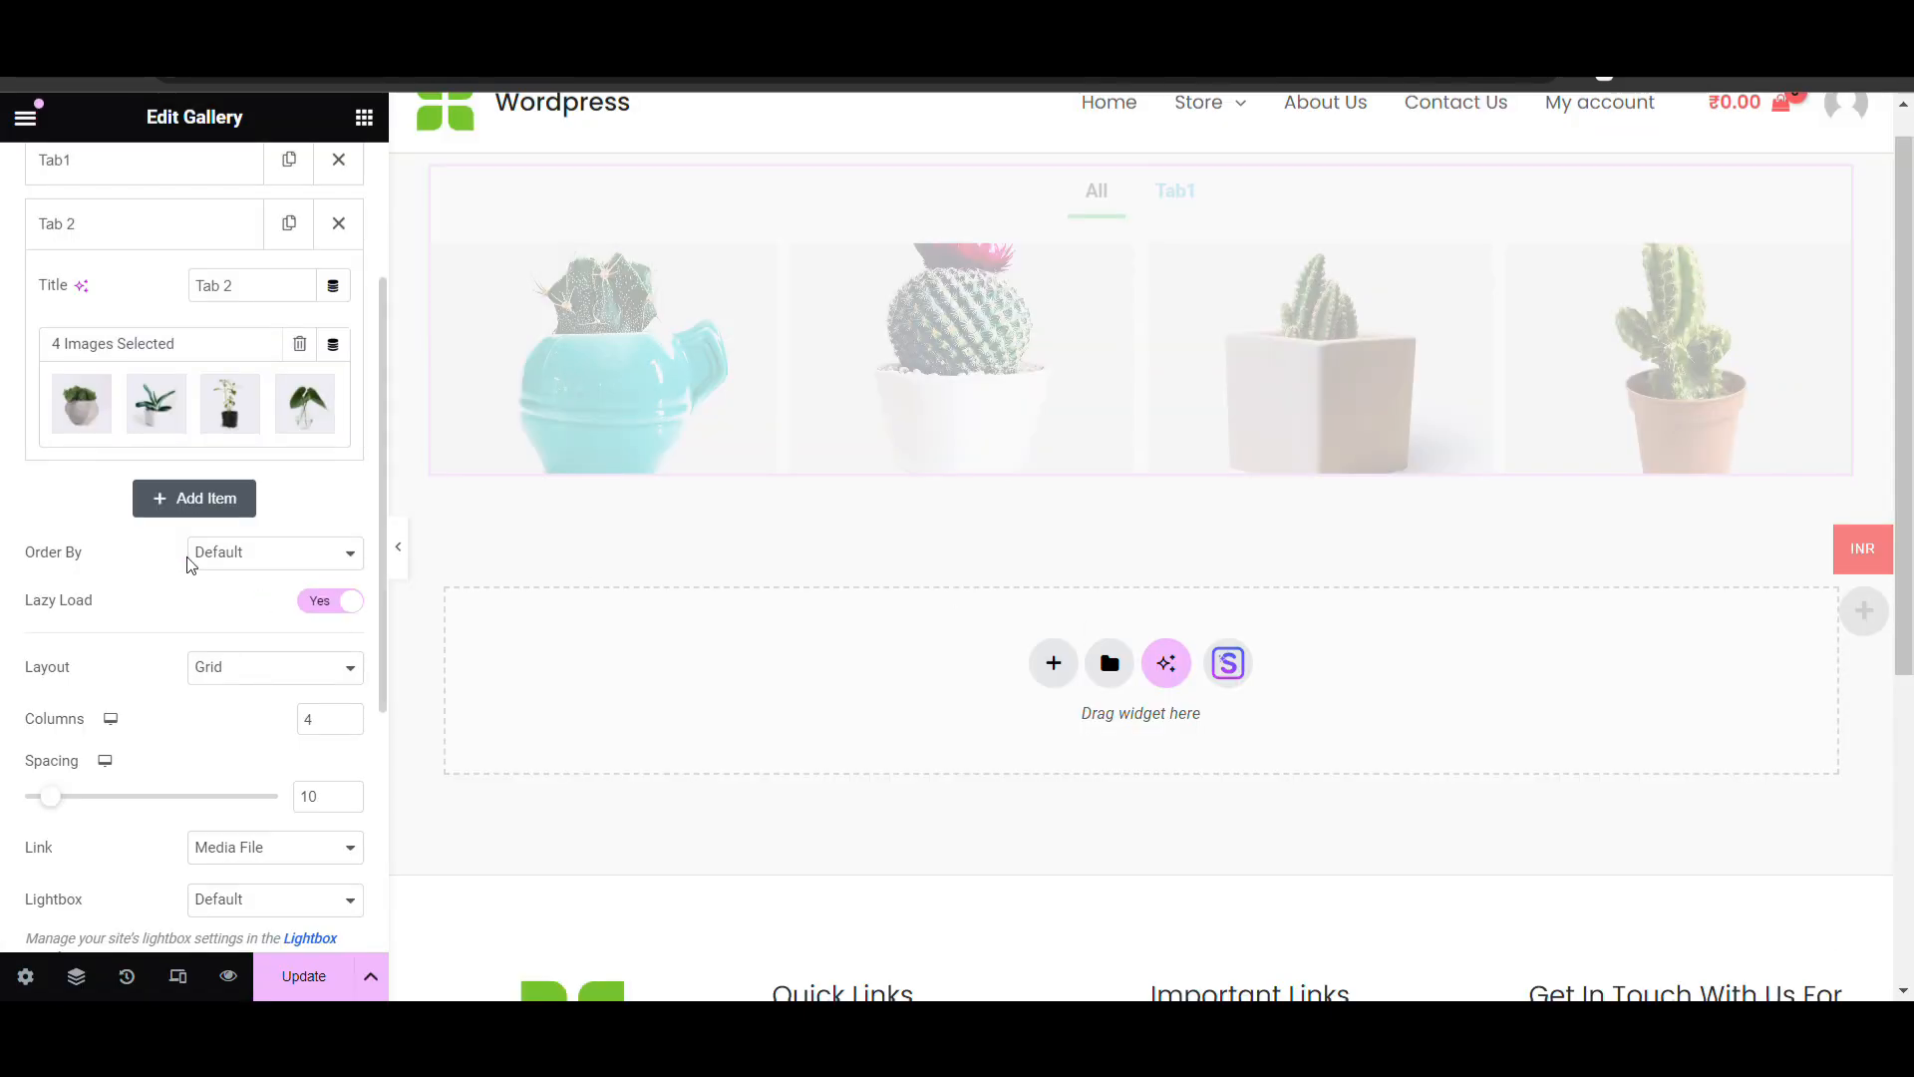
Preview the gallery on the page by switching through its Tab1, Tab 2 and All filters
{"action": "scroll", "coordinate": [159, 548], "scroll_direction": "up", "scroll_amount": 2}
{"action": "scroll", "coordinate": [162, 552], "scroll_direction": "down", "scroll_amount": 4}
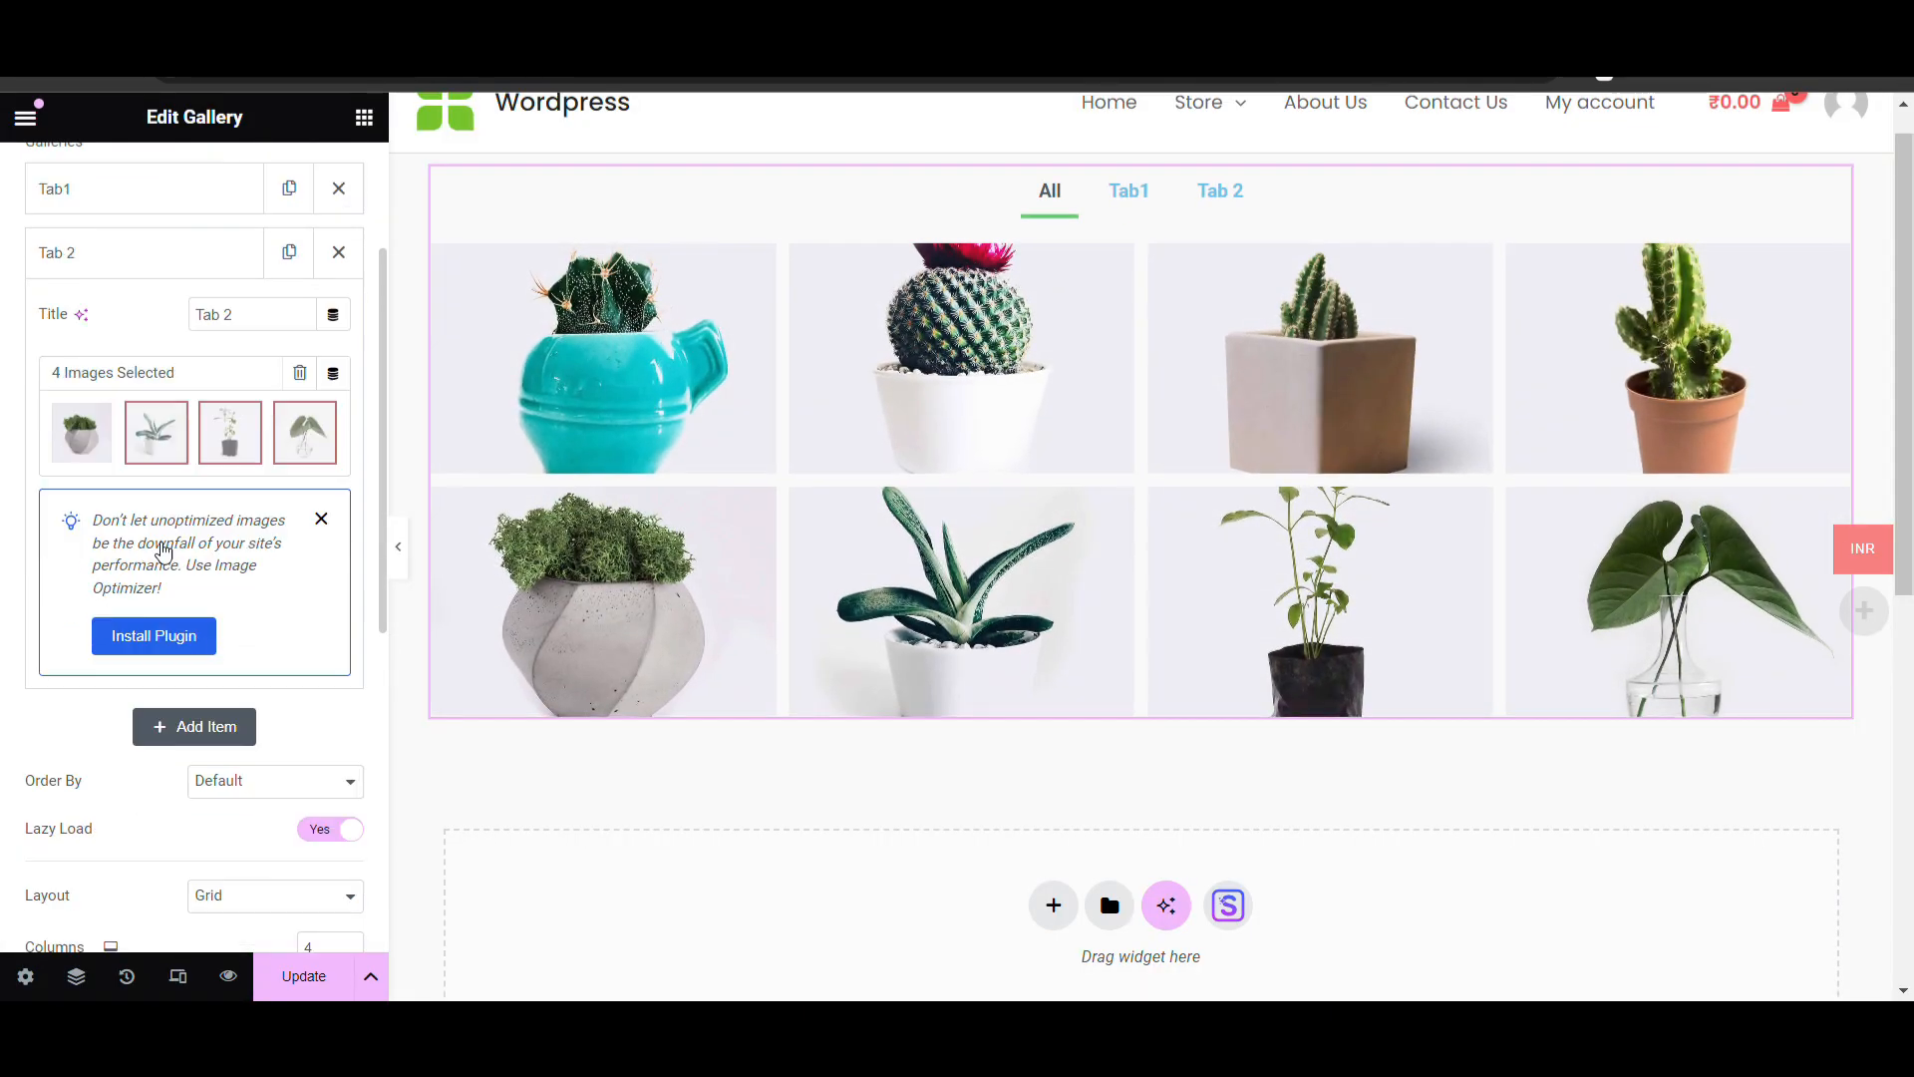
{"action": "scroll", "coordinate": [252, 546], "scroll_direction": "down", "scroll_amount": 1}
{"action": "scroll", "coordinate": [760, 433], "scroll_direction": "up", "scroll_amount": 1}
{"action": "left_click", "coordinate": [1129, 218]}
{"action": "left_click", "coordinate": [1217, 220]}
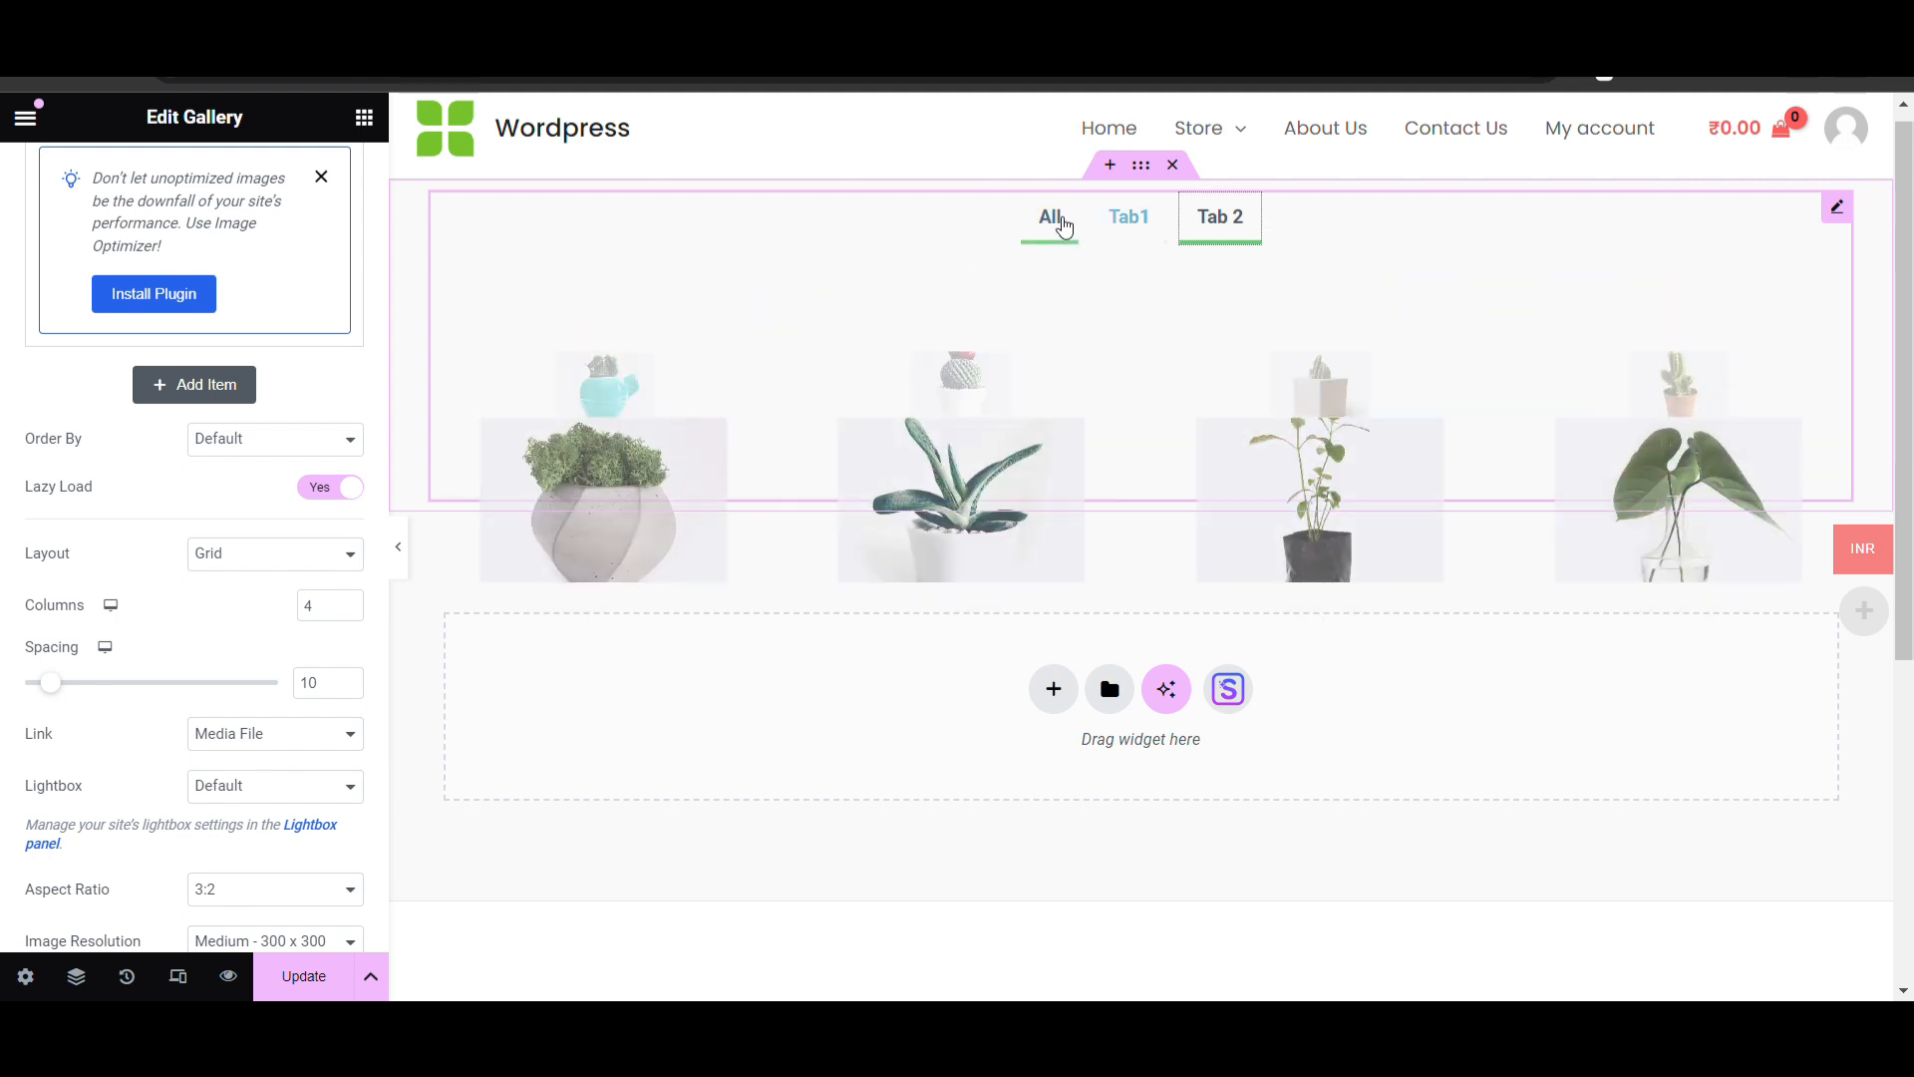
{"action": "left_click", "coordinate": [1064, 226]}
Try the Justified layout for the gallery and settle on the Masonry layout
{"action": "scroll", "coordinate": [297, 589], "scroll_direction": "down", "scroll_amount": 1}
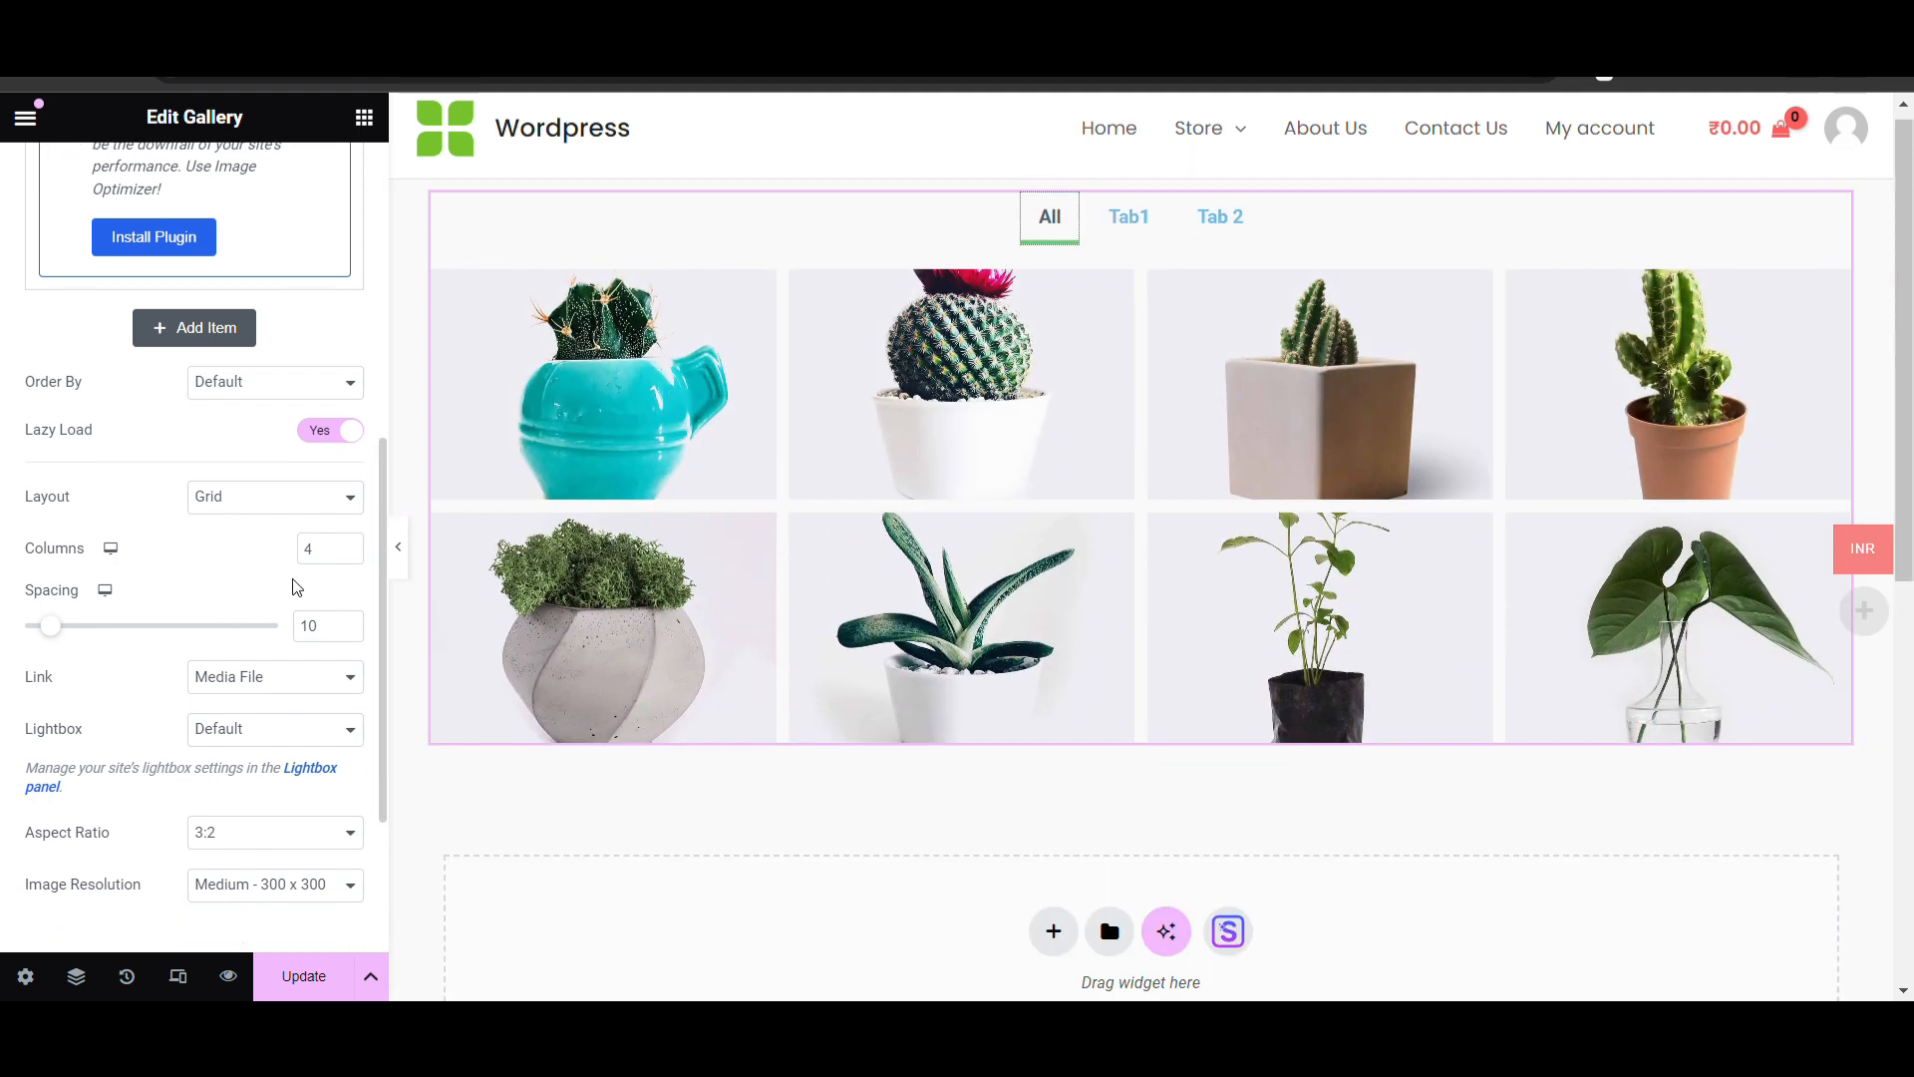
{"action": "left_click", "coordinate": [250, 520]}
{"action": "left_click", "coordinate": [244, 541]}
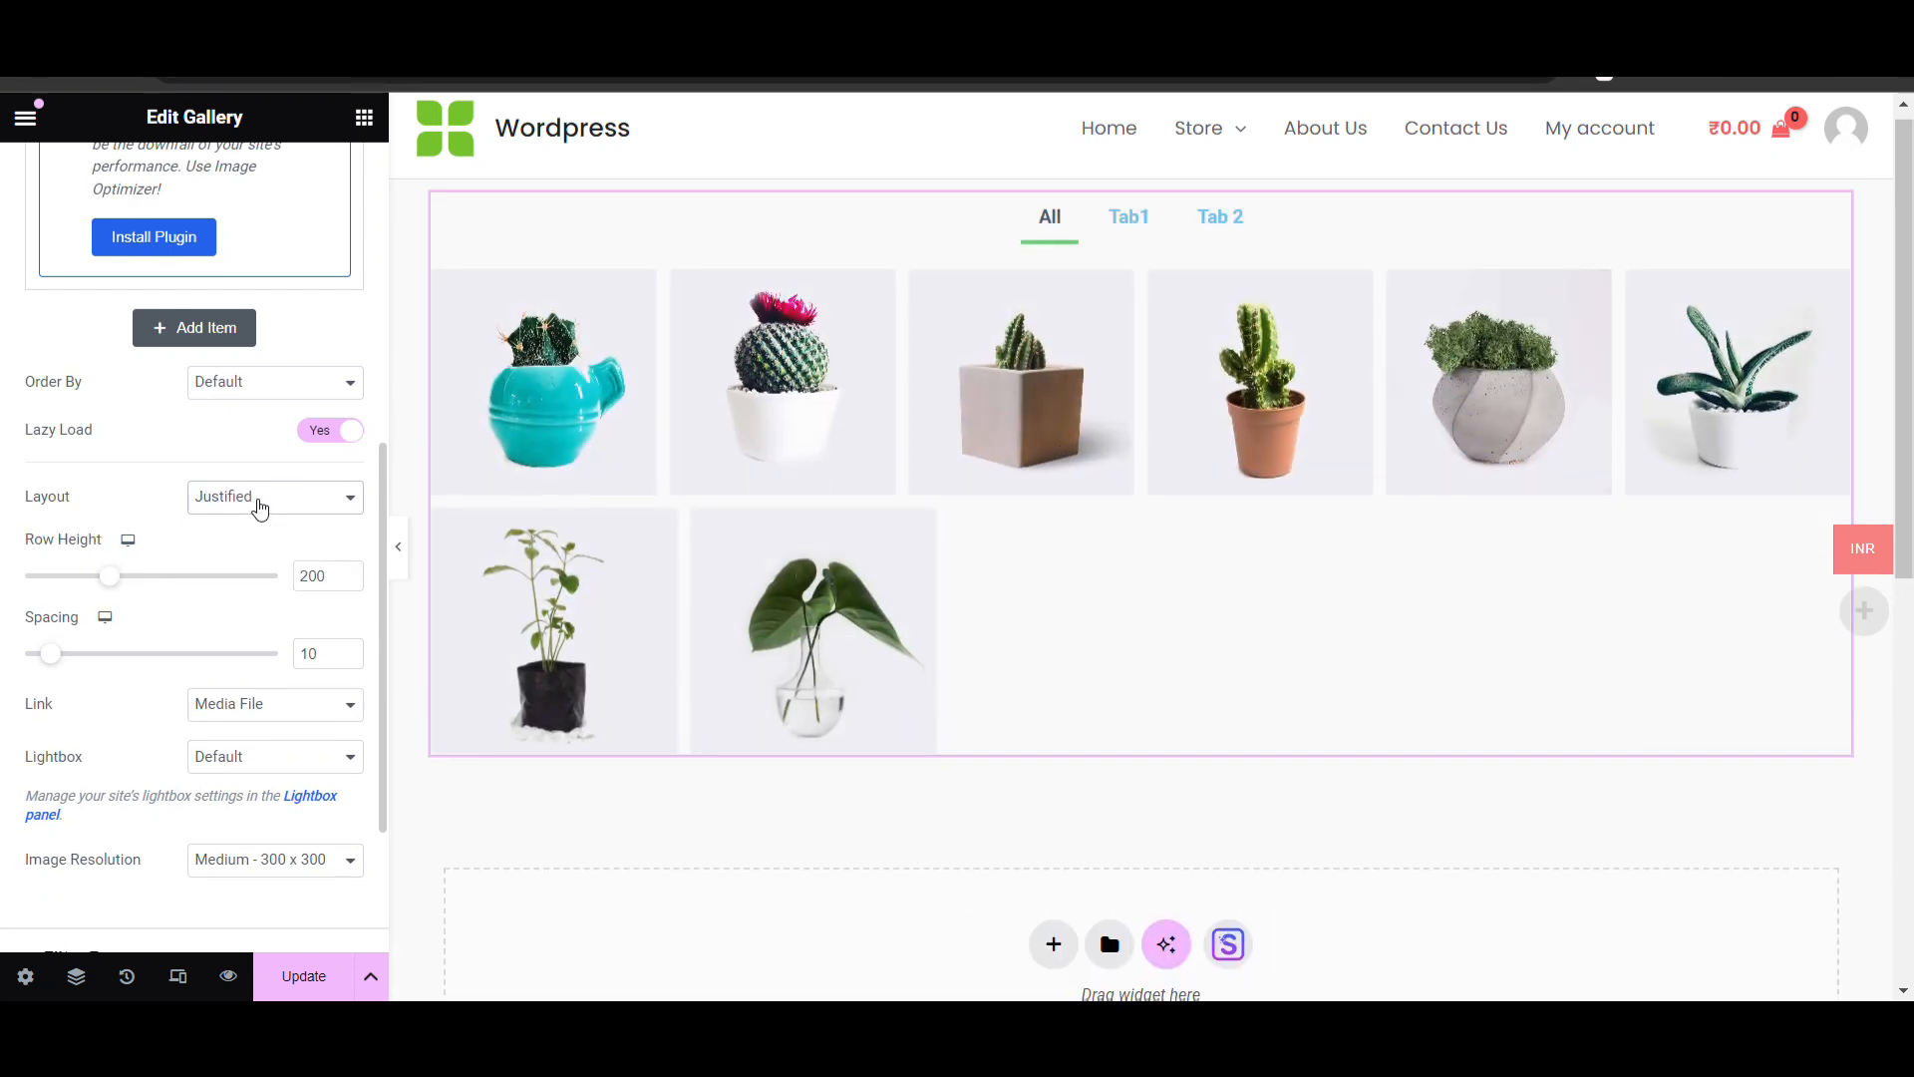
{"action": "left_click", "coordinate": [252, 572]}
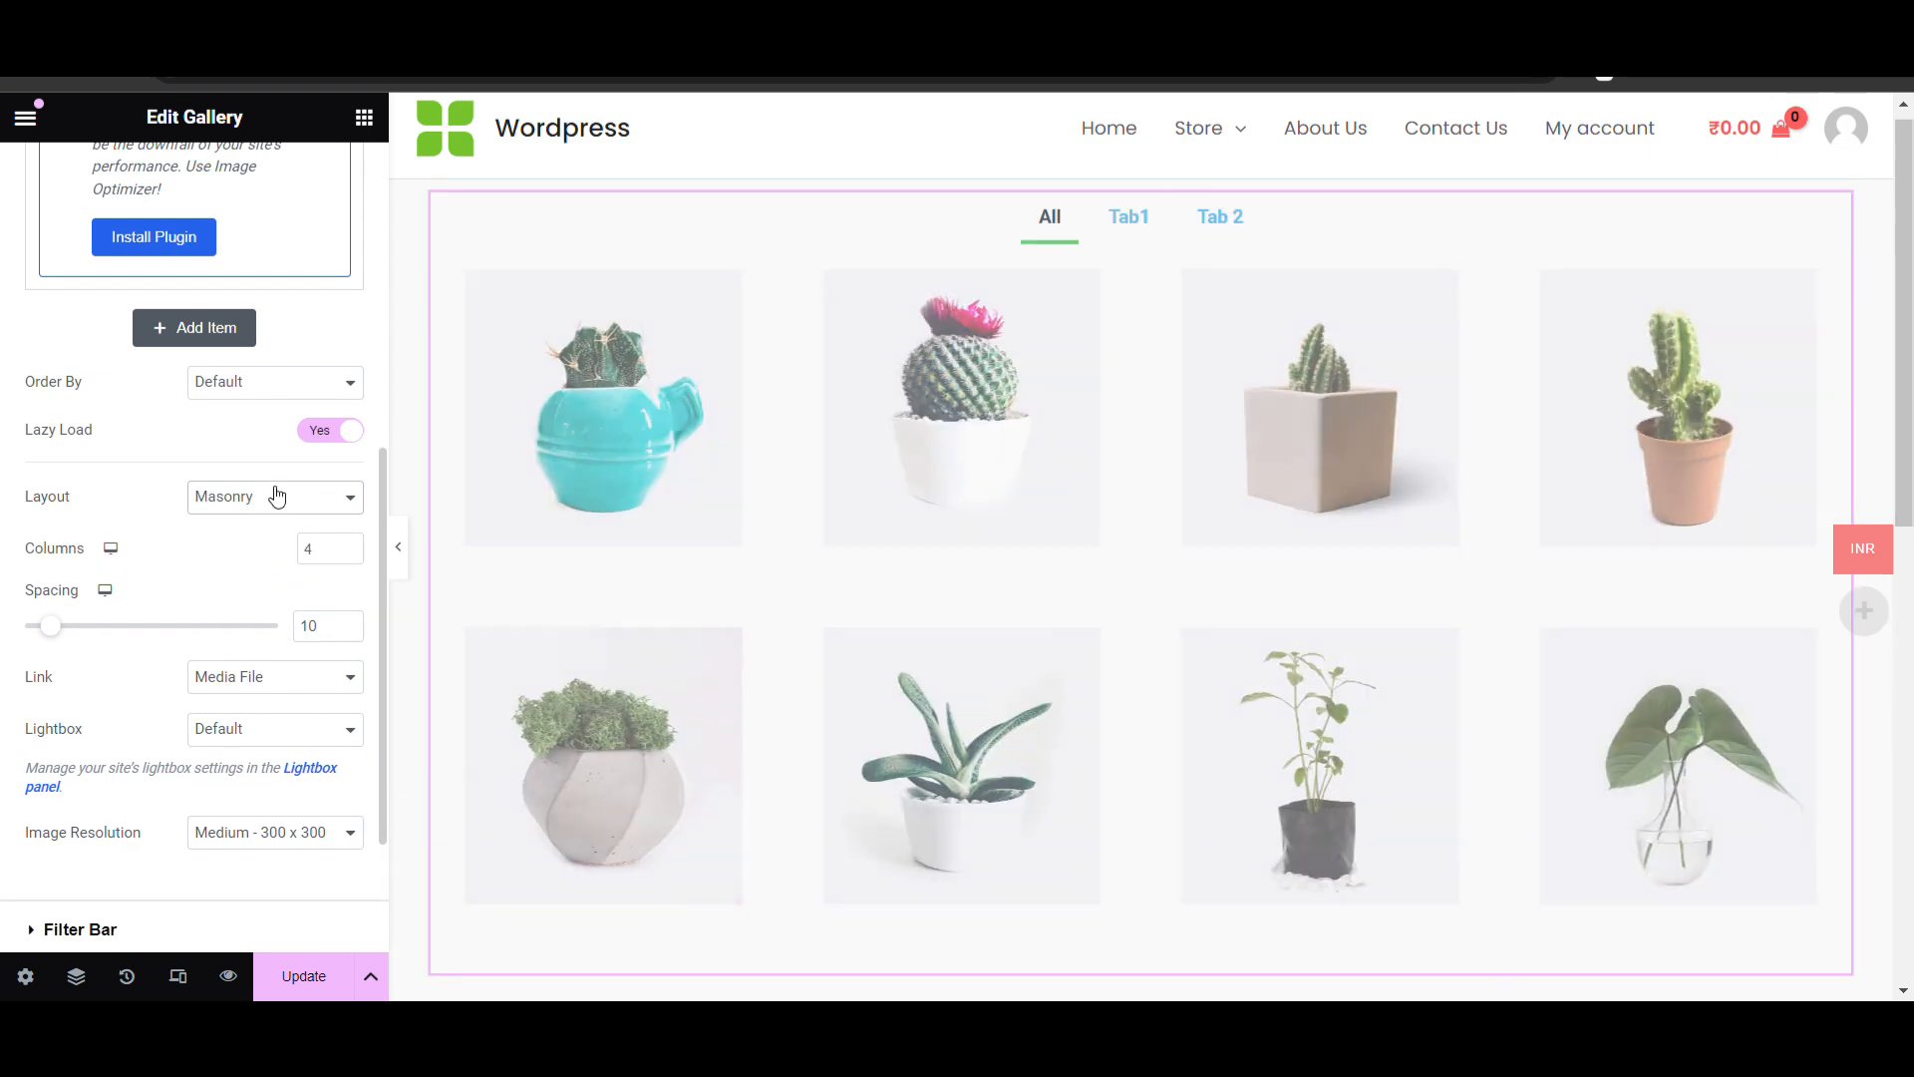
View the mossy grey pot image in the lightbox, go to the previous image and close the lightbox
{"action": "scroll", "coordinate": [738, 675], "scroll_direction": "down", "scroll_amount": 2}
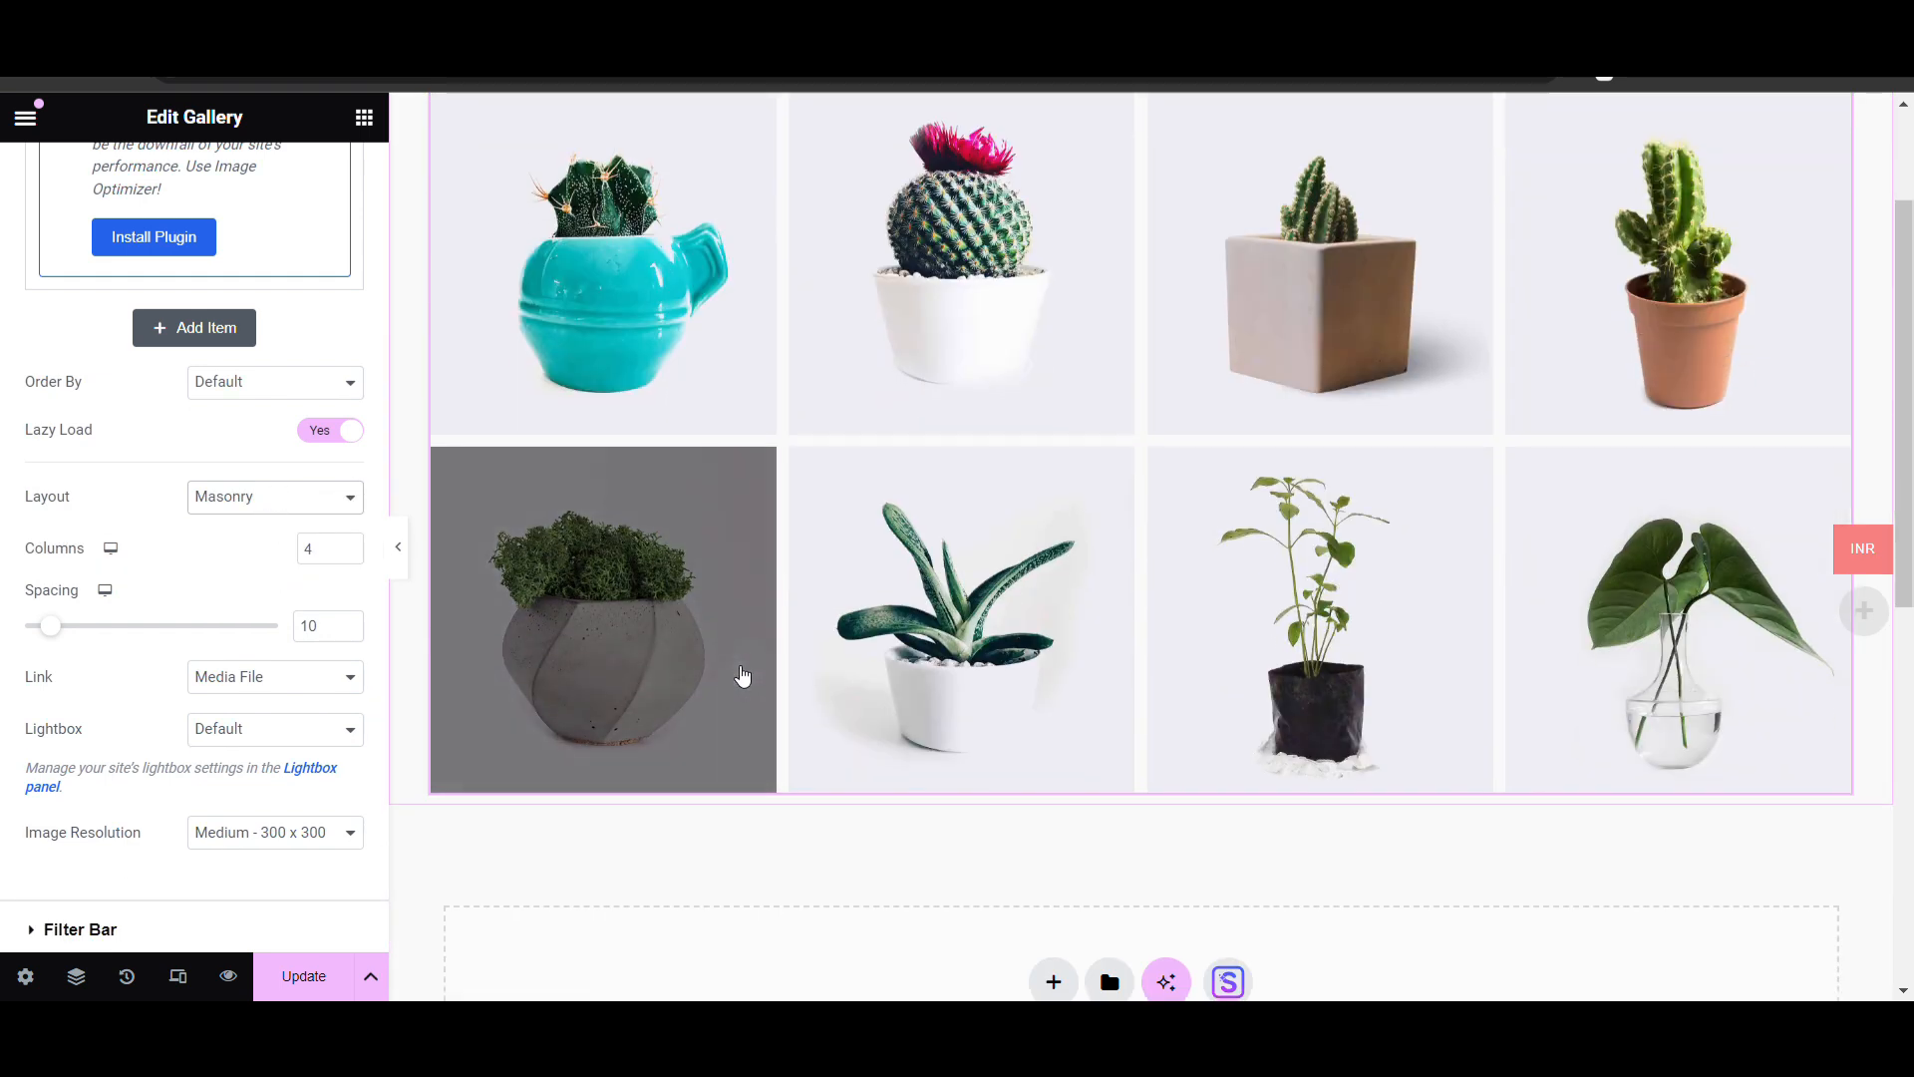
{"action": "left_click", "coordinate": [583, 663]}
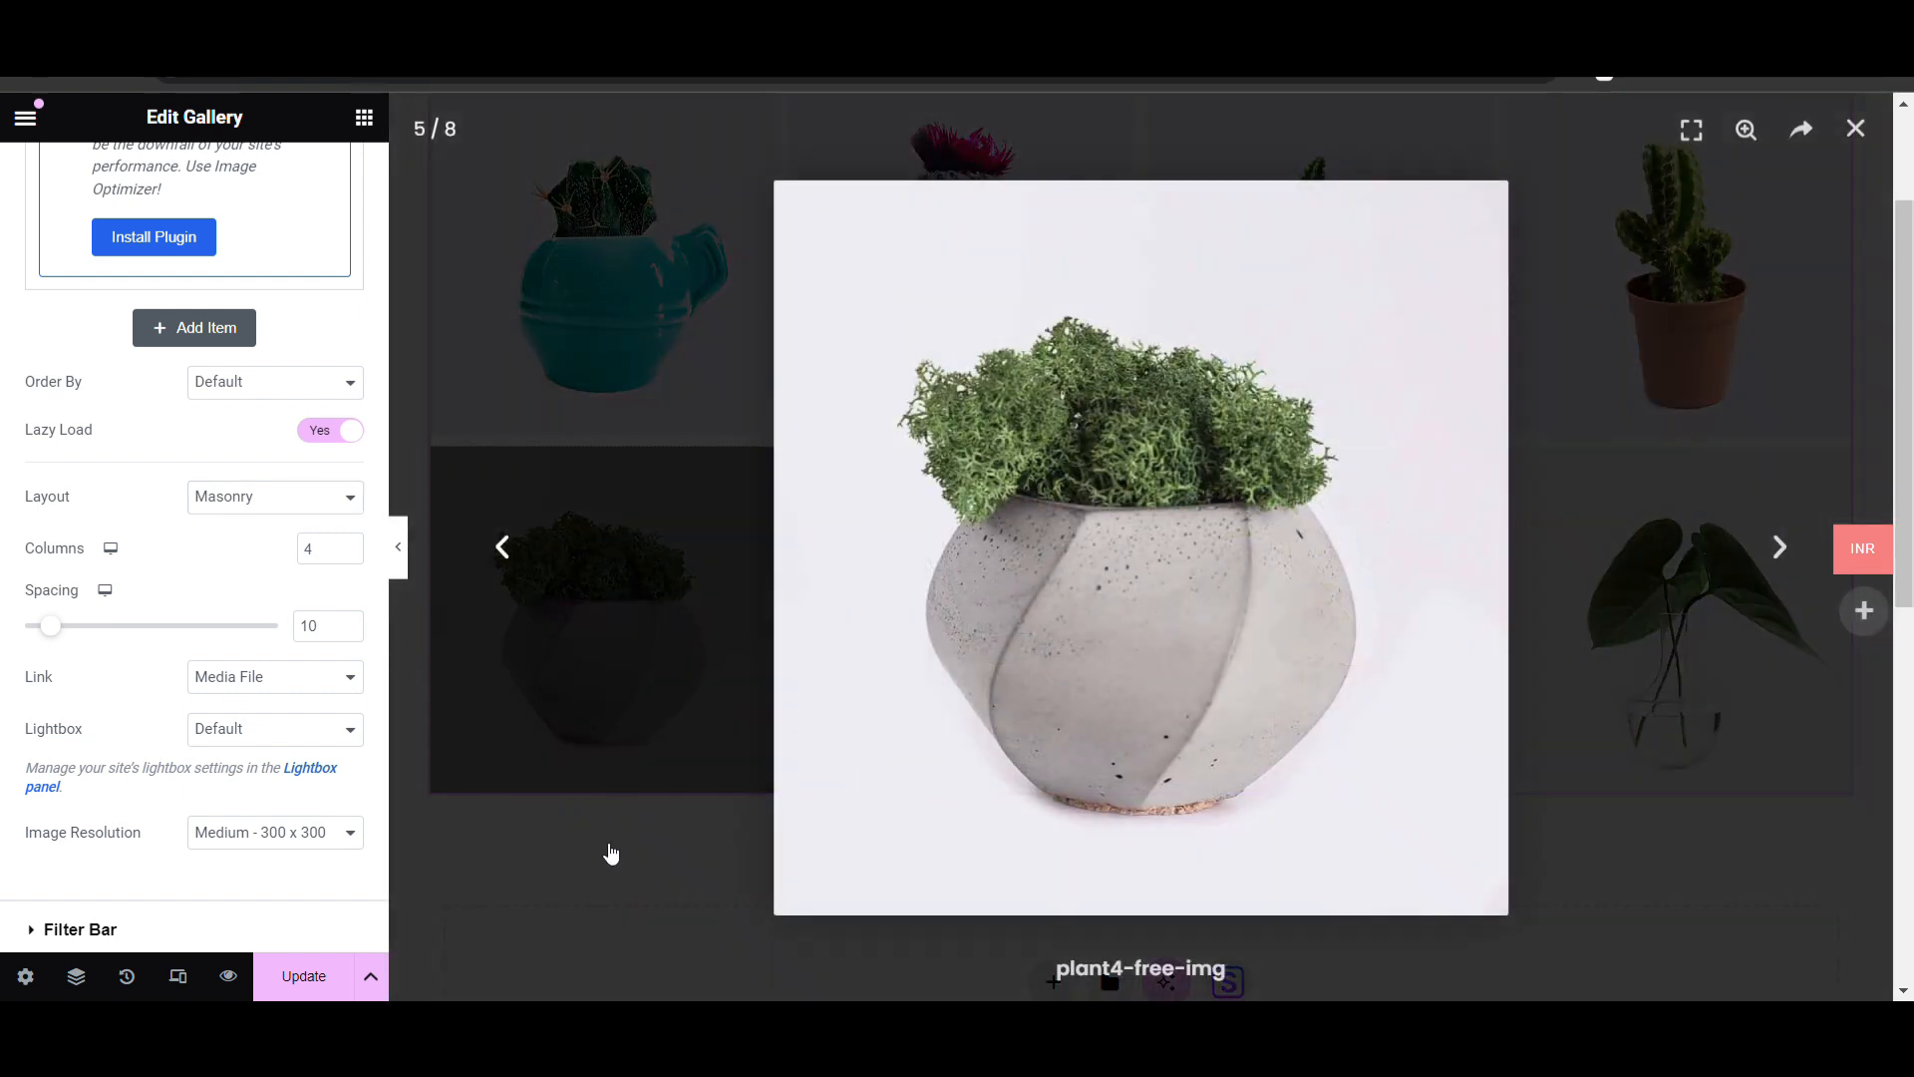
{"action": "key", "text": "Left"}
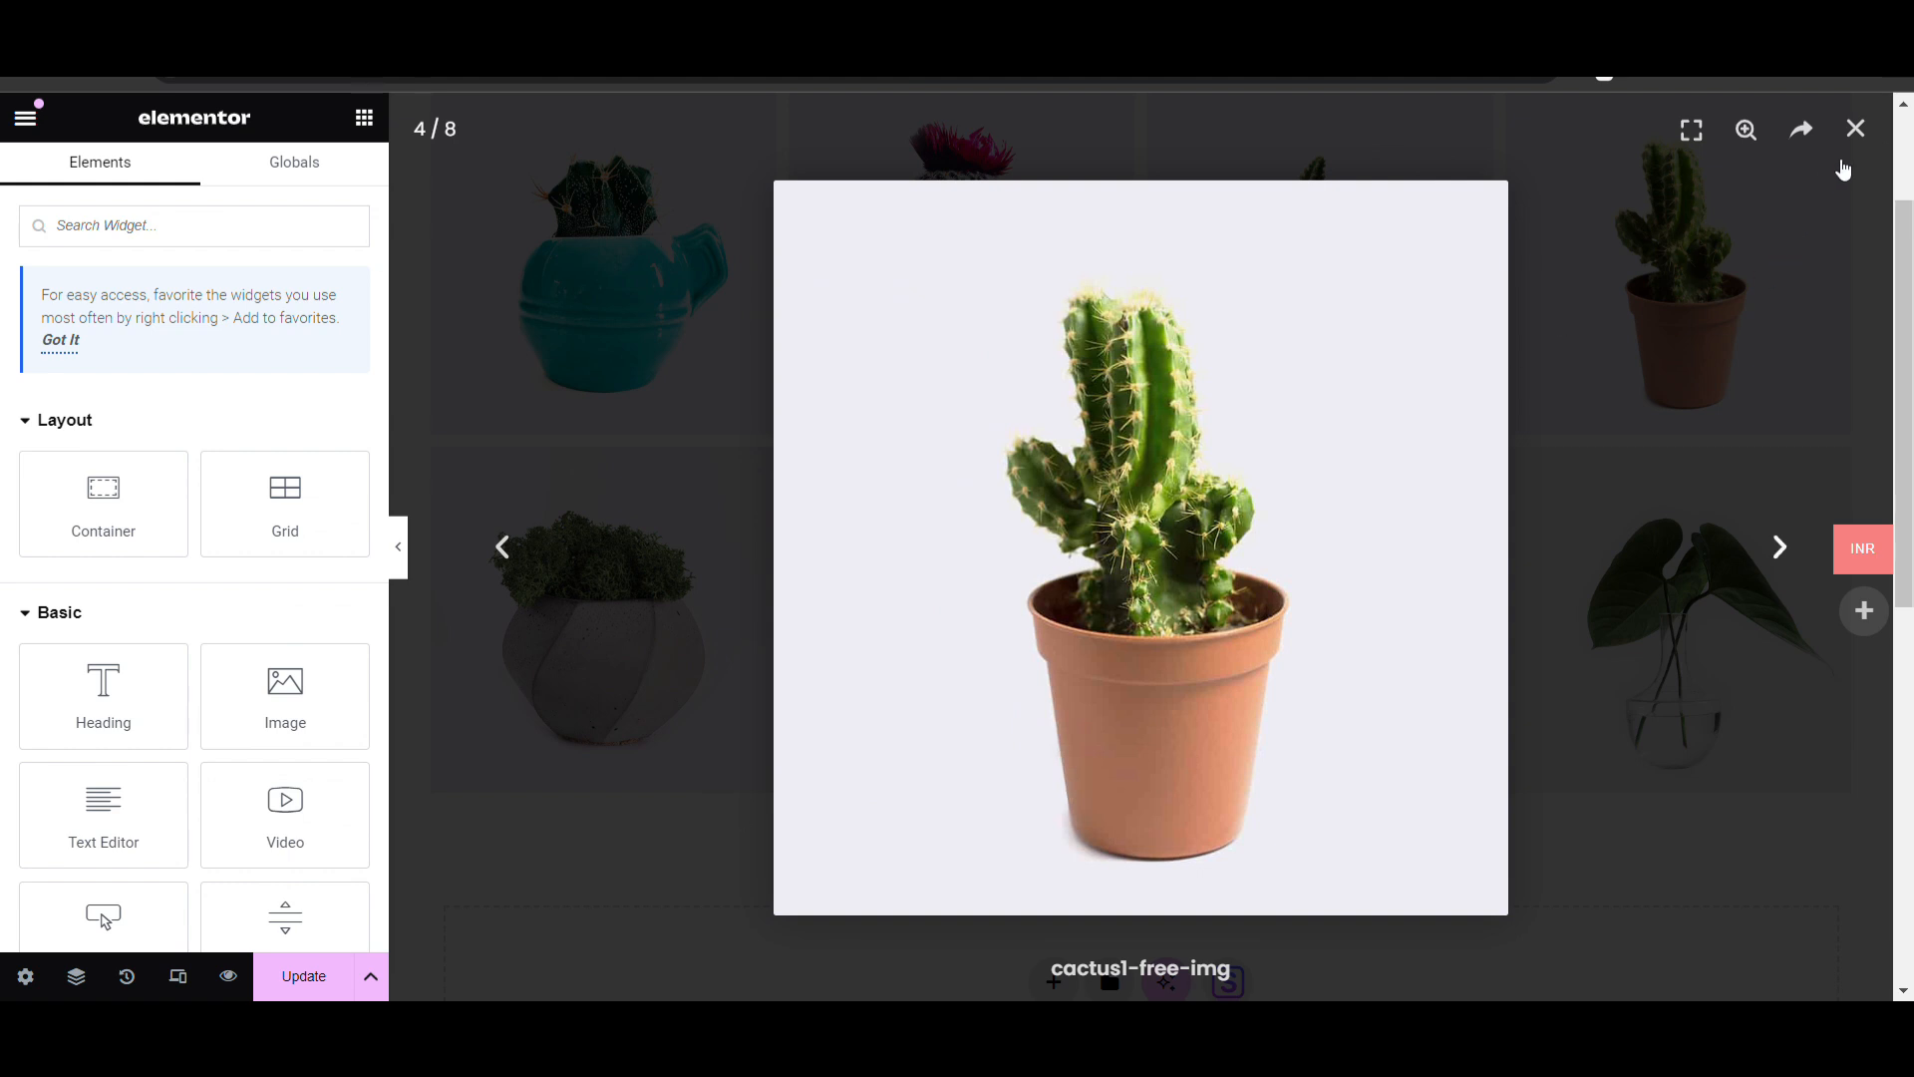
{"action": "left_click", "coordinate": [1875, 145]}
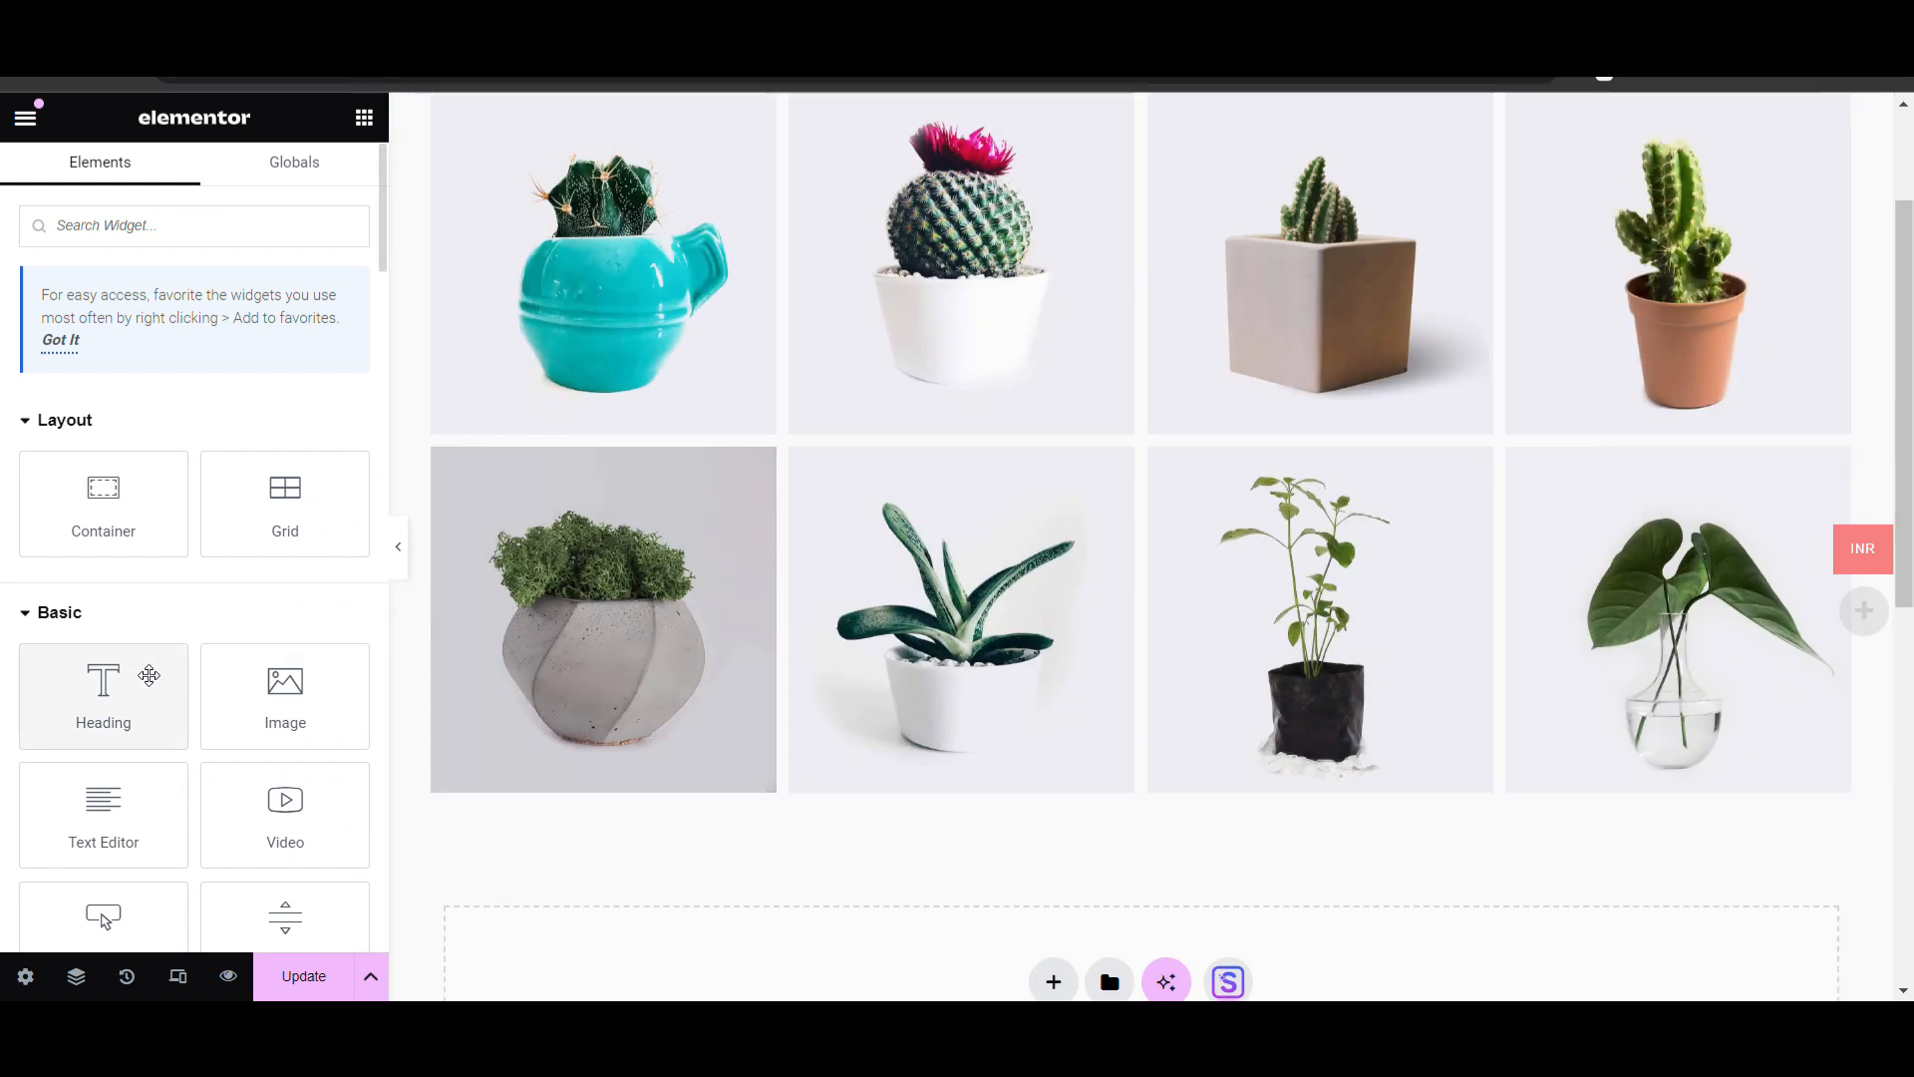
Reopen the Gallery widget for editing and turn off the "All" filter in its filter bar
{"action": "left_click", "coordinate": [598, 452]}
{"action": "scroll", "coordinate": [119, 599], "scroll_direction": "down", "scroll_amount": 1}
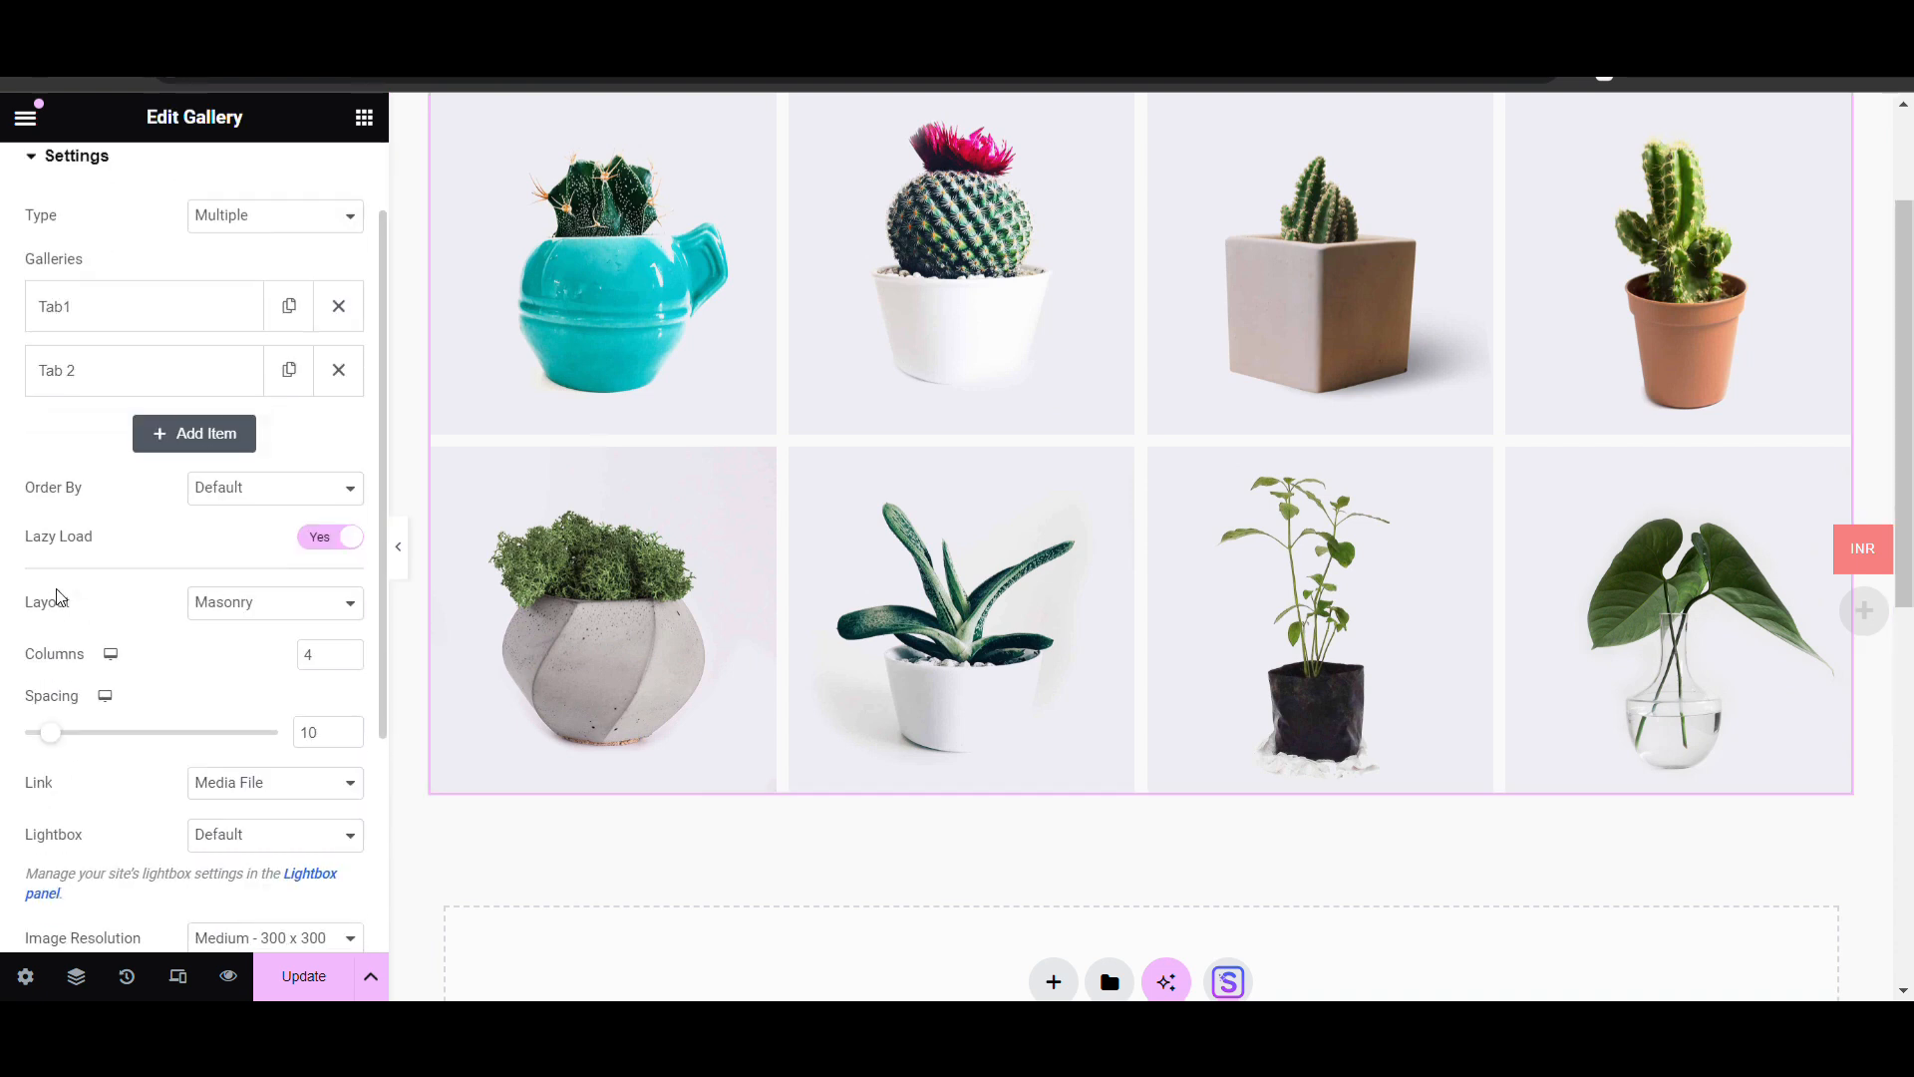
{"action": "scroll", "coordinate": [174, 570], "scroll_direction": "down", "scroll_amount": 3}
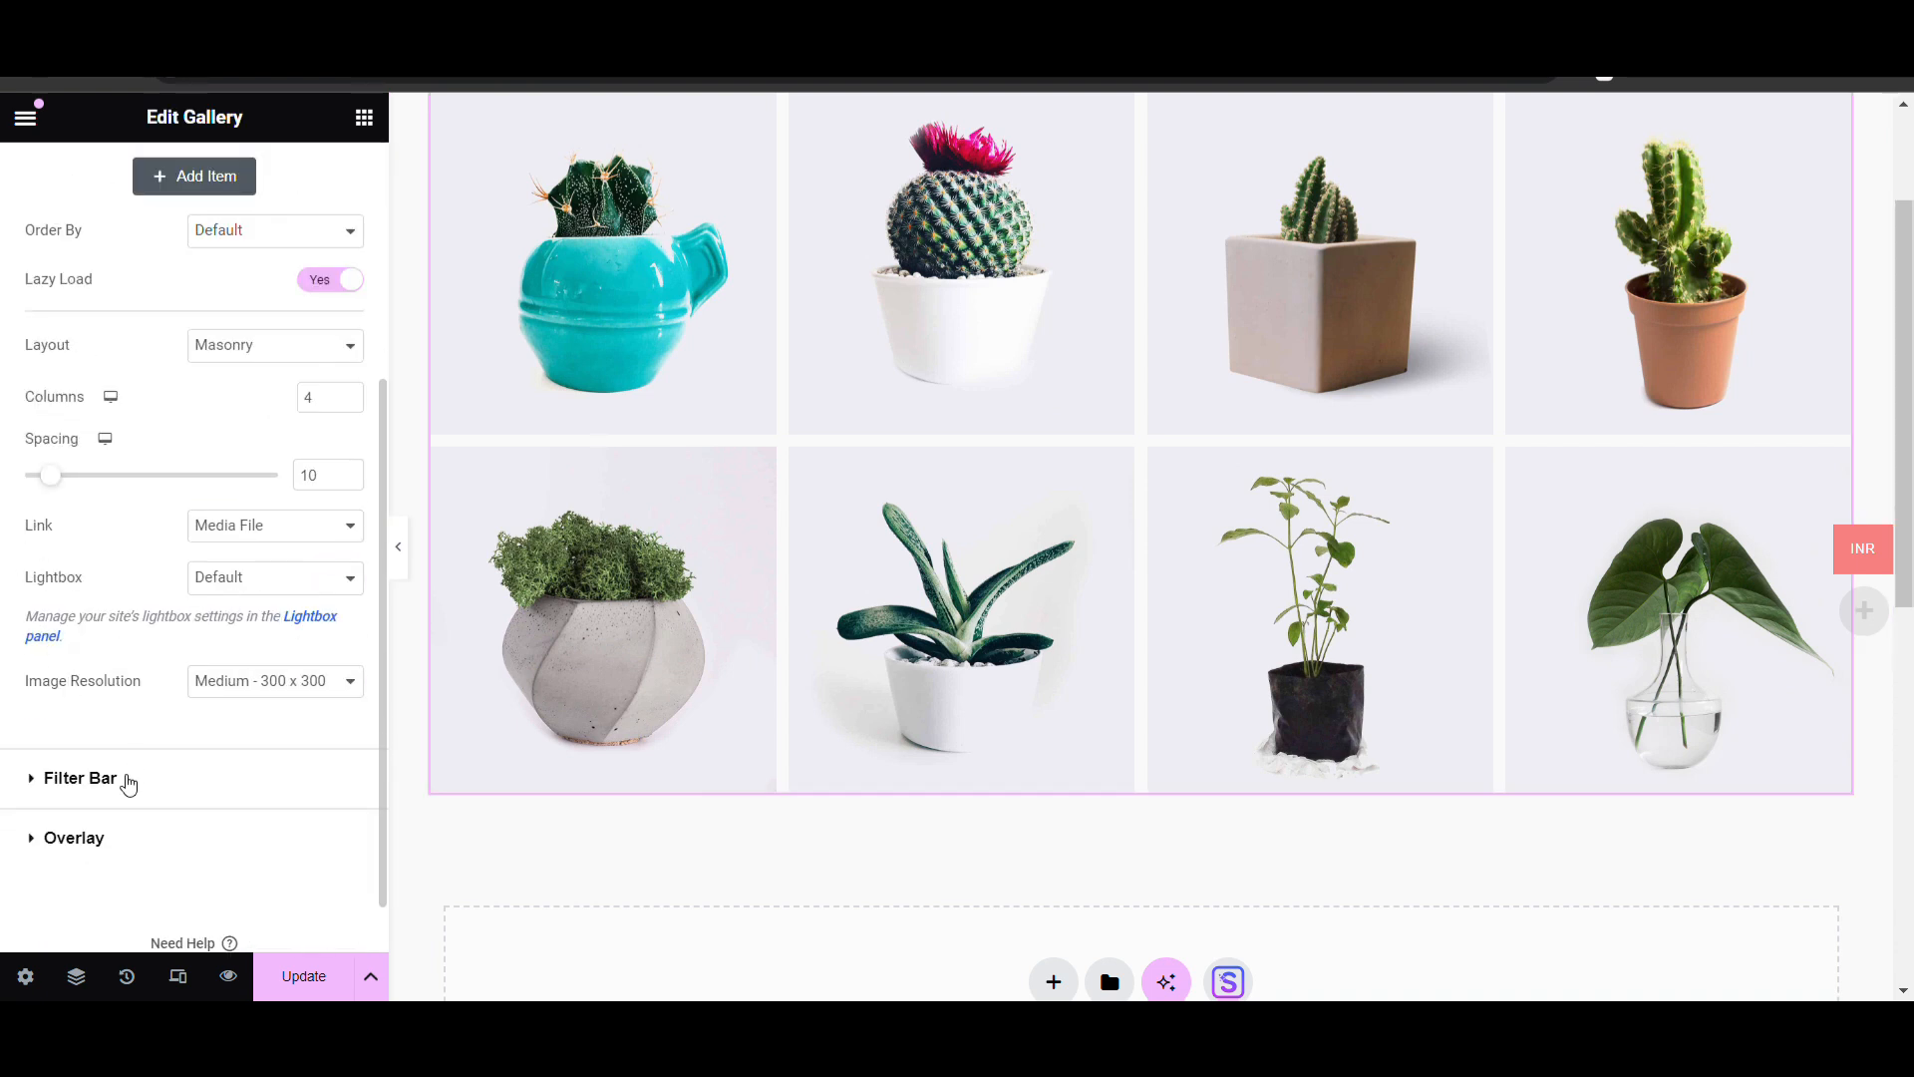
{"action": "left_click", "coordinate": [79, 778]}
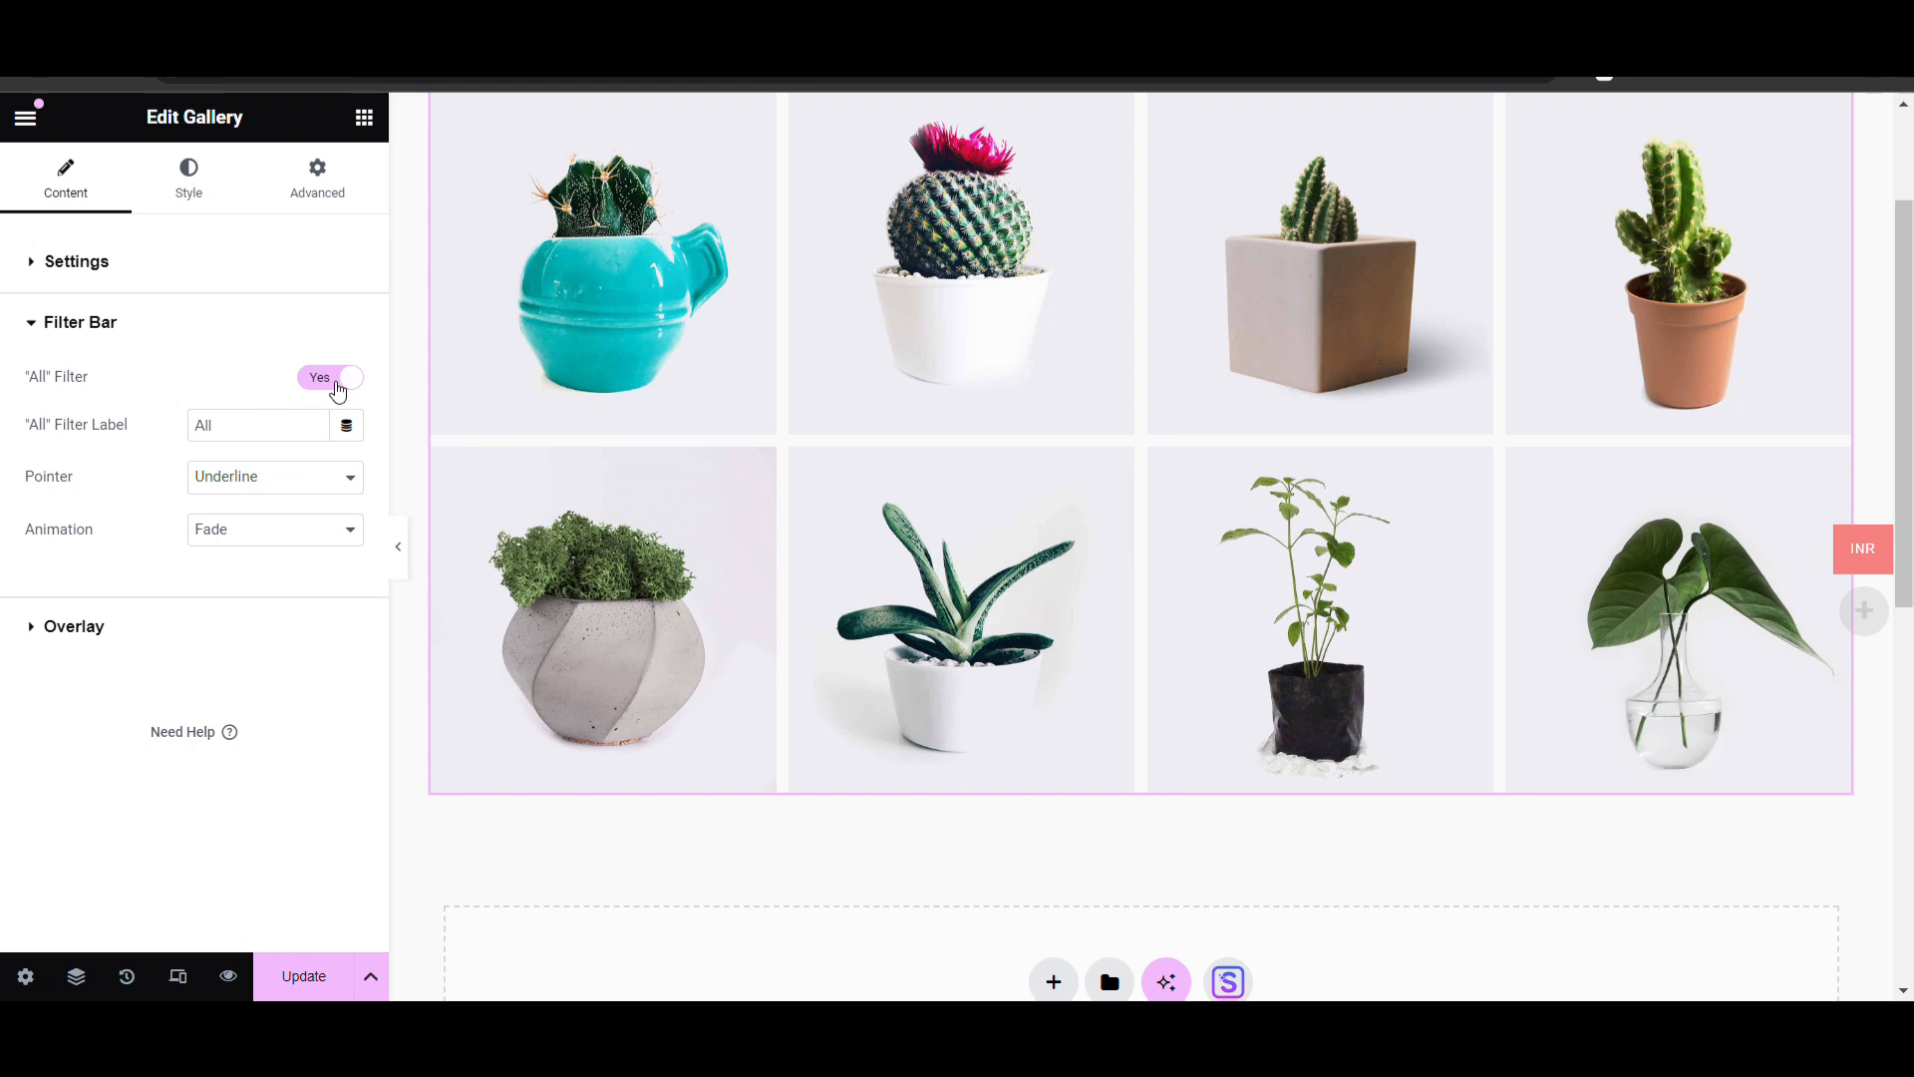
{"action": "left_click", "coordinate": [335, 379]}
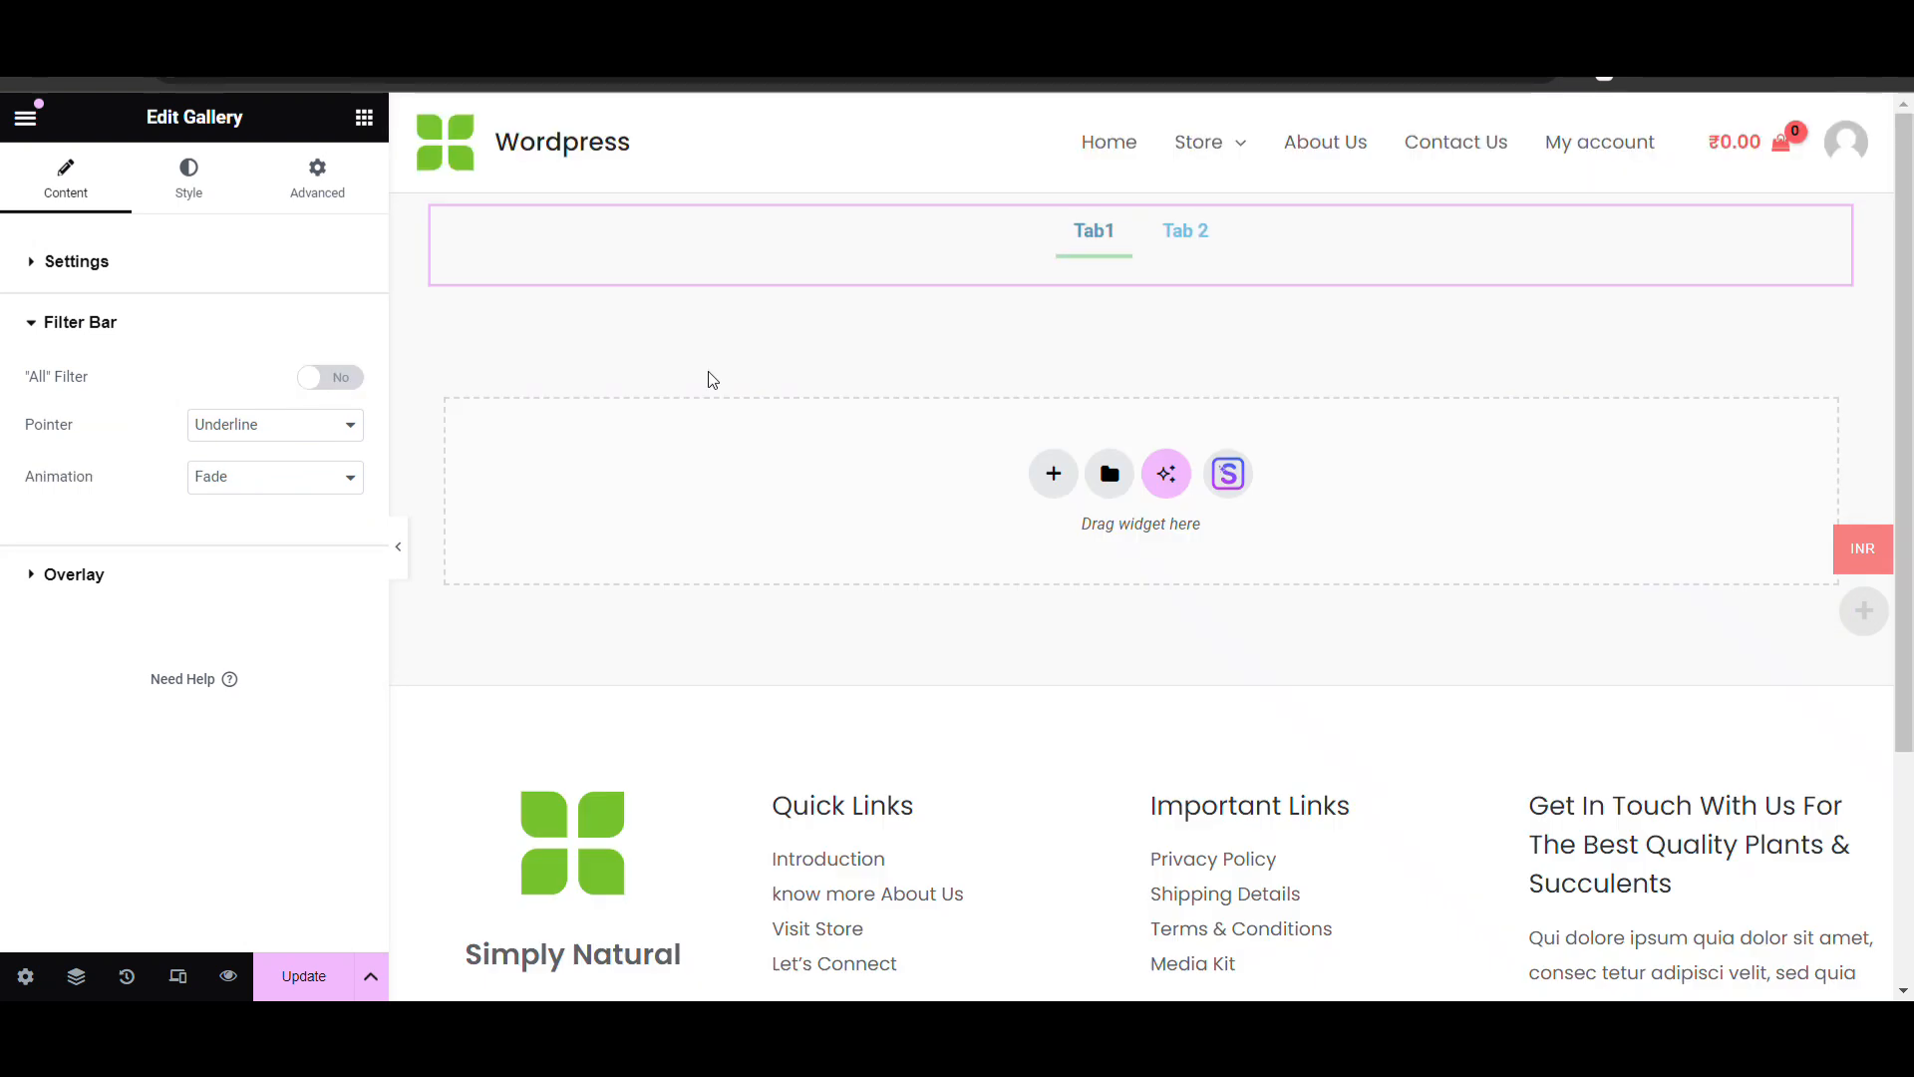
Return to the gallery settings, preview Tab 2, Tab 3 and Tab1 on the page, and collapse the Tab 3 item
{"action": "left_click", "coordinate": [1213, 245]}
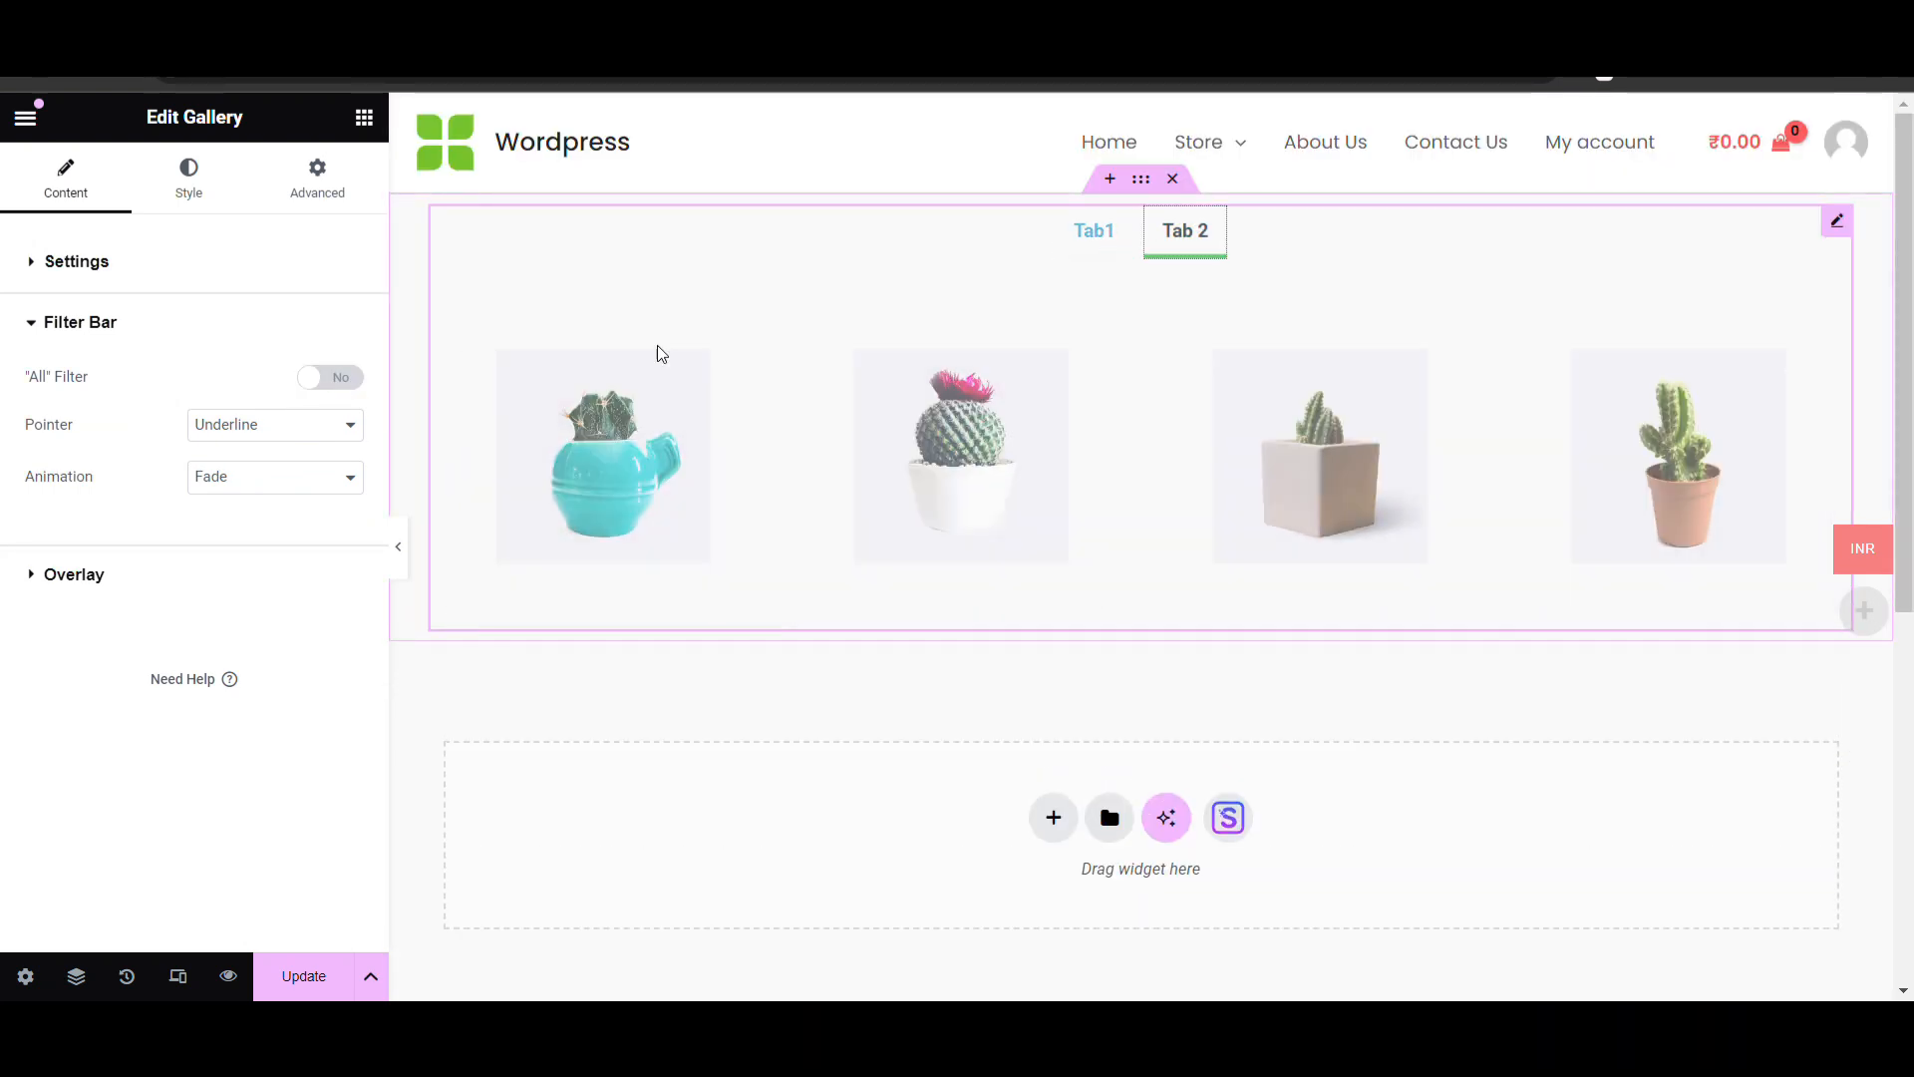
{"action": "left_click", "coordinate": [118, 281]}
{"action": "left_click", "coordinate": [1236, 232]}
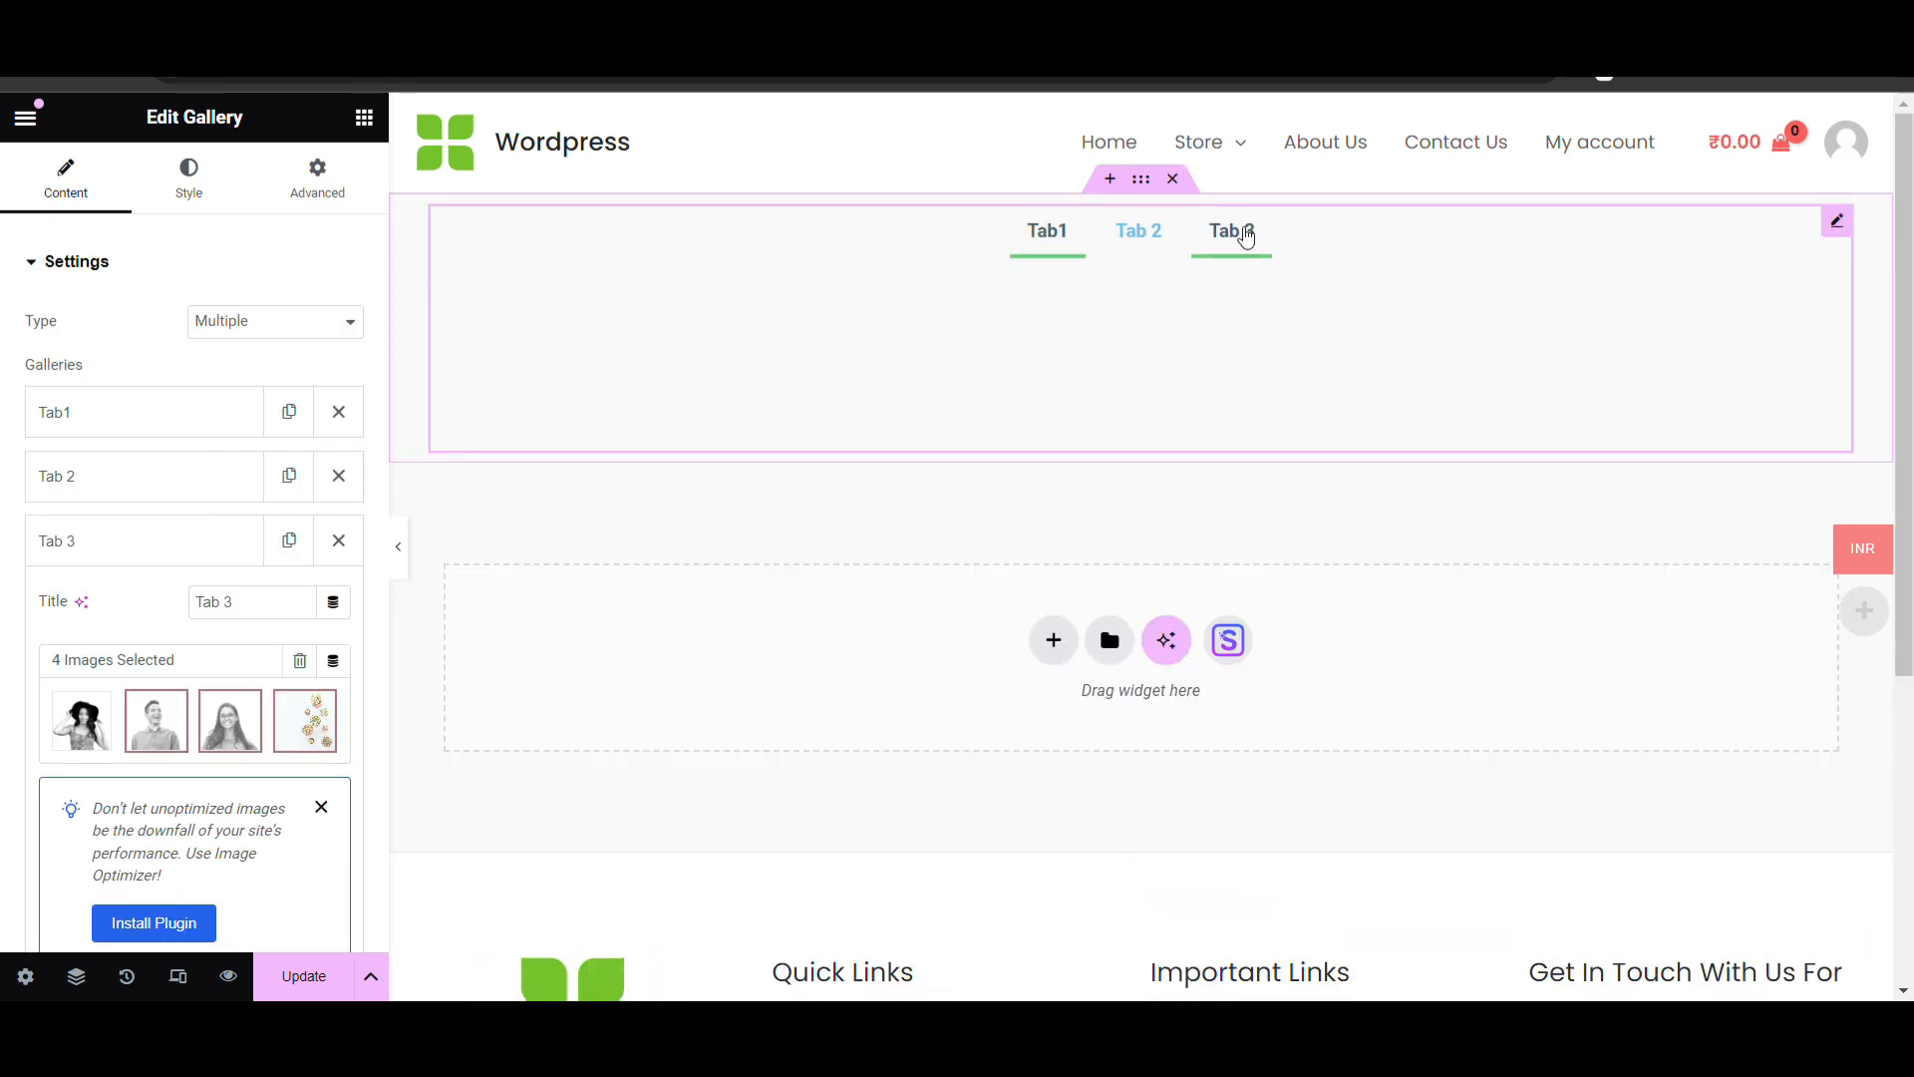
{"action": "left_click", "coordinate": [1250, 234]}
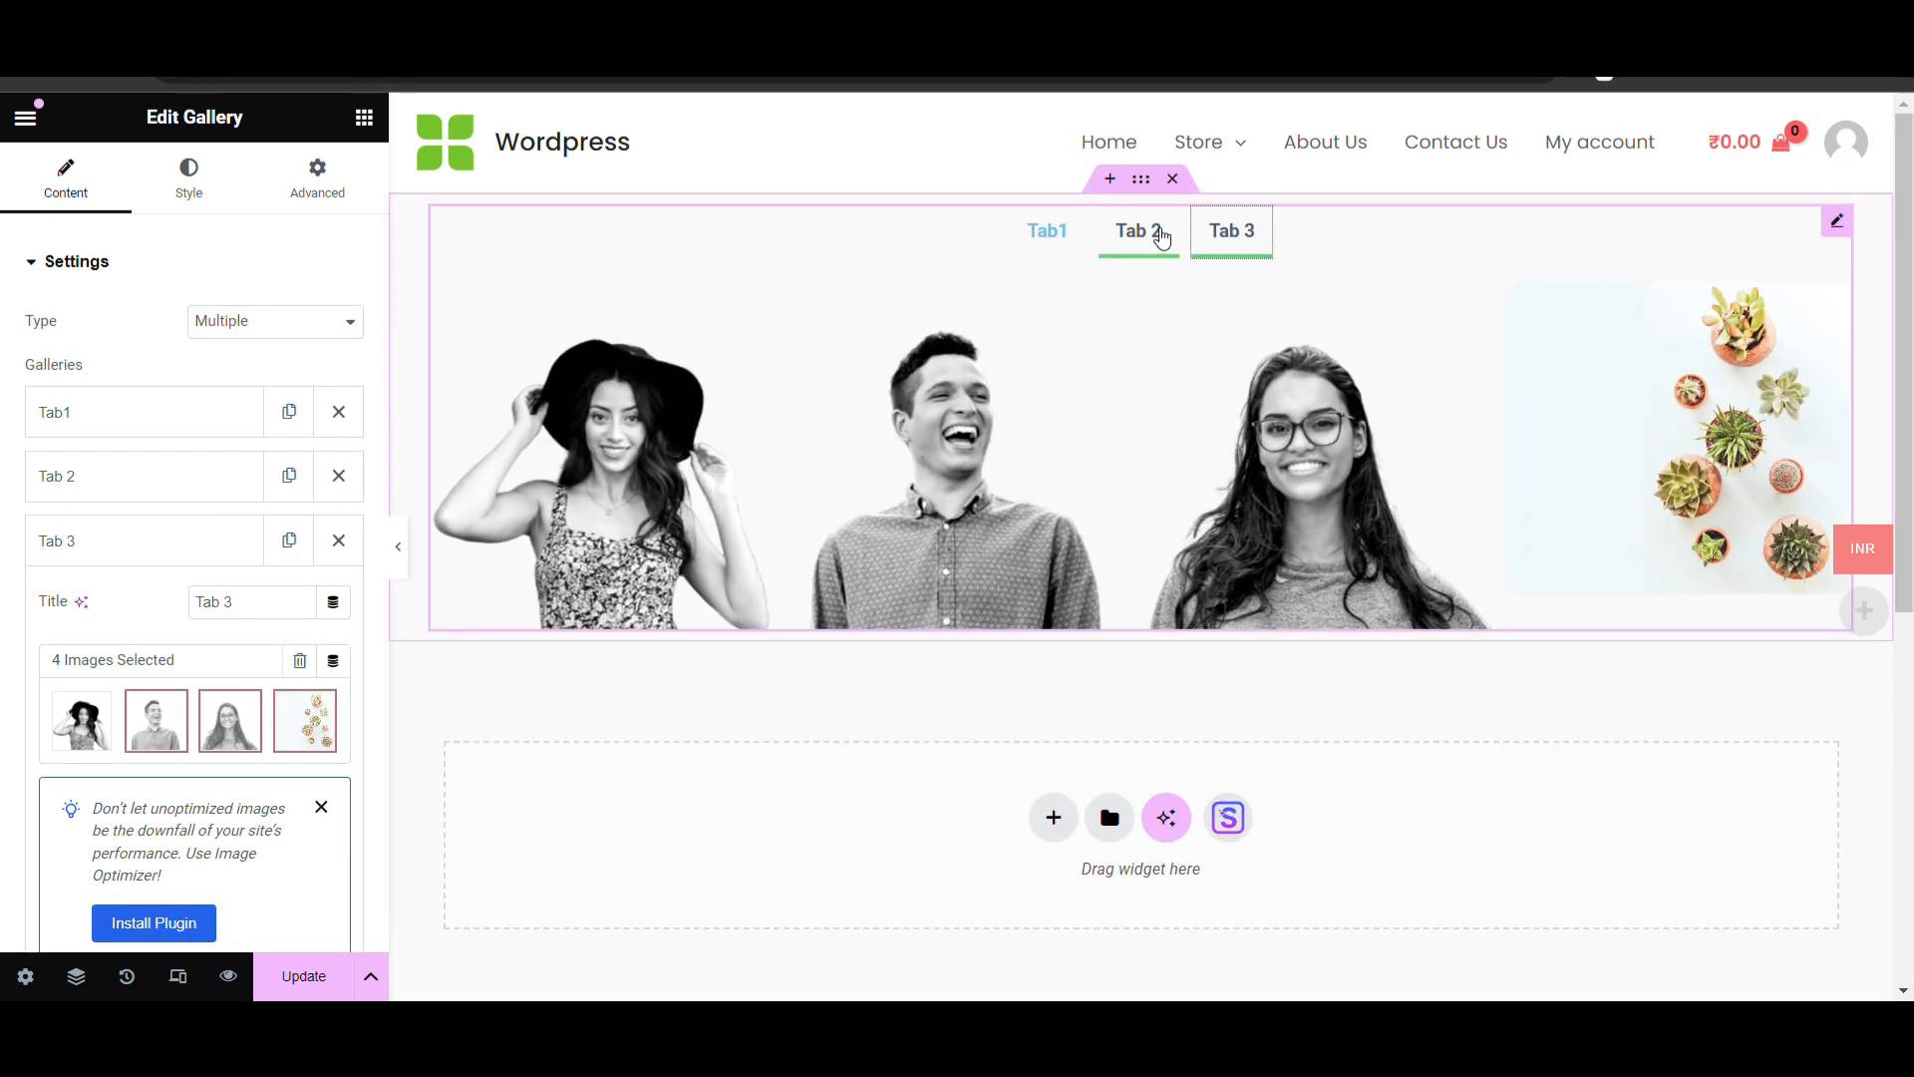
{"action": "left_click", "coordinate": [1059, 239]}
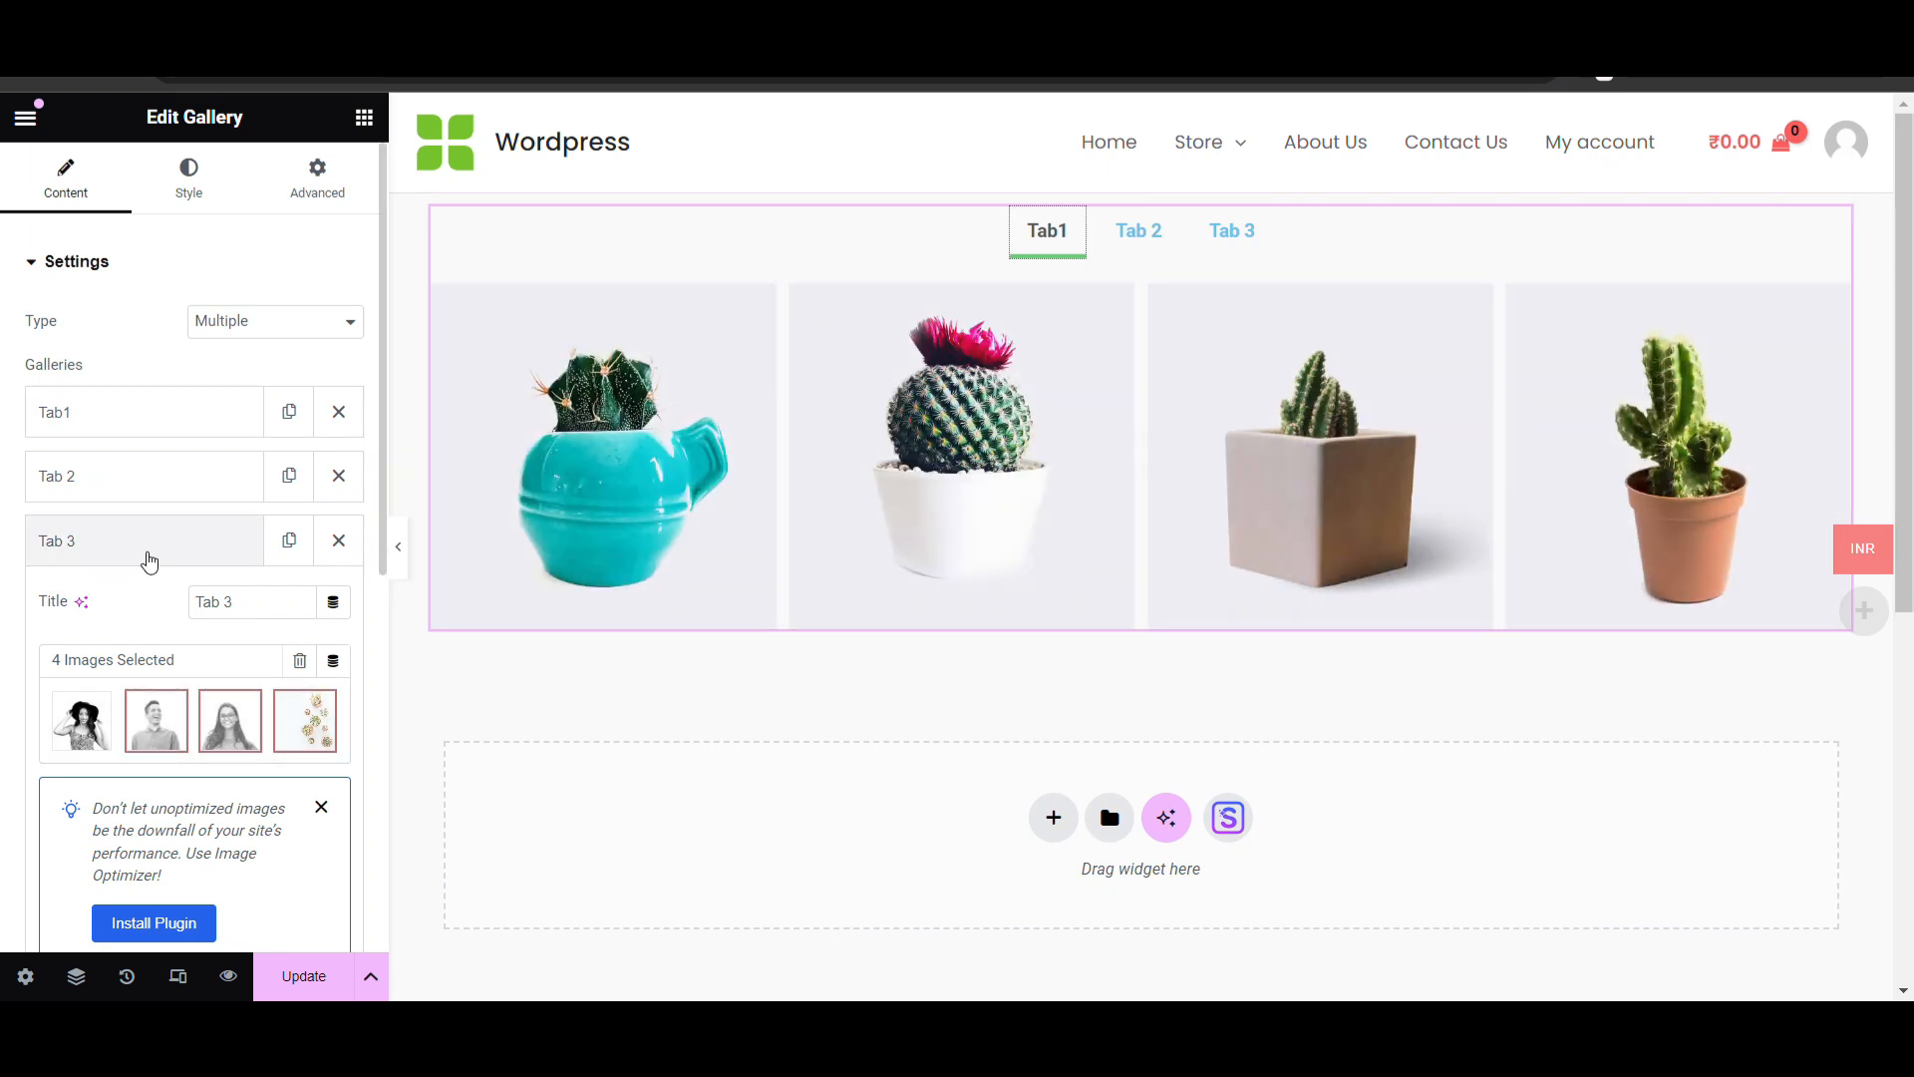
{"action": "left_click", "coordinate": [148, 556]}
{"action": "scroll", "coordinate": [148, 539], "scroll_direction": "down", "scroll_amount": 2}
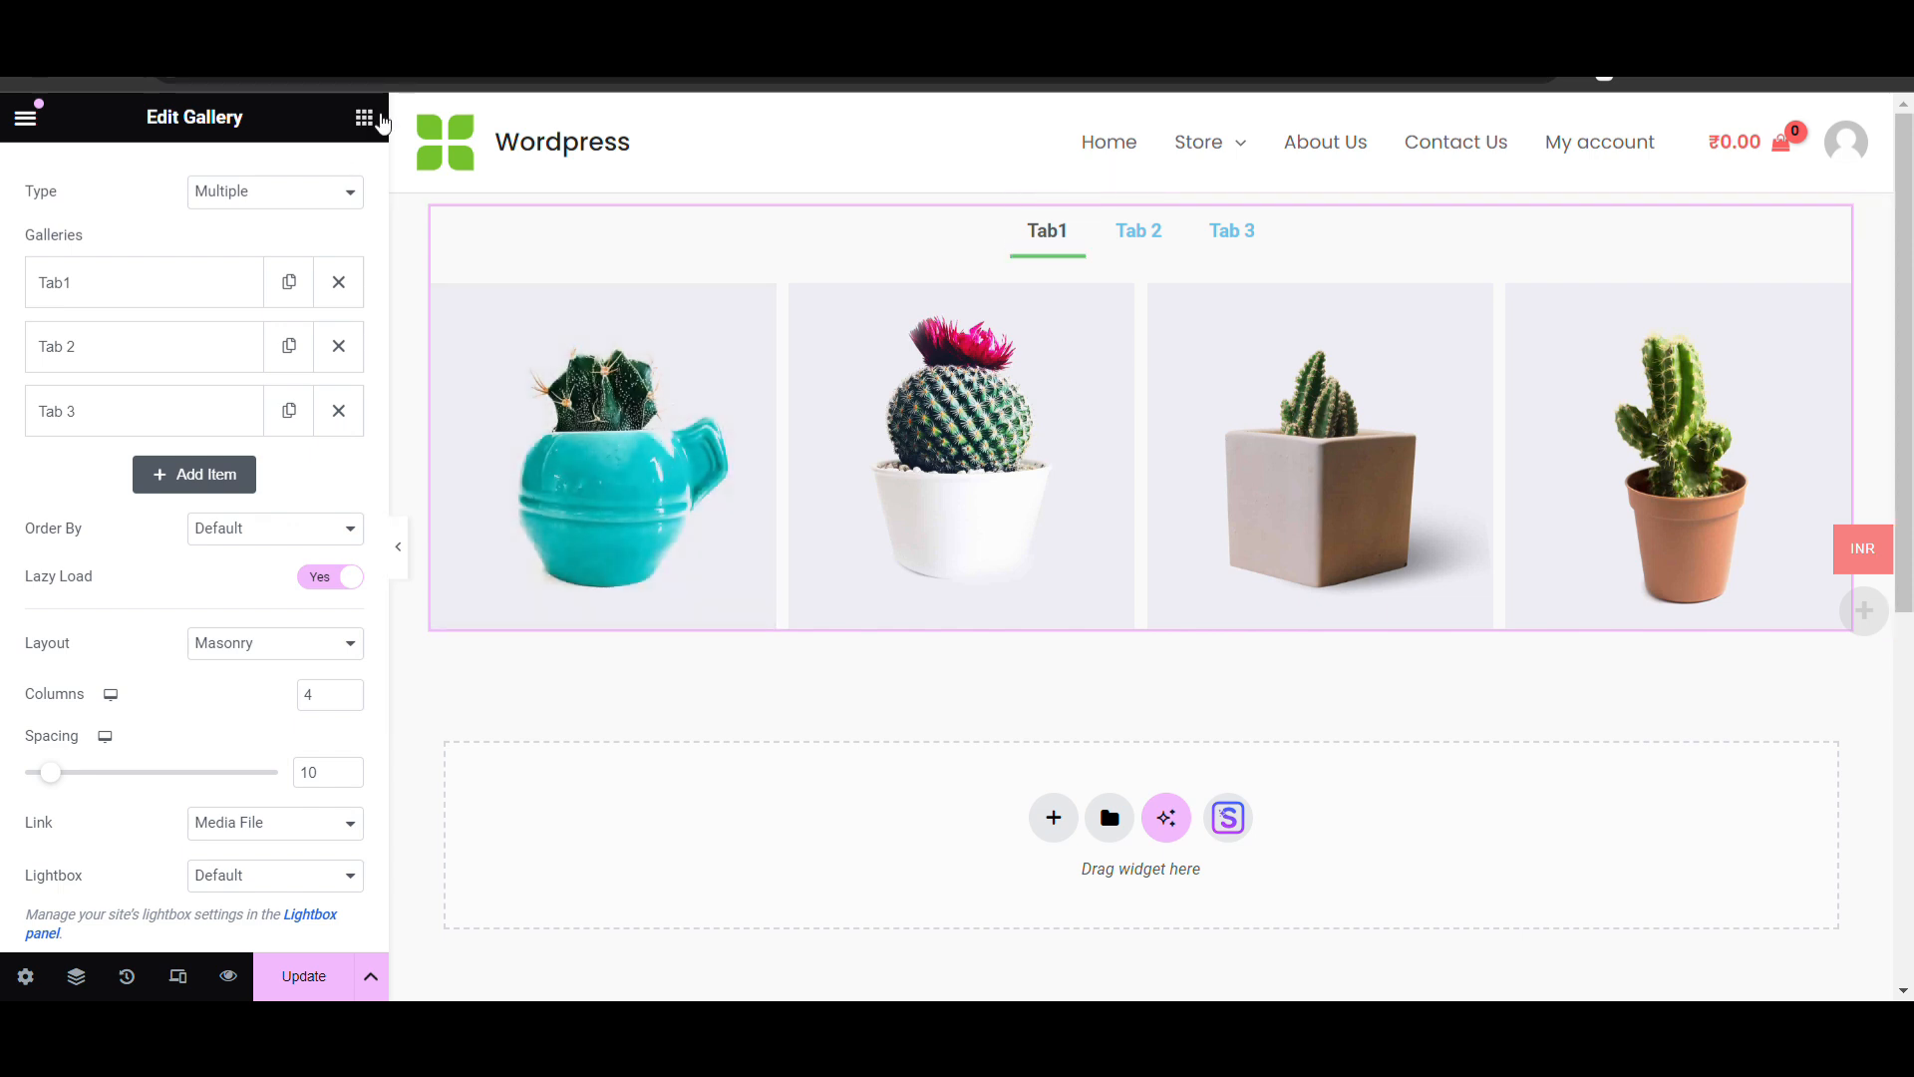
Insert a Heading widget above the gallery and set its title to "Gallery Tab"
{"action": "left_click", "coordinate": [364, 118]}
{"action": "type", "text": "hea"}
{"action": "left_click_drag", "start_coordinate": [137, 442], "coordinate": [1115, 225]}
{"action": "triple_click", "coordinate": [226, 365]}
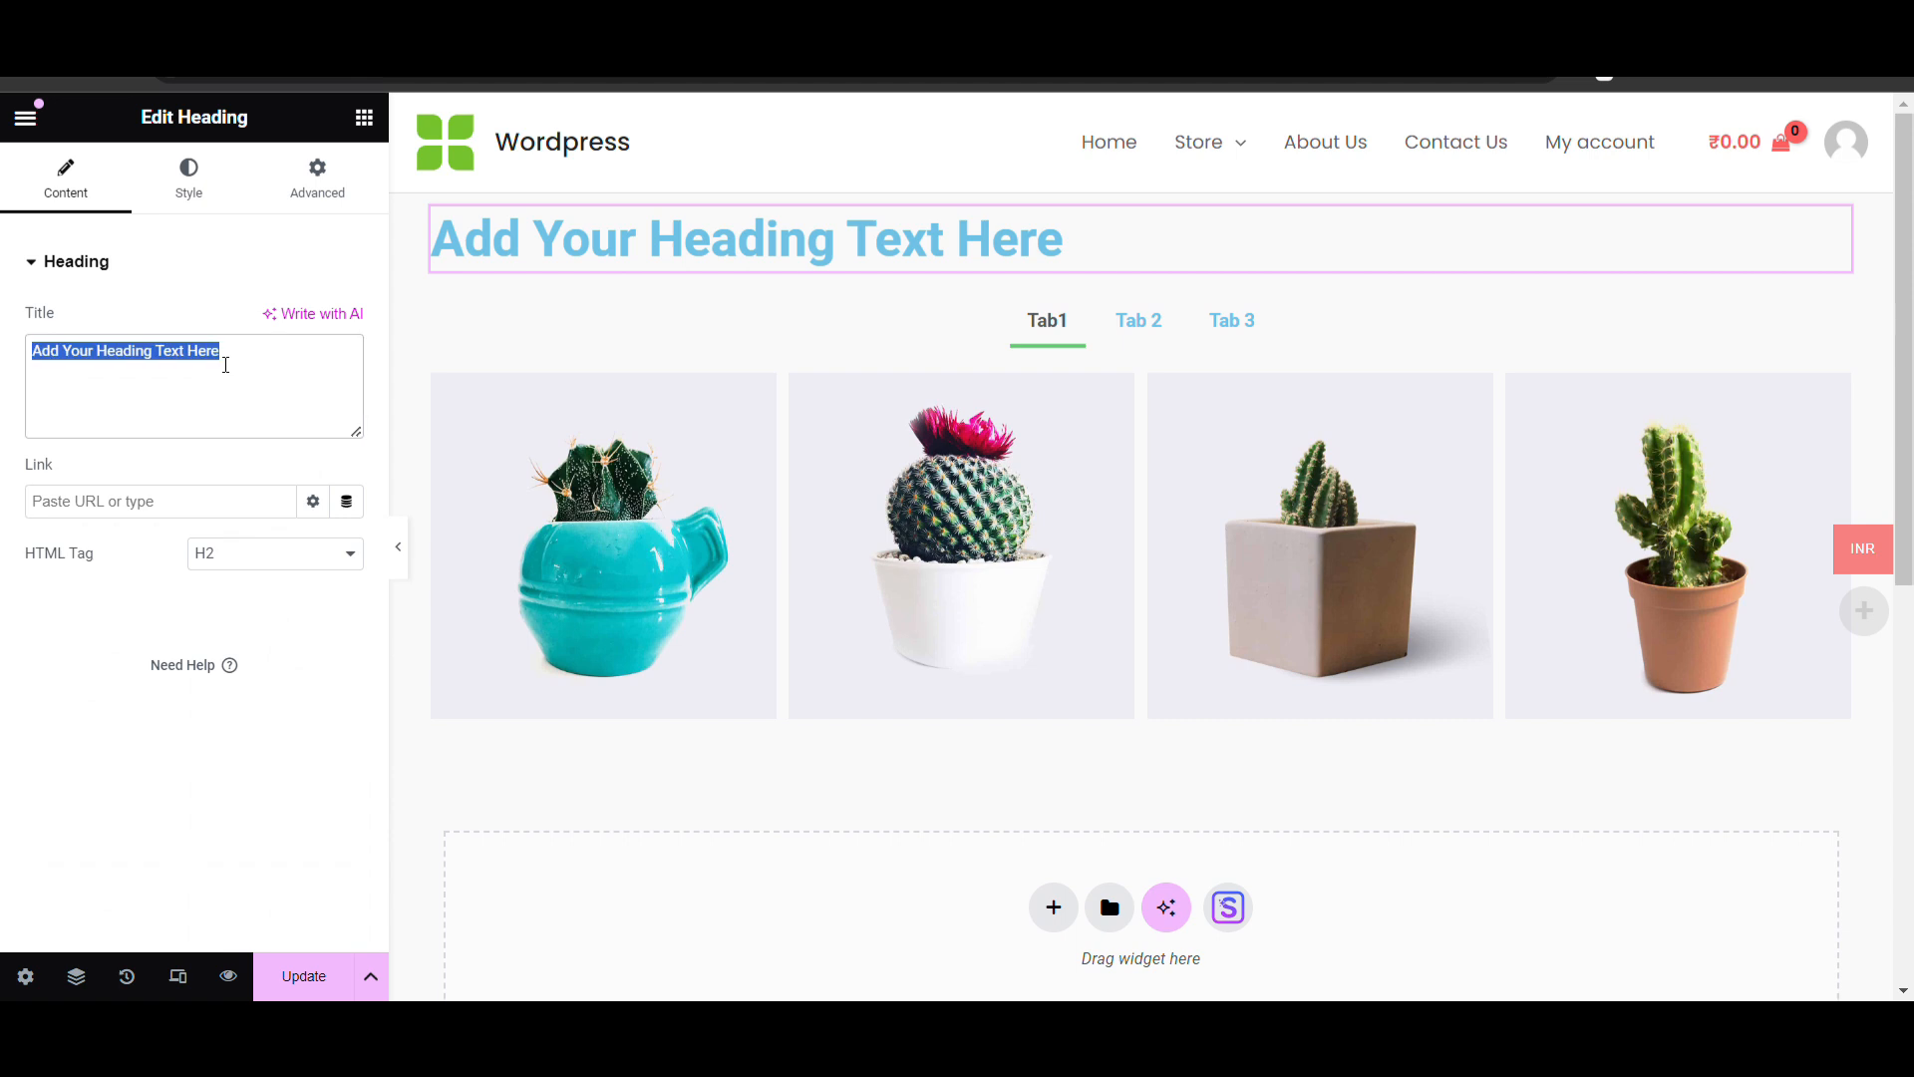
{"action": "type", "text": "GAllery"}
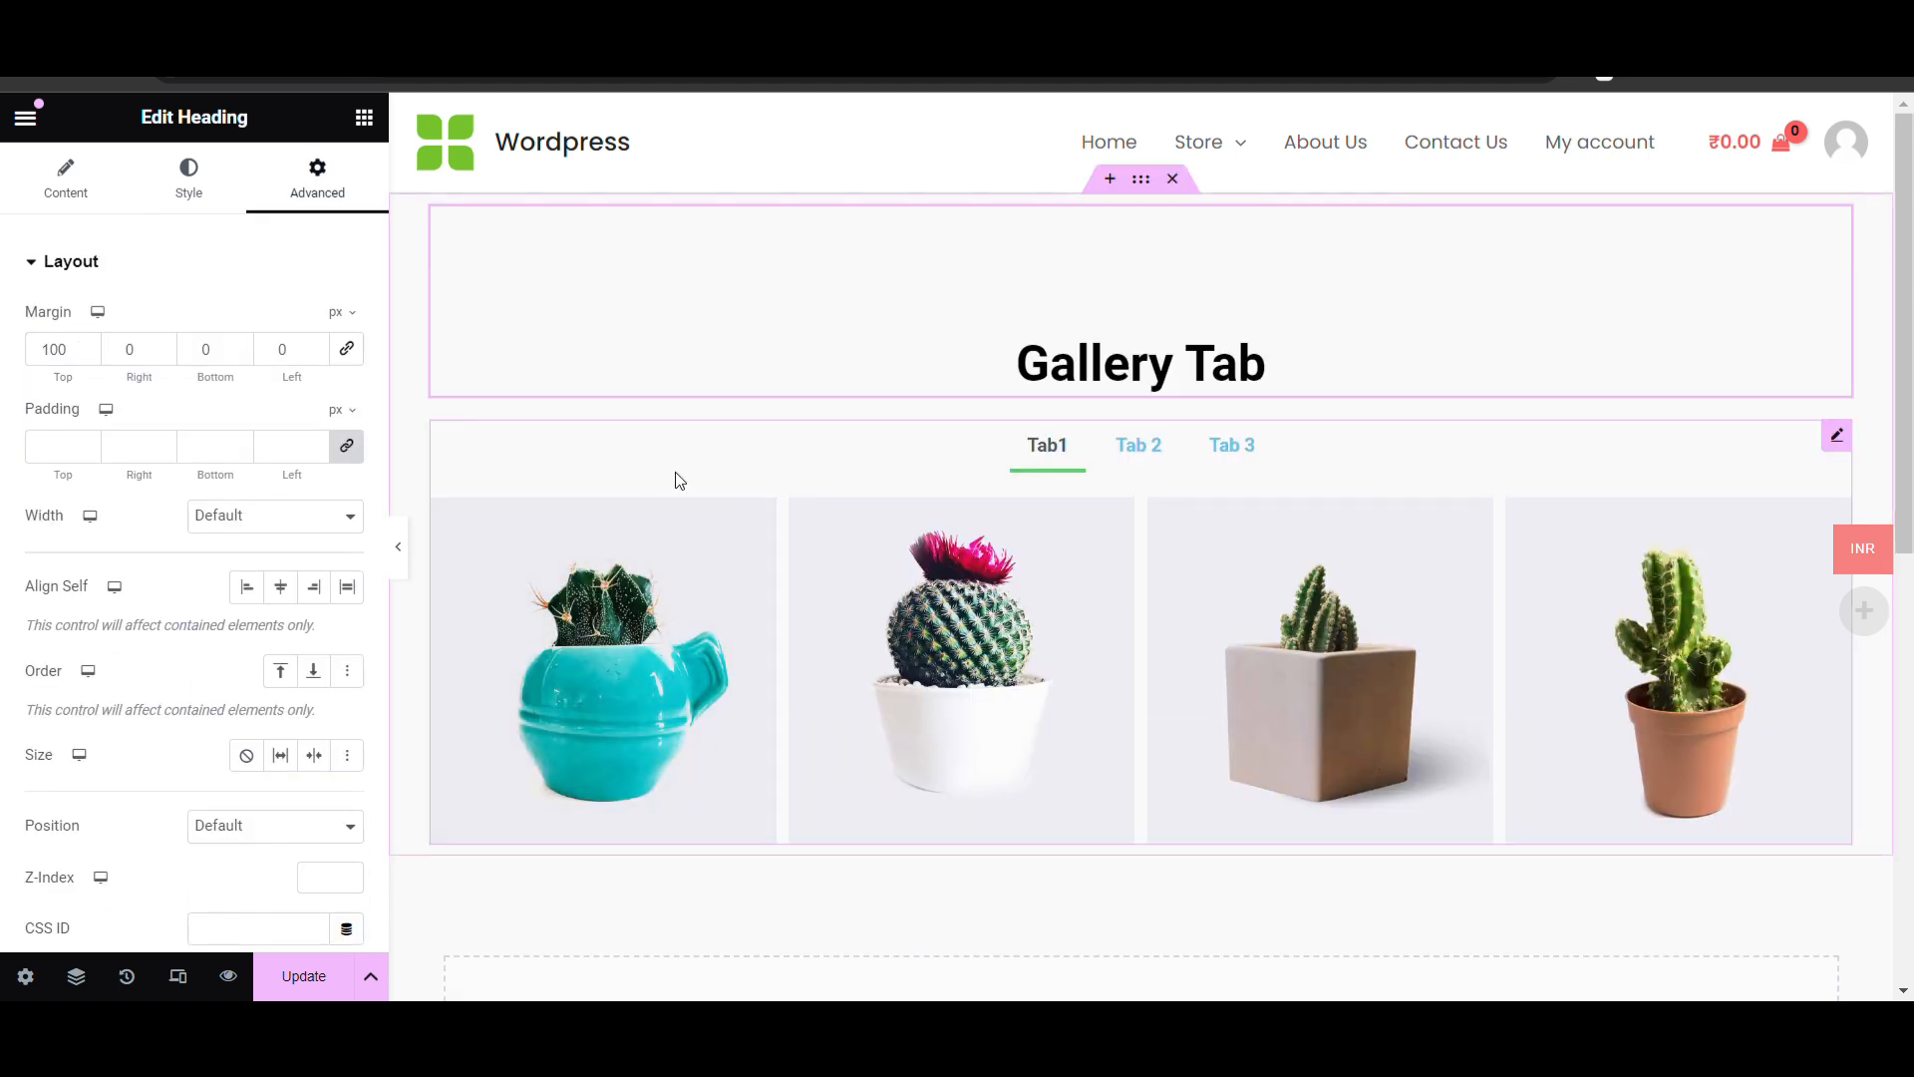
Try the Random order for the gallery's images and return Order By to Default
{"action": "left_click", "coordinate": [677, 479]}
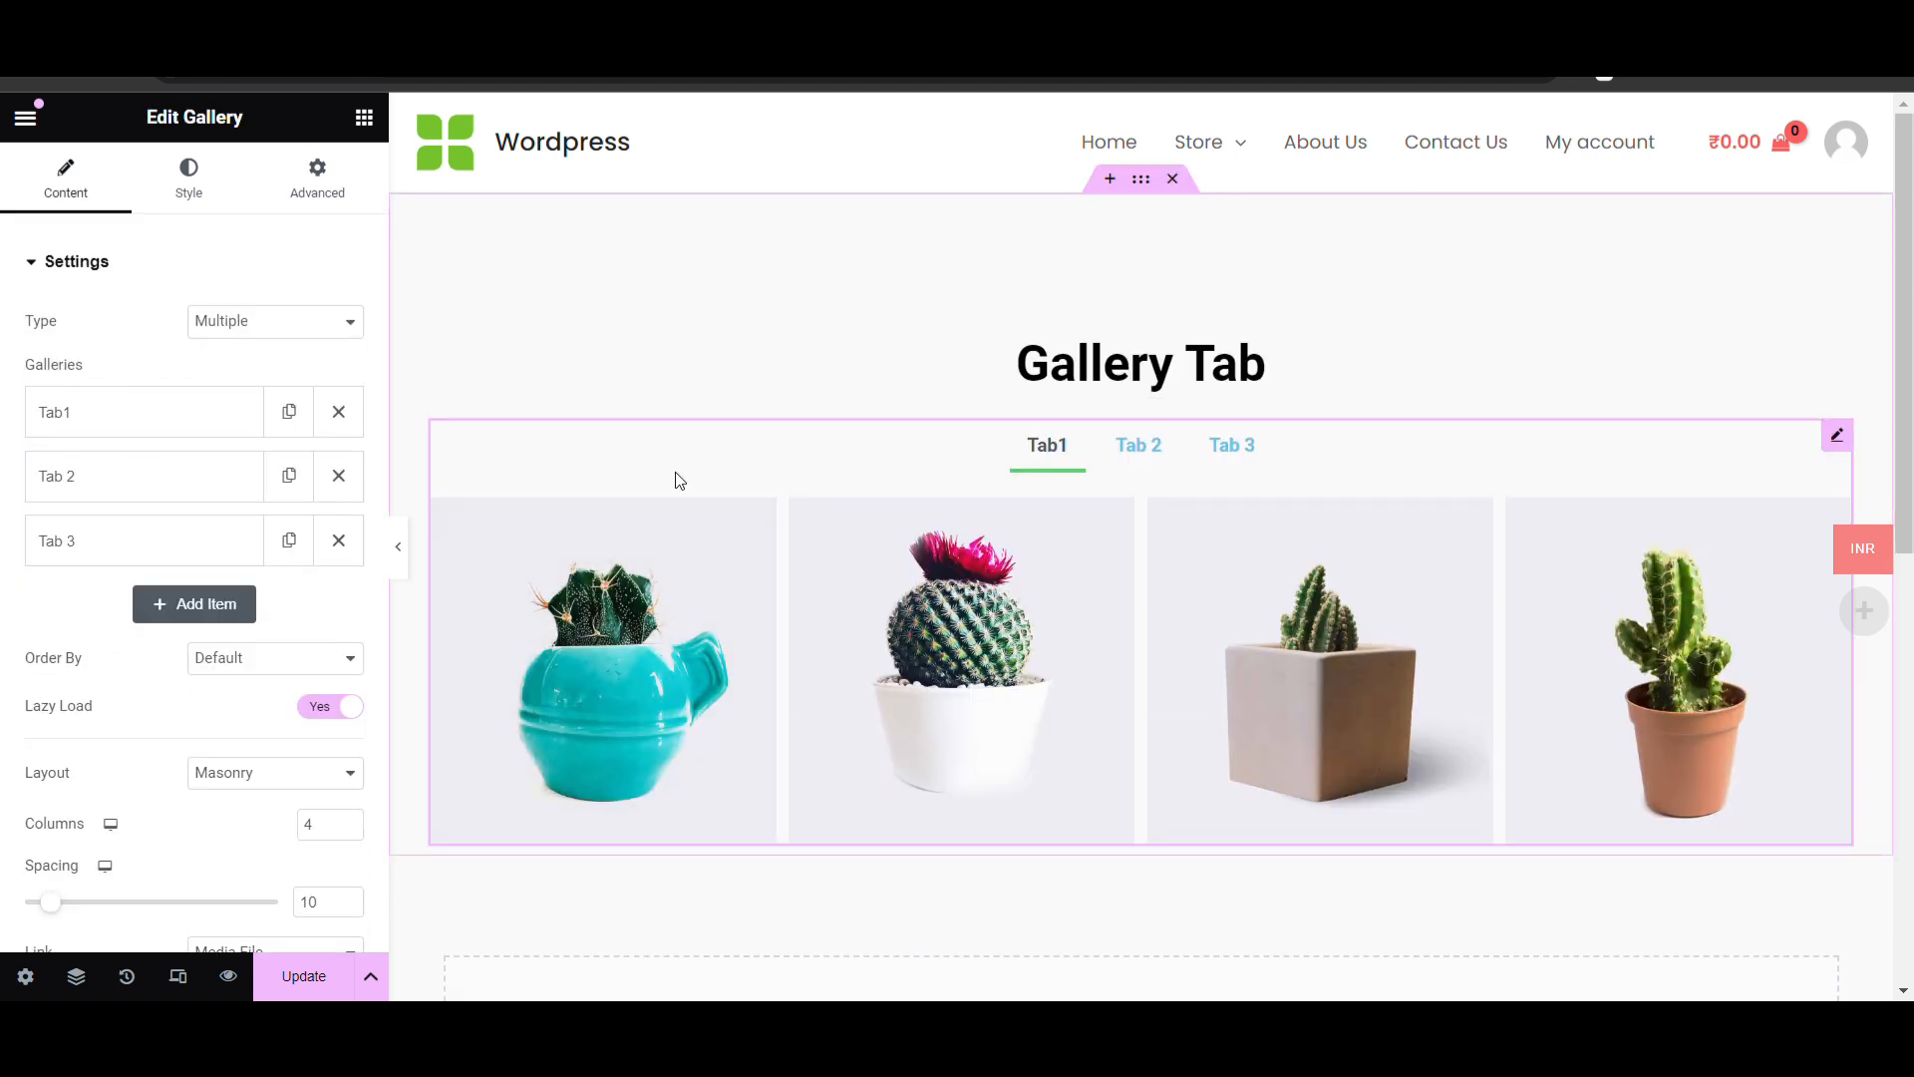
{"action": "scroll", "coordinate": [150, 618], "scroll_direction": "down", "scroll_amount": 2}
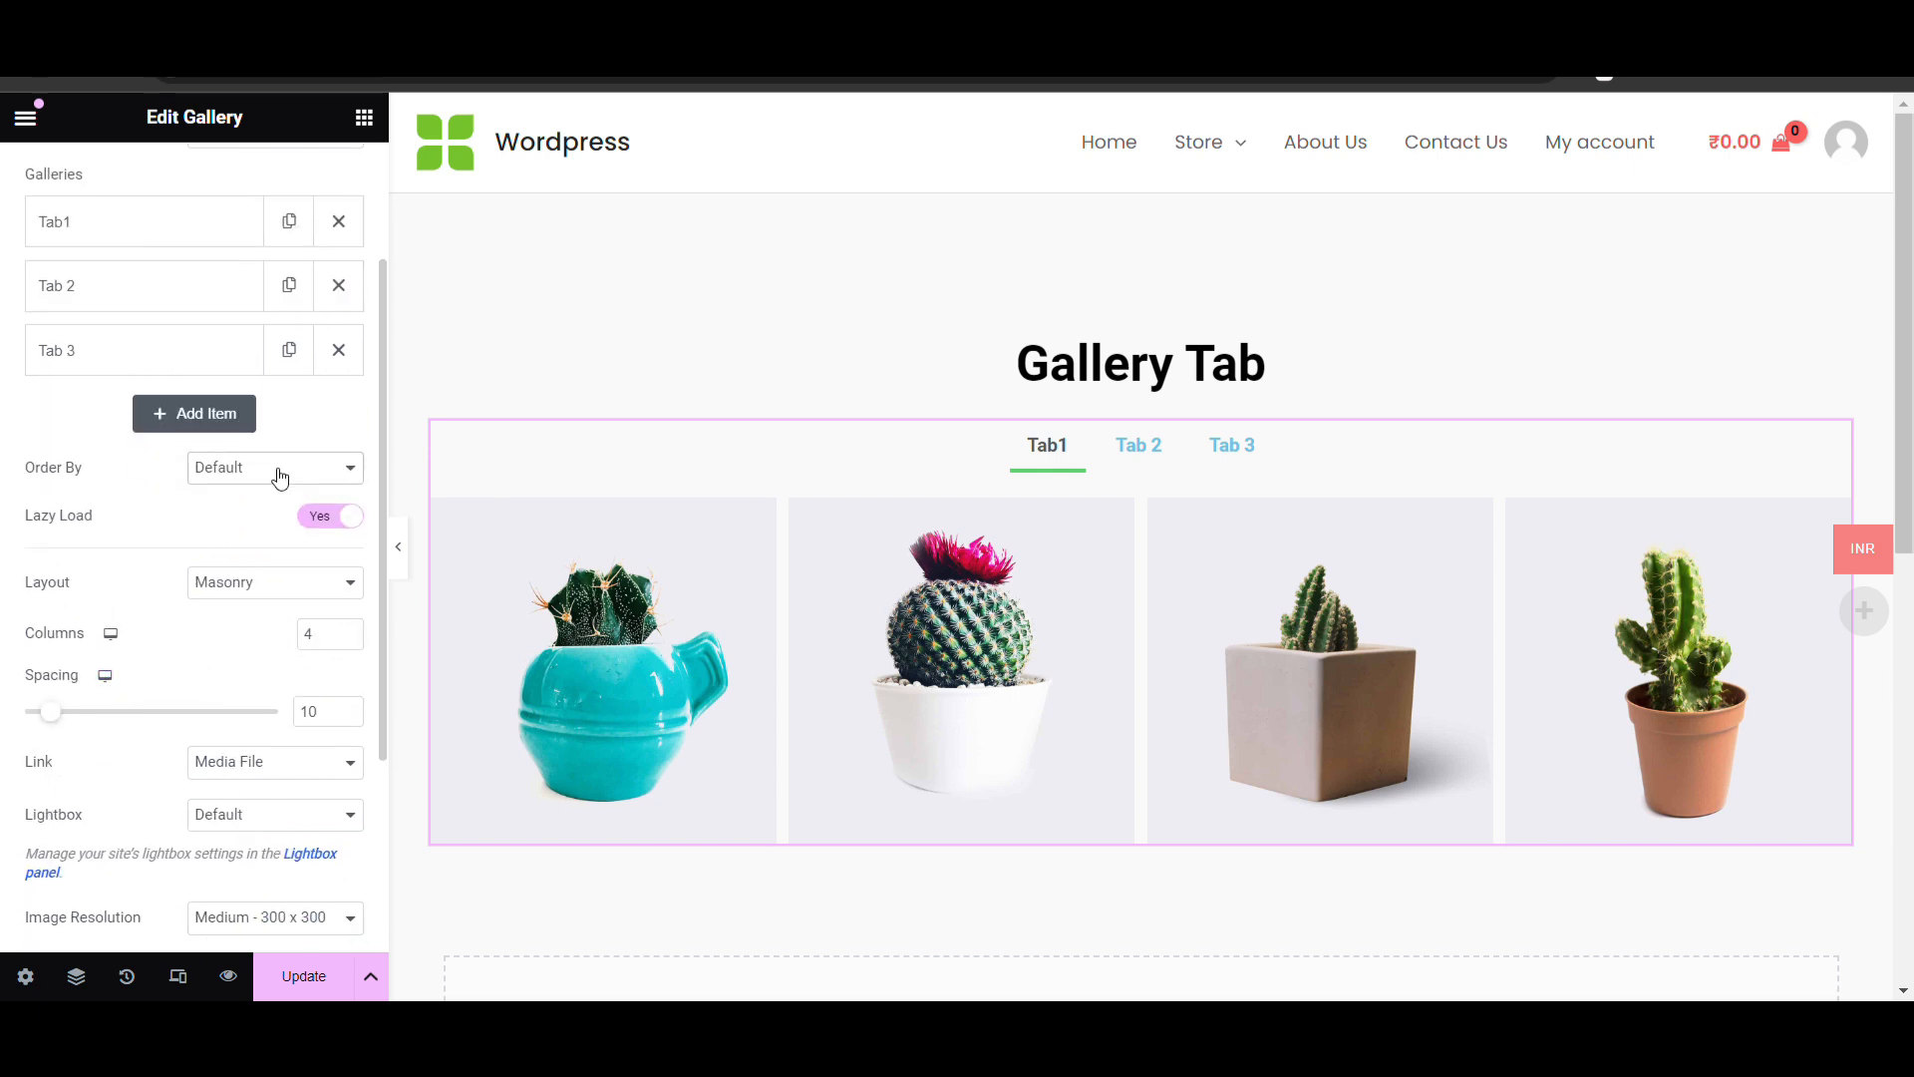
{"action": "left_click", "coordinate": [257, 526]}
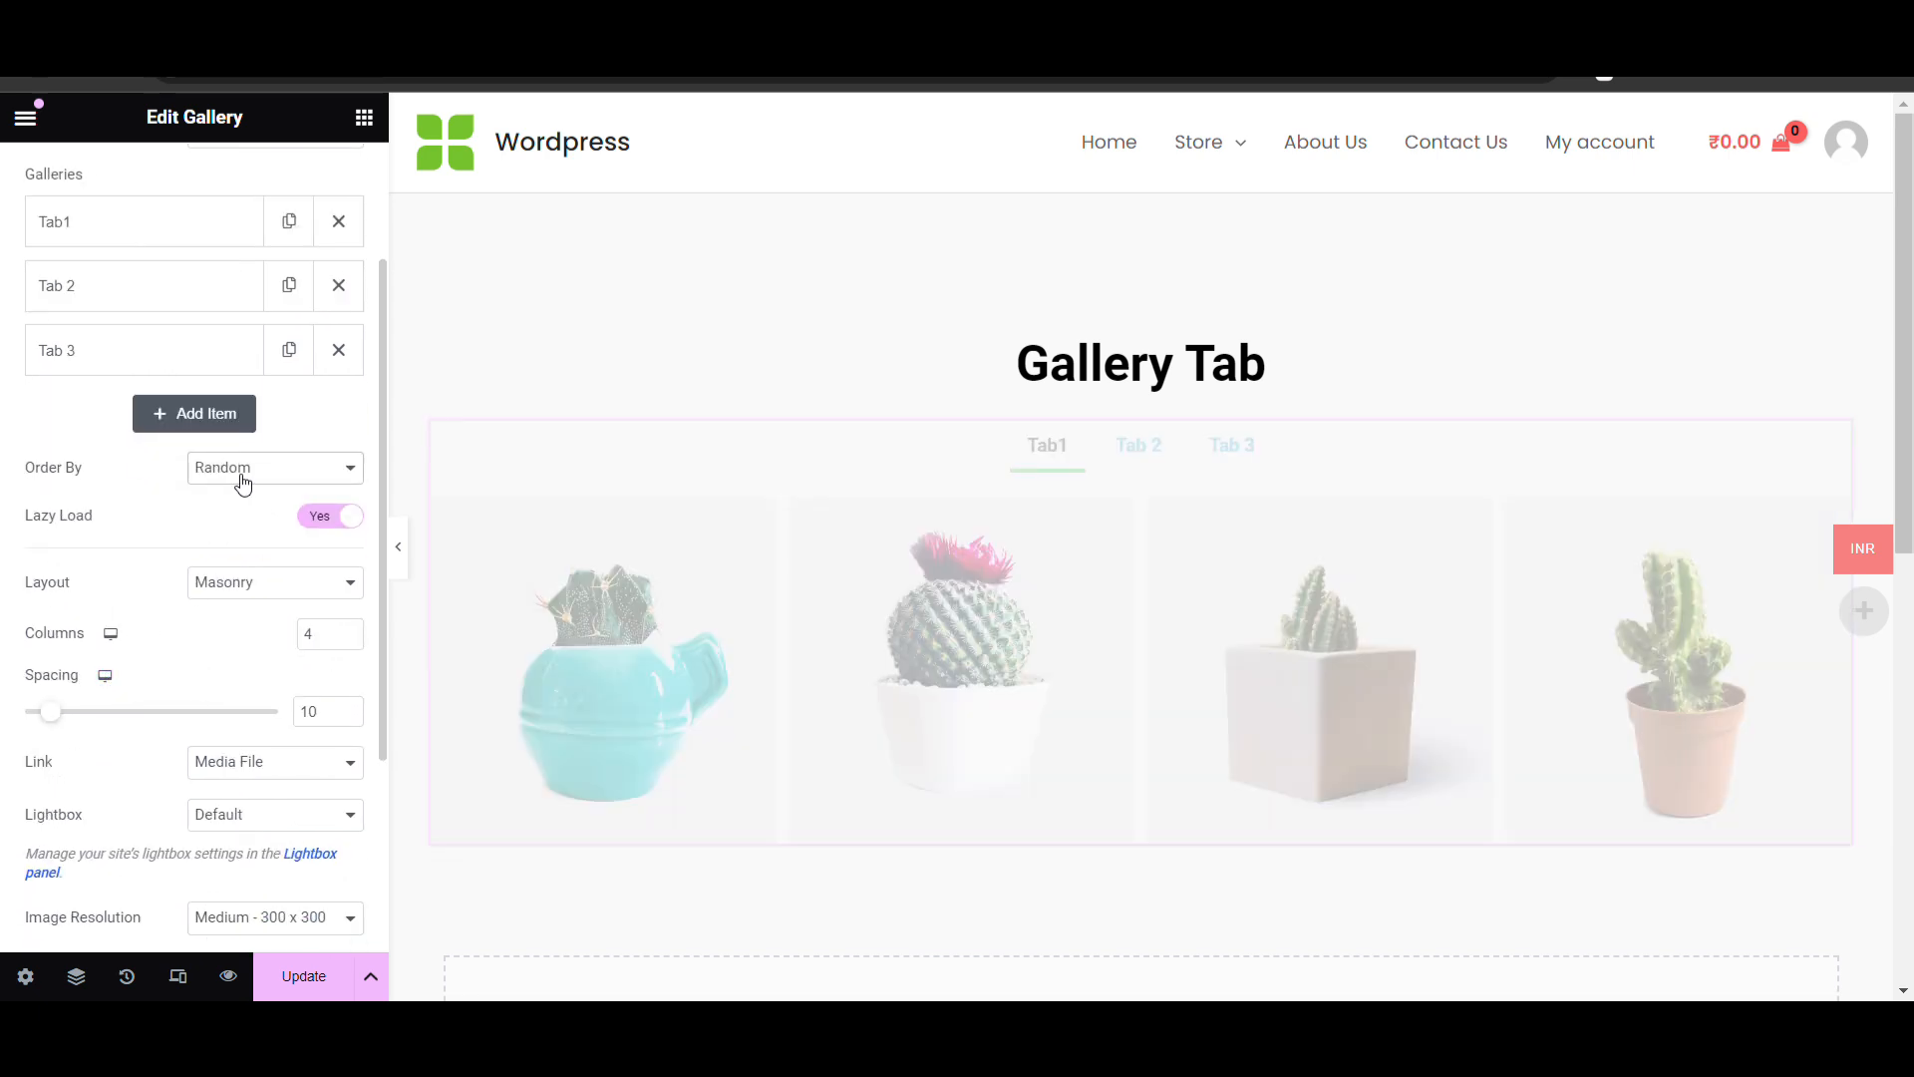
{"action": "left_click", "coordinate": [241, 477]}
{"action": "left_click", "coordinate": [239, 497]}
{"action": "scroll", "coordinate": [241, 617], "scroll_direction": "down", "scroll_amount": 2}
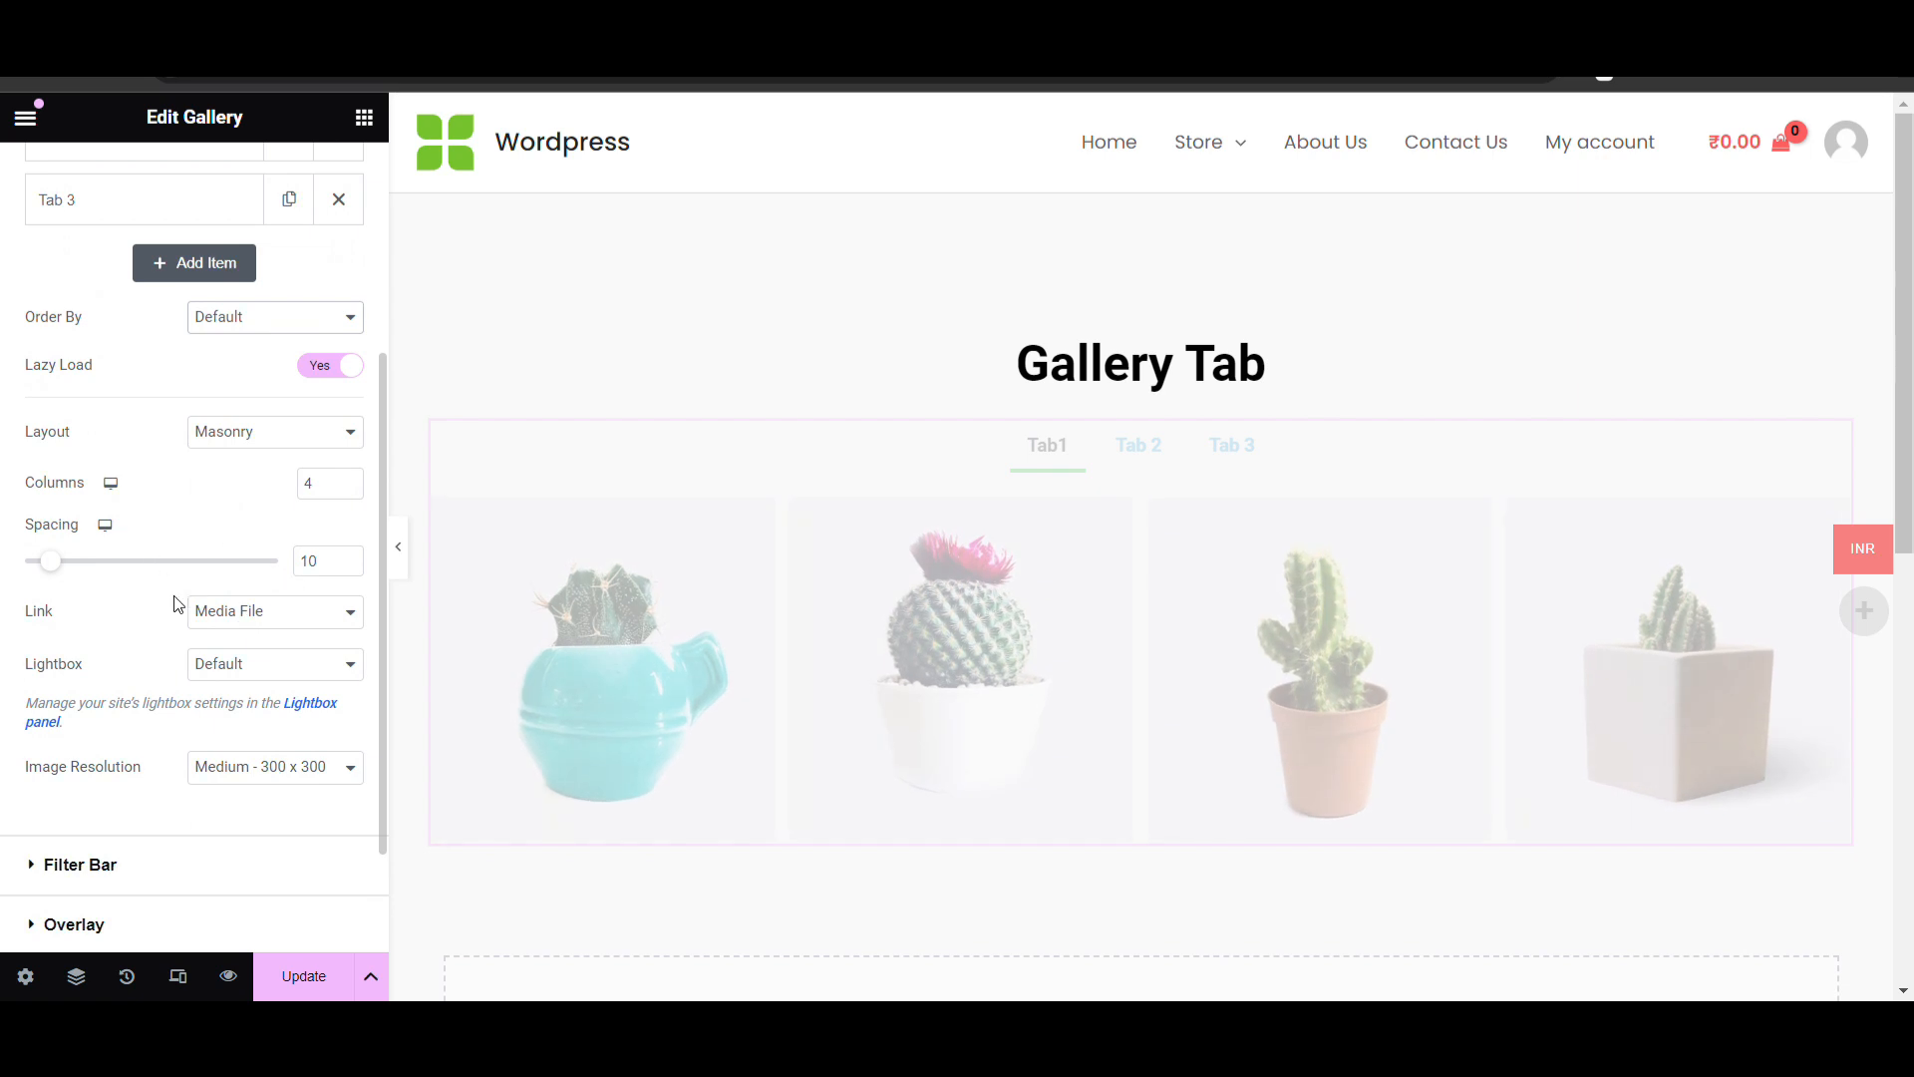
Set the gallery's image resolution to Full
{"action": "scroll", "coordinate": [163, 578], "scroll_direction": "down", "scroll_amount": 1}
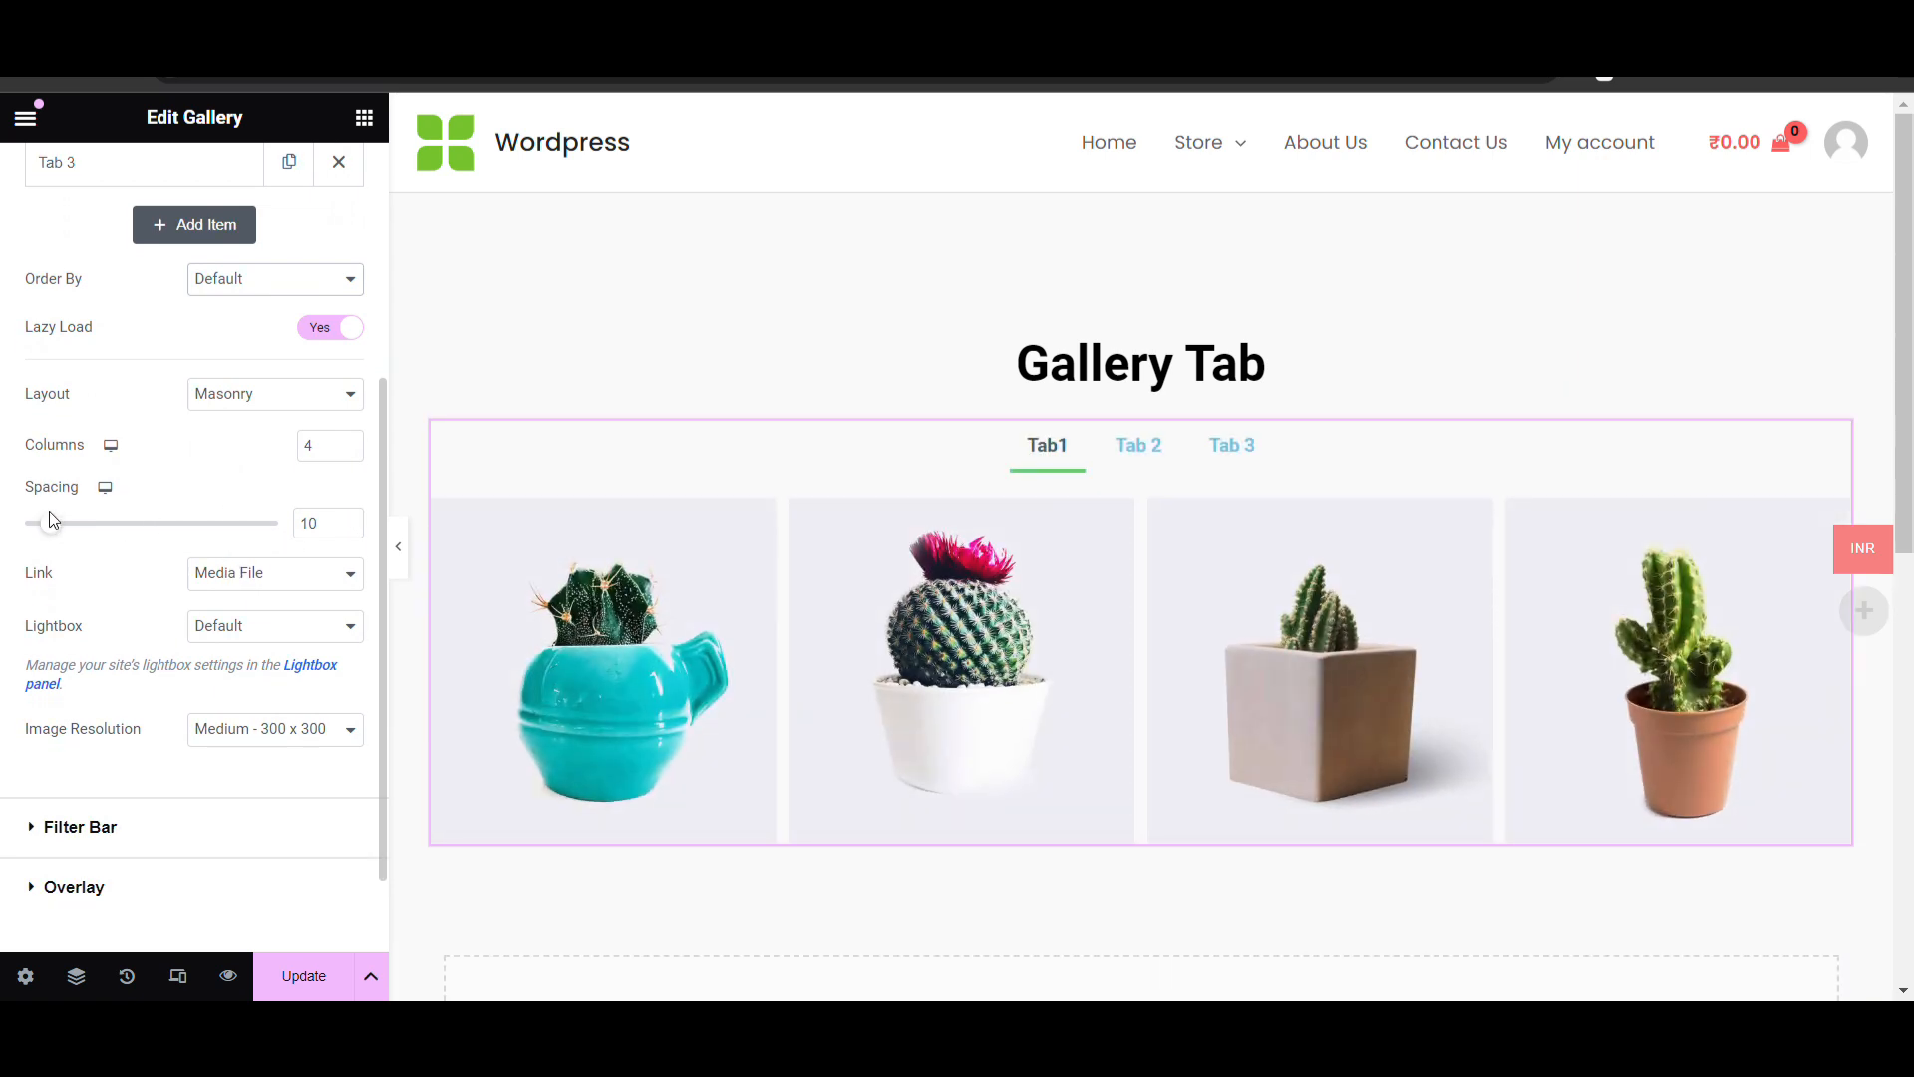
{"action": "scroll", "coordinate": [158, 529], "scroll_direction": "down", "scroll_amount": 2}
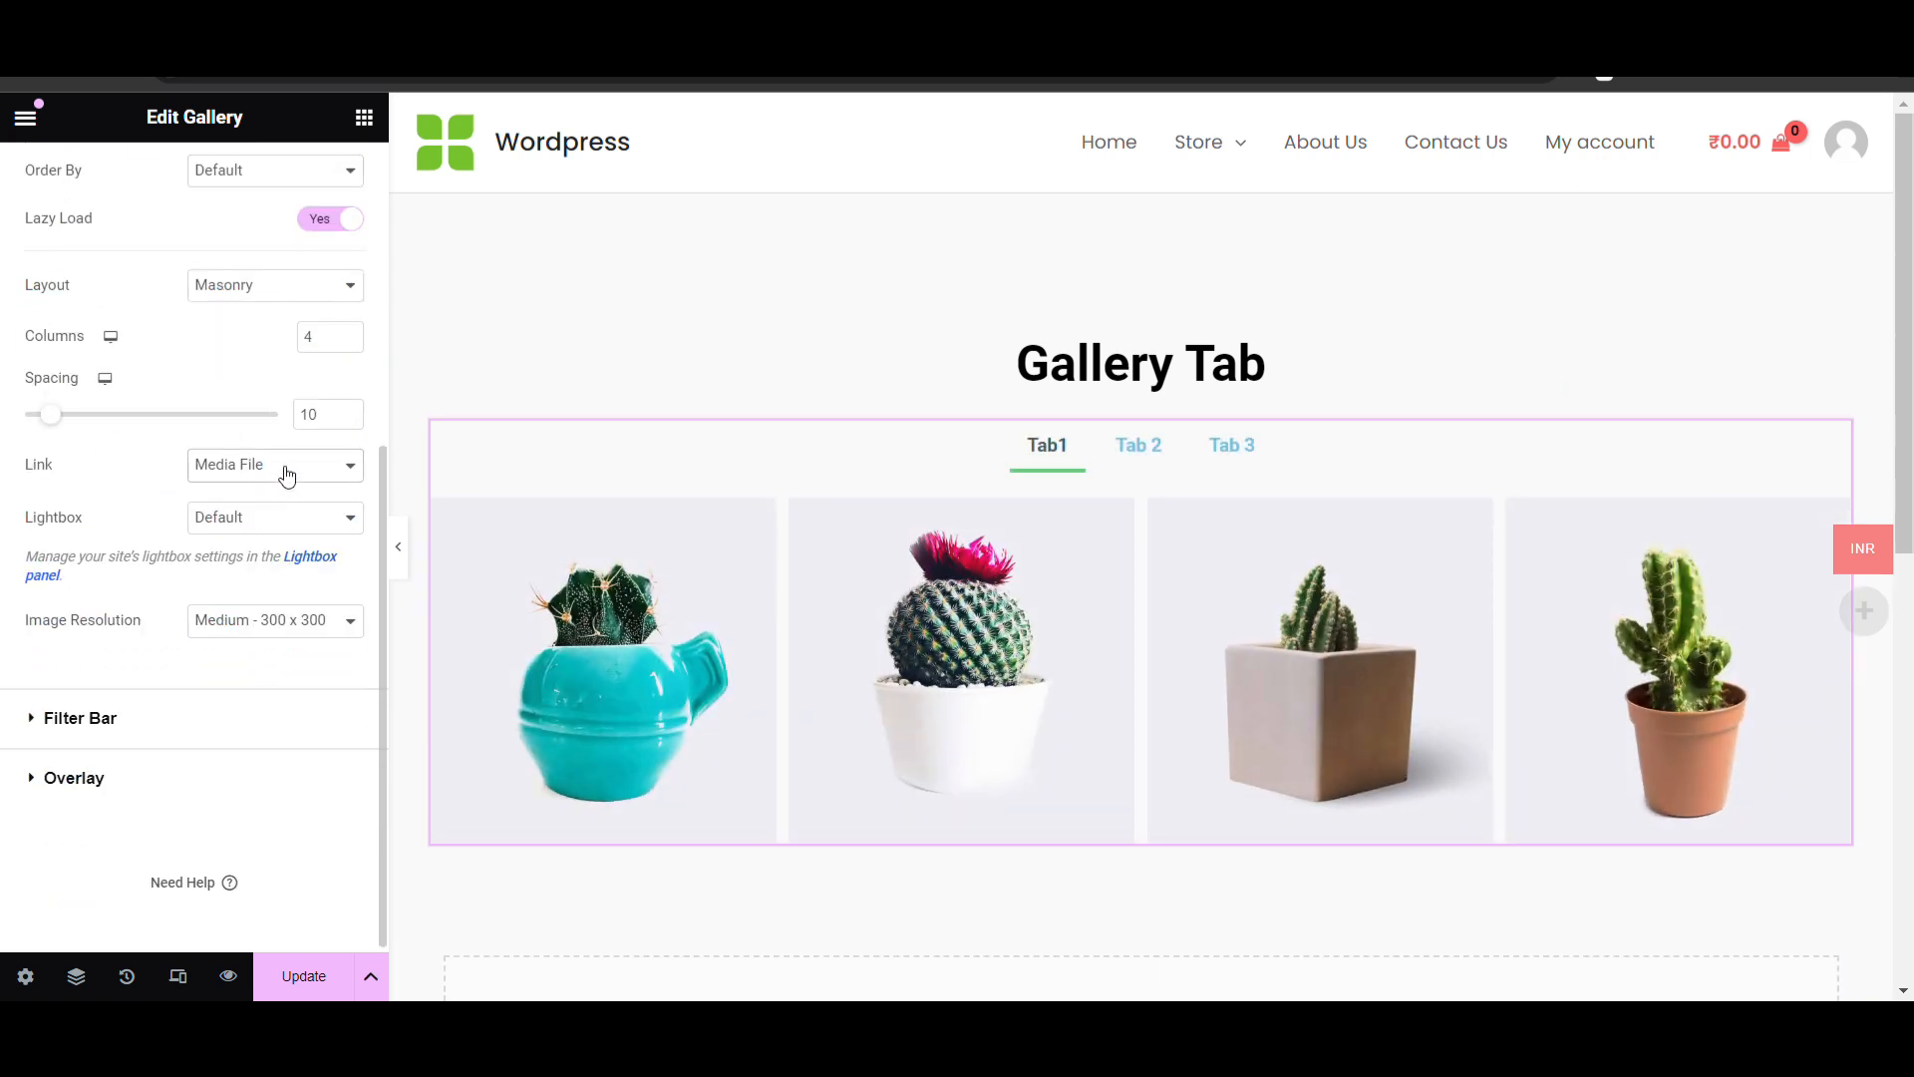
{"action": "left_click", "coordinate": [271, 530]}
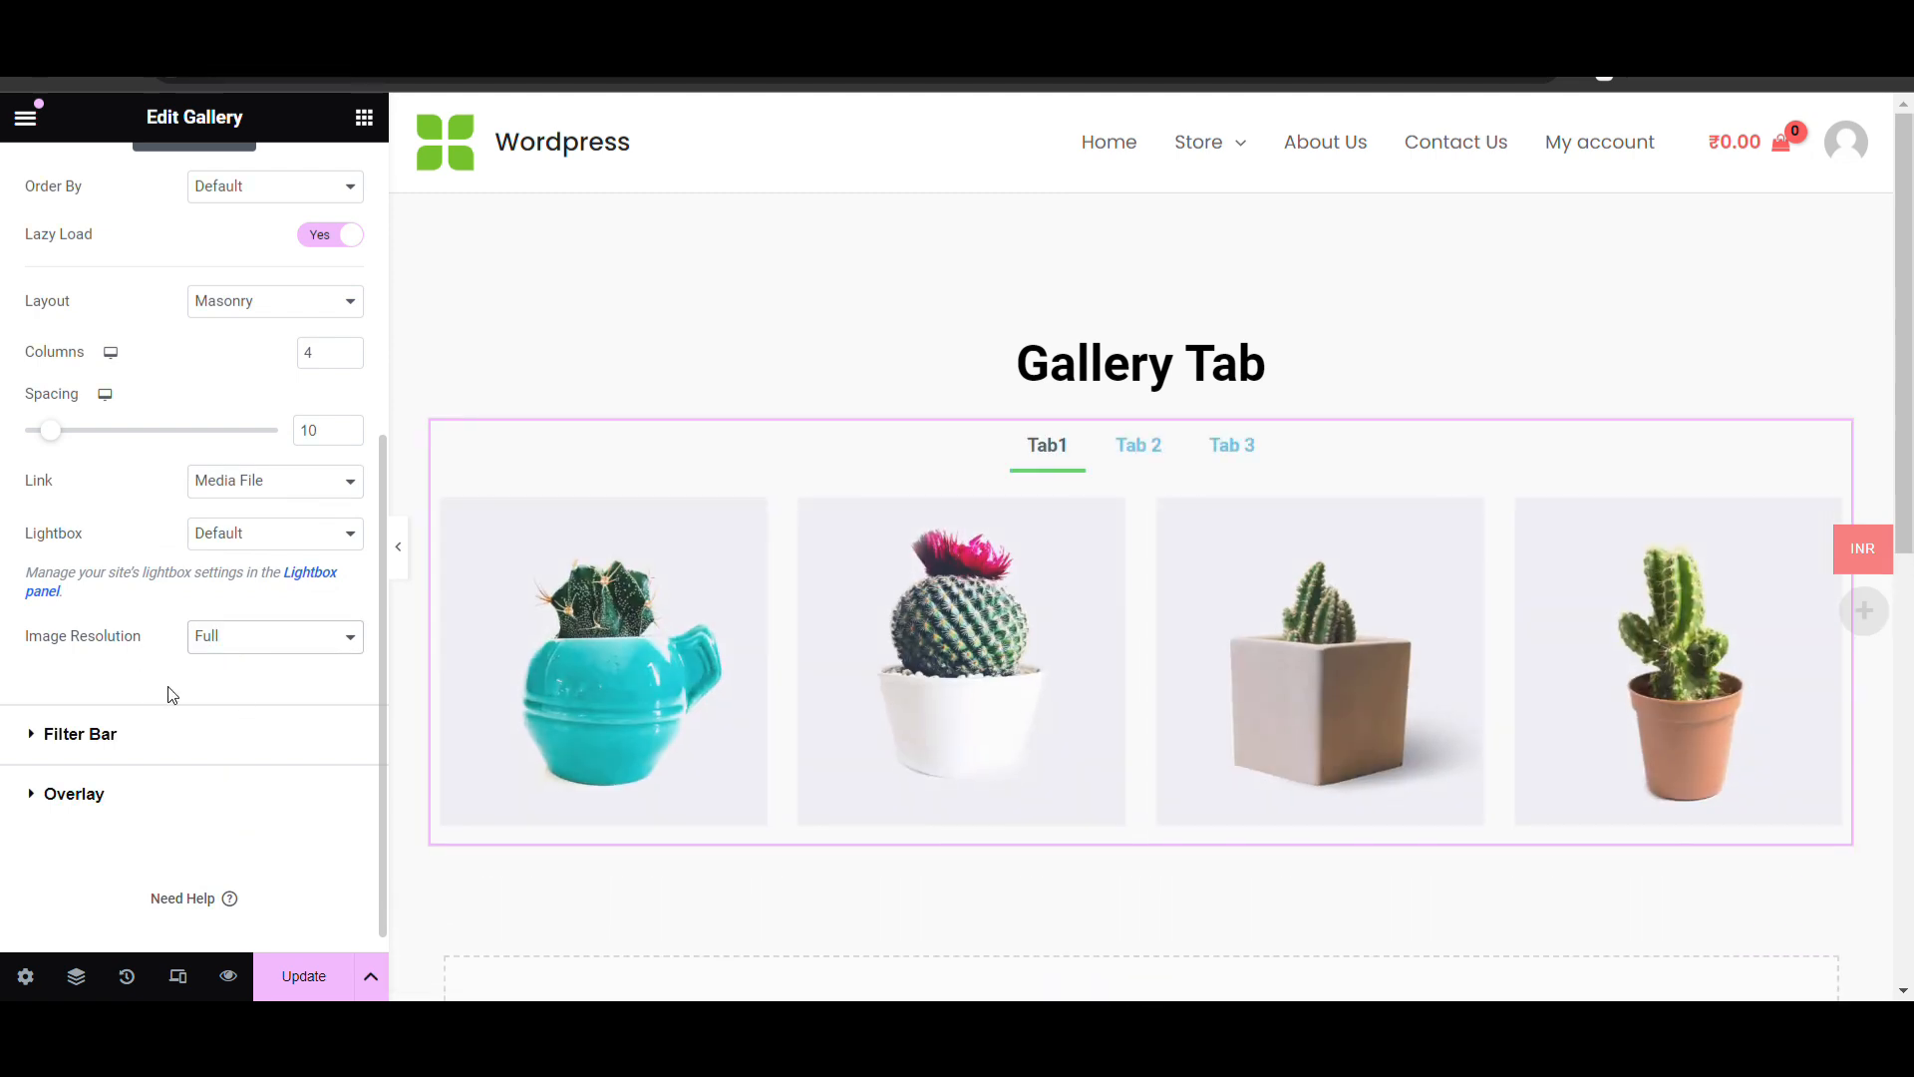
{"action": "scroll", "coordinate": [173, 690], "scroll_direction": "down", "scroll_amount": 1}
Try the Overline, Double Line and Framed pointers for the filter bar and return the pointer to Underline
{"action": "left_click", "coordinate": [111, 716]}
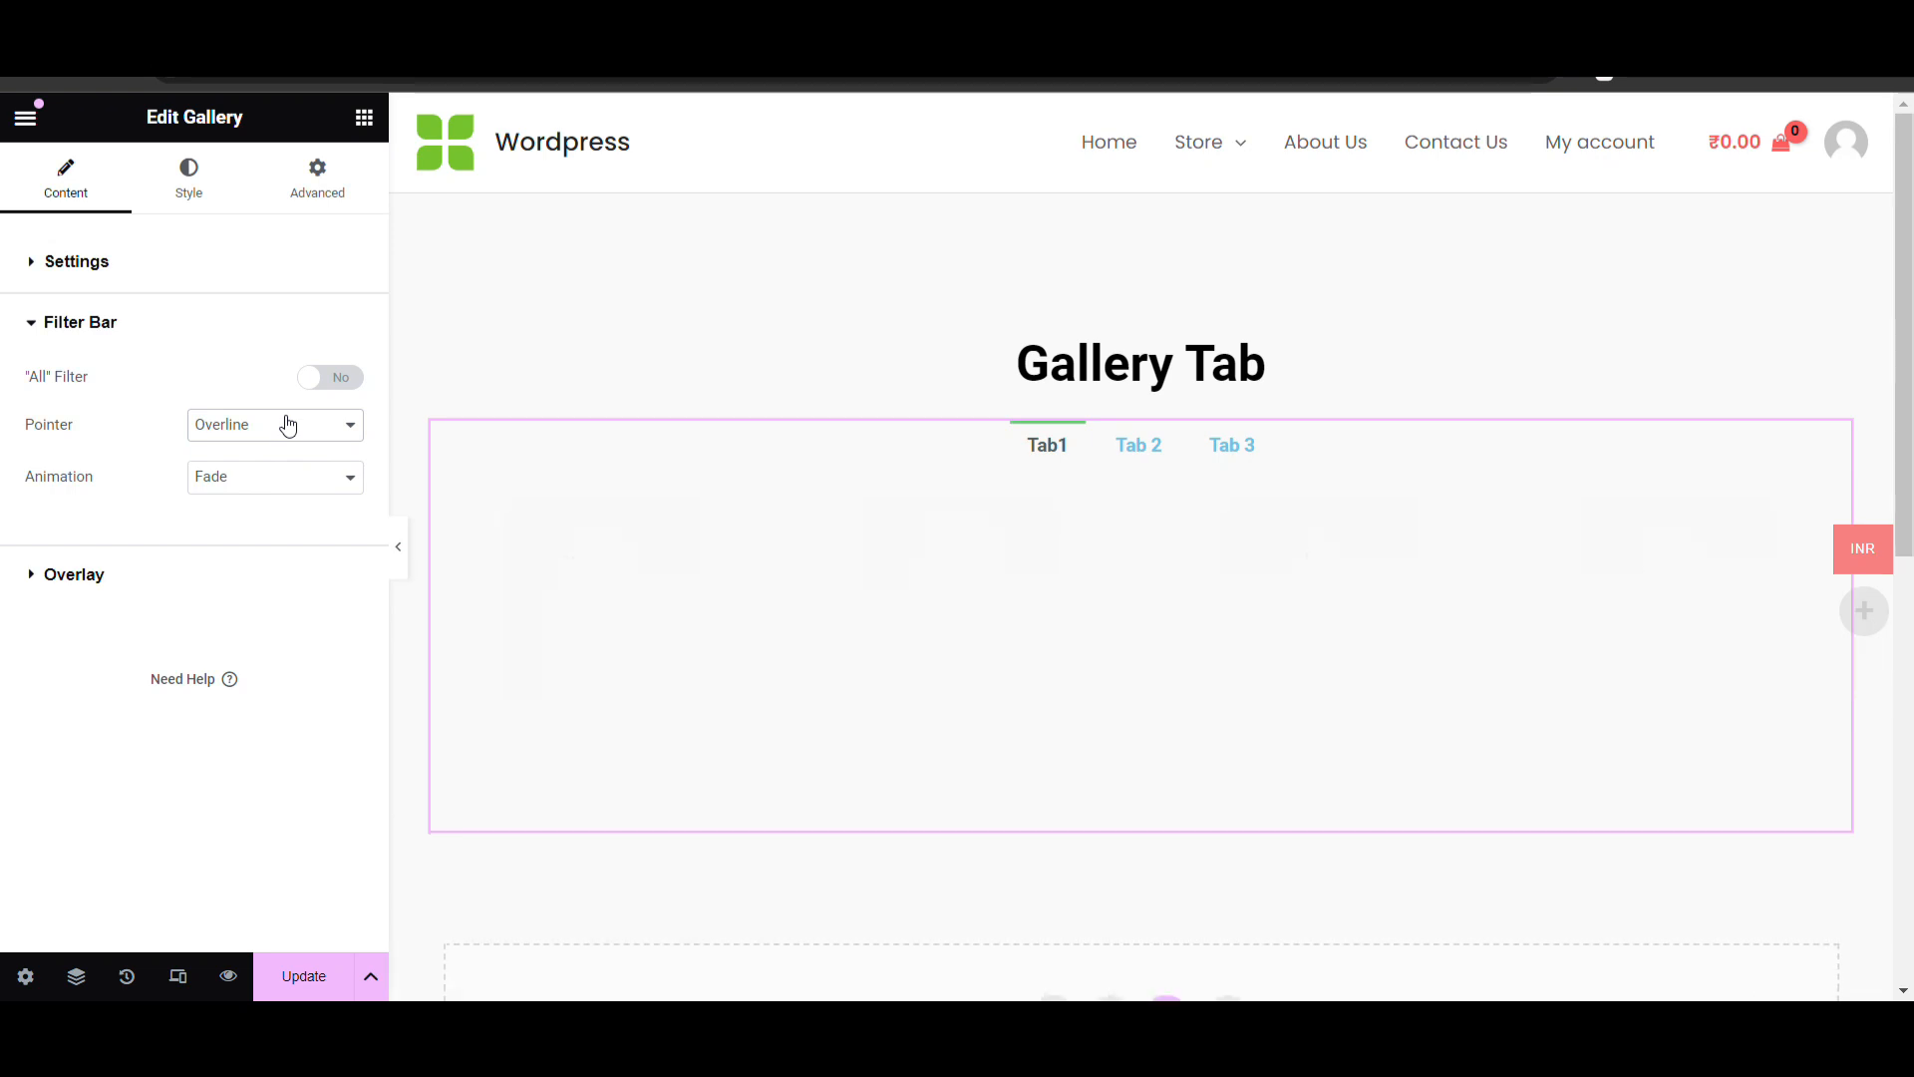
{"action": "left_click", "coordinate": [250, 527]}
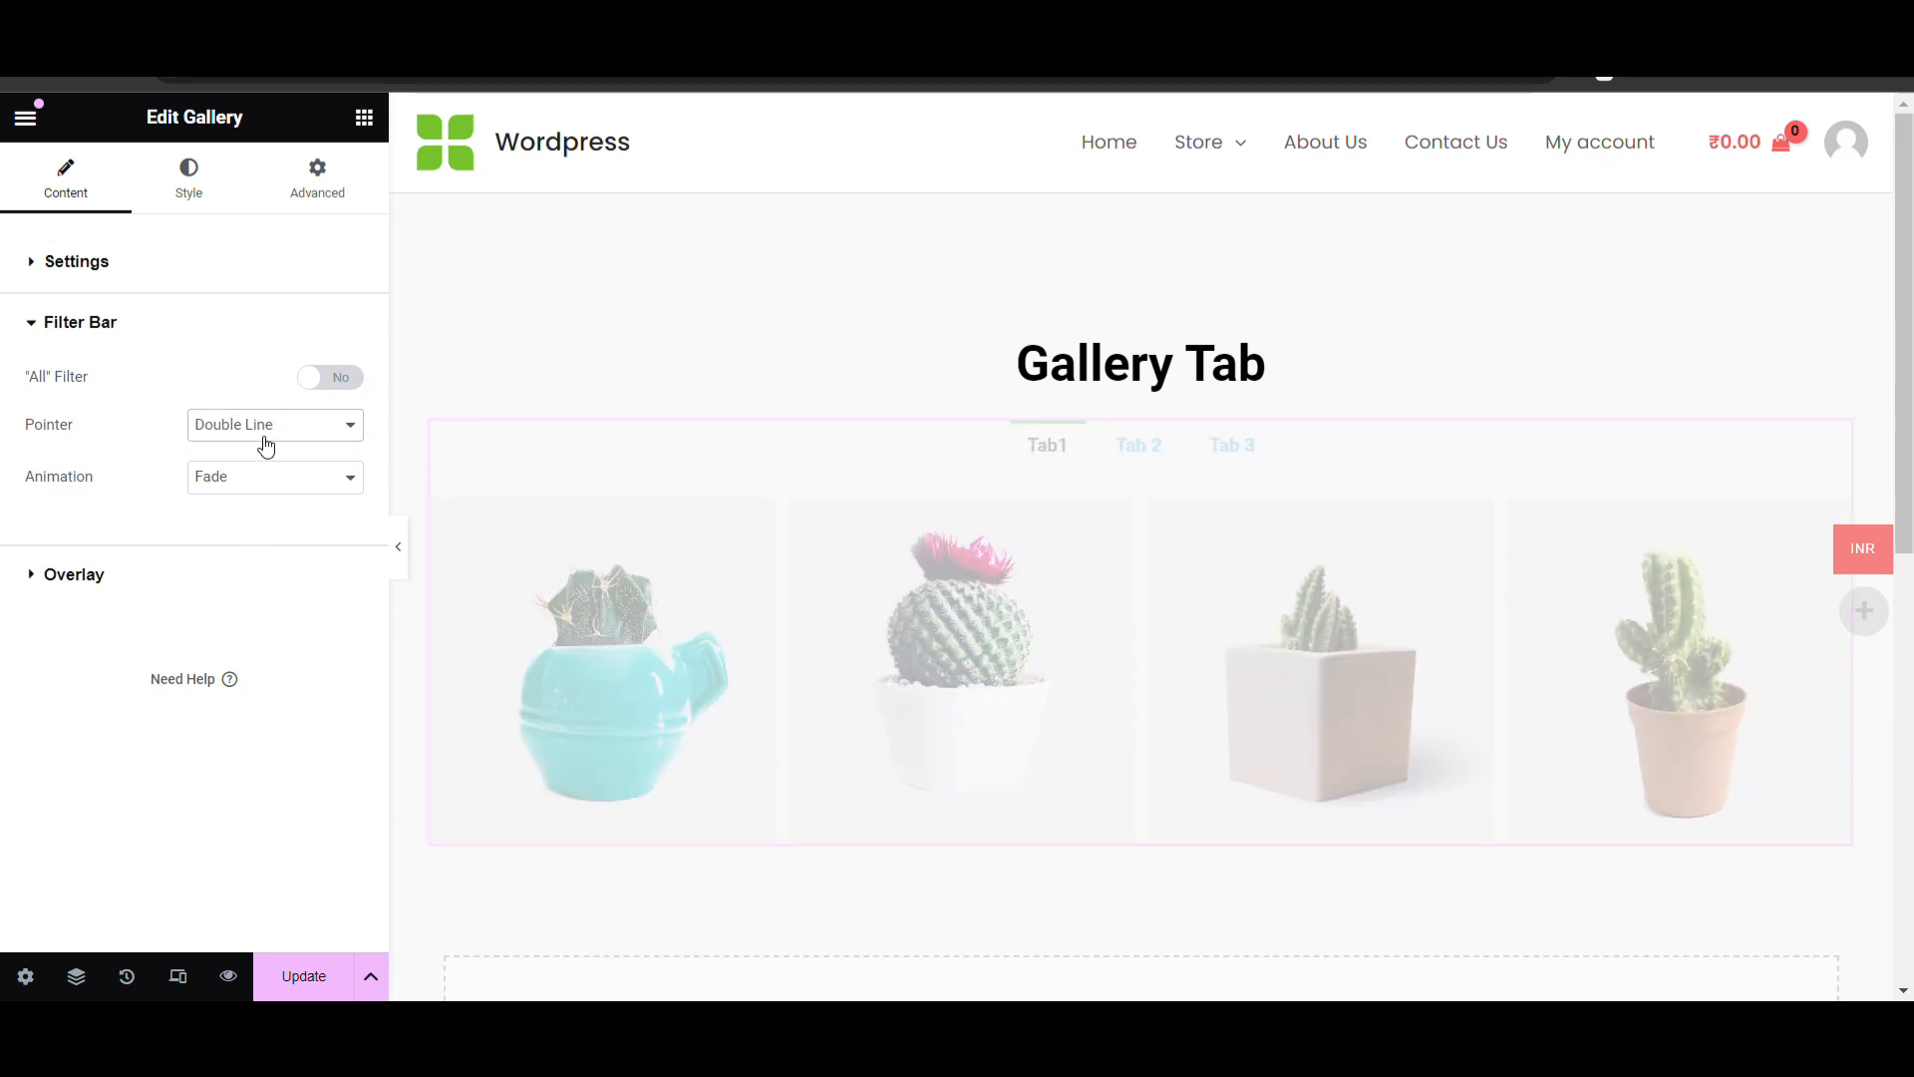
{"action": "left_click", "coordinate": [246, 538]}
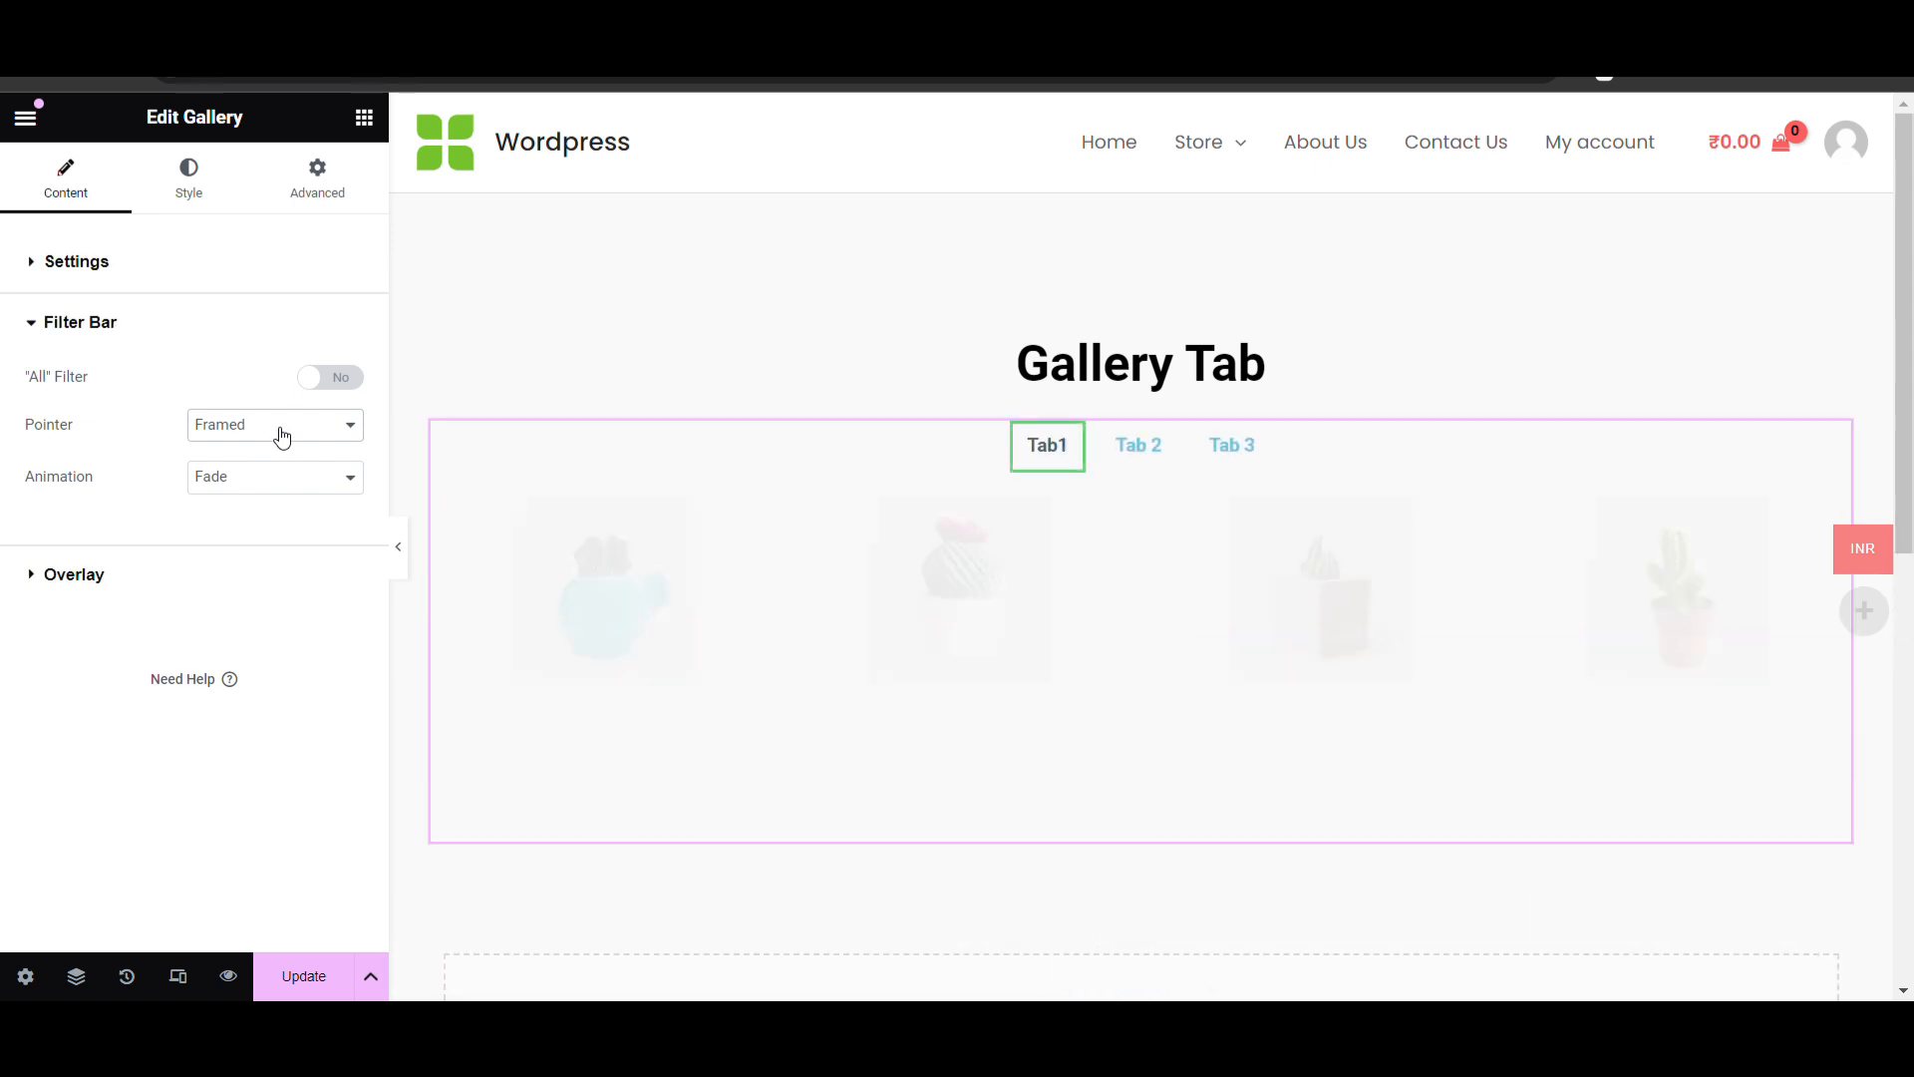
{"action": "left_click", "coordinate": [273, 547]}
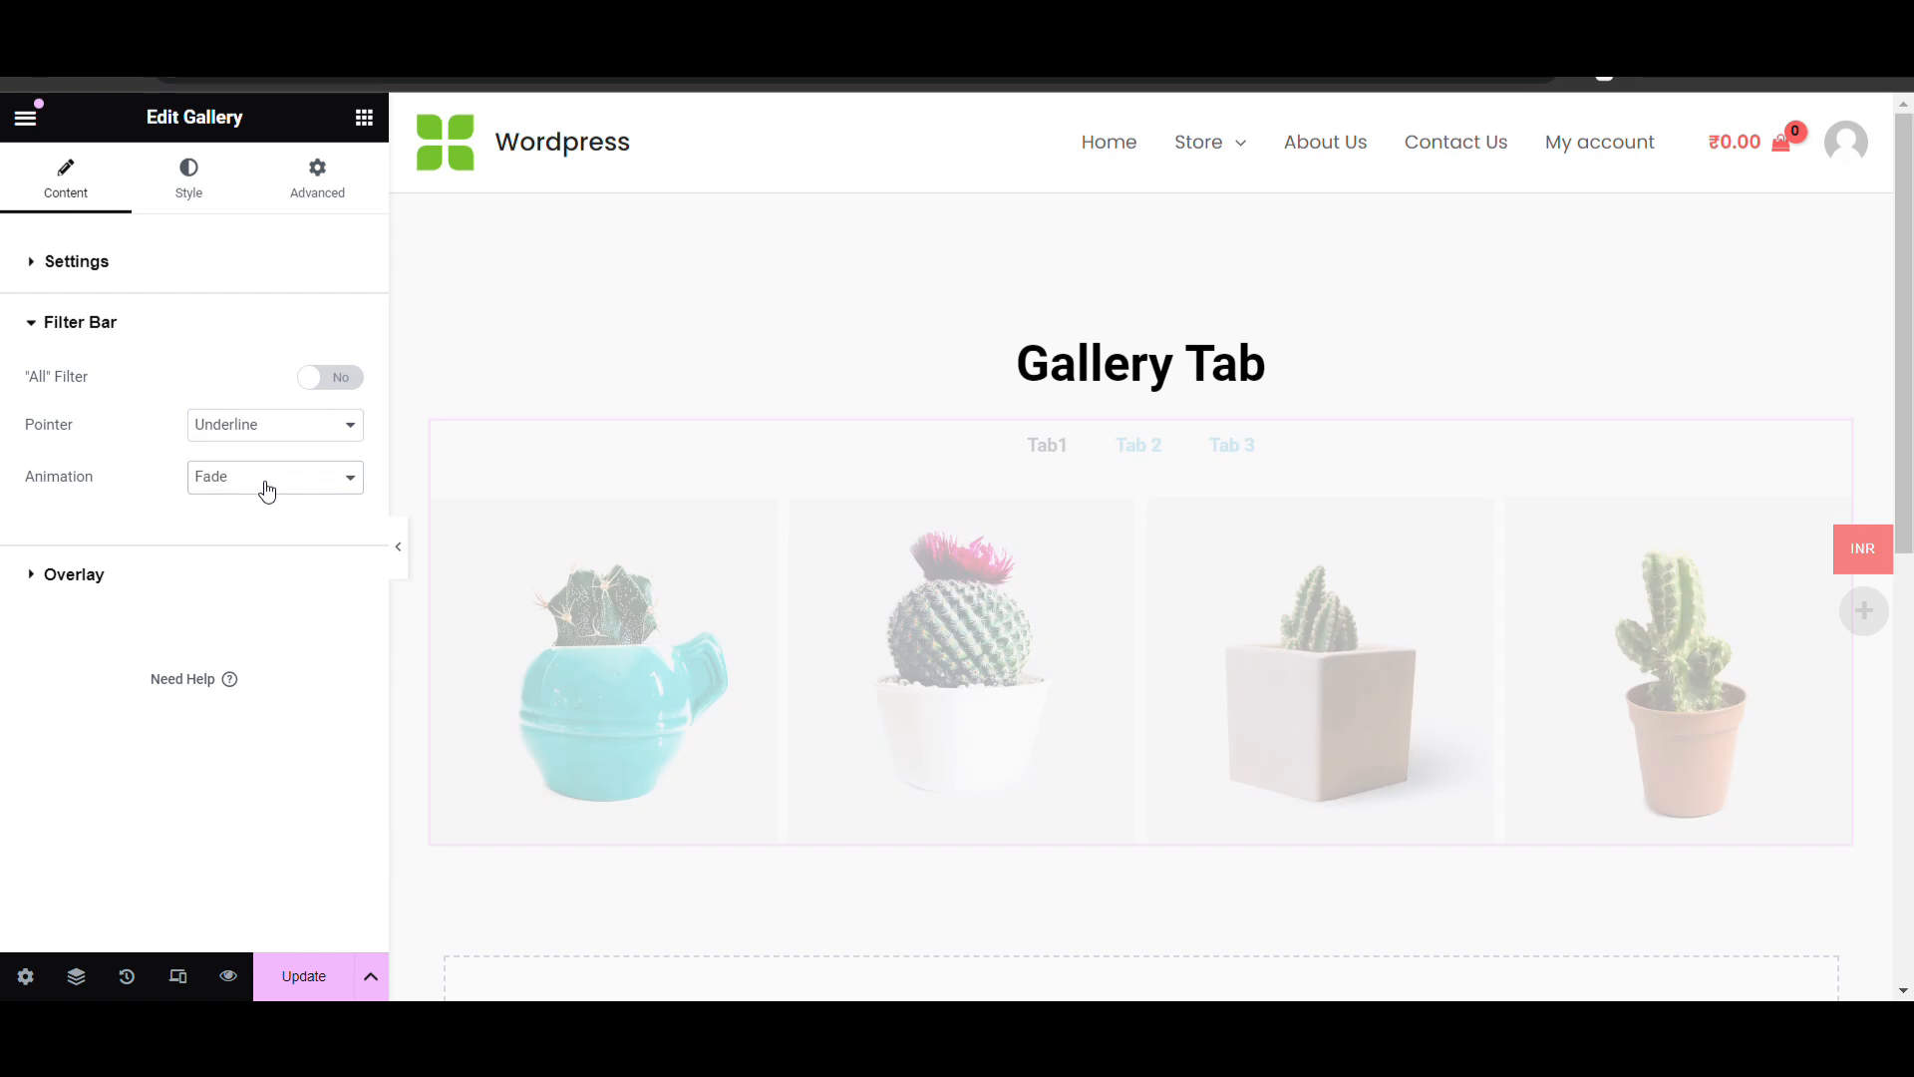
Try the Slide and Grow animations for the filter bar's pointer, previewing Tab1 and Tab 2, and set the animation to Drop In
{"action": "left_click", "coordinate": [266, 489]}
{"action": "left_click", "coordinate": [247, 521]}
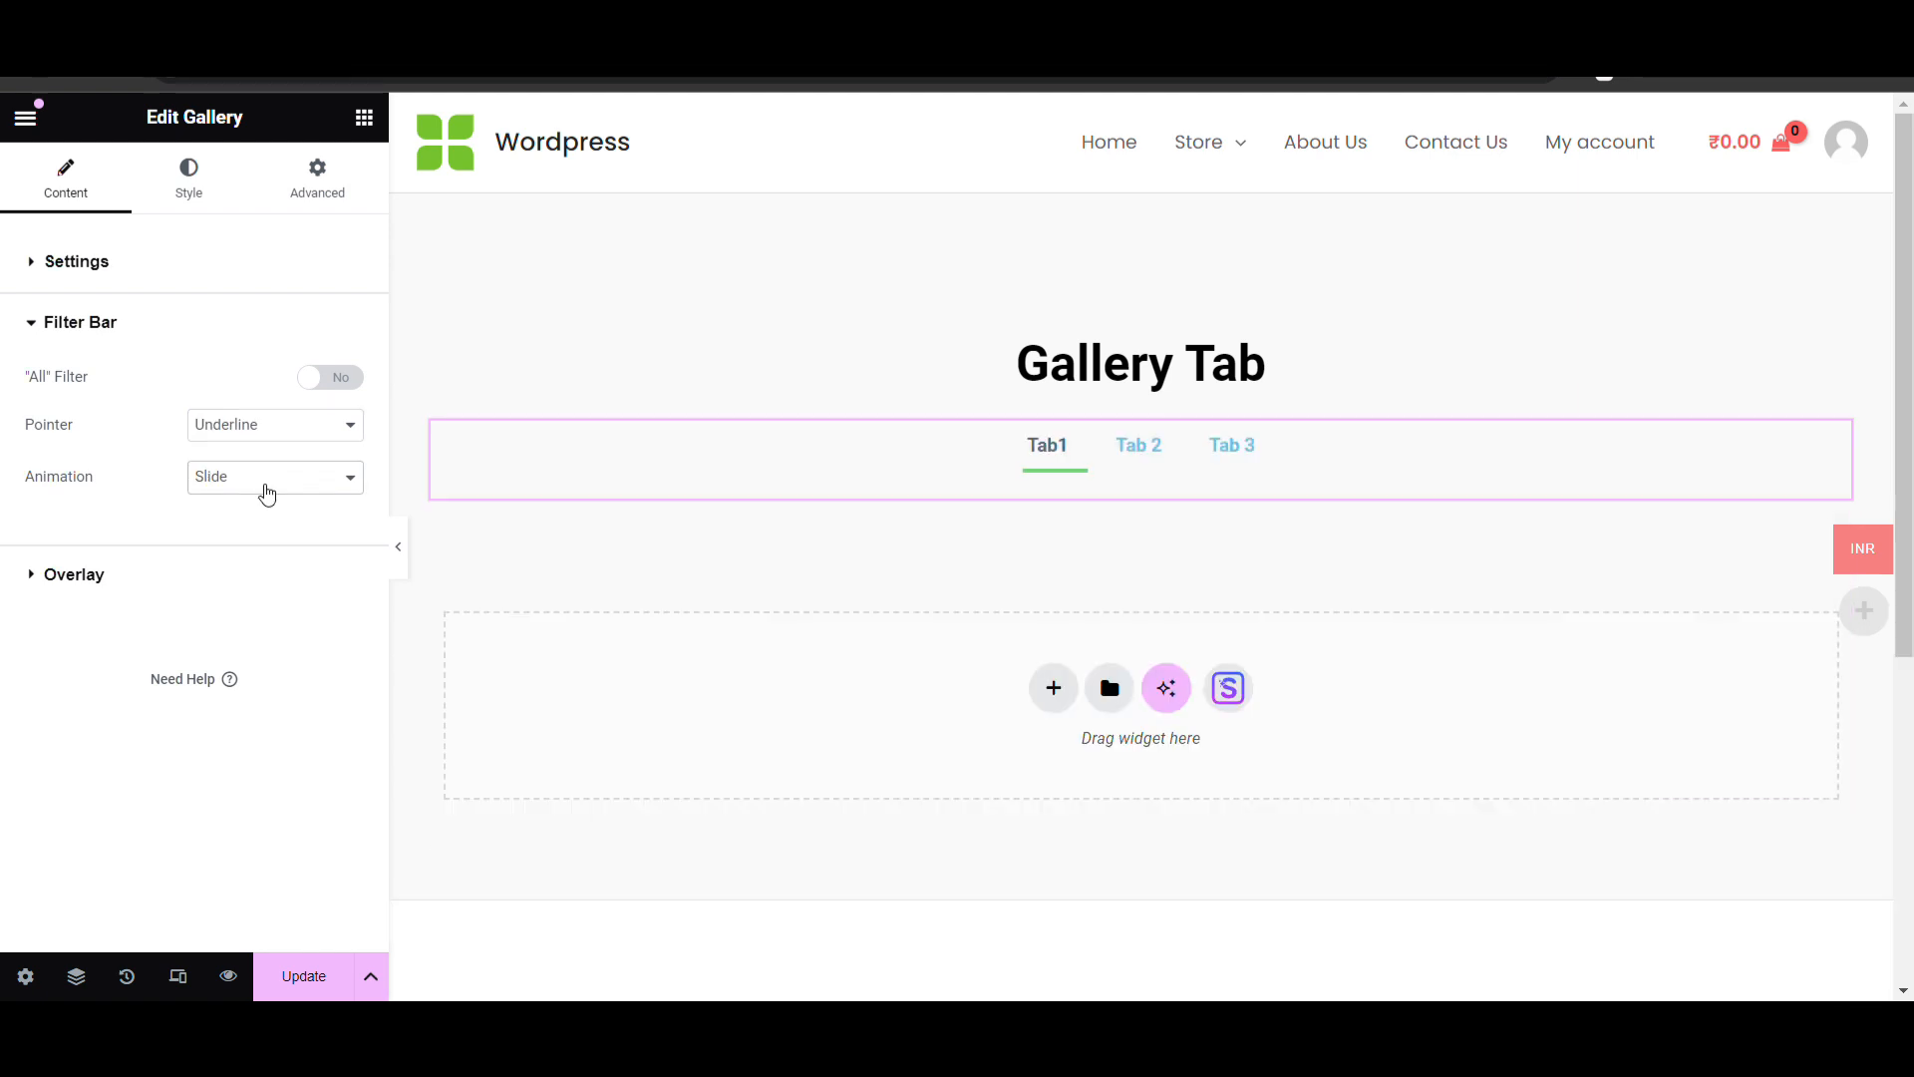
{"action": "left_click", "coordinate": [1110, 455]}
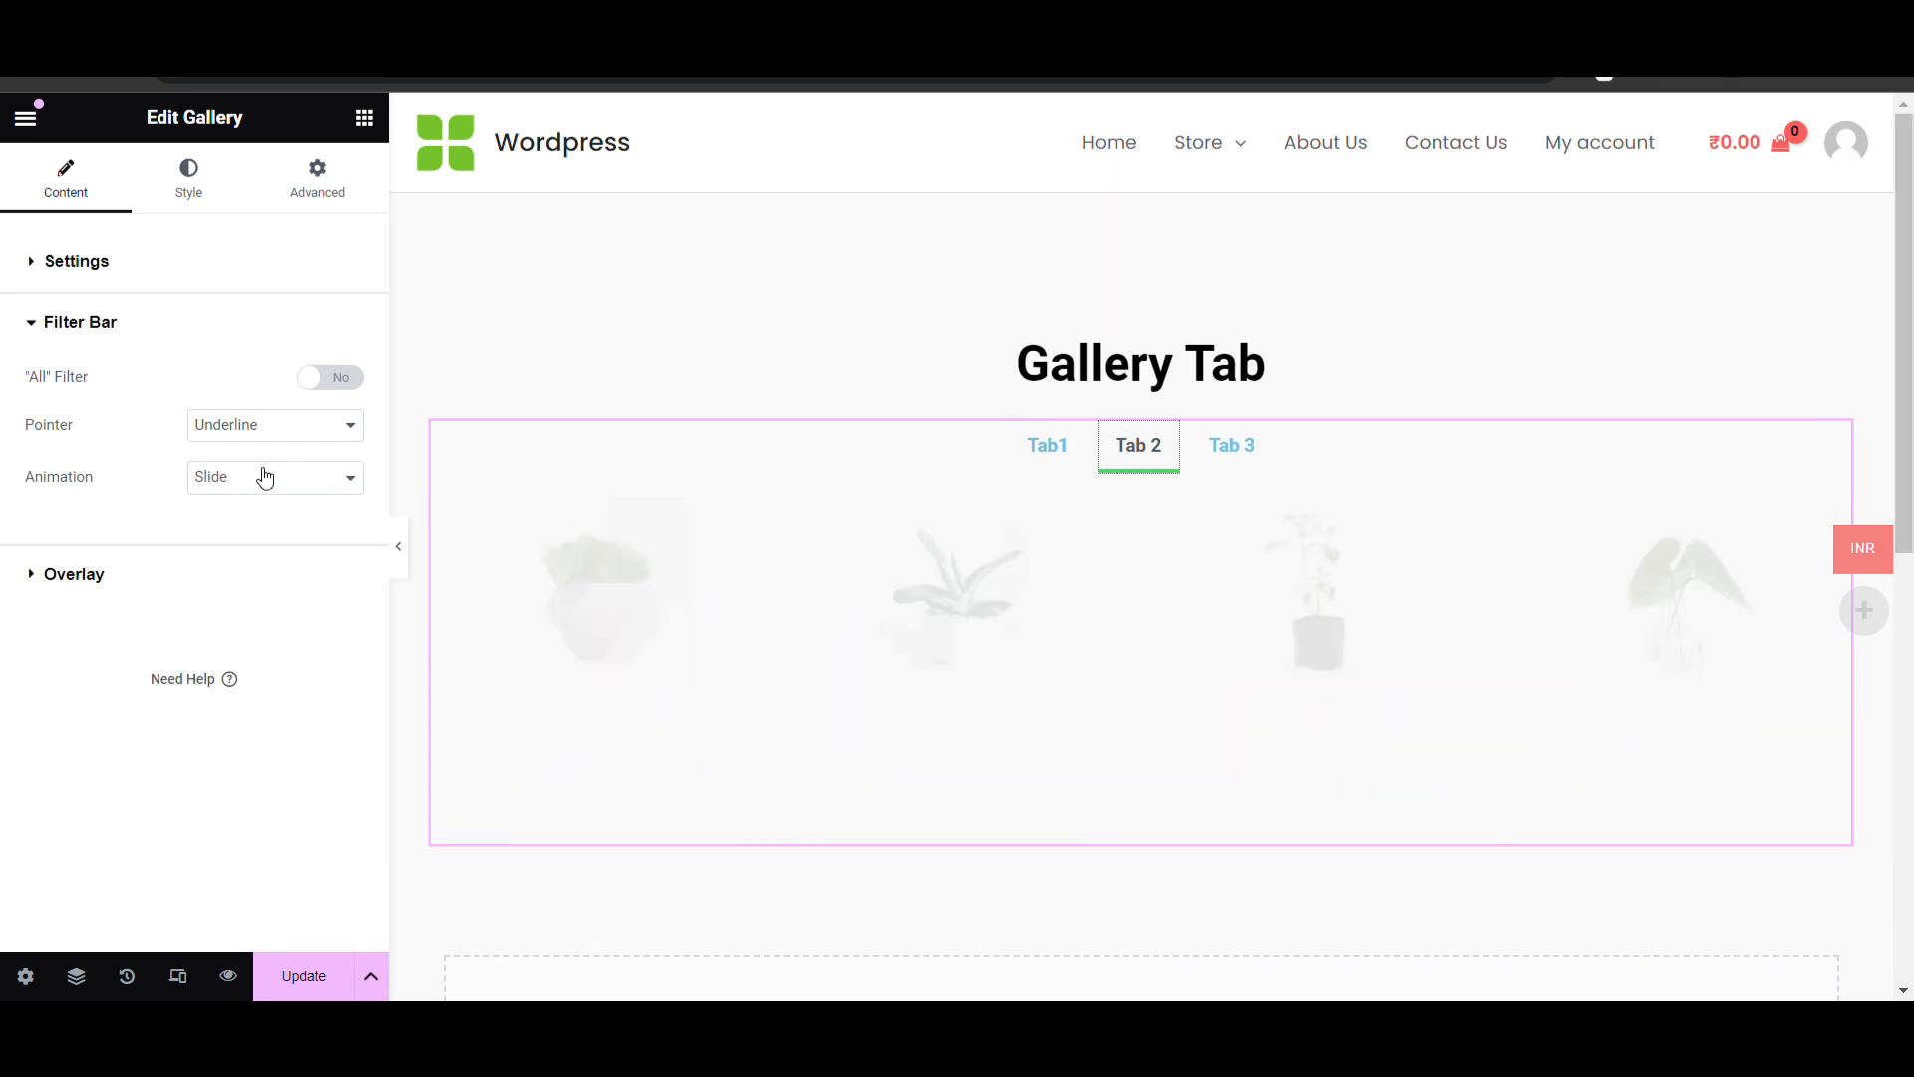
{"action": "left_click", "coordinate": [233, 543]}
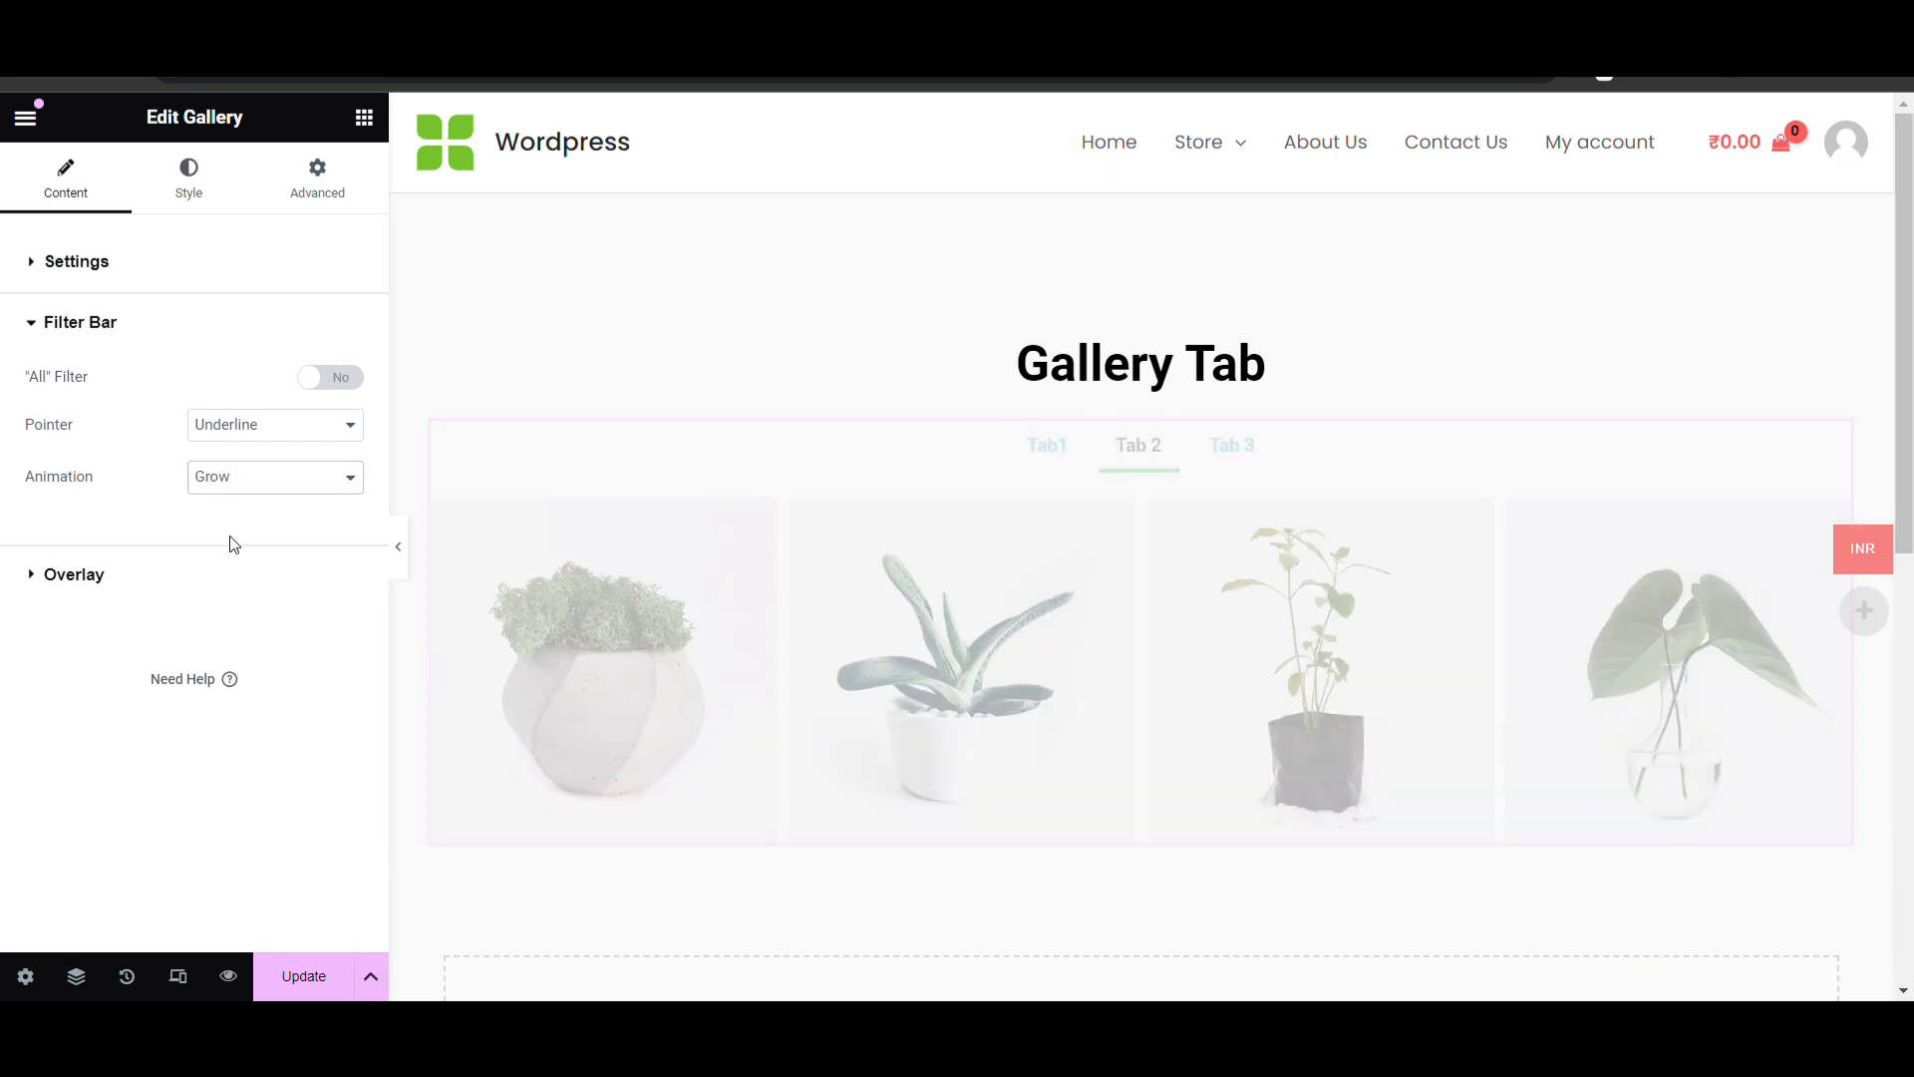
{"action": "left_click", "coordinate": [1059, 457]}
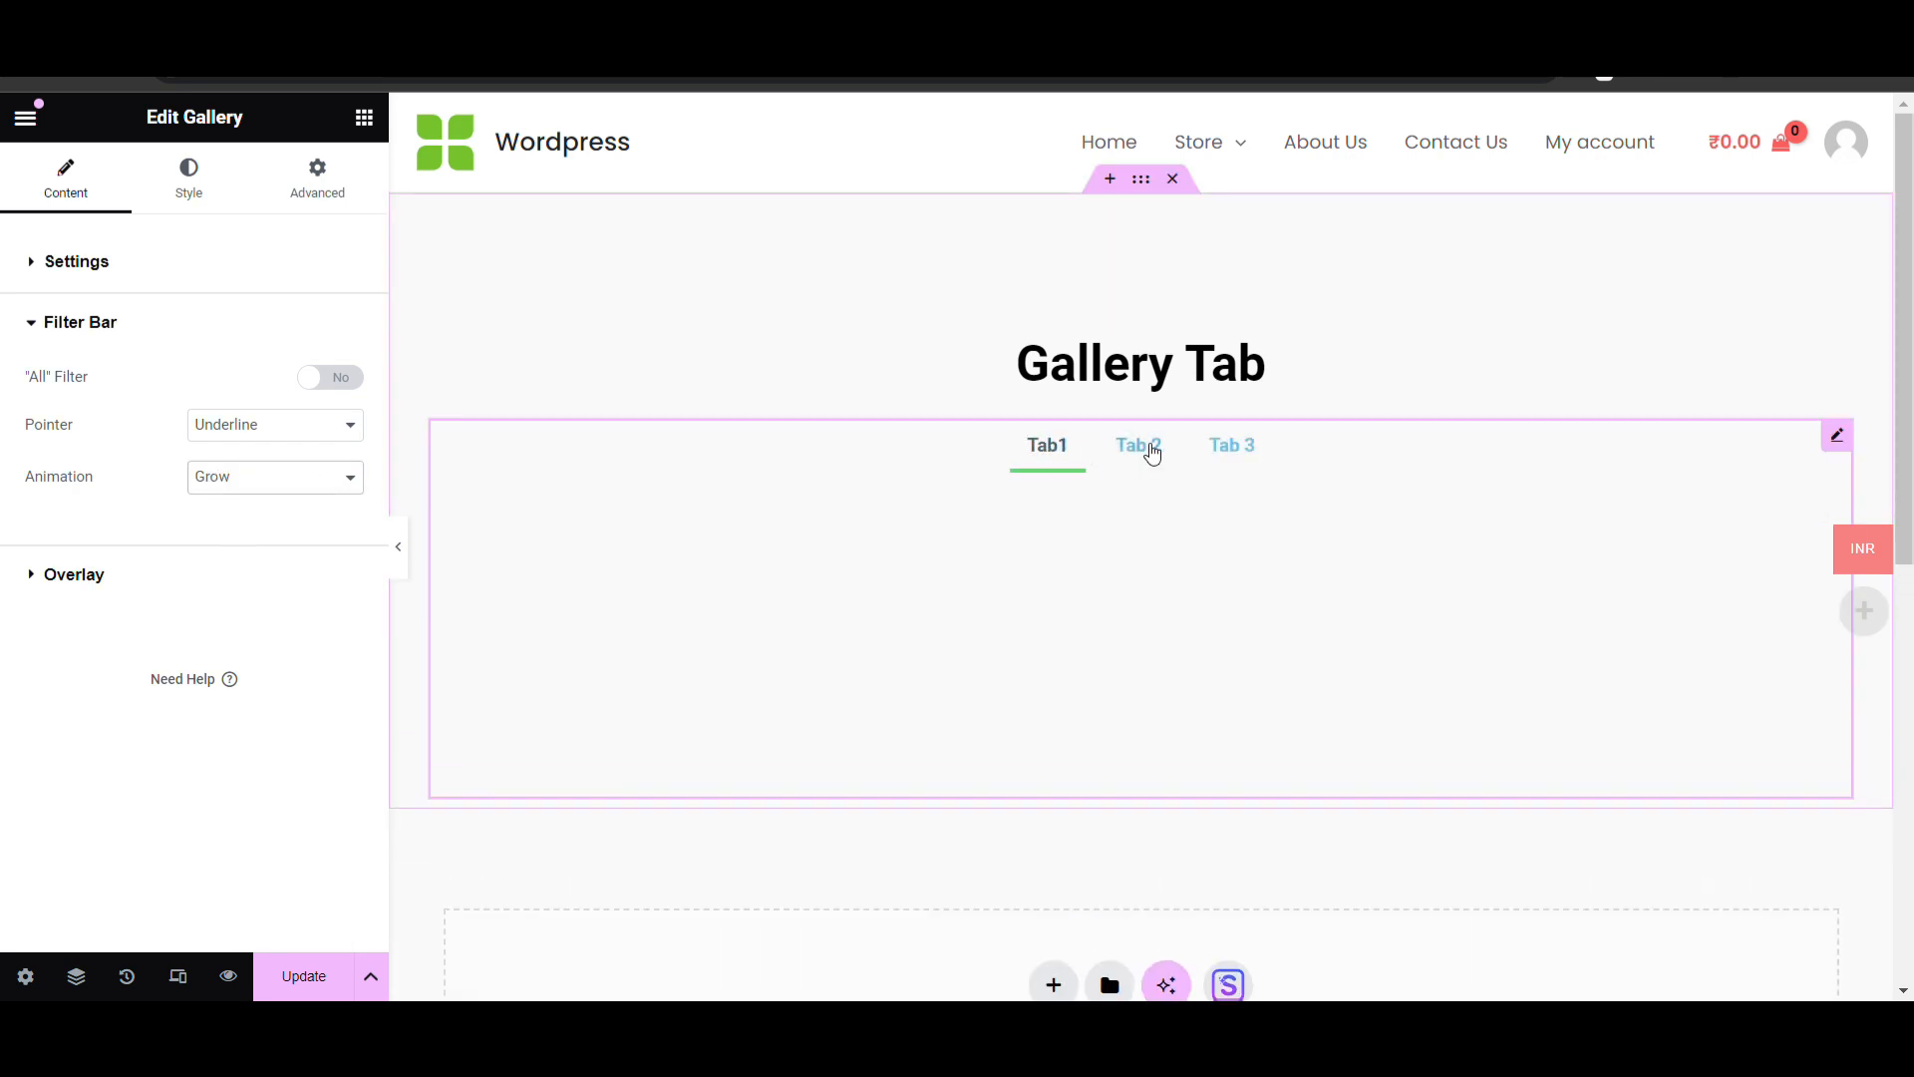
{"action": "left_click", "coordinate": [1146, 449]}
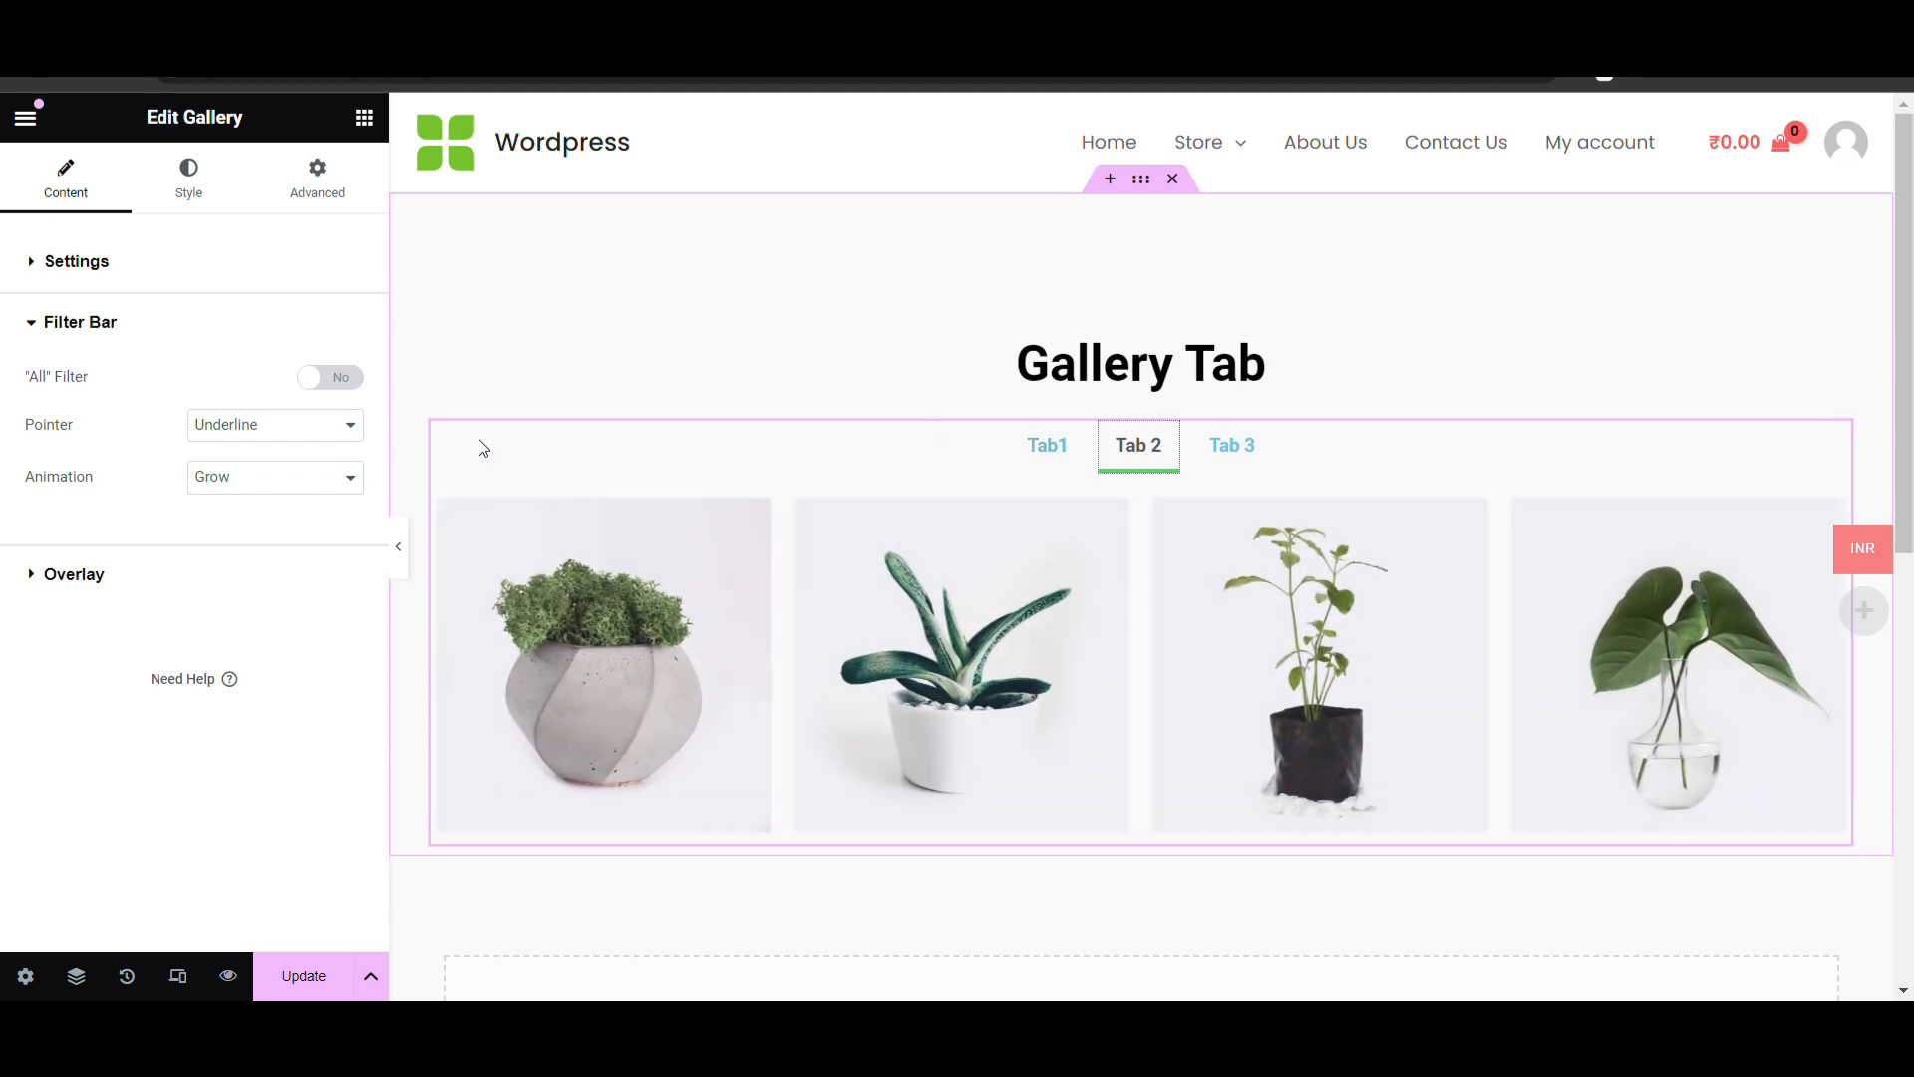
{"action": "left_click", "coordinate": [266, 567]}
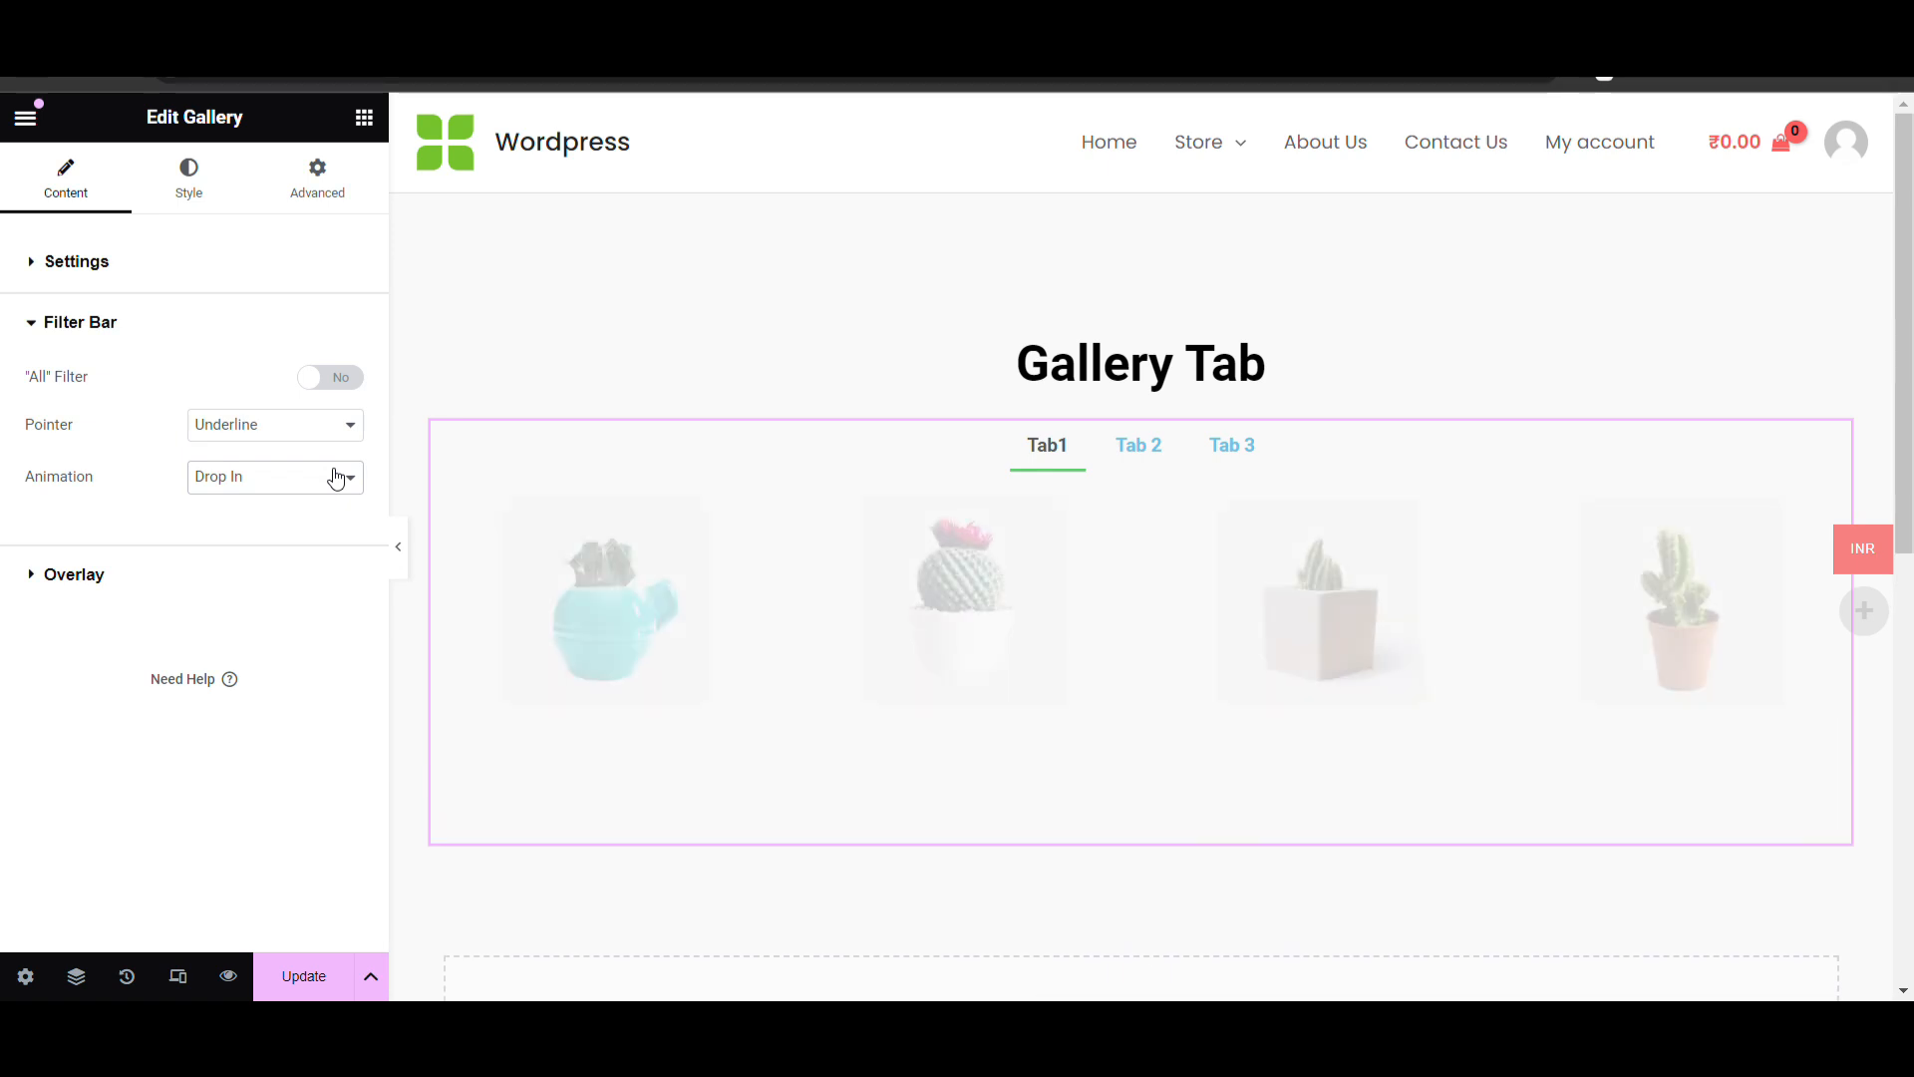
Try Title, Caption and Alt for the image overlay's title, return it to None, and set the overlay's description to Description
{"action": "left_click", "coordinate": [189, 567]}
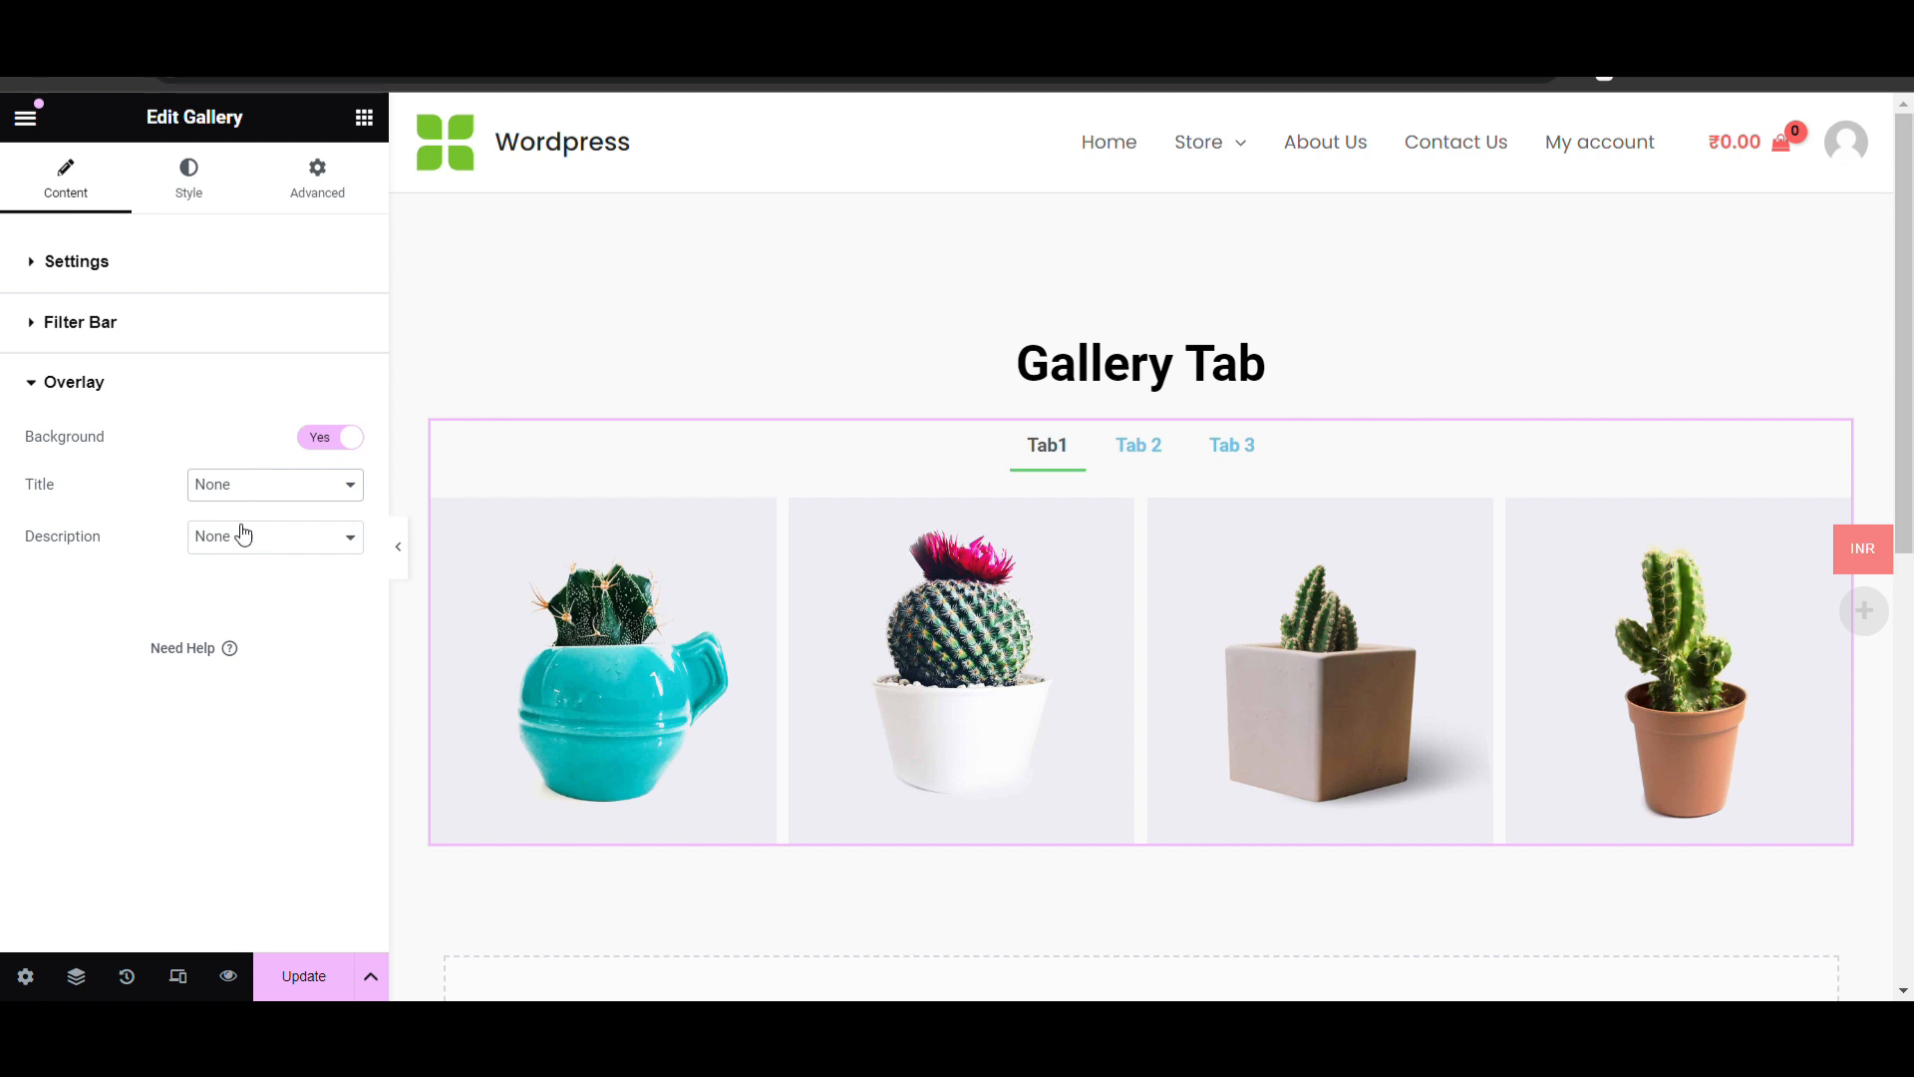
{"action": "left_click", "coordinate": [244, 536]}
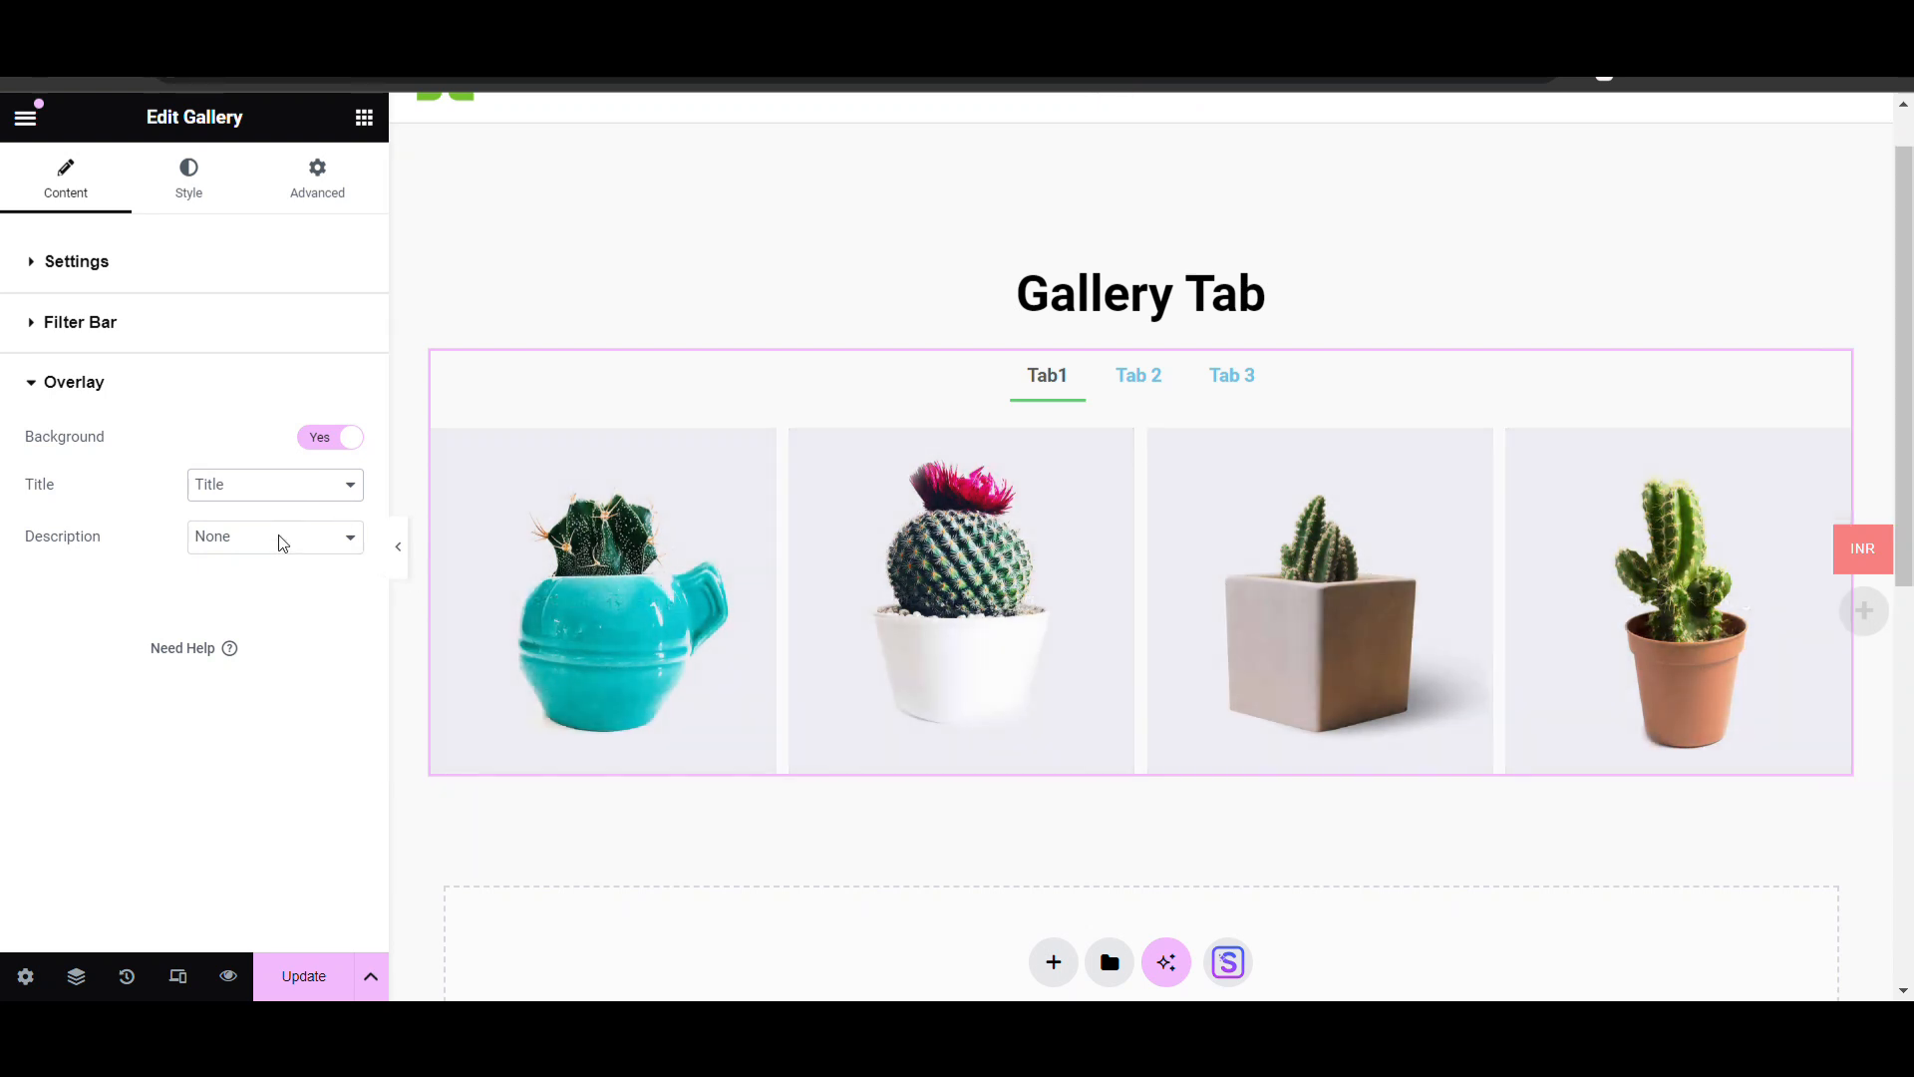
{"action": "left_click", "coordinate": [258, 558]}
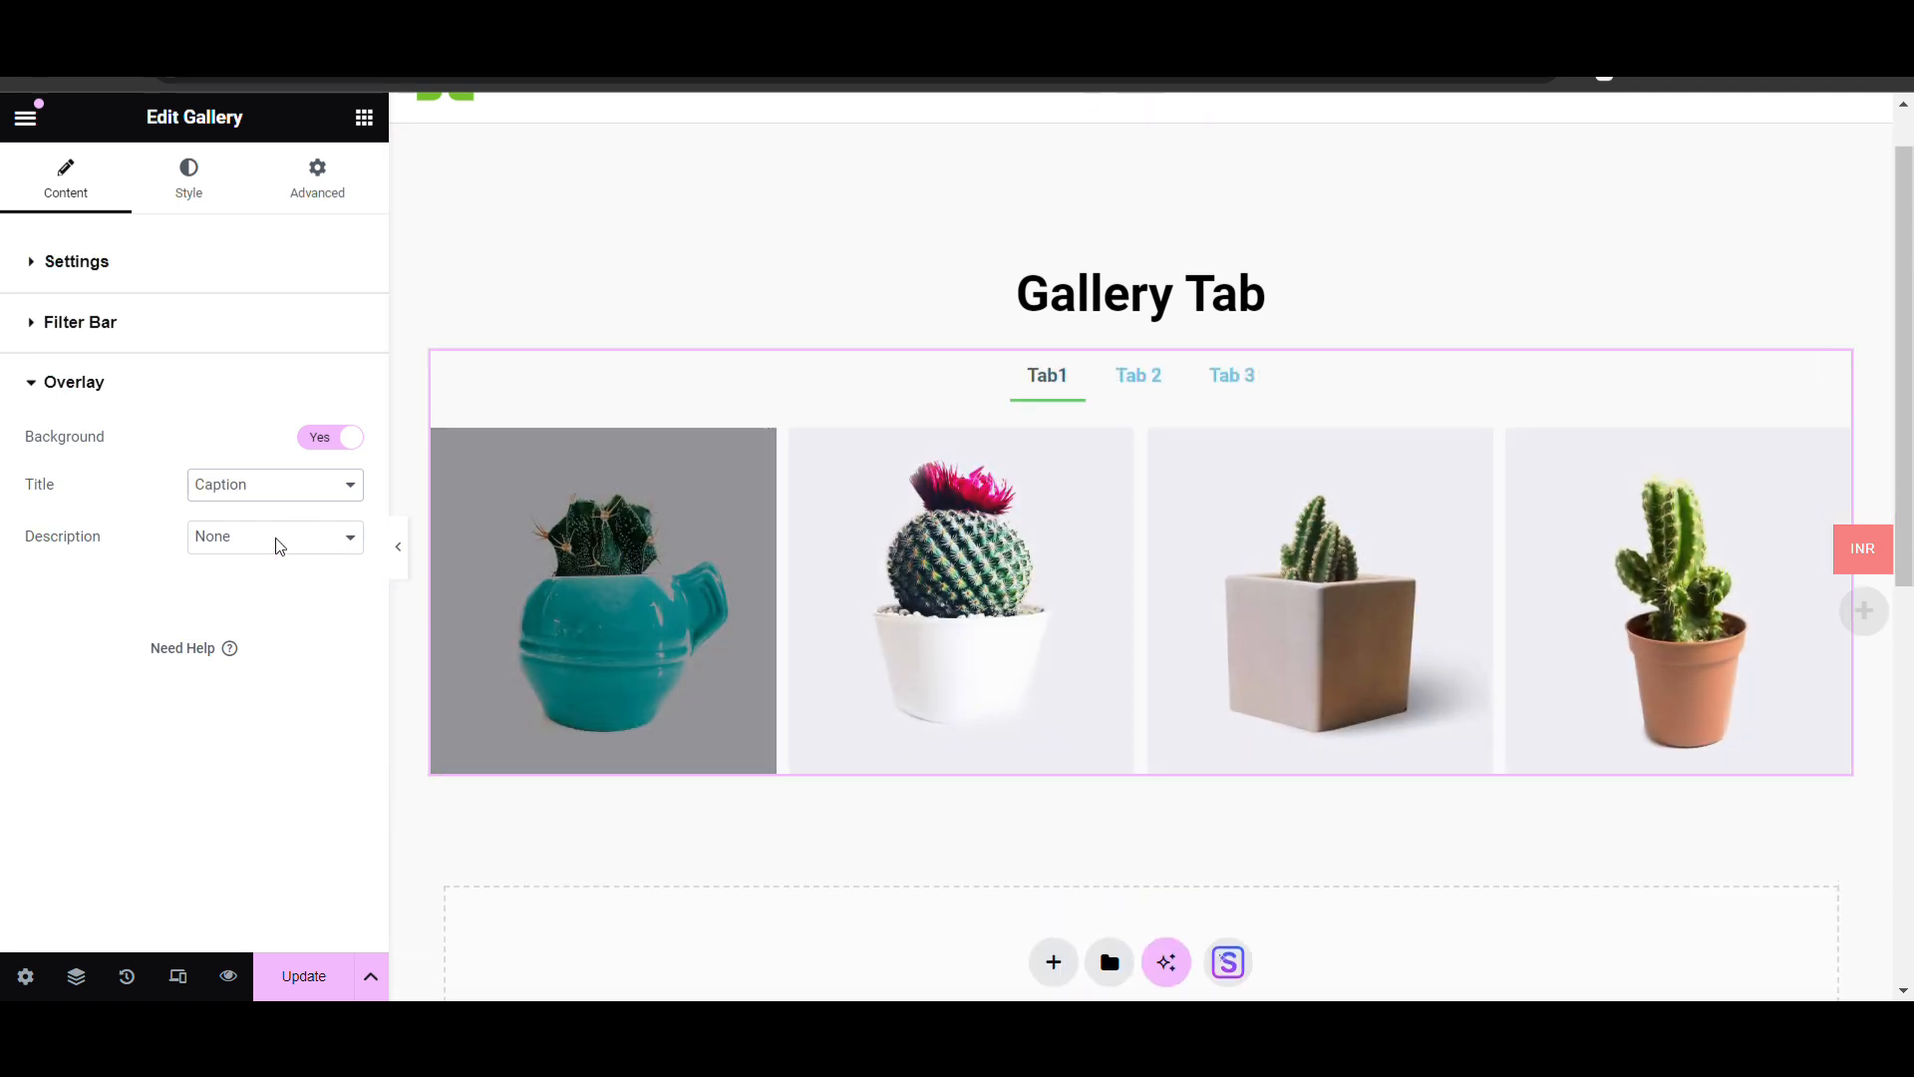
{"action": "left_click", "coordinate": [286, 488]}
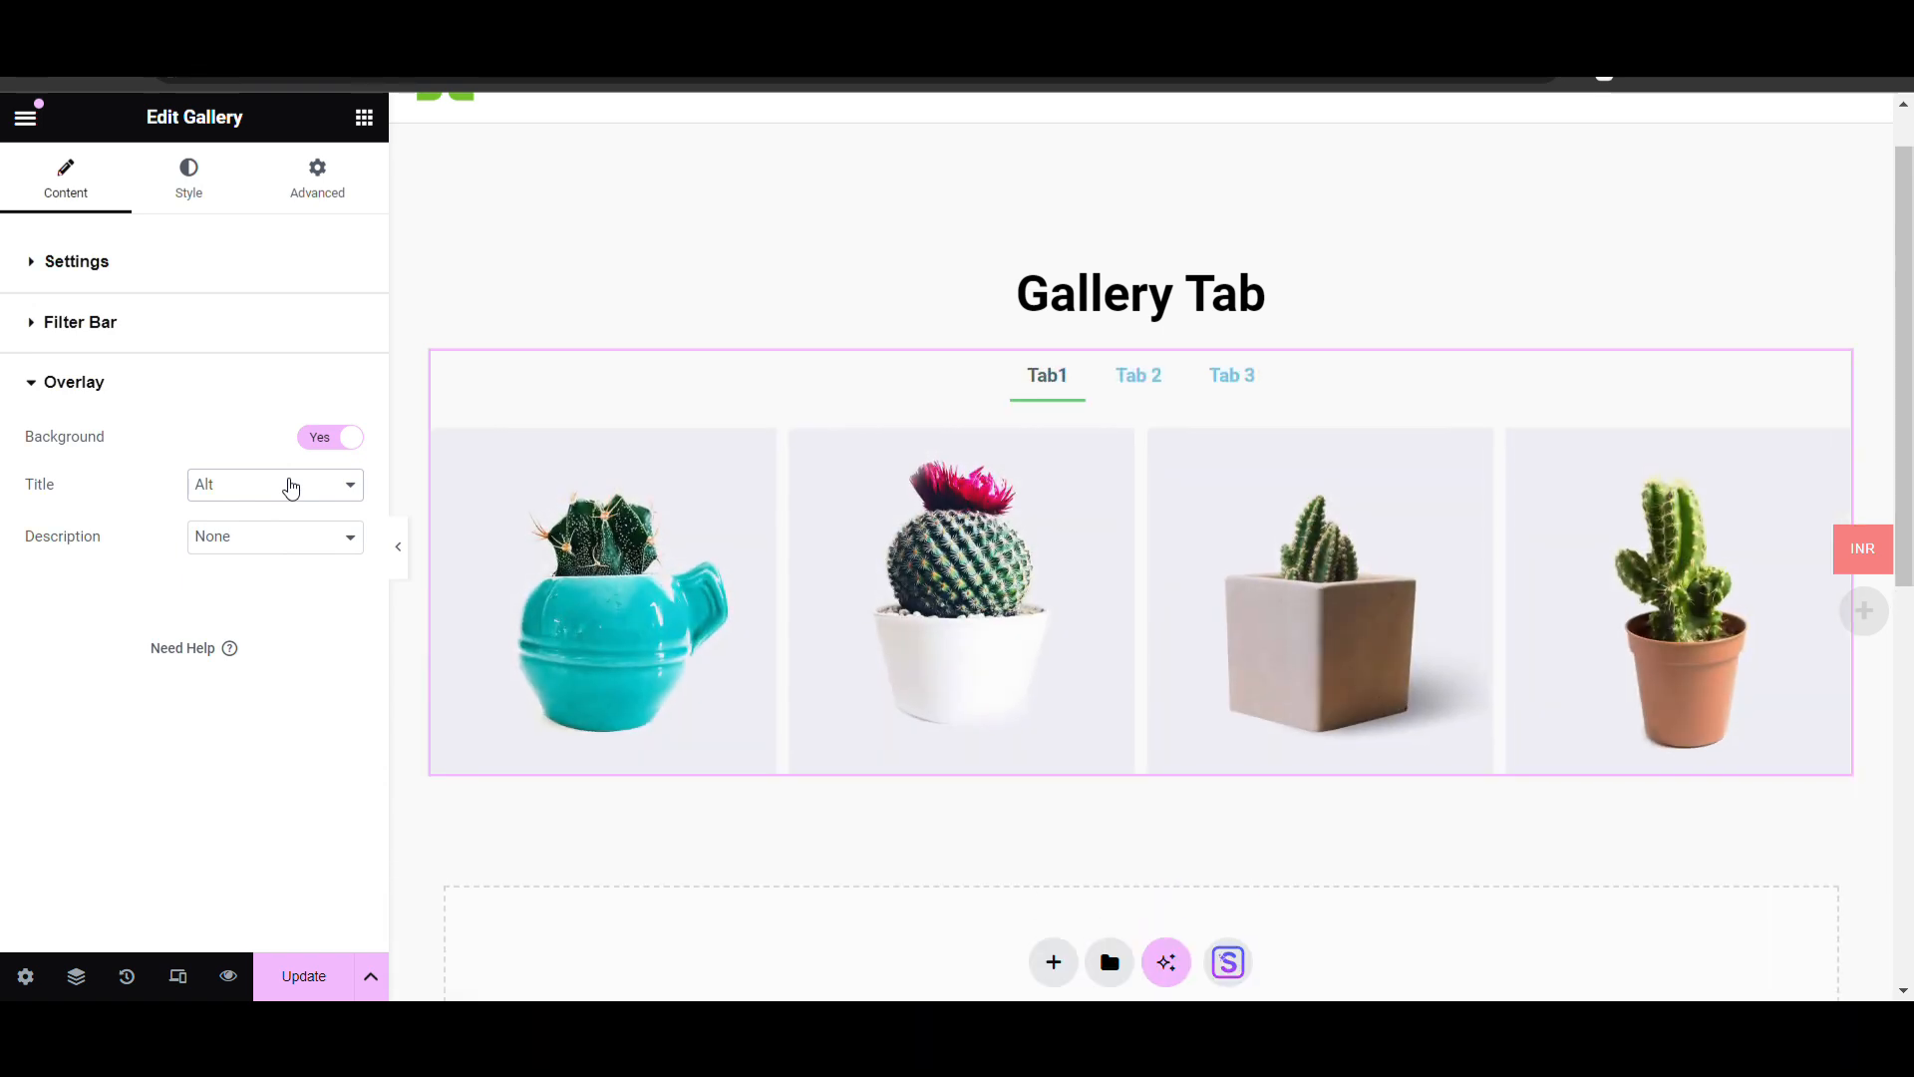
{"action": "left_click", "coordinate": [271, 523]}
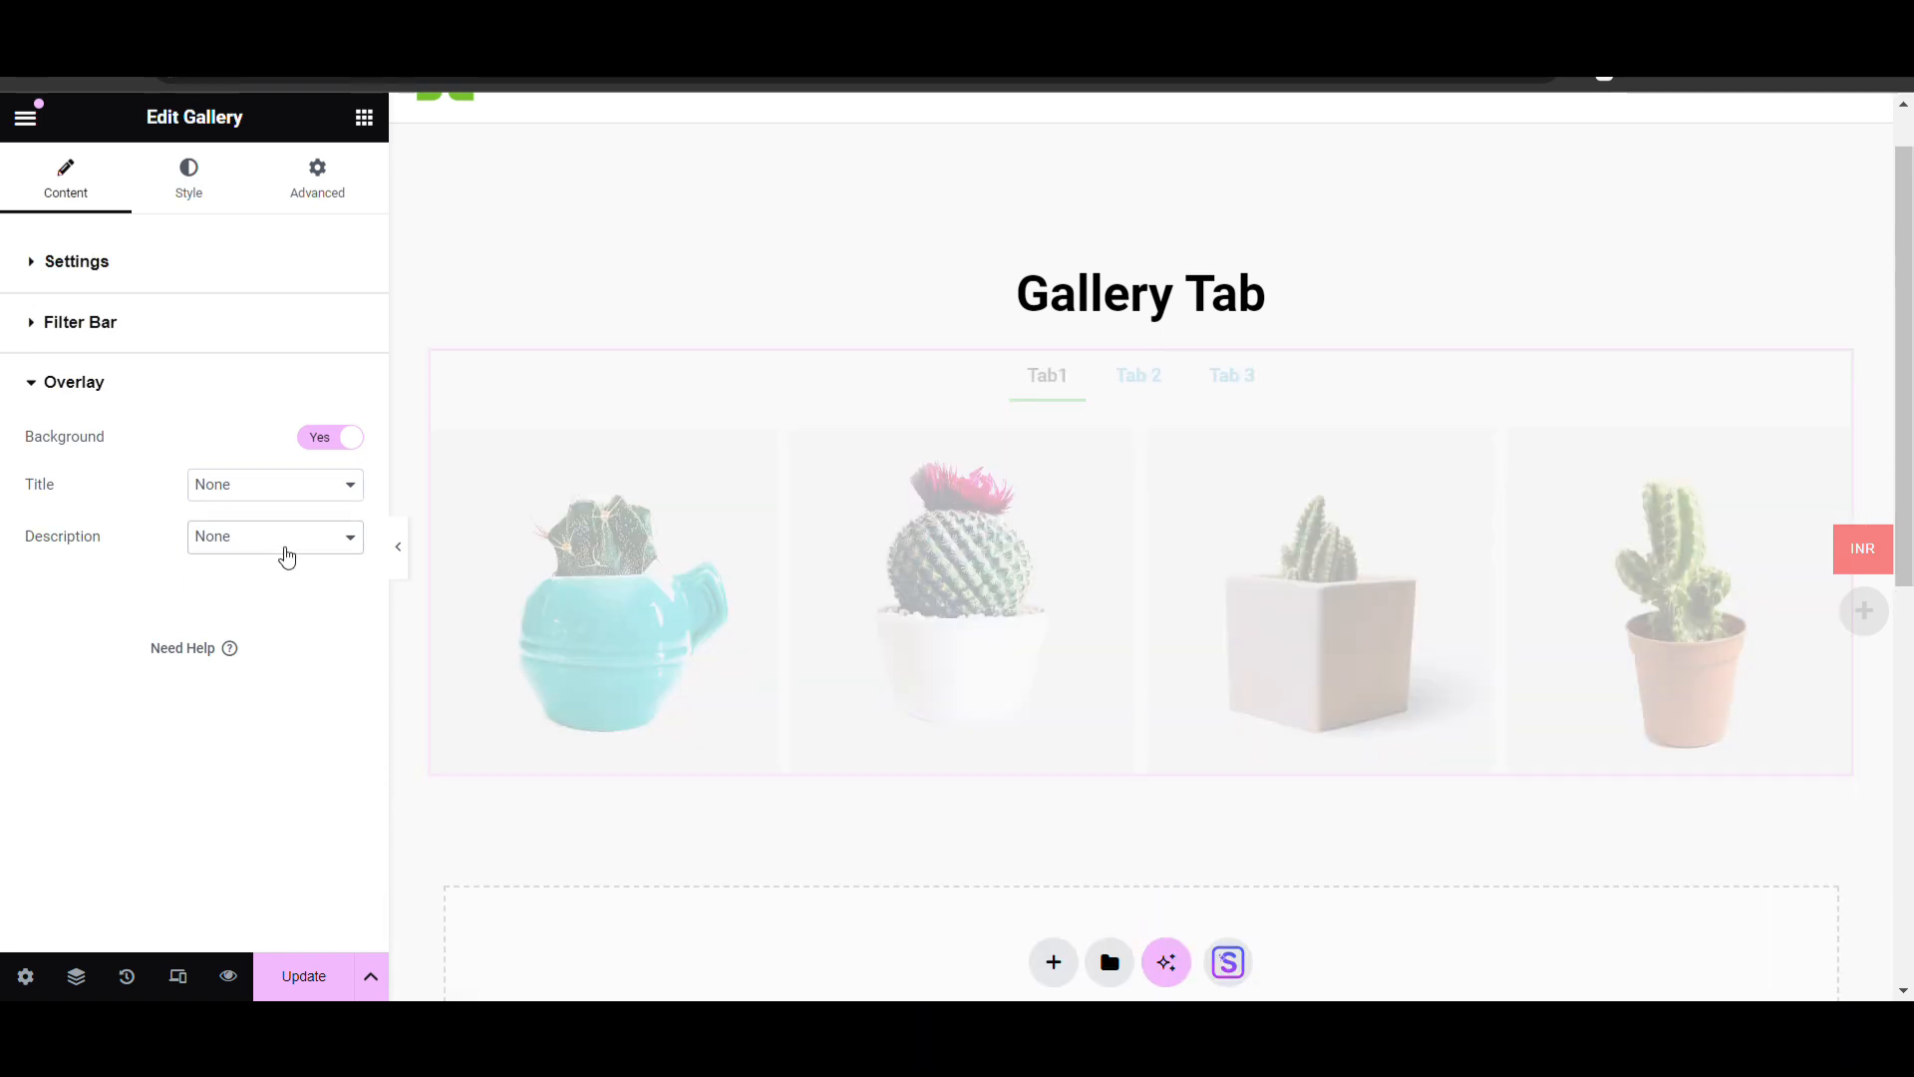
{"action": "left_click", "coordinate": [278, 597]}
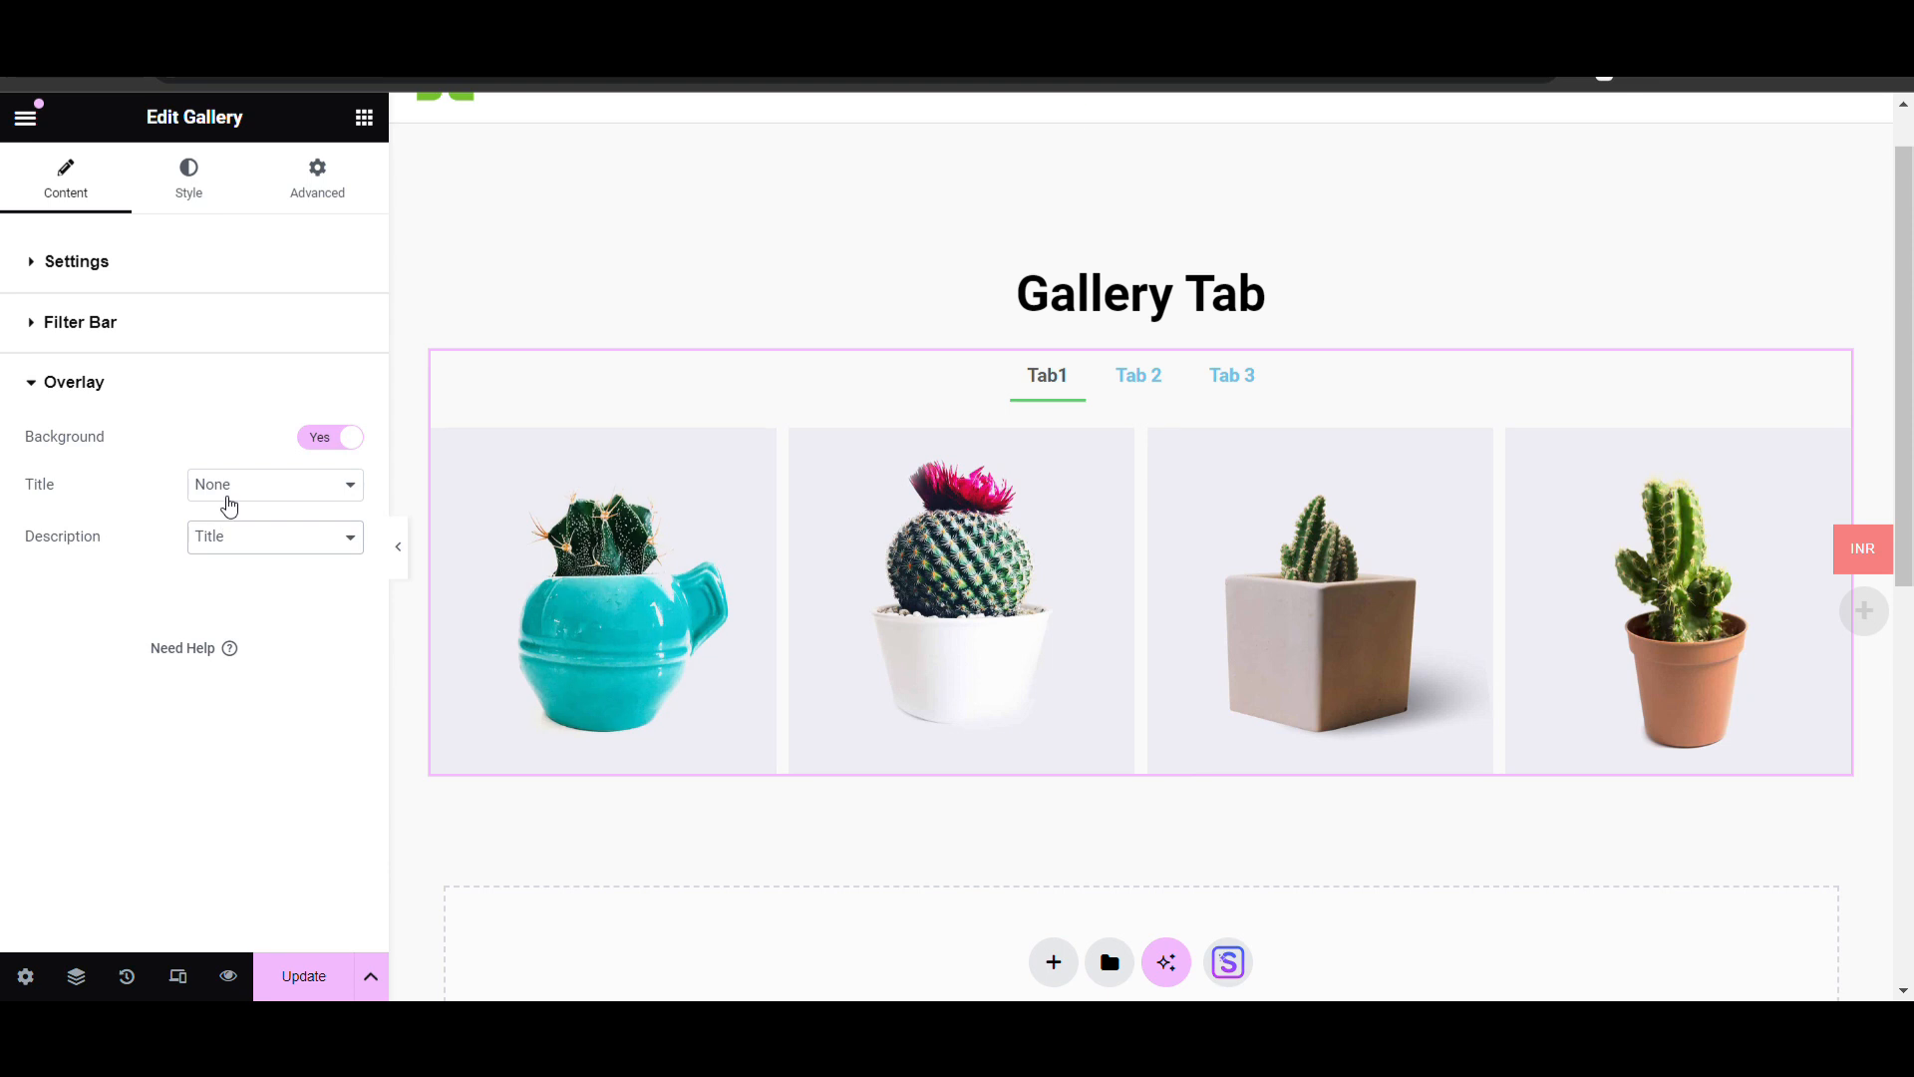
{"action": "left_click", "coordinate": [237, 649]}
Edit Tab1's image selection, fill in a description for the cactus5-free-img image, and insert the gallery again
{"action": "left_click", "coordinate": [103, 272]}
{"action": "left_click", "coordinate": [132, 410]}
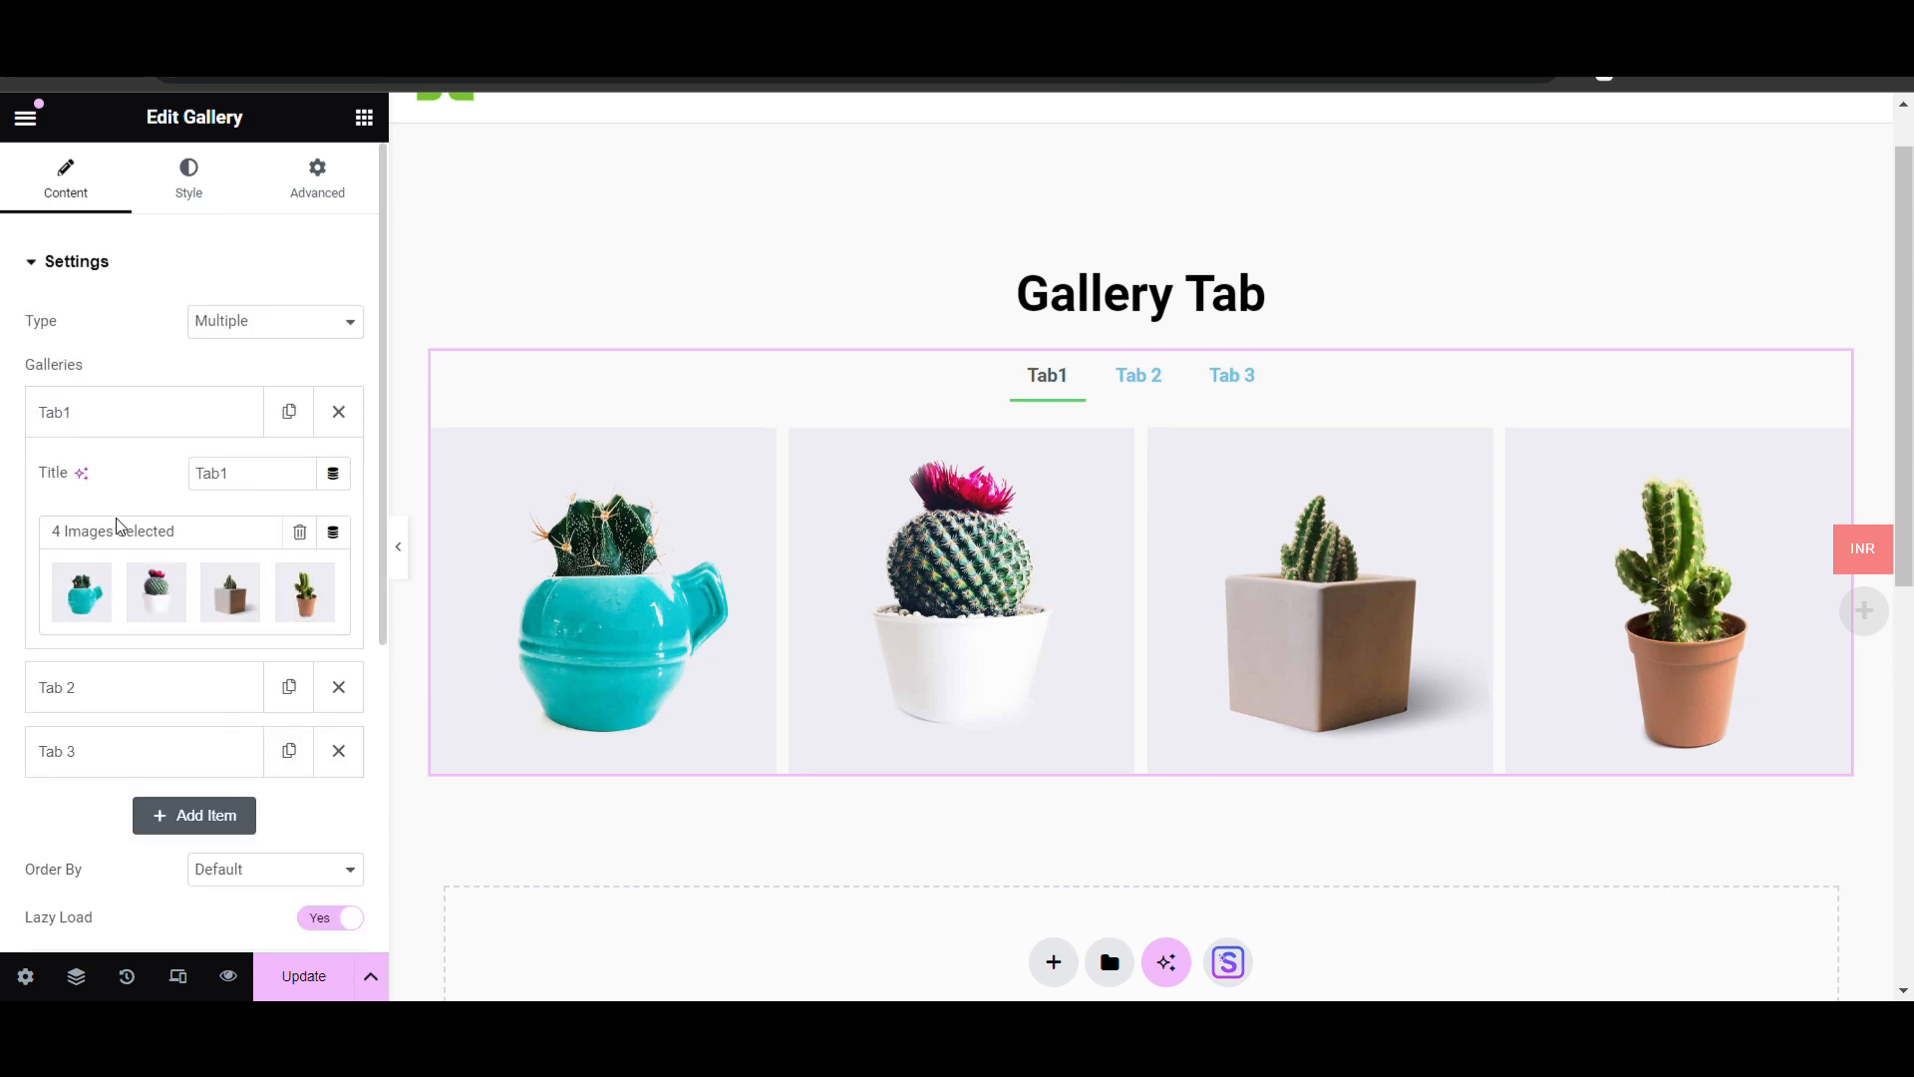
{"action": "left_click", "coordinate": [130, 589]}
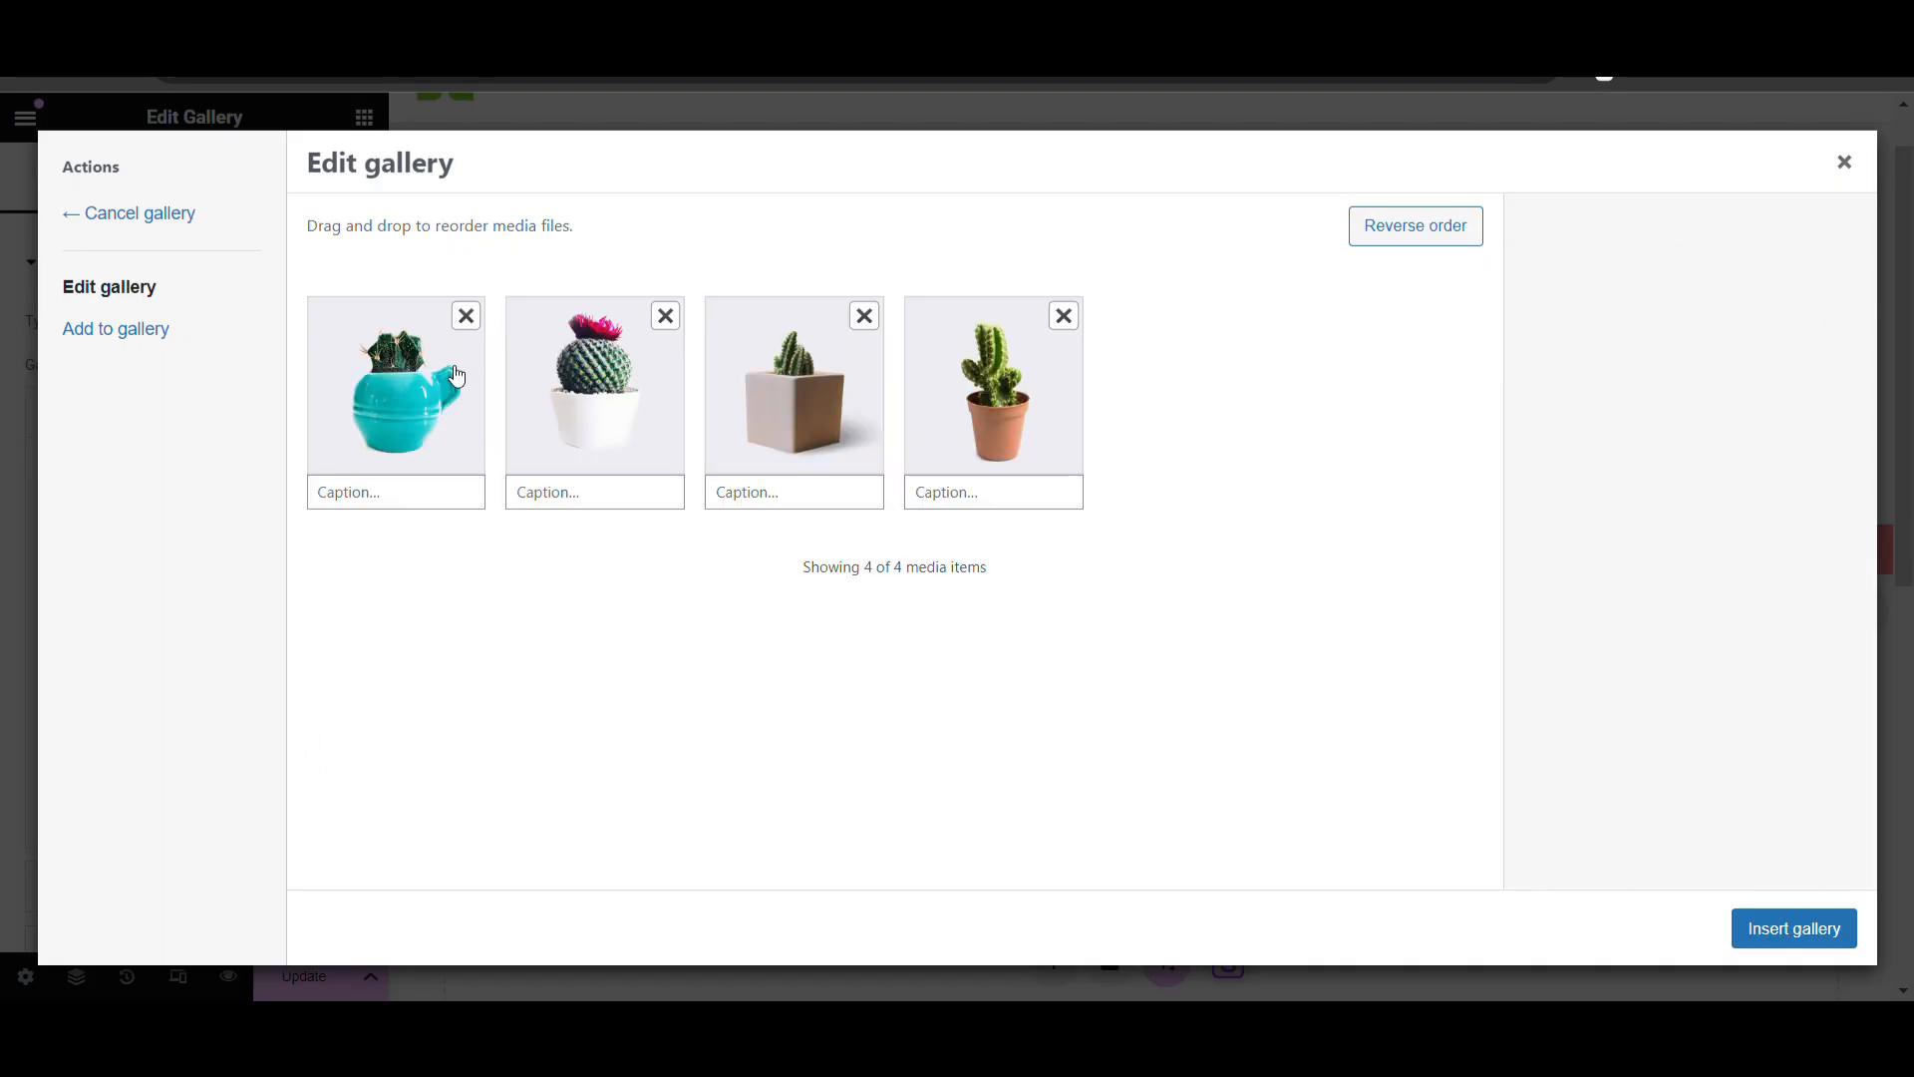
{"action": "left_click", "coordinate": [456, 376]}
{"action": "left_click", "coordinate": [1662, 467]}
{"action": "scroll", "coordinate": [1608, 622], "scroll_direction": "down", "scroll_amount": 1}
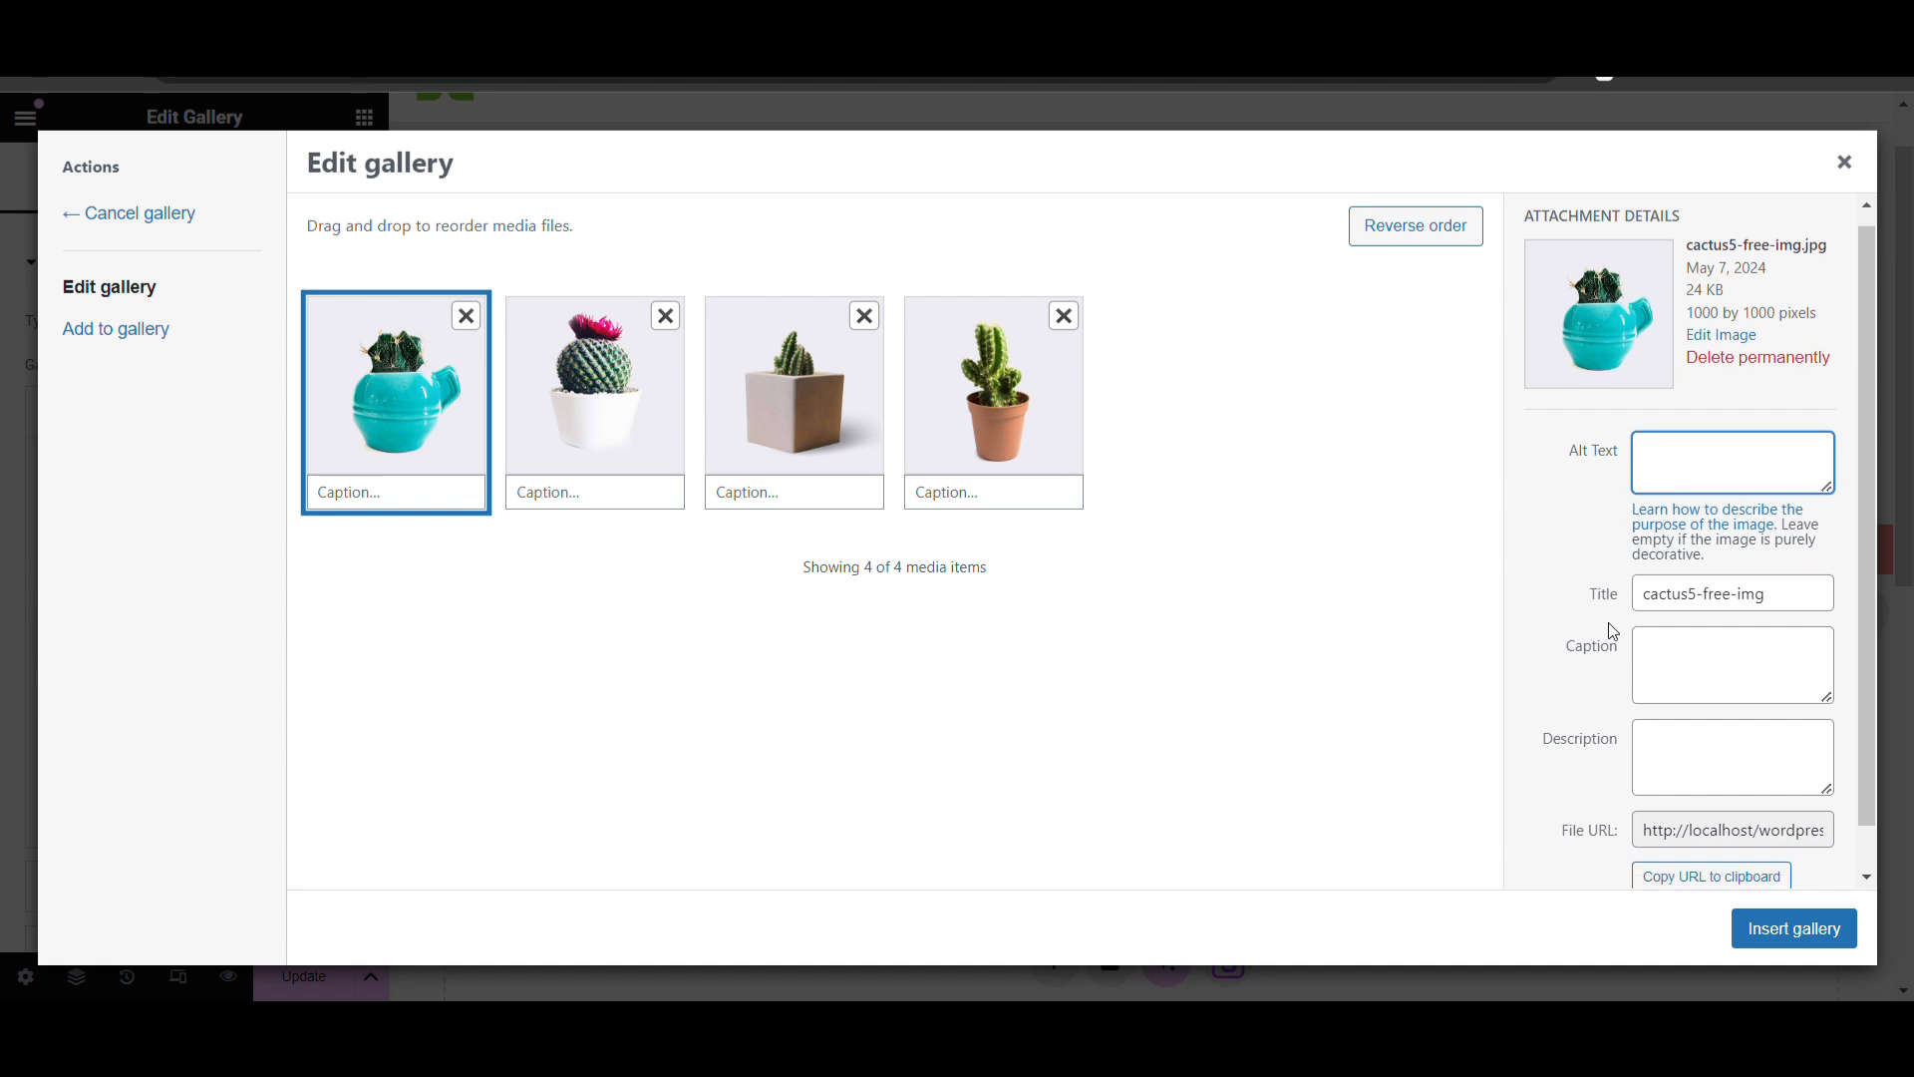
{"action": "left_click", "coordinate": [1688, 638]}
{"action": "left_click", "coordinate": [1692, 727]}
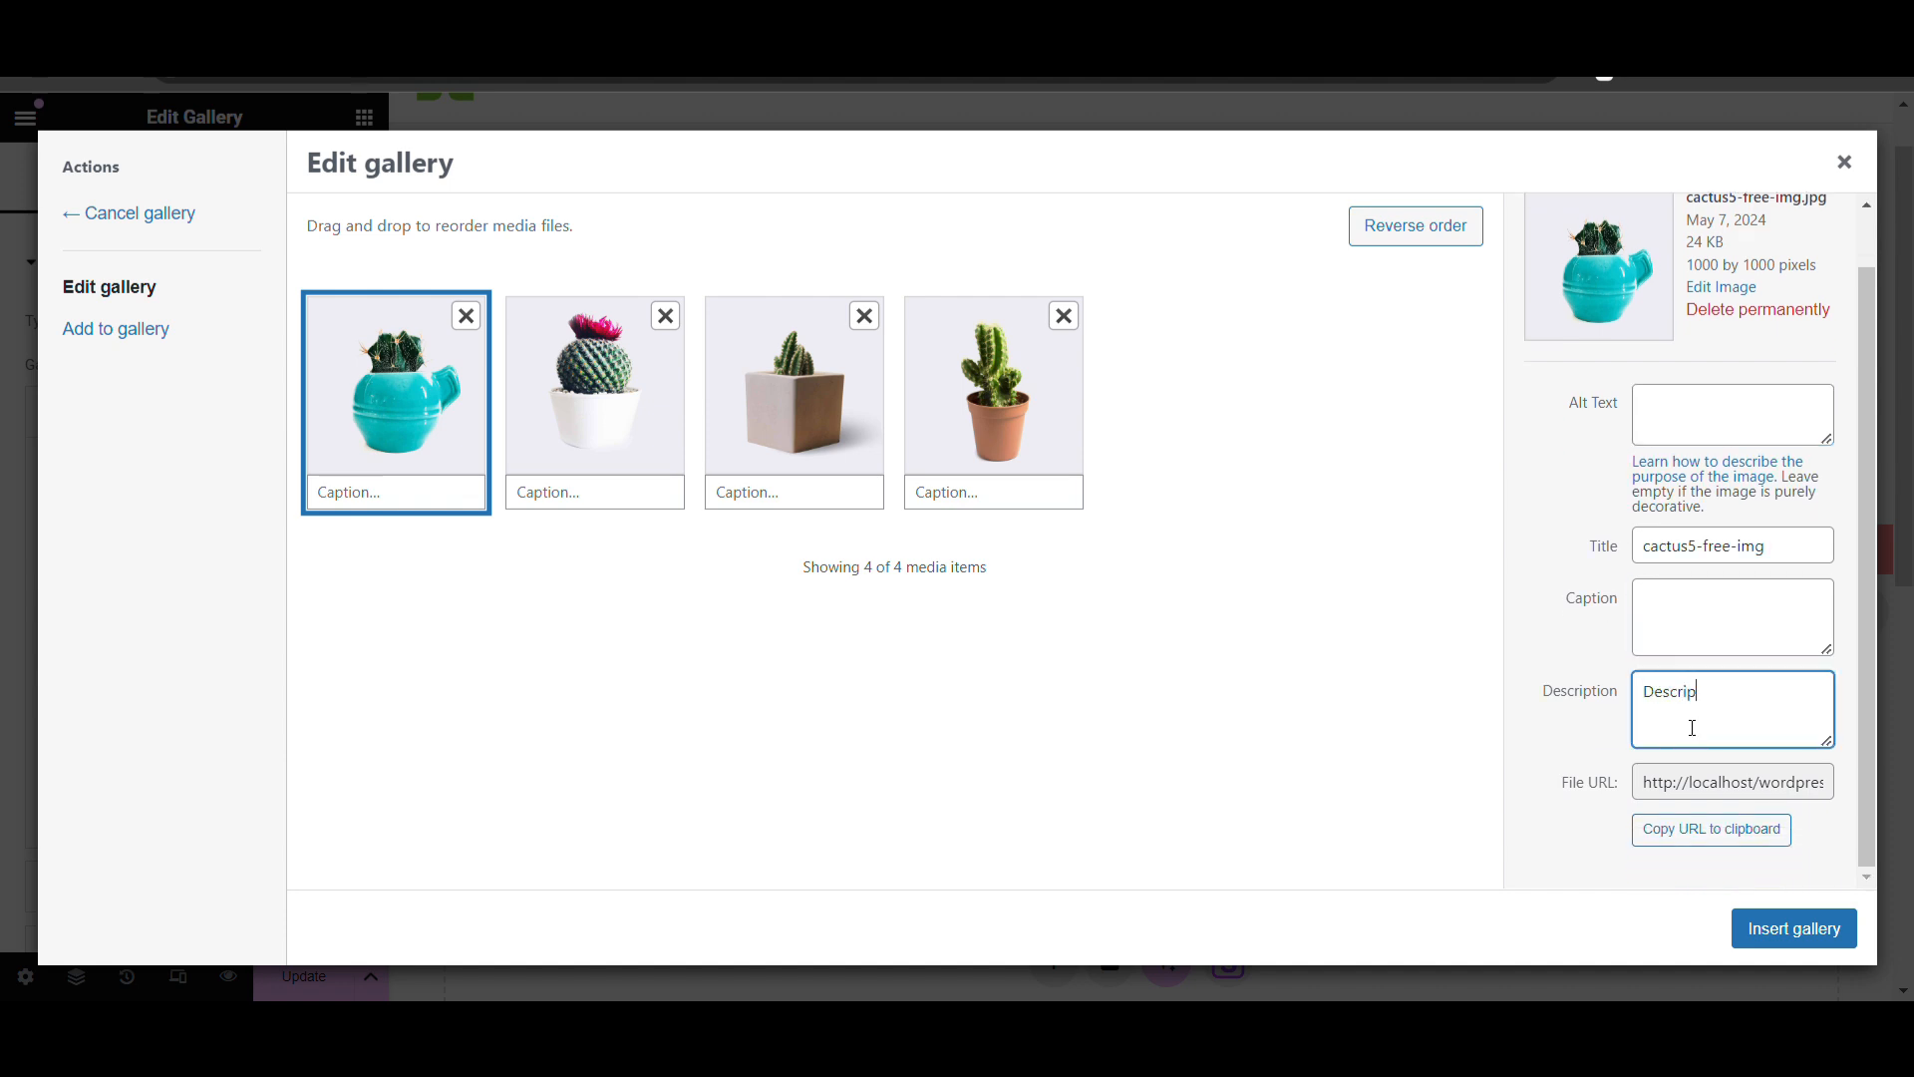
{"action": "left_click", "coordinate": [1776, 929]}
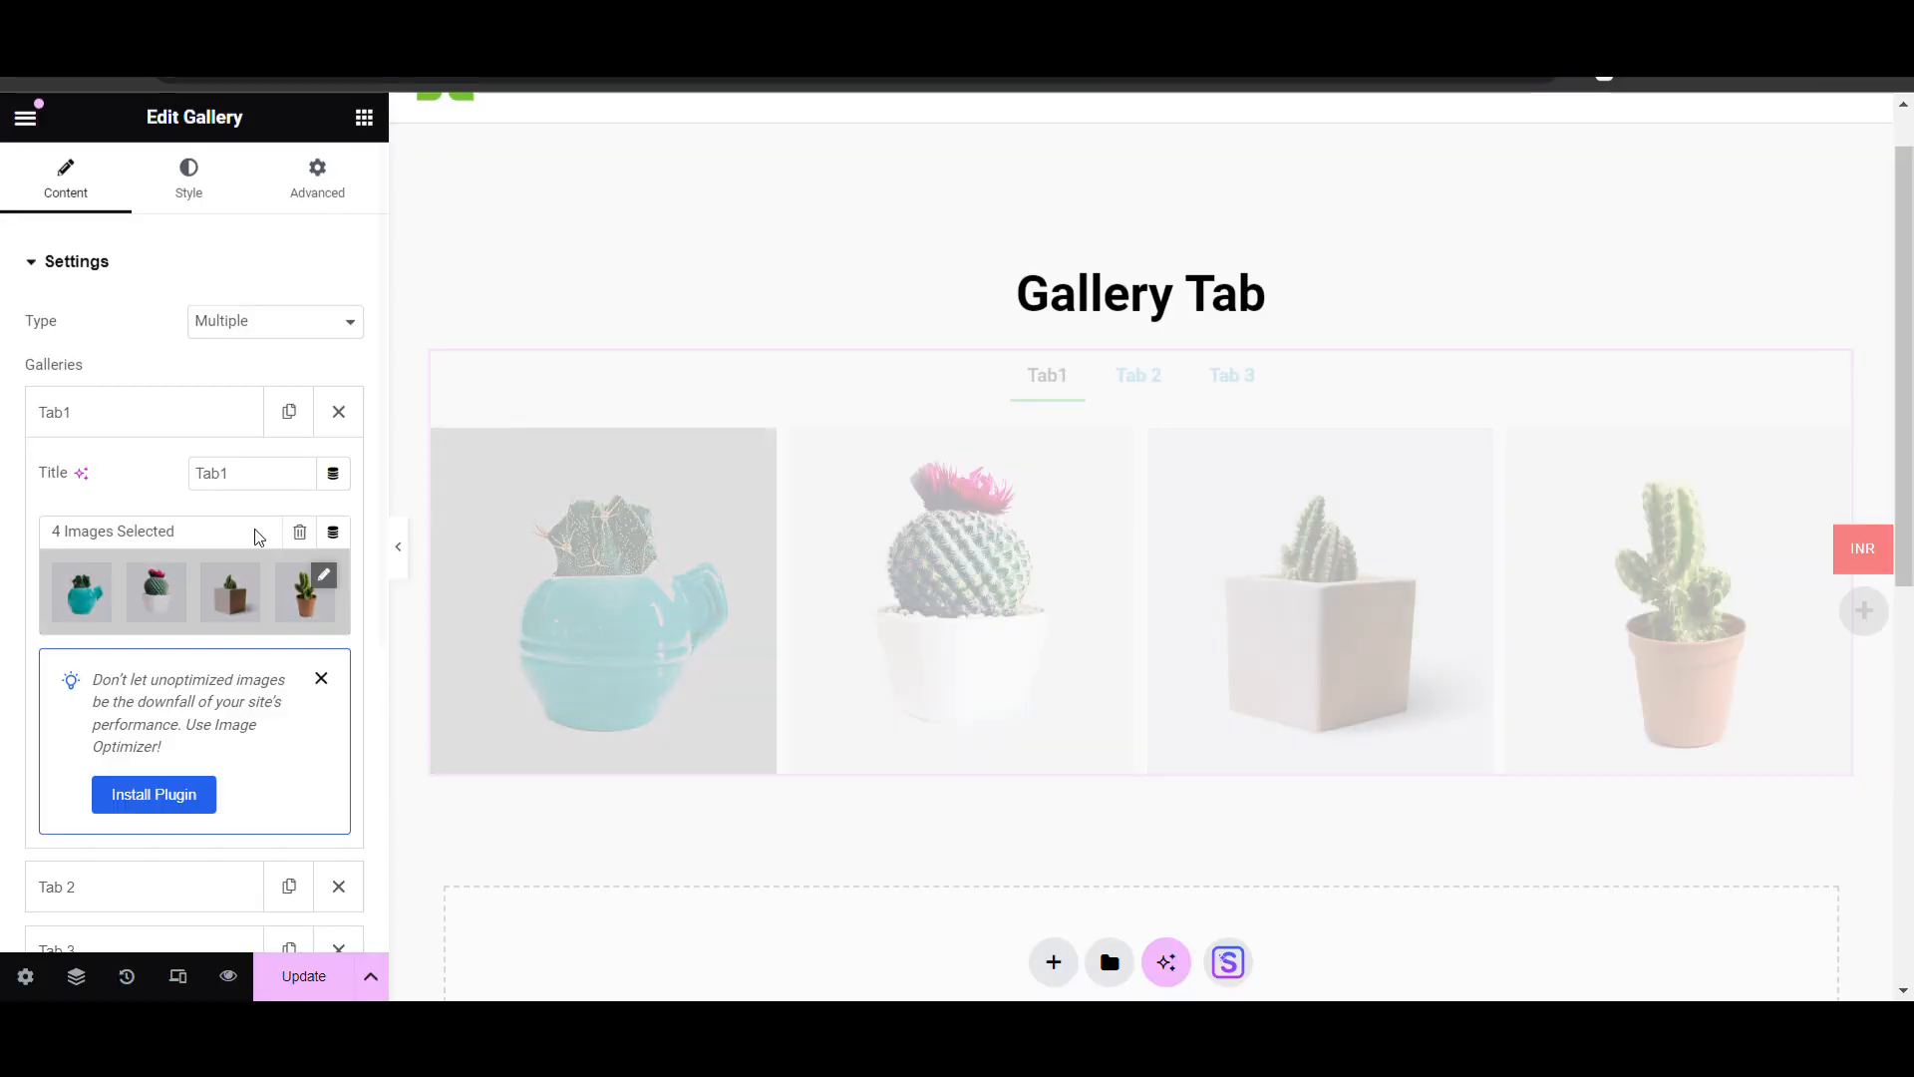
Return to the gallery's overlay settings and set the overlay title to Title
{"action": "scroll", "coordinate": [121, 539], "scroll_direction": "down", "scroll_amount": 10}
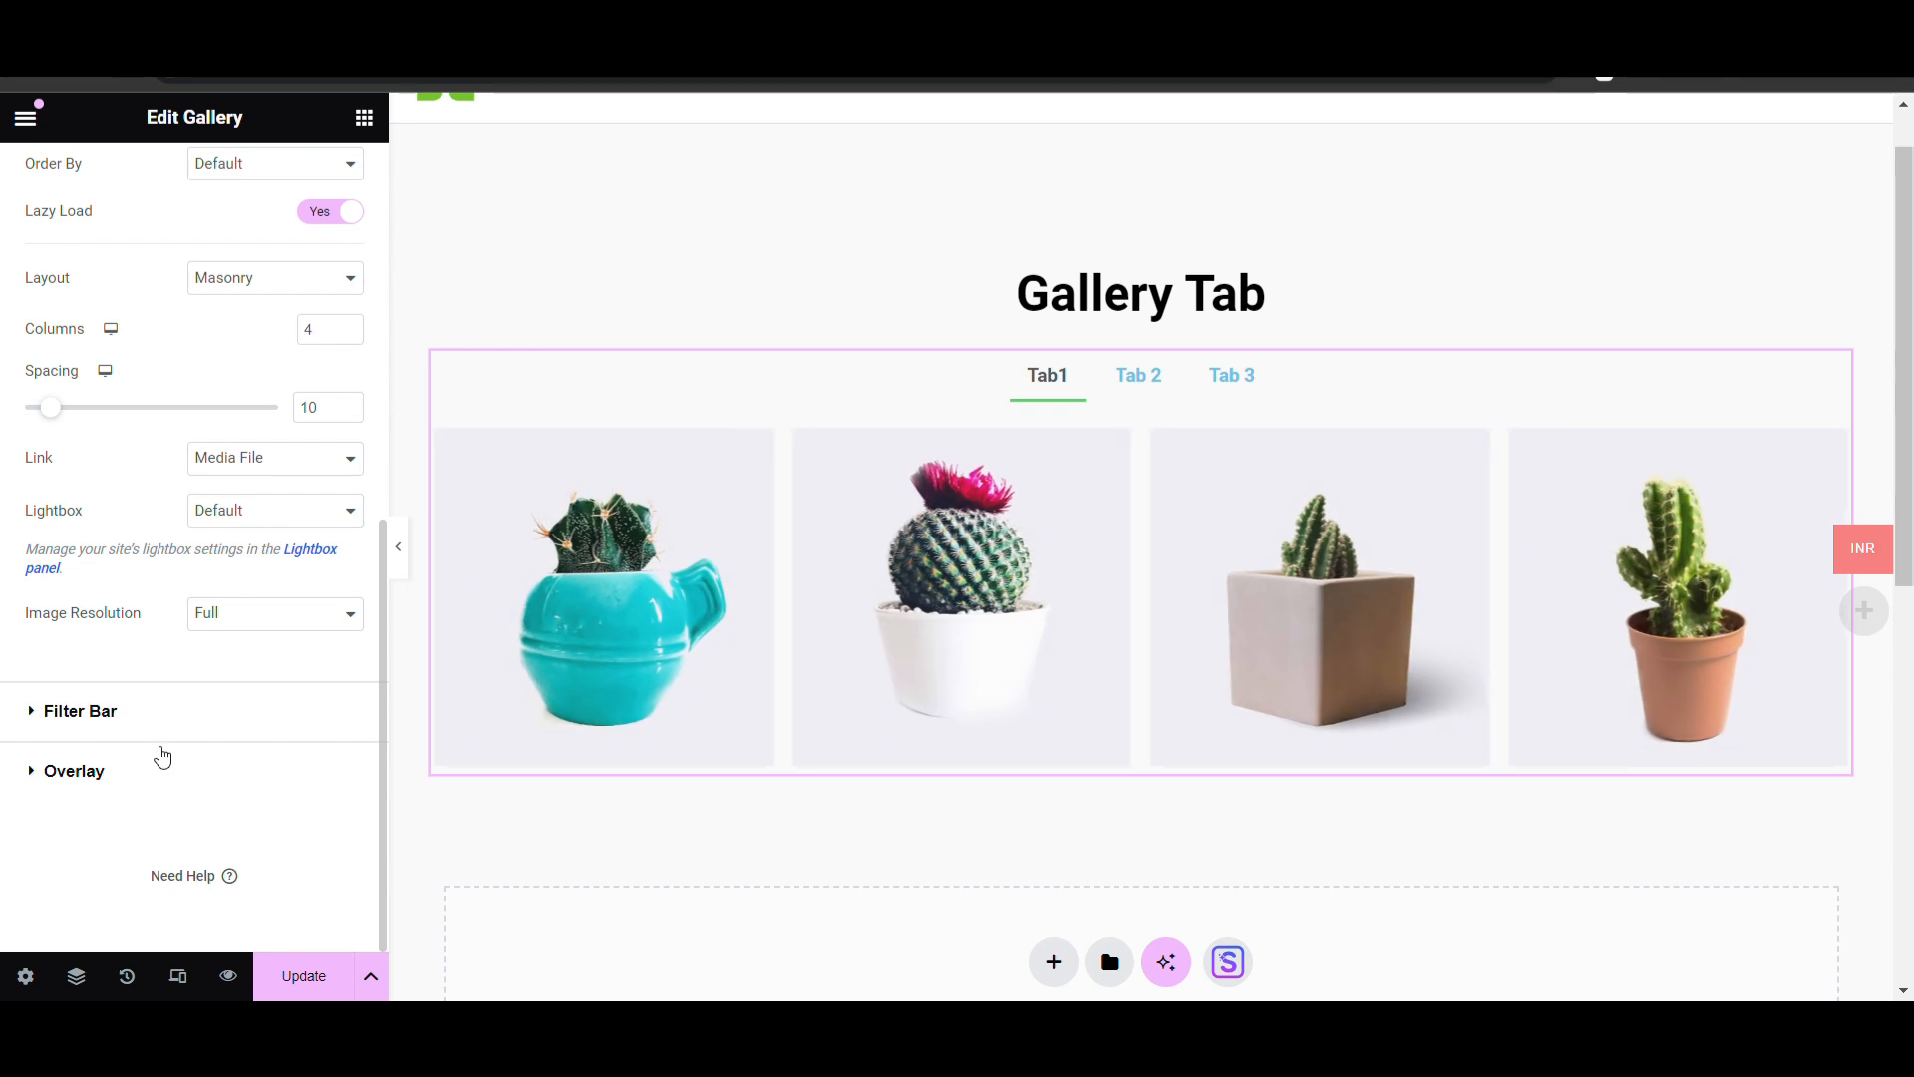
{"action": "left_click", "coordinate": [128, 792]}
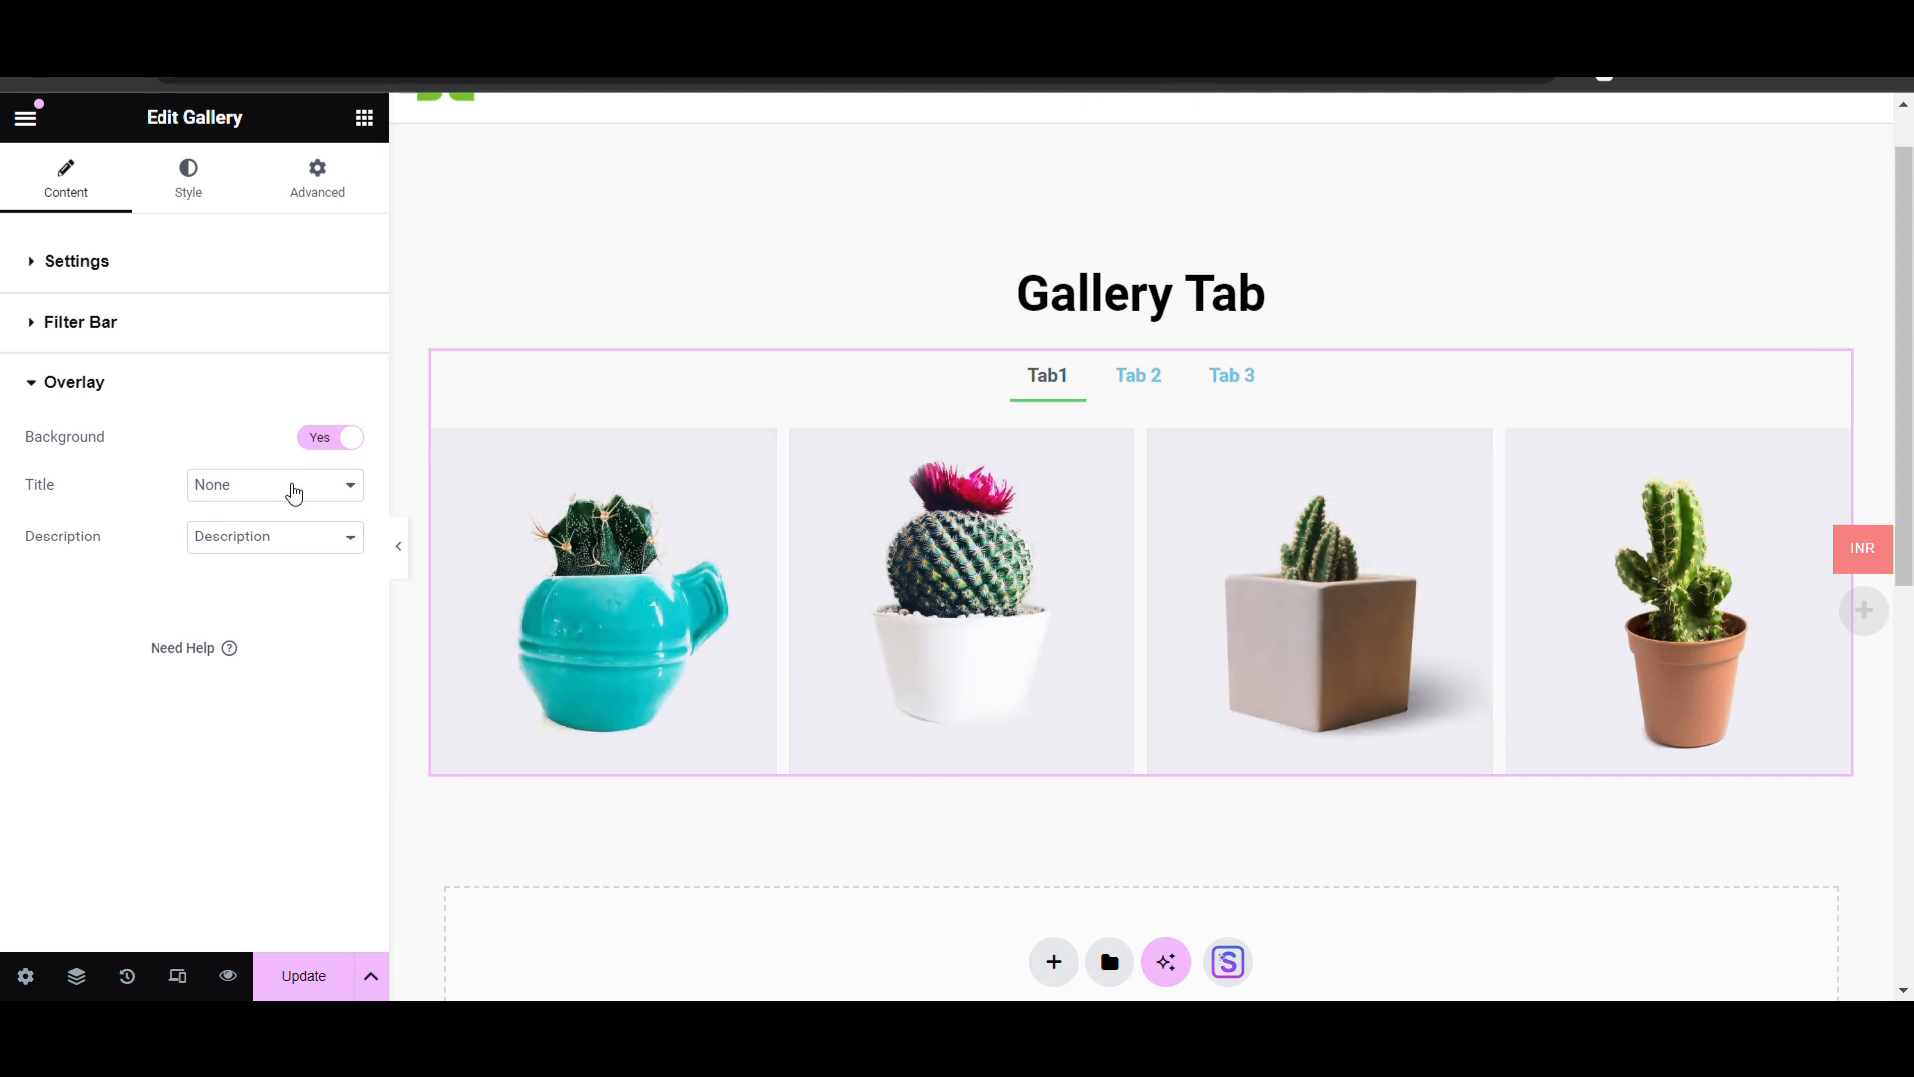
{"action": "left_click", "coordinate": [236, 537]}
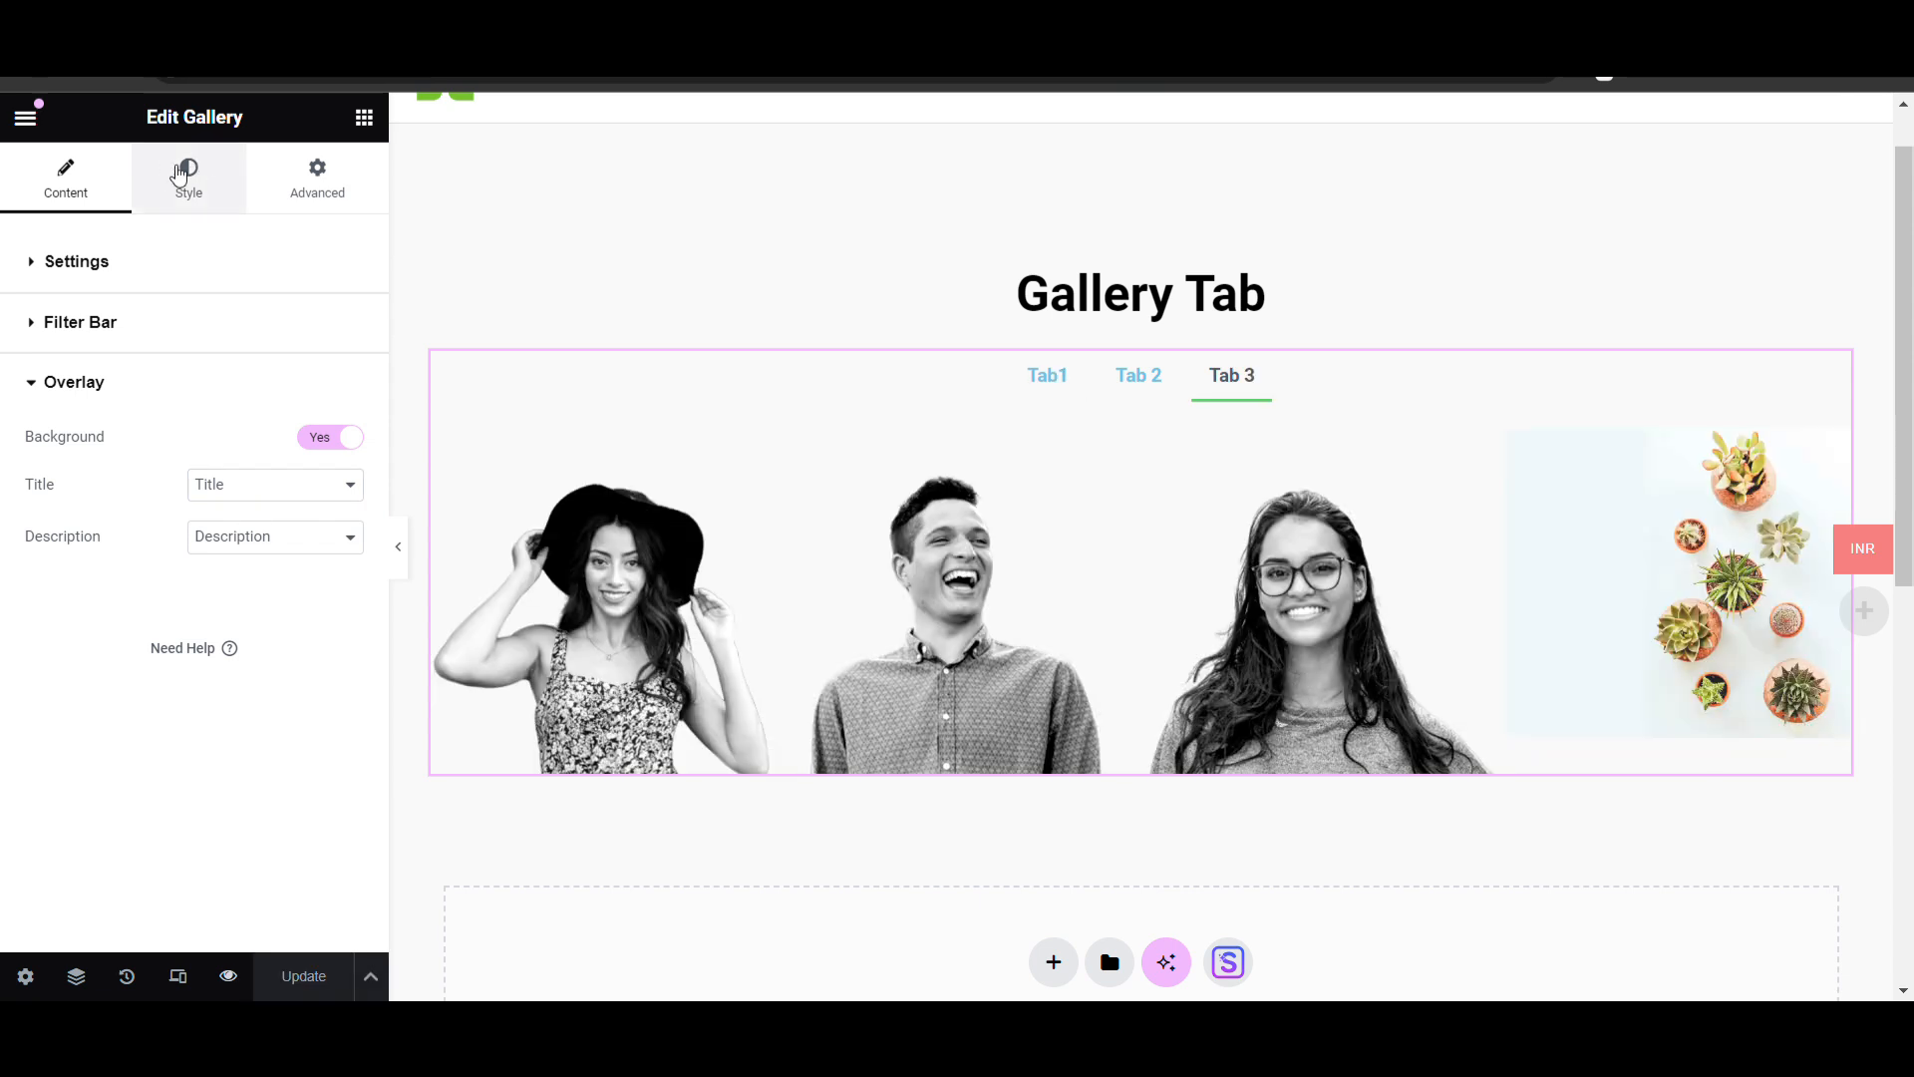
Review the gallery's style settings for the image, overlay and content
{"action": "left_click", "coordinate": [166, 177]}
{"action": "scroll", "coordinate": [170, 344], "scroll_direction": "down", "scroll_amount": 1}
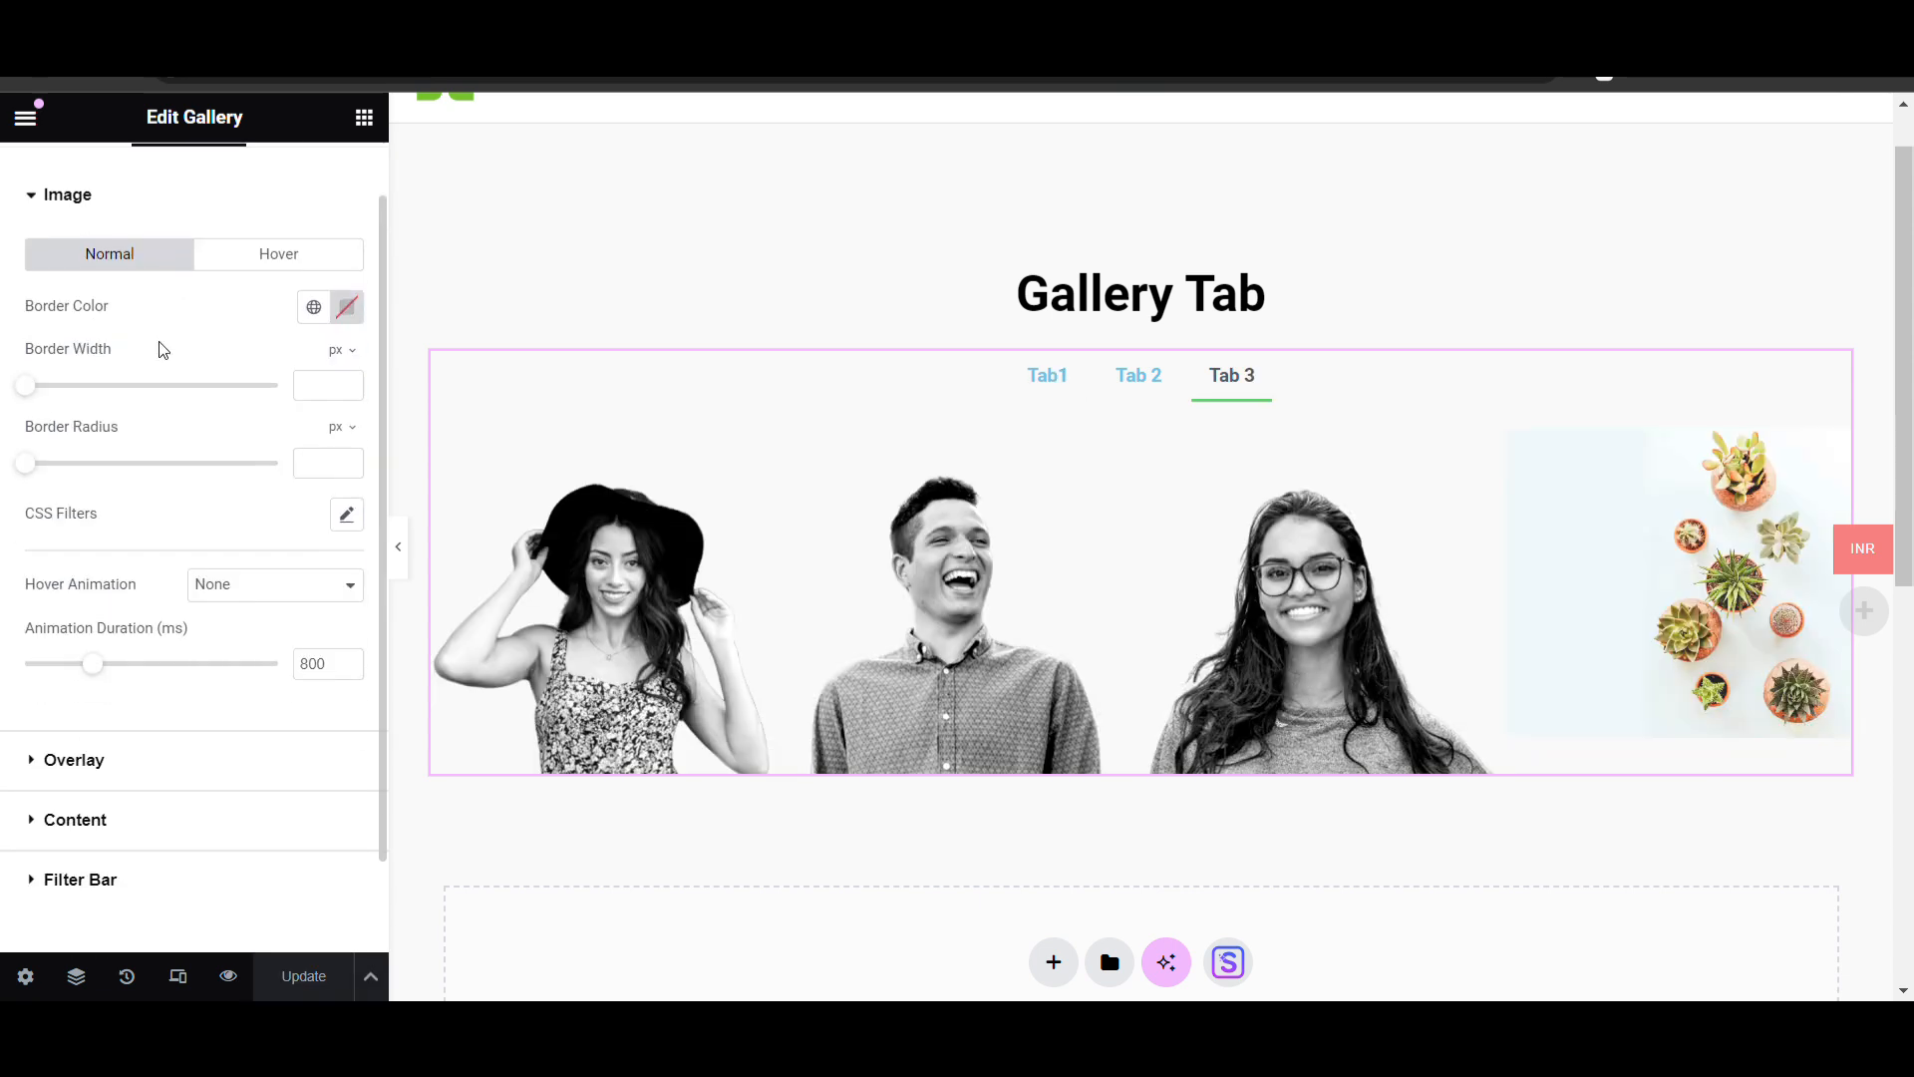
{"action": "scroll", "coordinate": [227, 527], "scroll_direction": "down", "scroll_amount": 1}
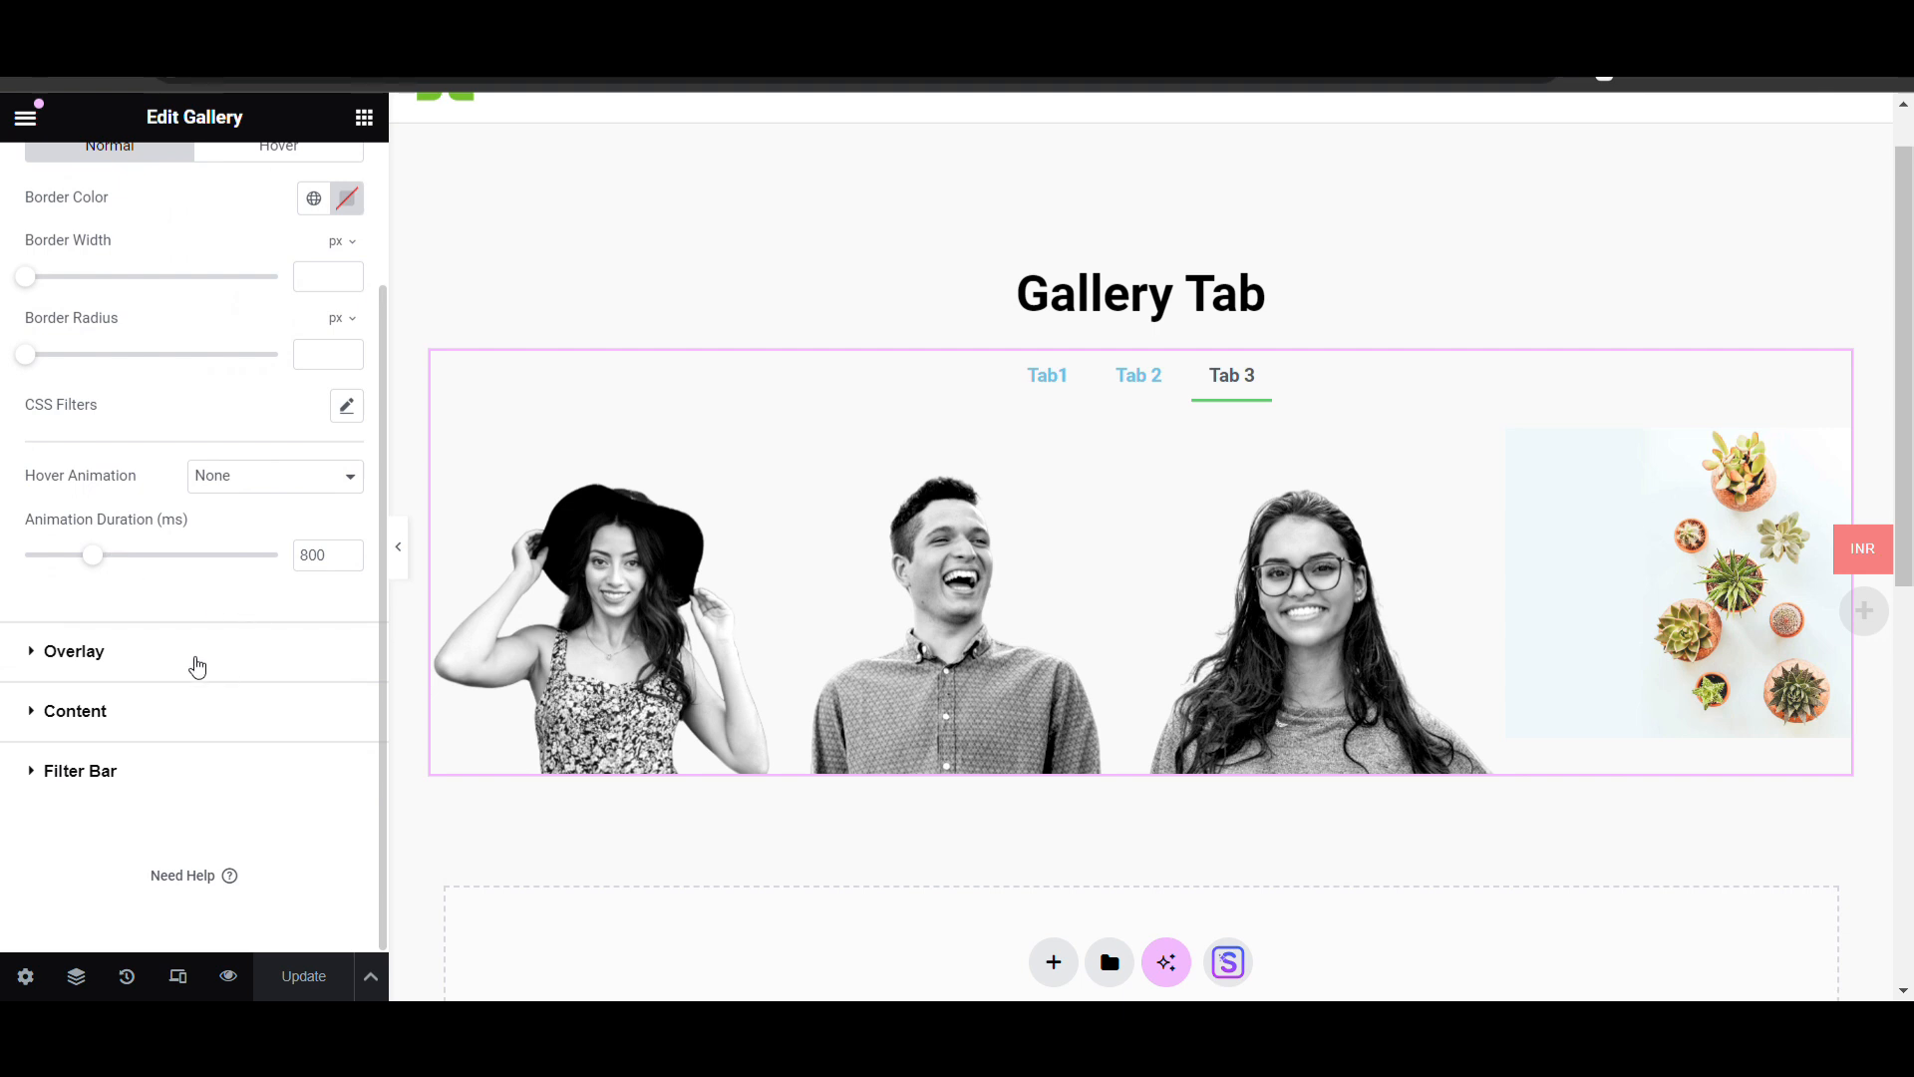
{"action": "left_click", "coordinate": [196, 666]}
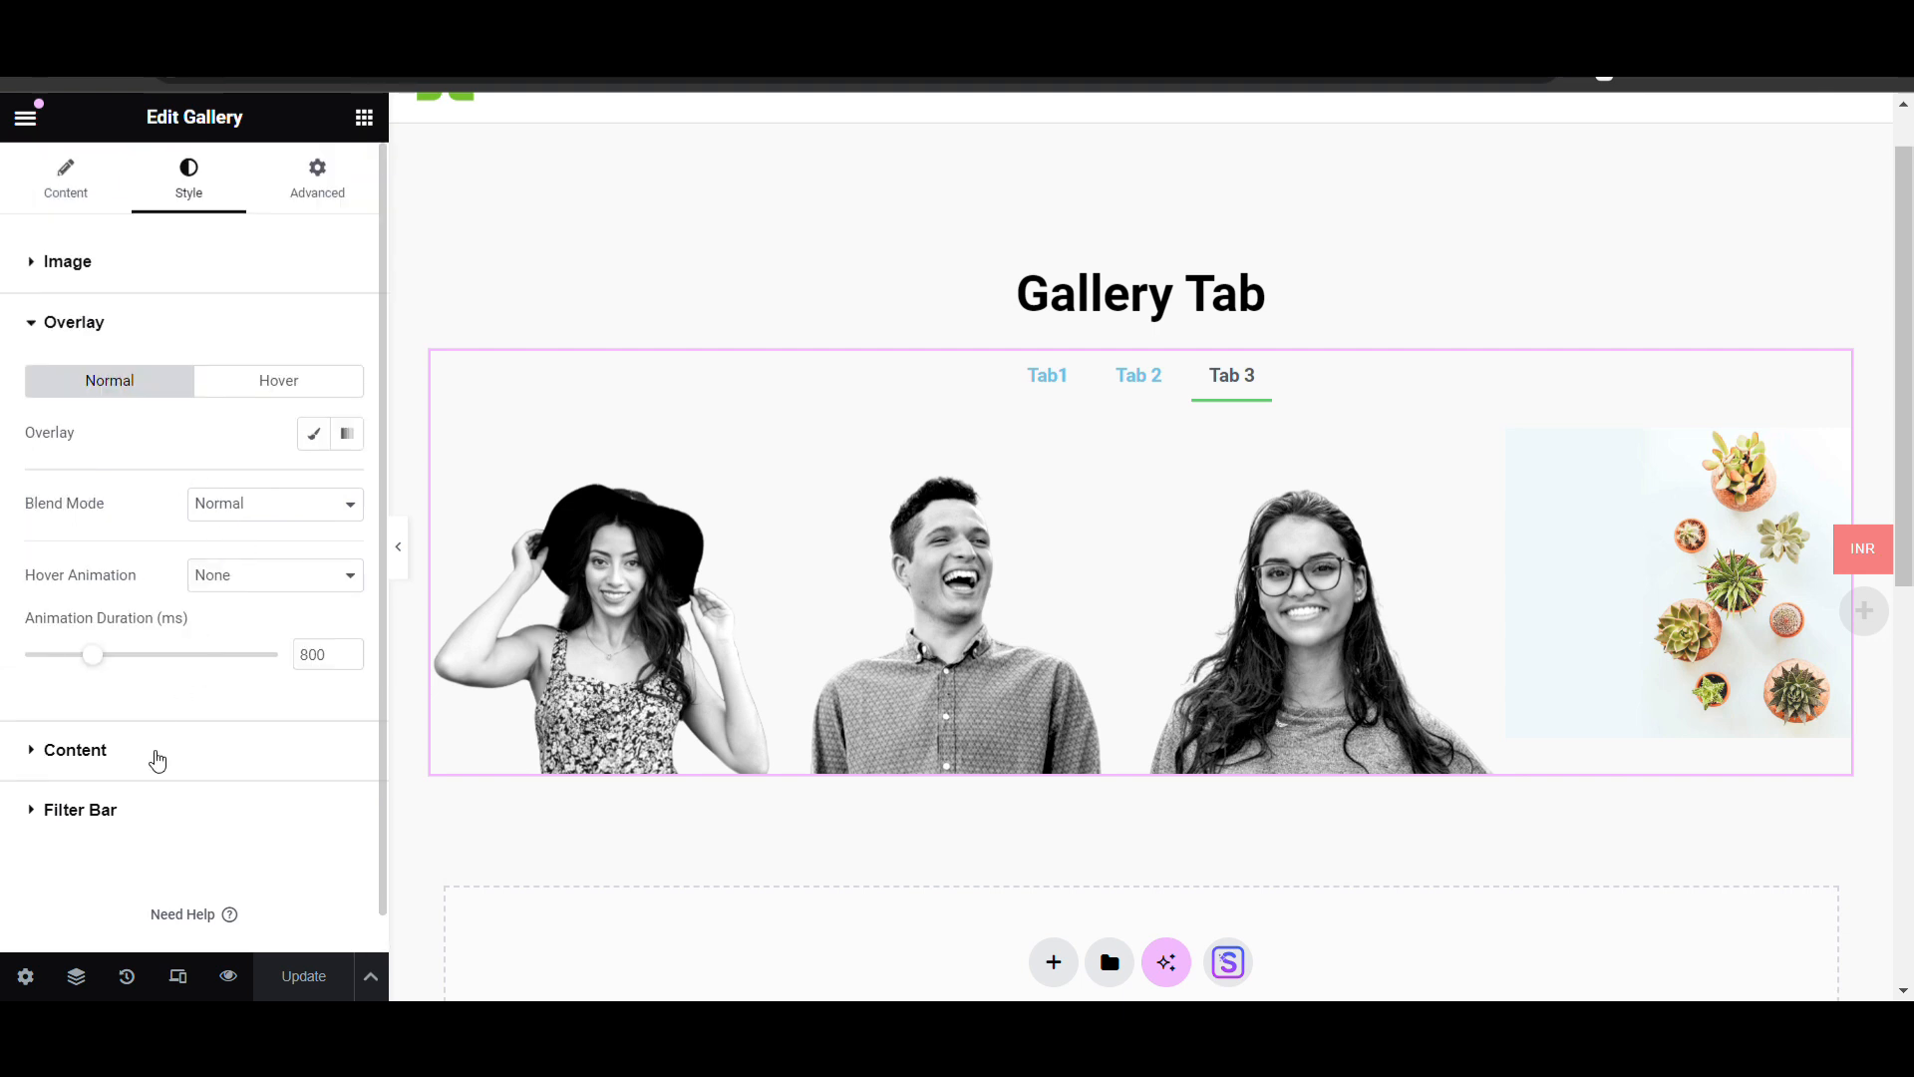
{"action": "left_click", "coordinate": [157, 761]}
{"action": "scroll", "coordinate": [286, 715], "scroll_direction": "down", "scroll_amount": 5}
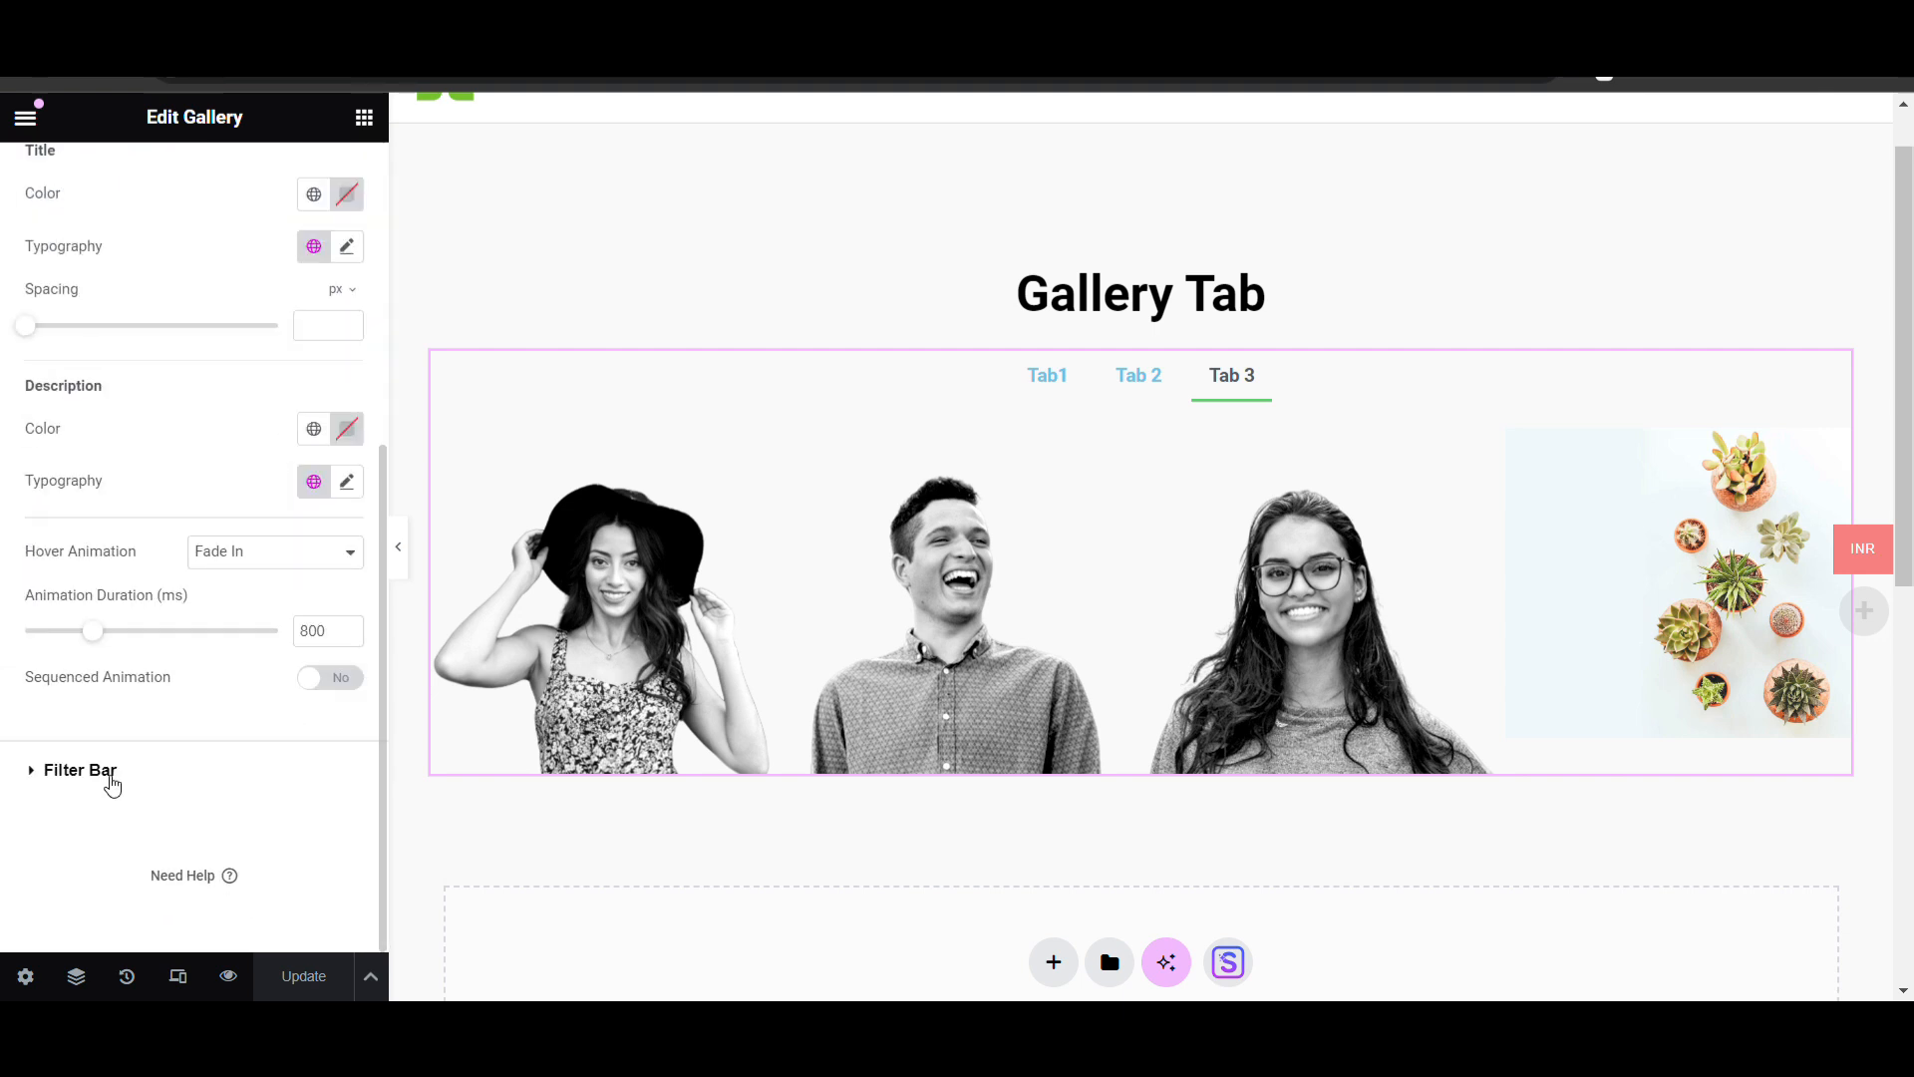
Set the filter bar's normal text color to the gray #888888
{"action": "left_click", "coordinate": [80, 769]}
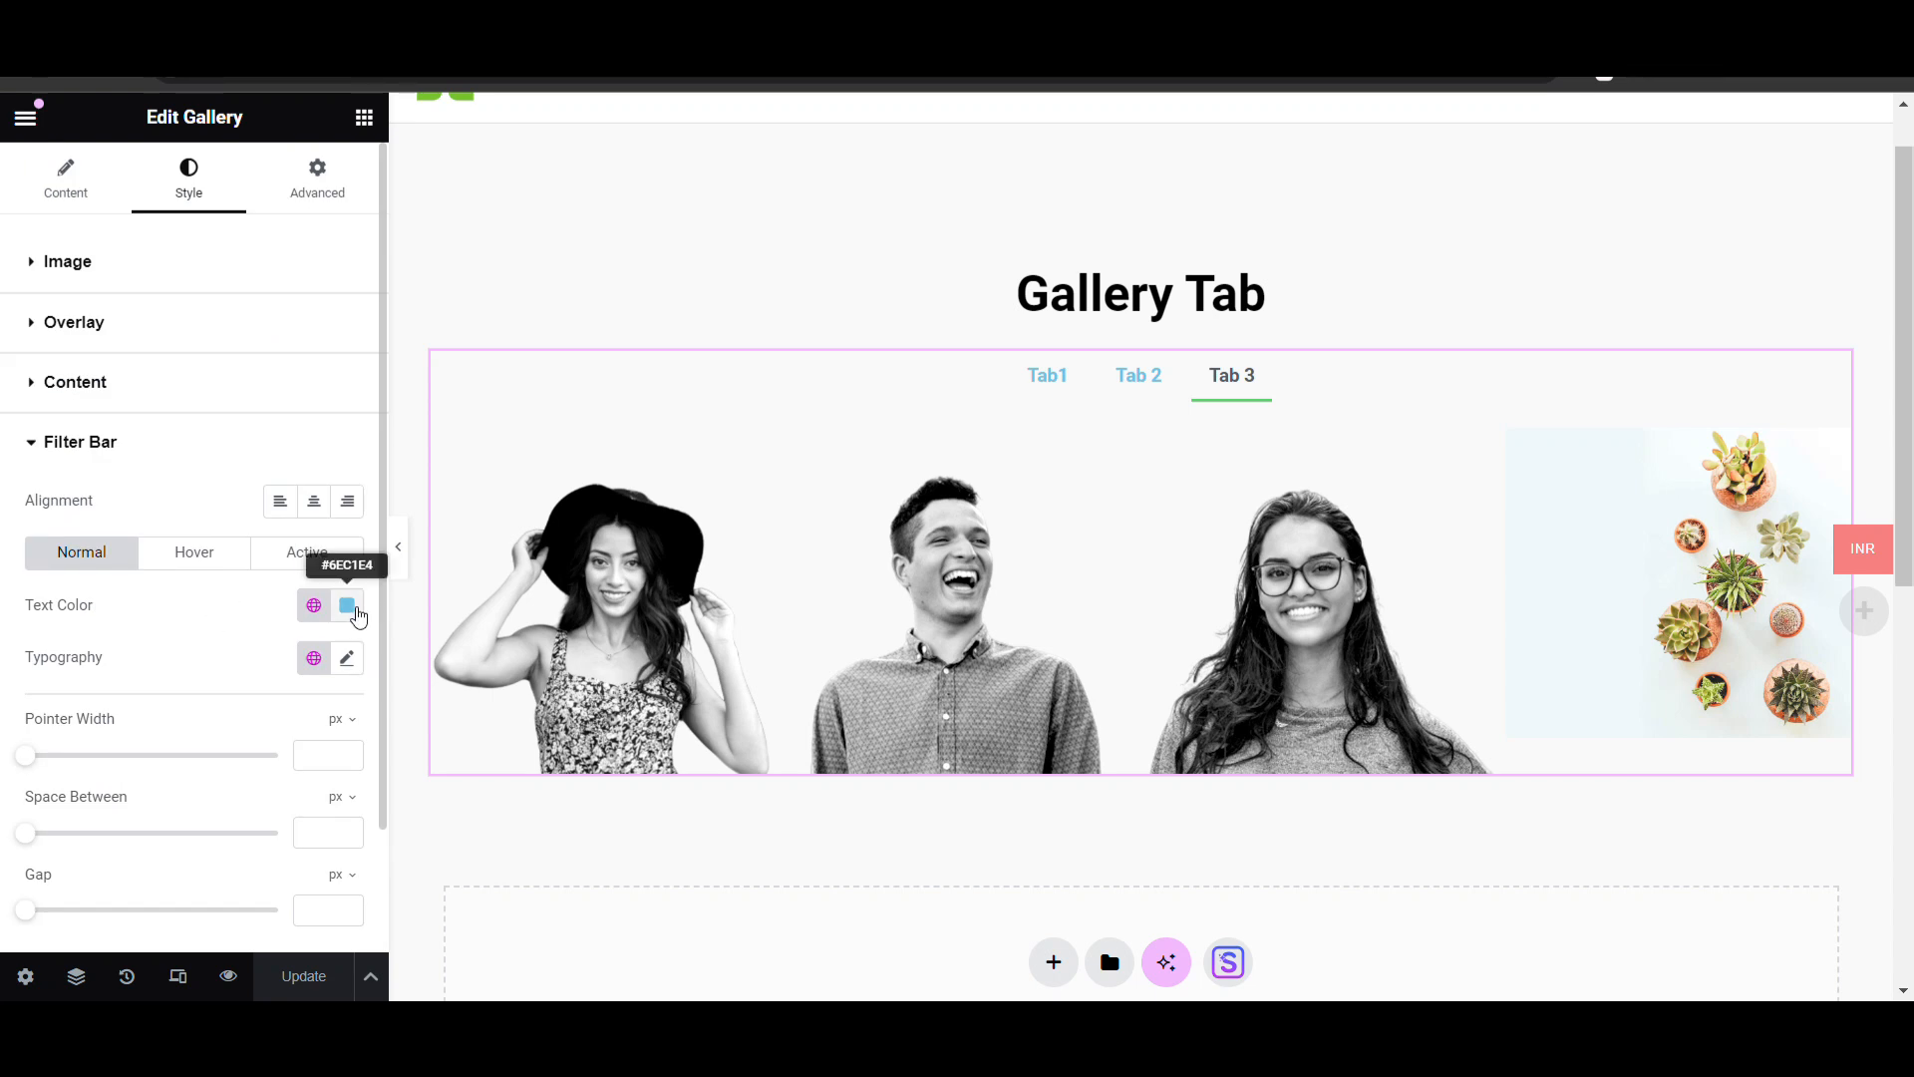
{"action": "left_click", "coordinate": [347, 605]}
{"action": "left_click", "coordinate": [206, 752]}
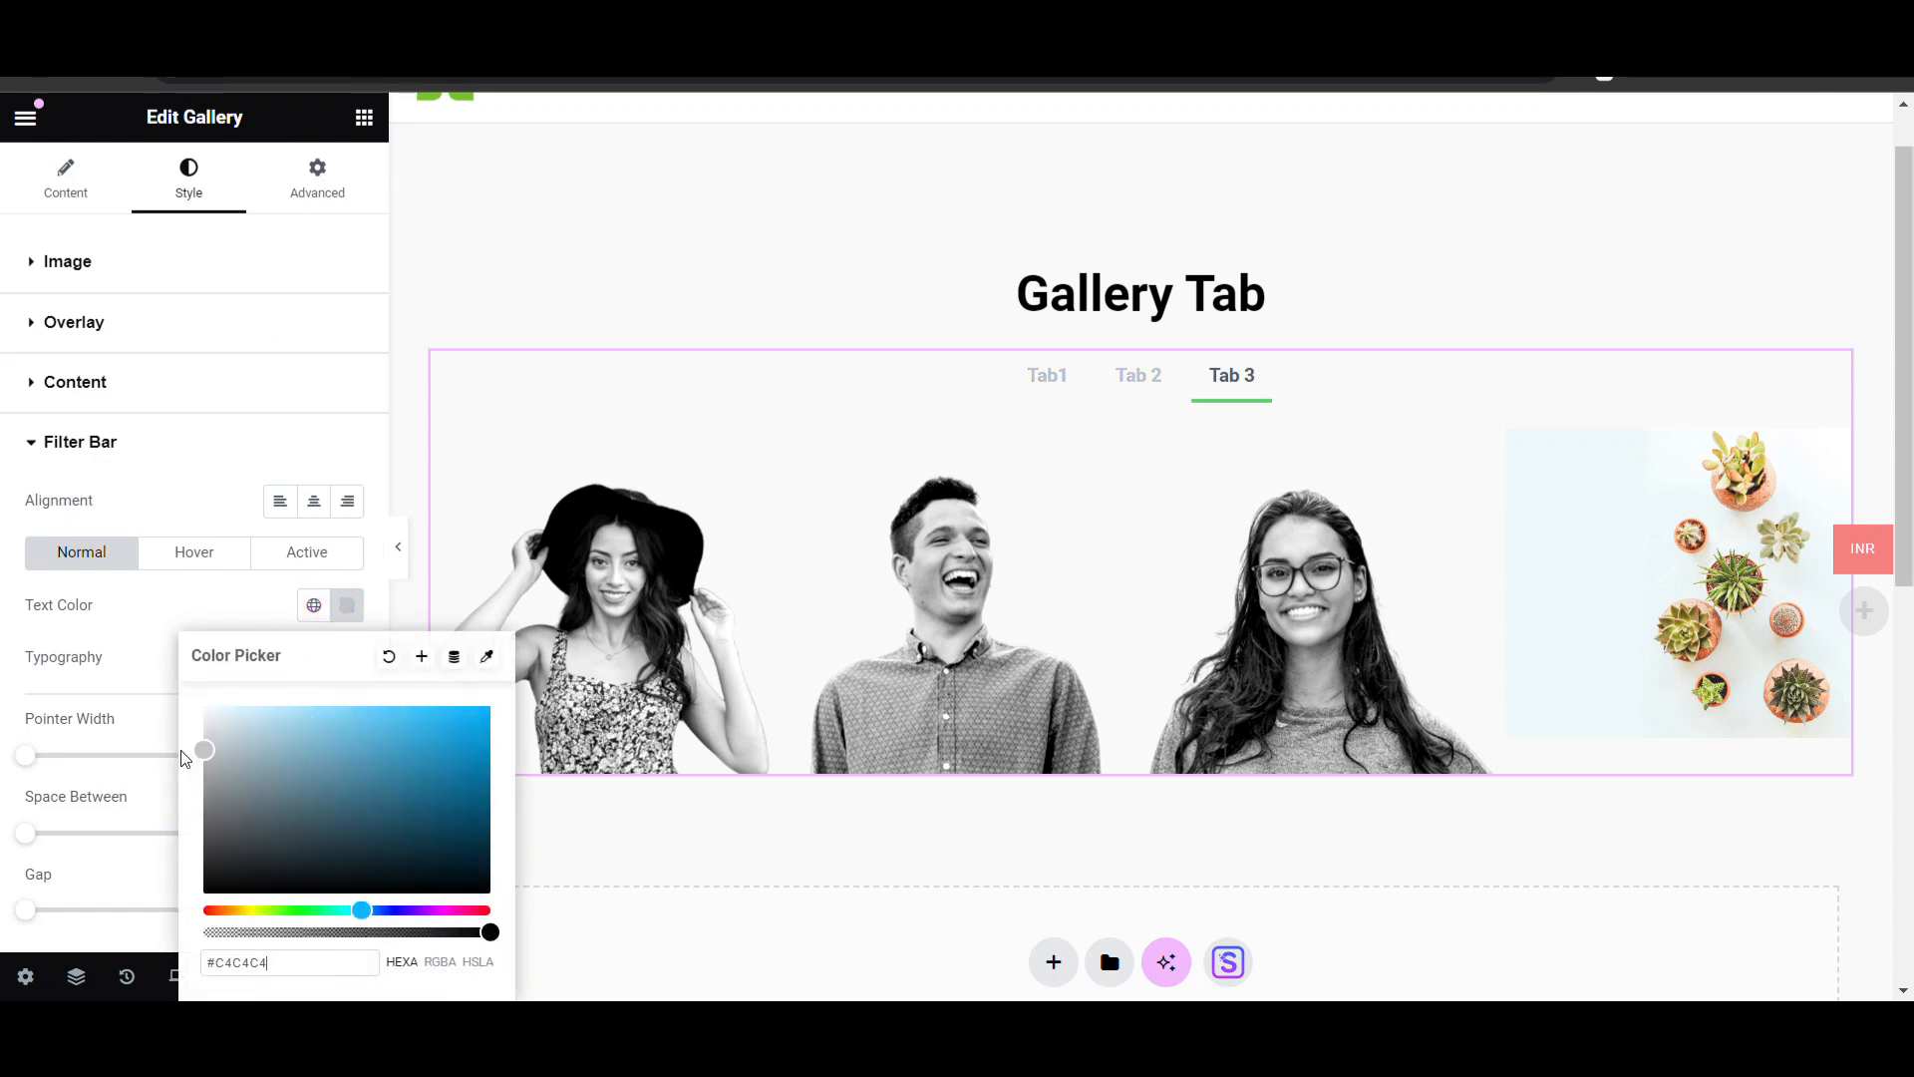
{"action": "left_click_drag", "start_coordinate": [184, 755], "coordinate": [171, 803]}
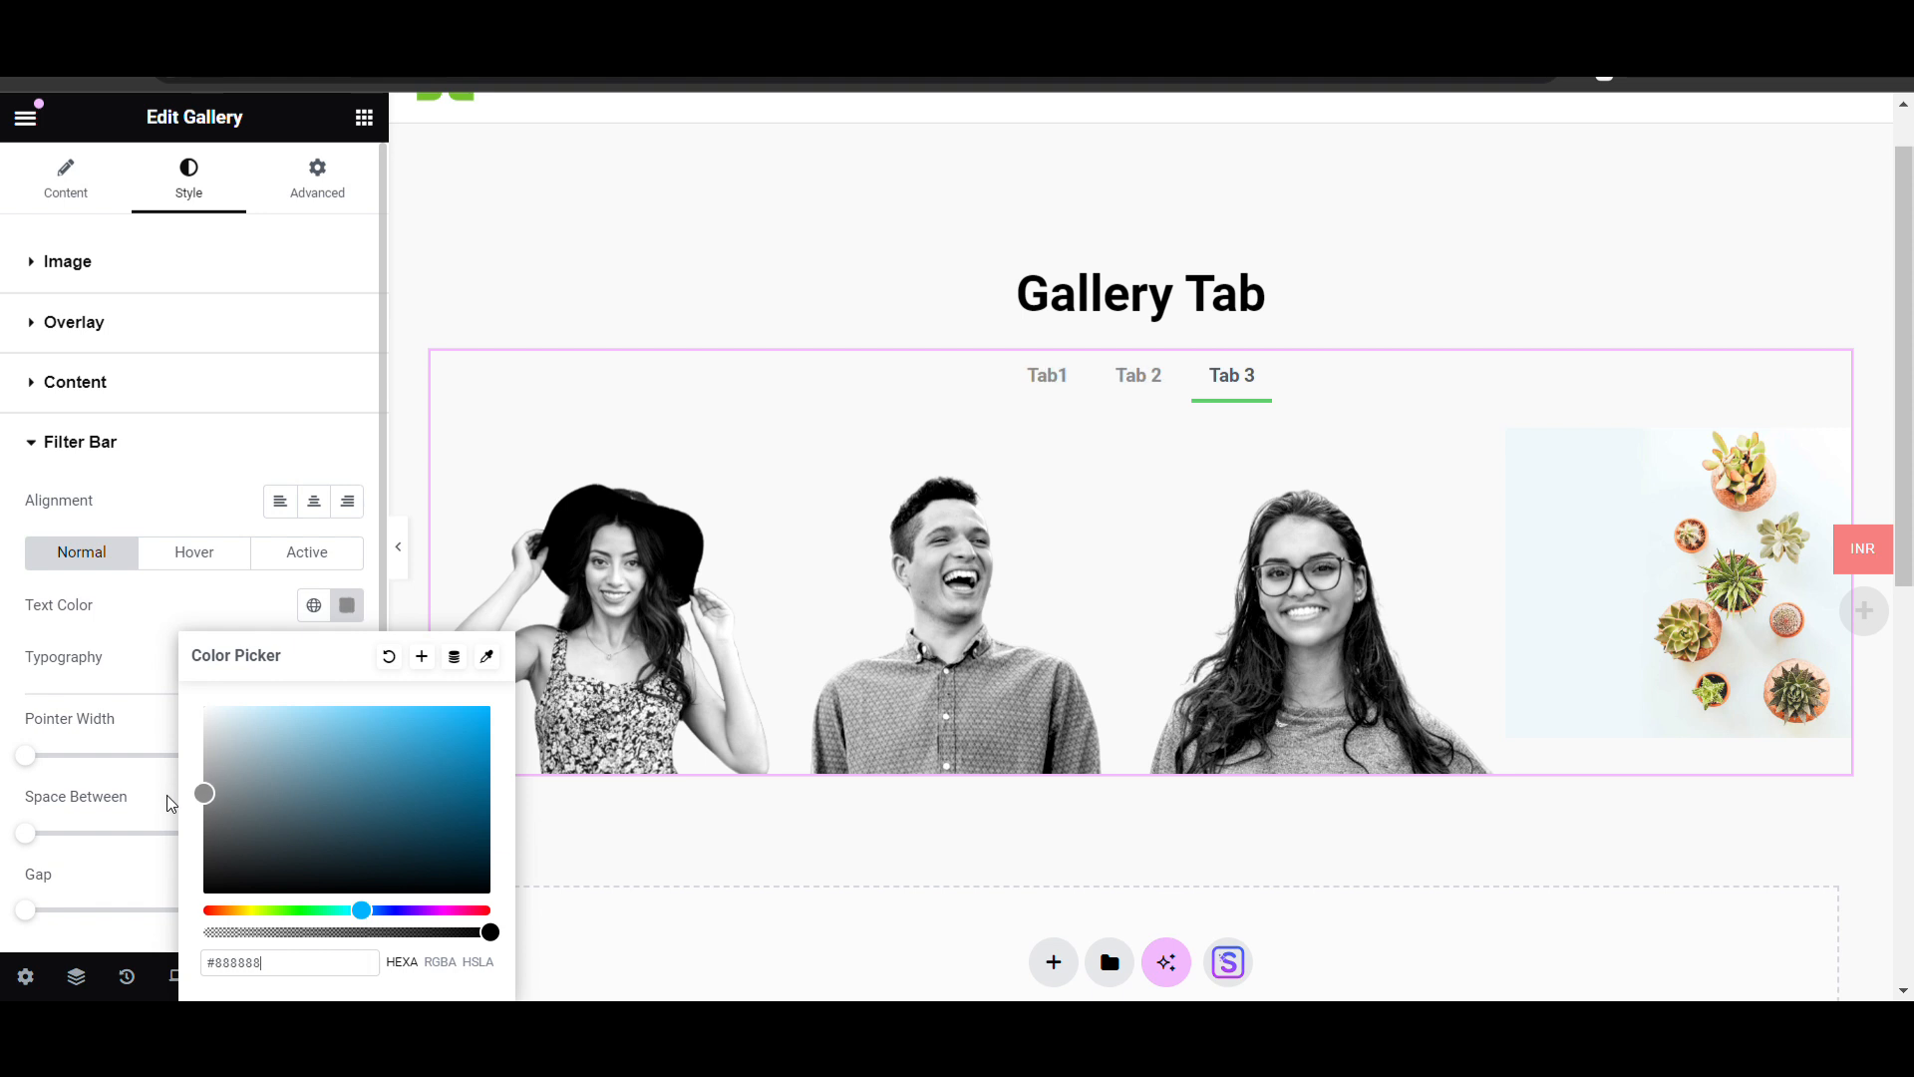
{"action": "left_click", "coordinate": [171, 803]}
{"action": "scroll", "coordinate": [277, 559], "scroll_direction": "down", "scroll_amount": 2}
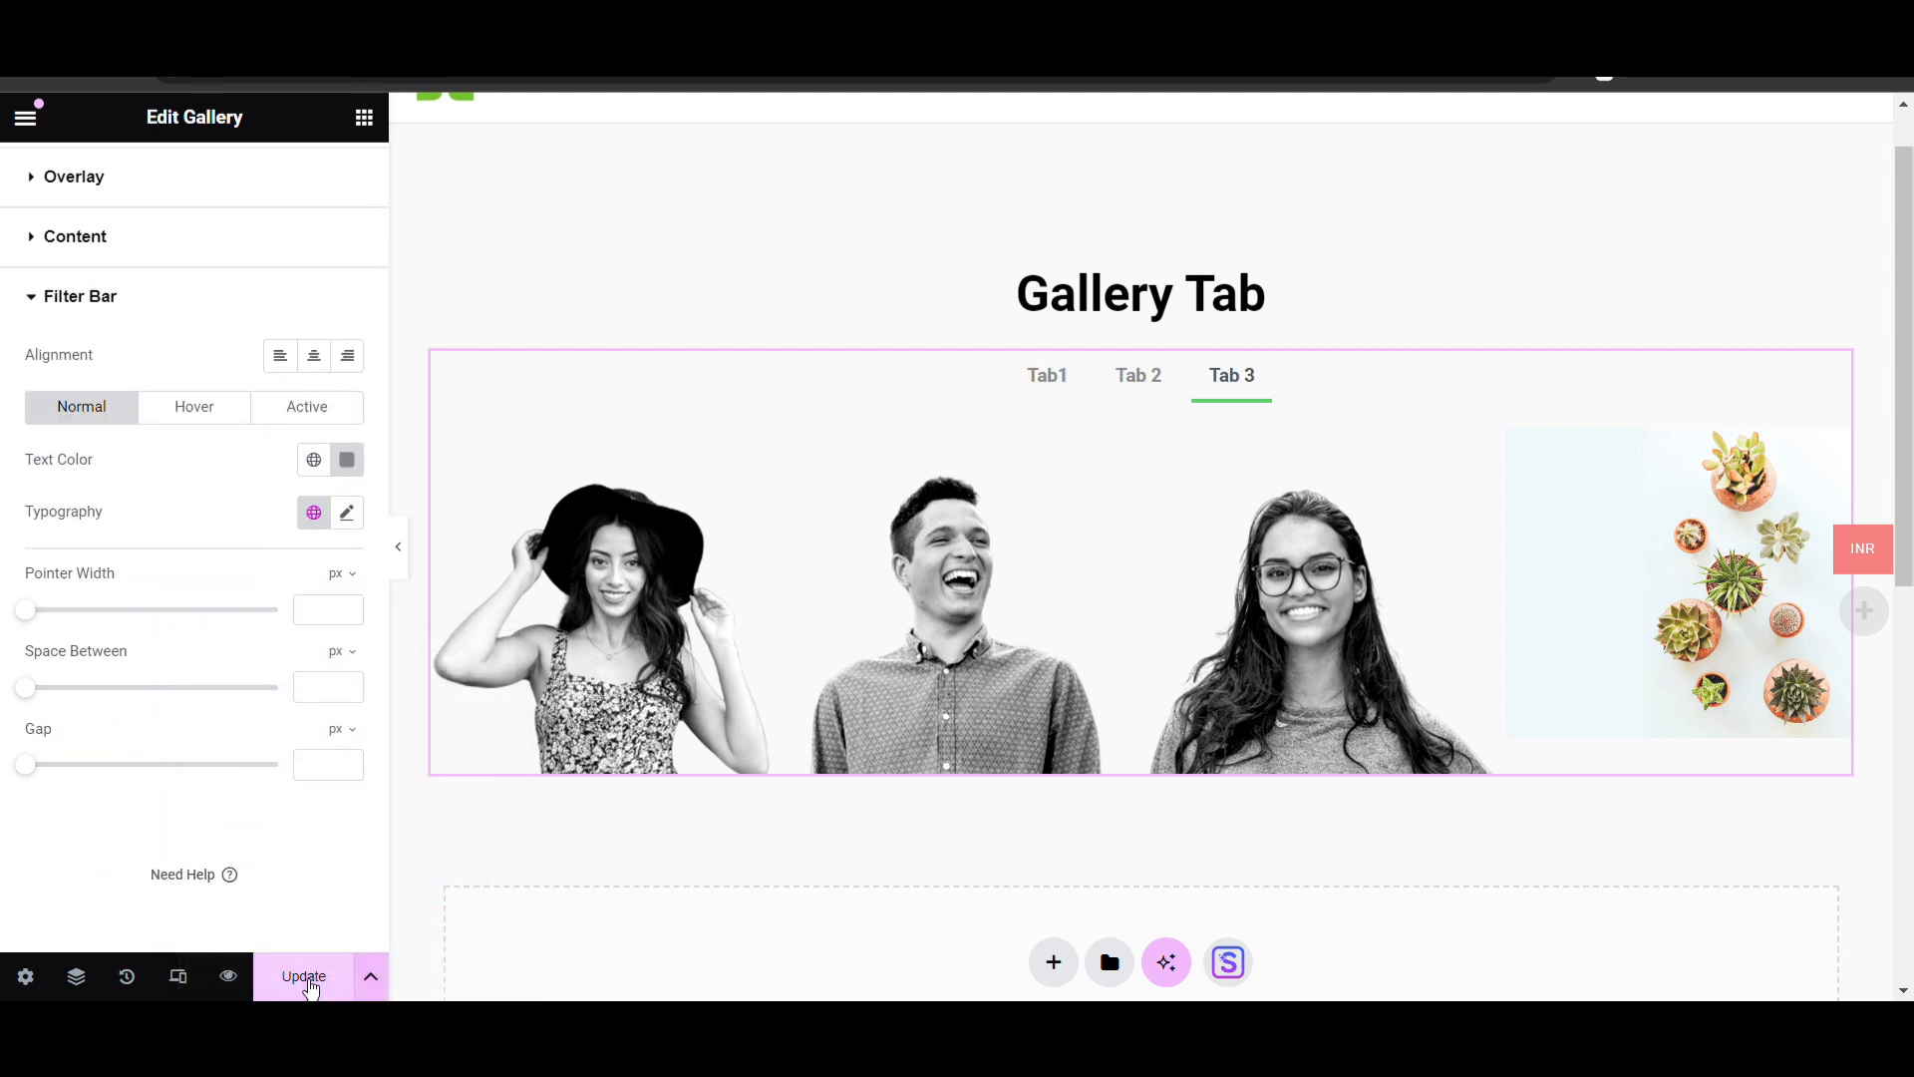
Update the page with the gallery changes and view the published version
{"action": "left_click", "coordinate": [304, 976]}
{"action": "scroll", "coordinate": [313, 438], "scroll_direction": "up", "scroll_amount": 2}
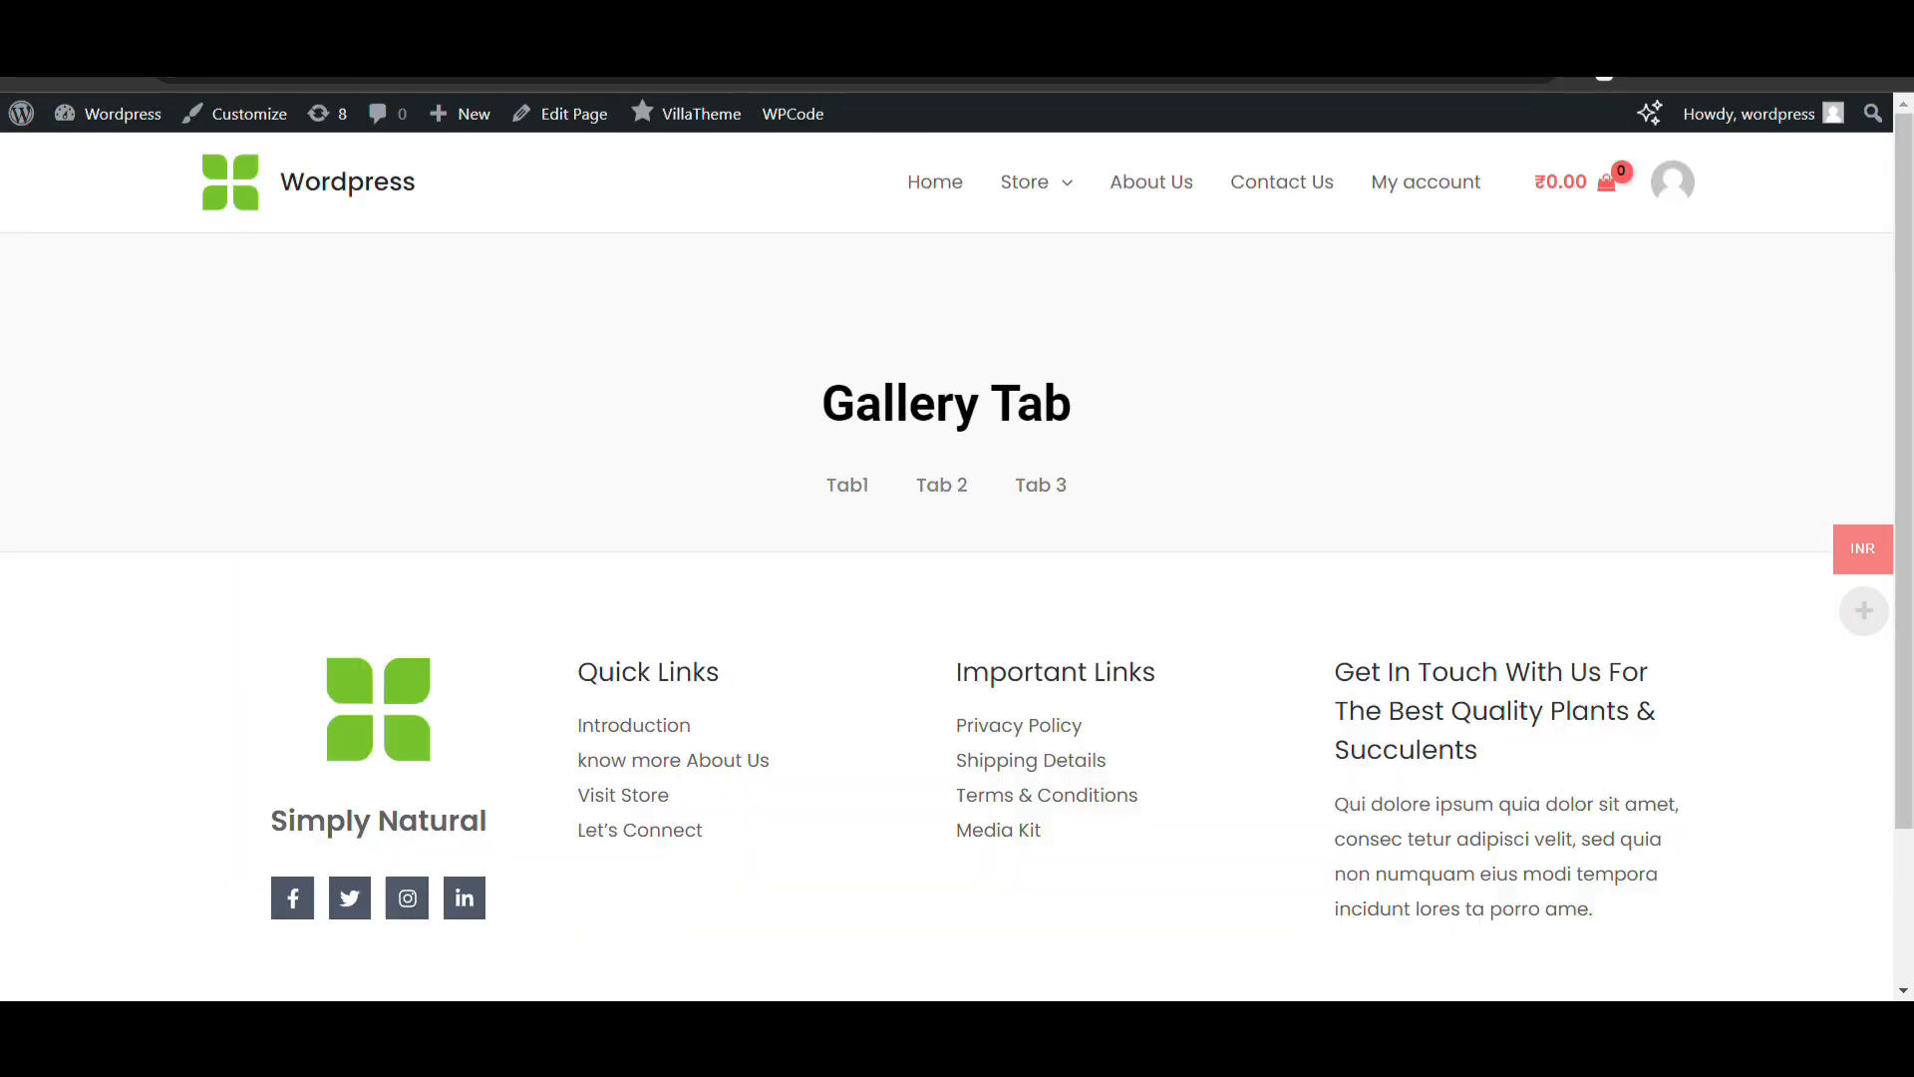
Check the published gallery by switching between Tab 3, Tab1 and Tab 2 and looking over their images and hover overlay
{"action": "left_click", "coordinate": [942, 483]}
{"action": "left_click", "coordinate": [1041, 485]}
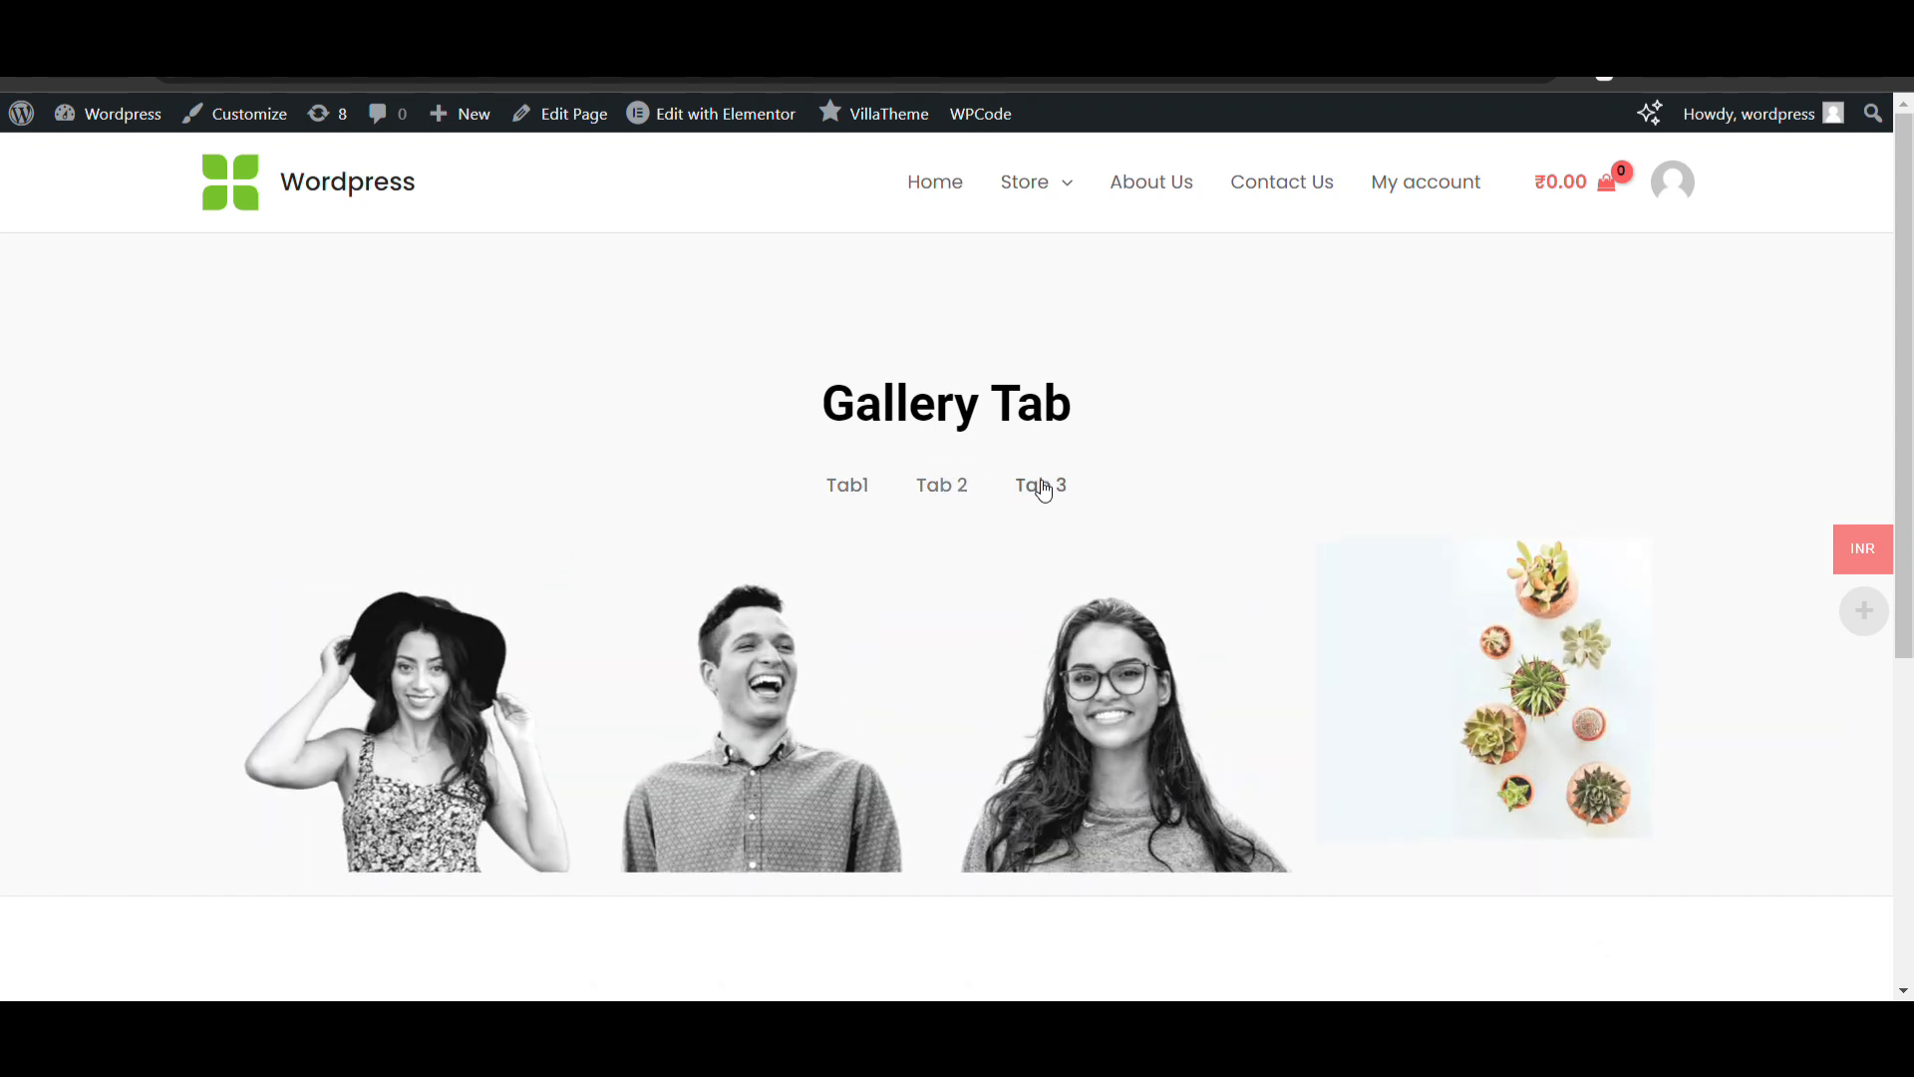
{"action": "left_click", "coordinate": [1043, 489]}
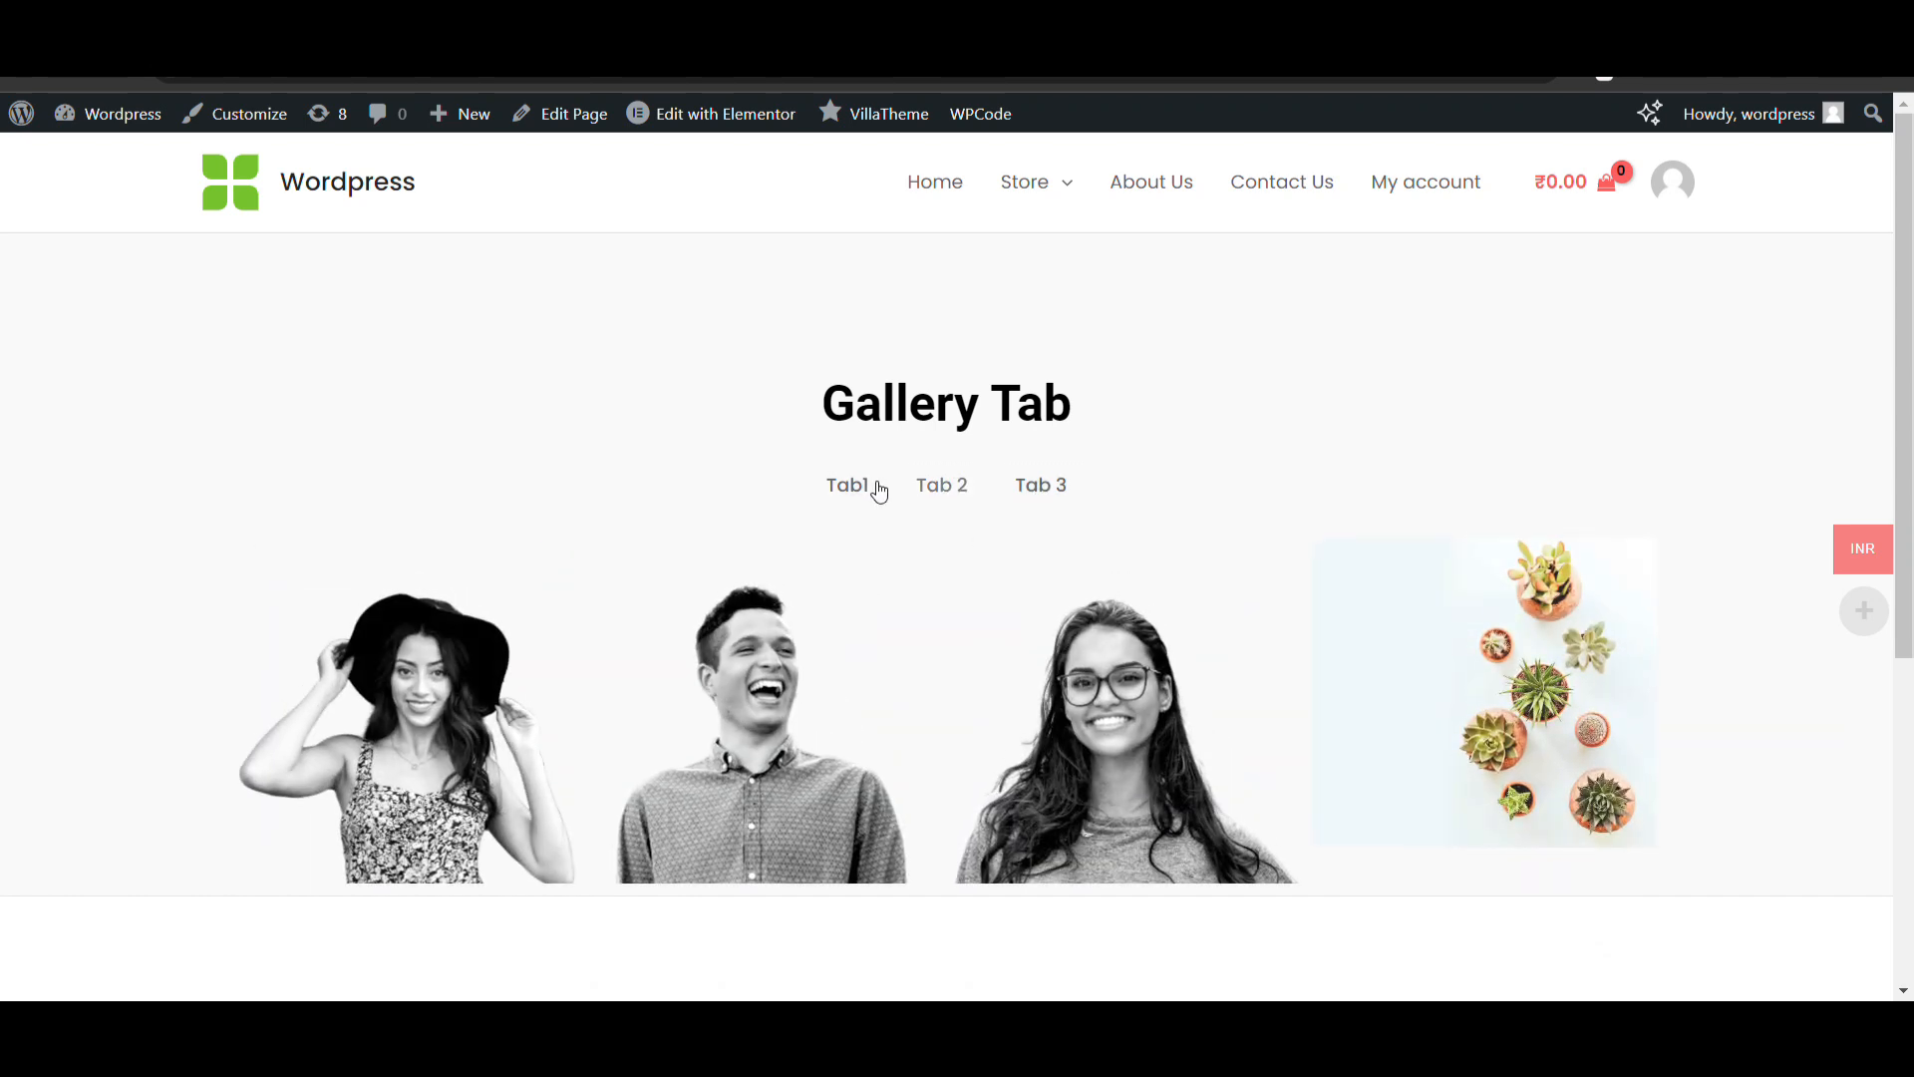
{"action": "left_click", "coordinate": [877, 485]}
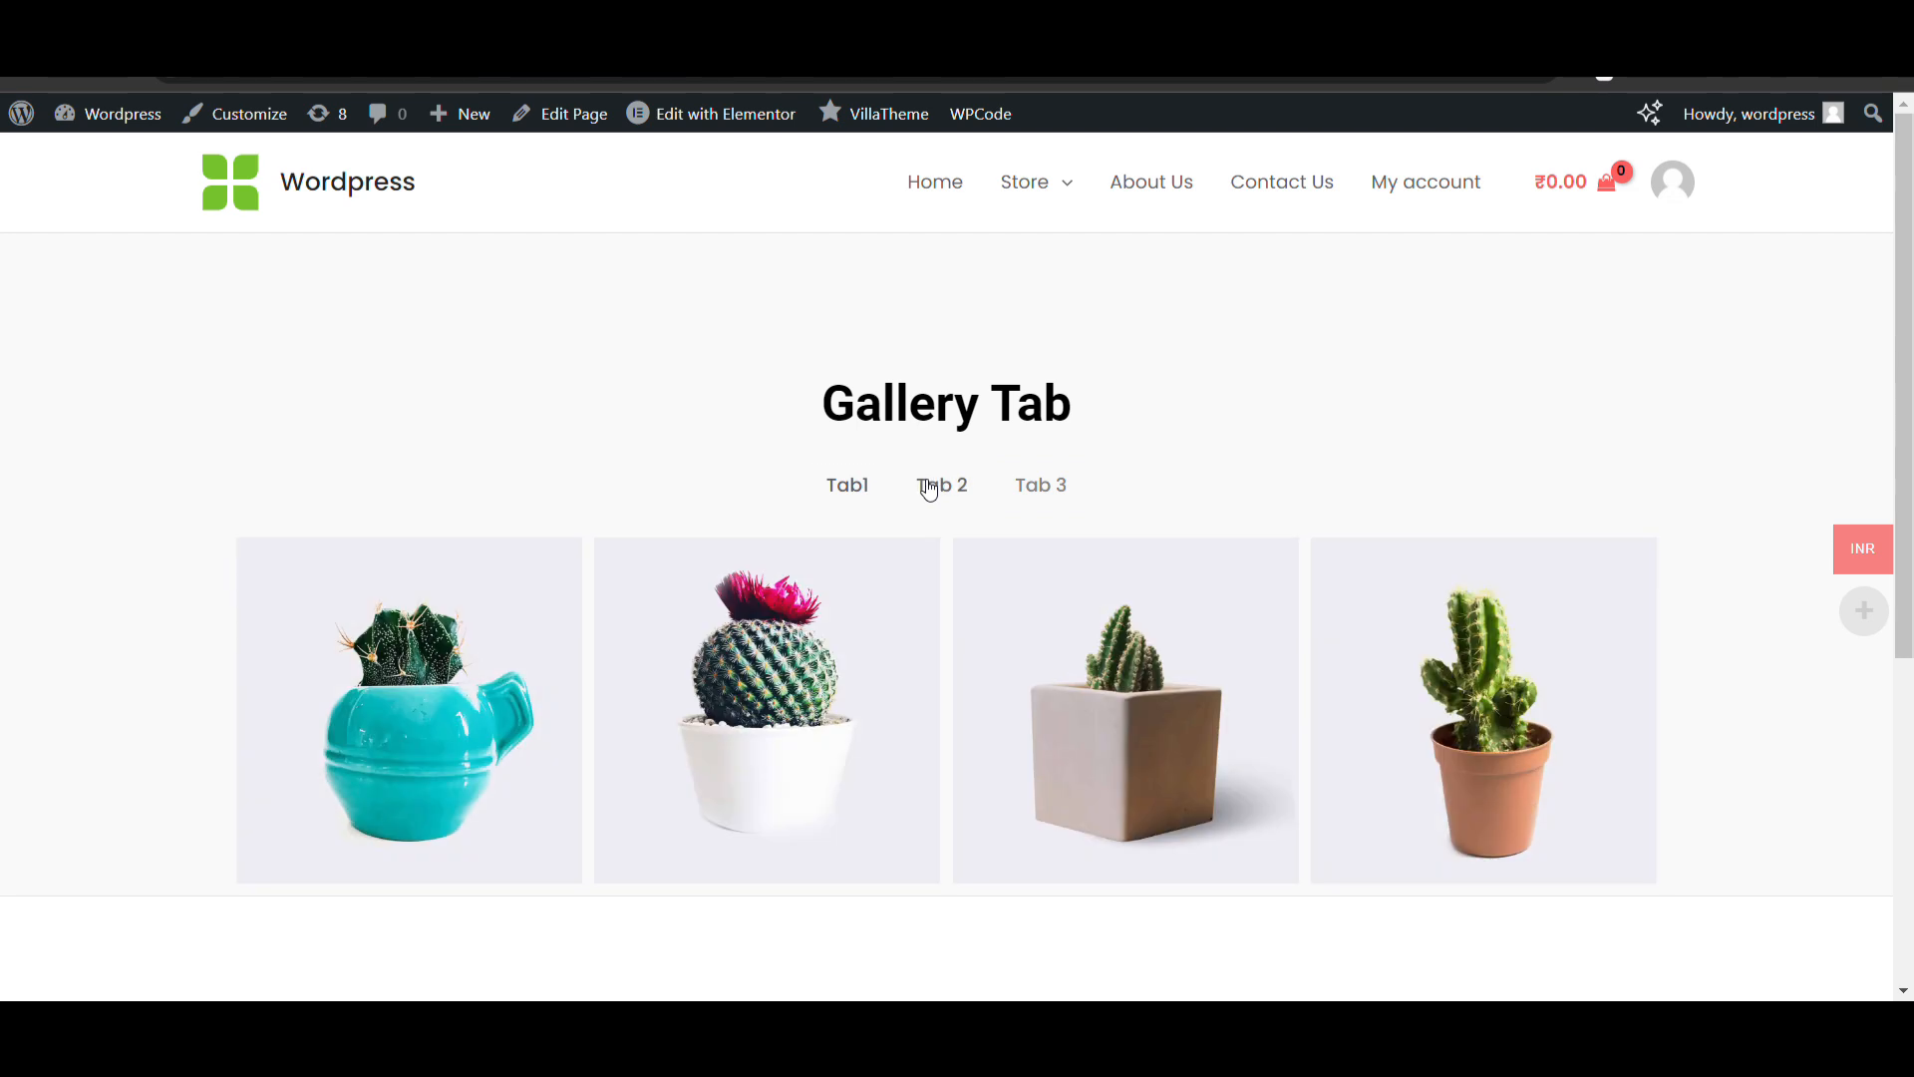
{"action": "left_click", "coordinate": [930, 485]}
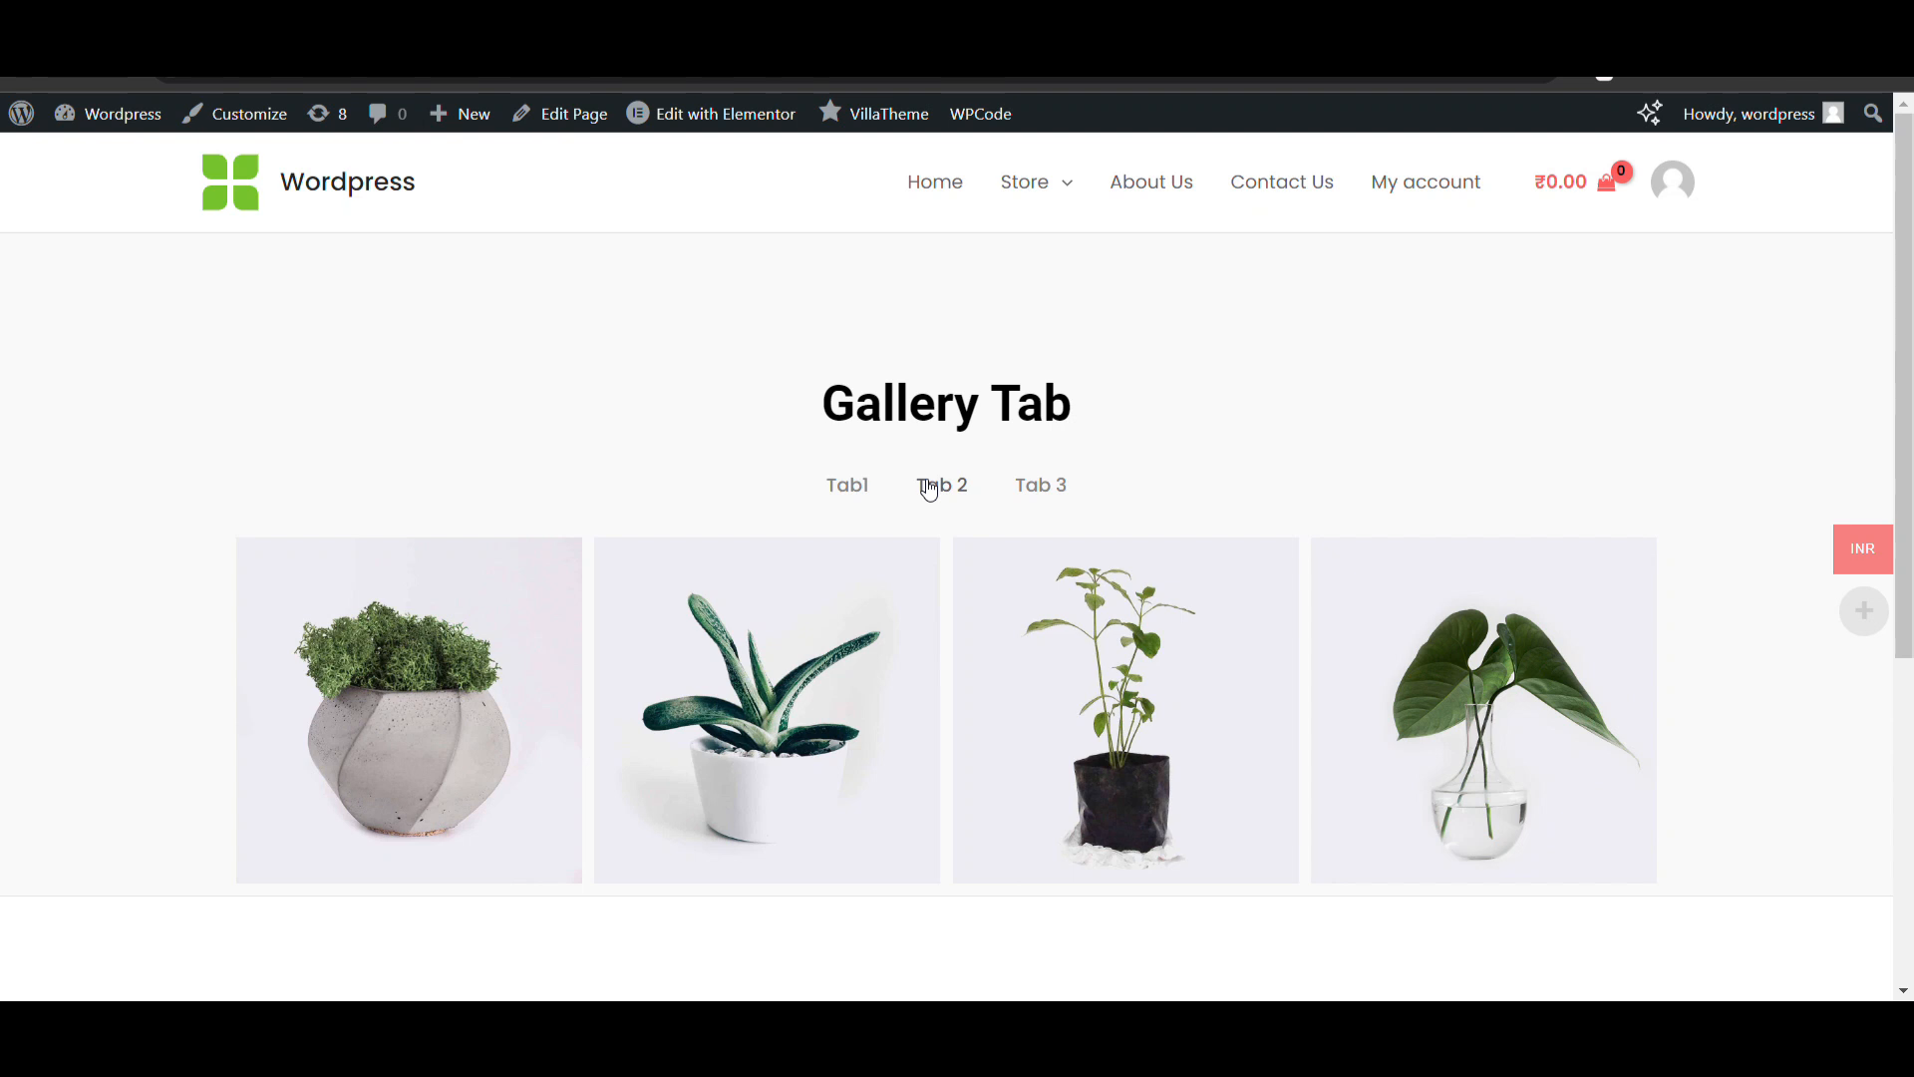
{"action": "scroll", "coordinate": [929, 489], "scroll_direction": "down", "scroll_amount": 2}
{"action": "scroll", "coordinate": [930, 490], "scroll_direction": "up", "scroll_amount": 2}
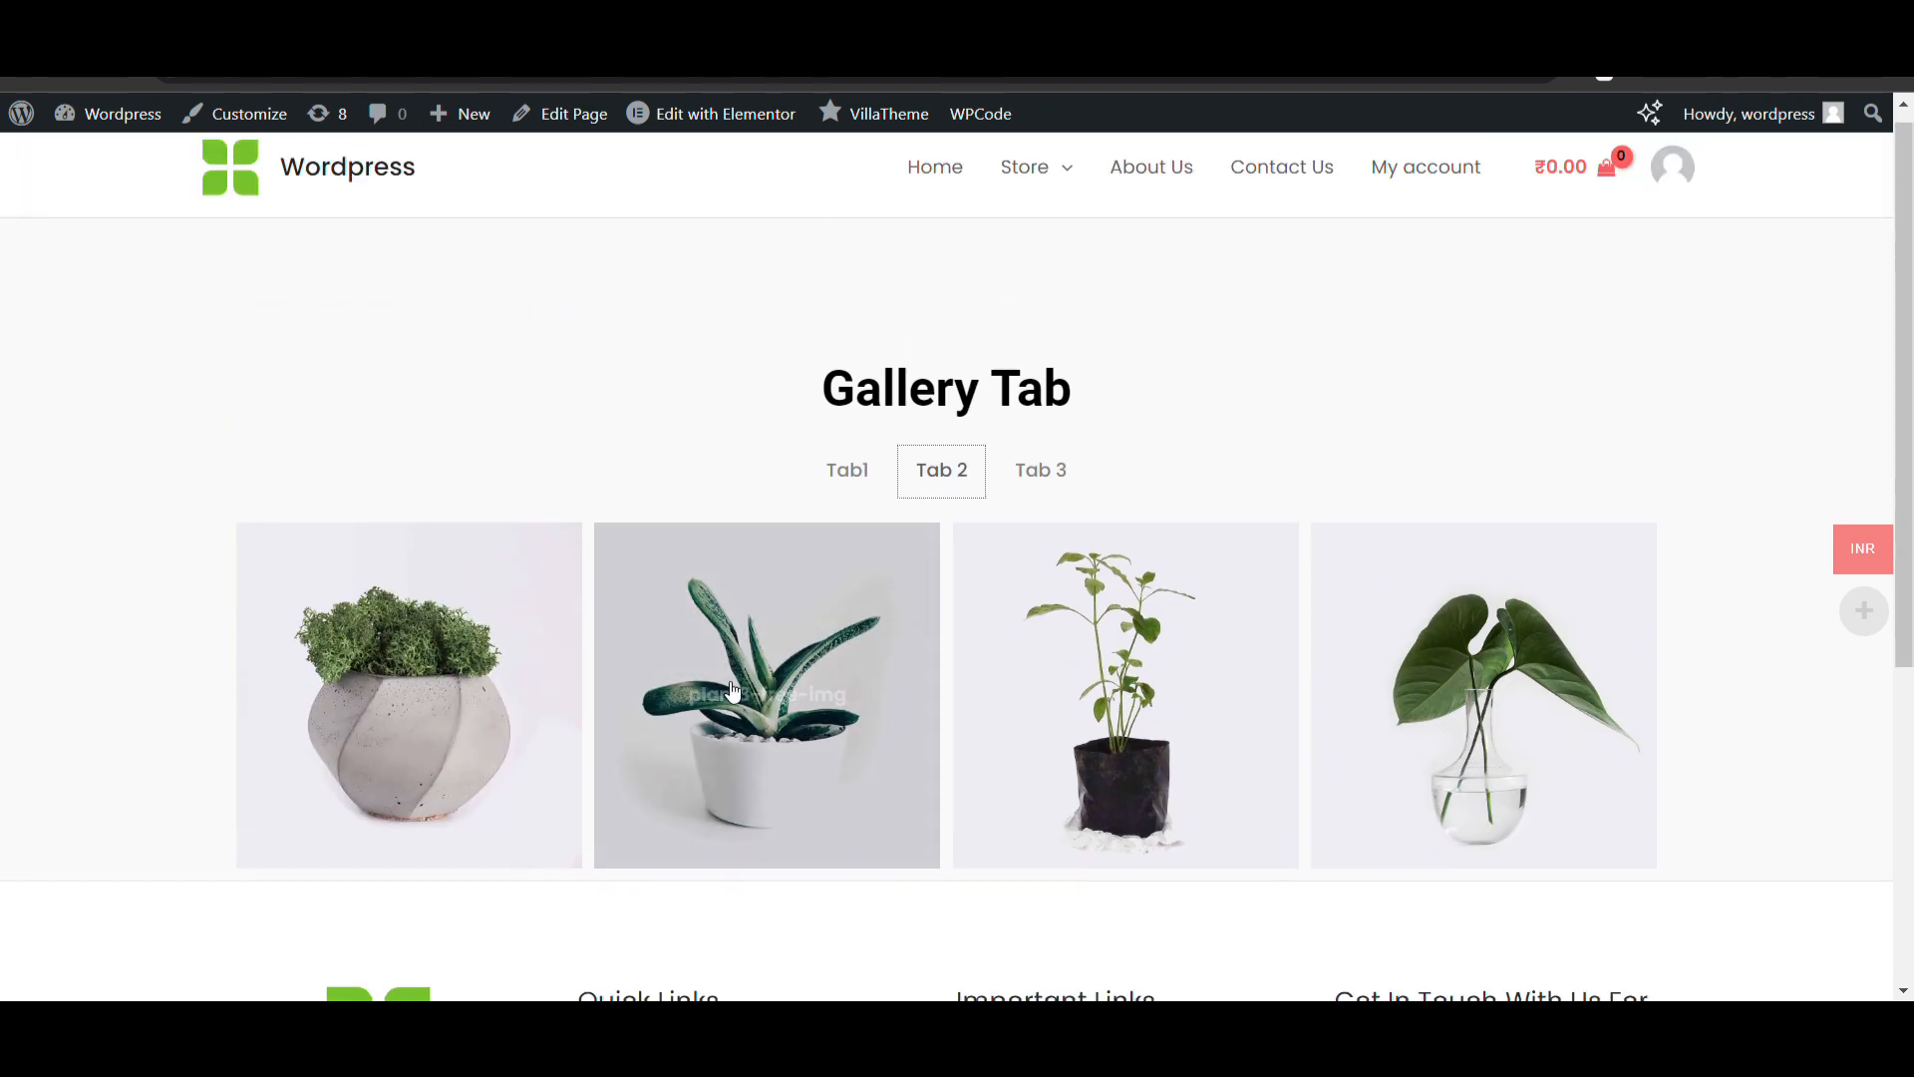